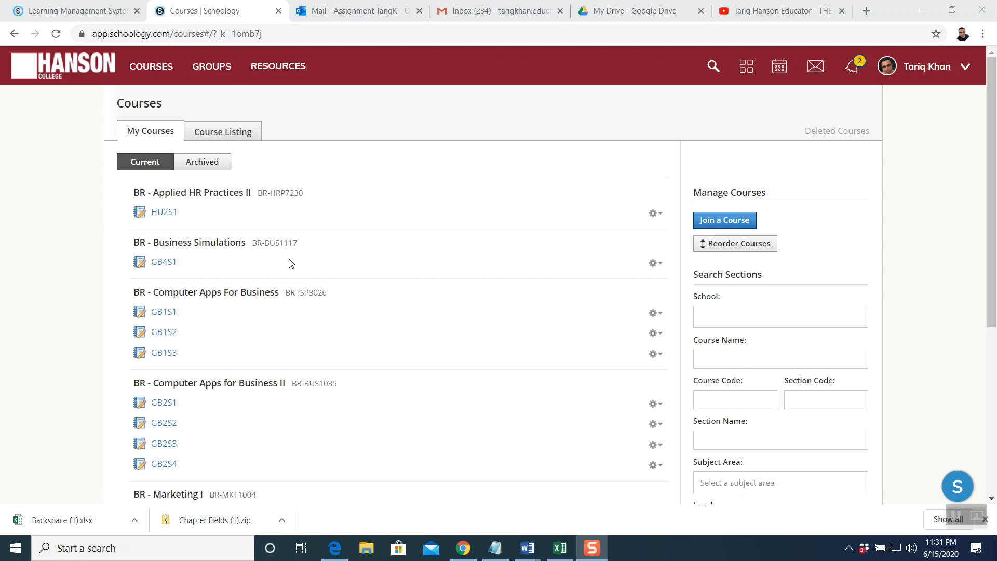
- In the HU2S1 course, view the Class Work folder and the Home Work folder of Week # 7 - ISP3026 - Chapter # 4
{"action": "left_click", "coordinate": [164, 211]}
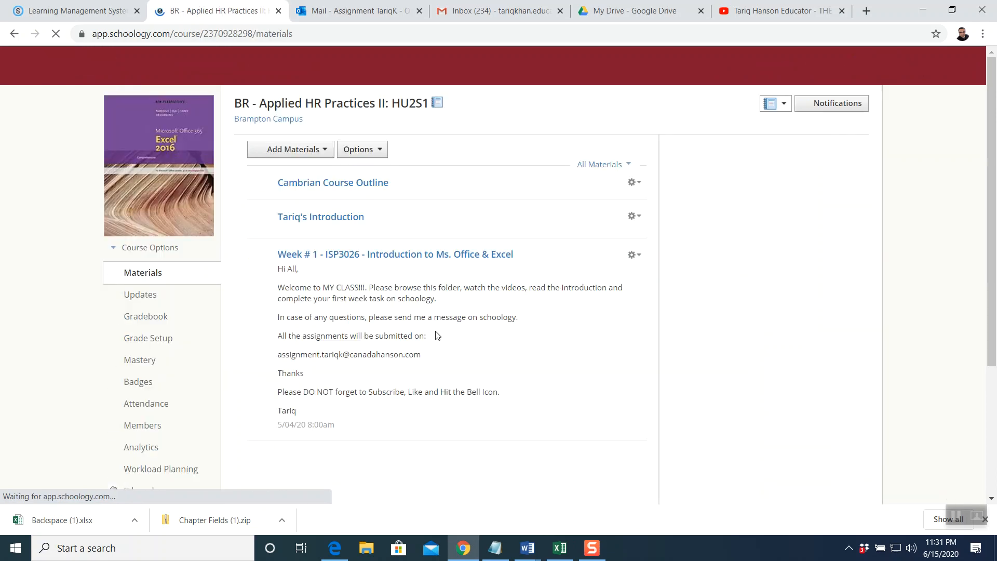
{"action": "scroll", "coordinate": [436, 335], "scroll_direction": "down", "scroll_amount": 3}
{"action": "scroll", "coordinate": [436, 335], "scroll_direction": "down", "scroll_amount": 6}
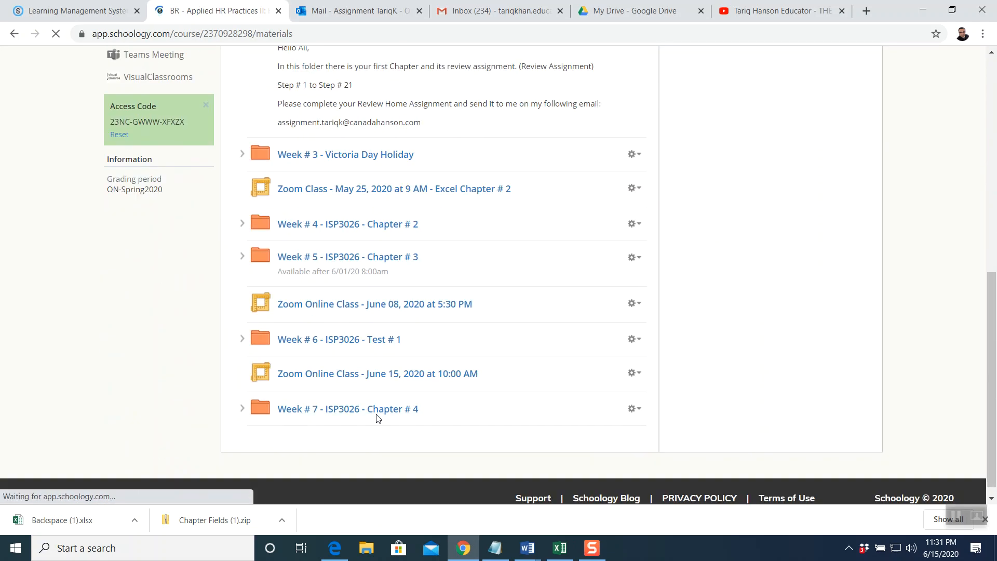
{"action": "left_click", "coordinate": [376, 410]}
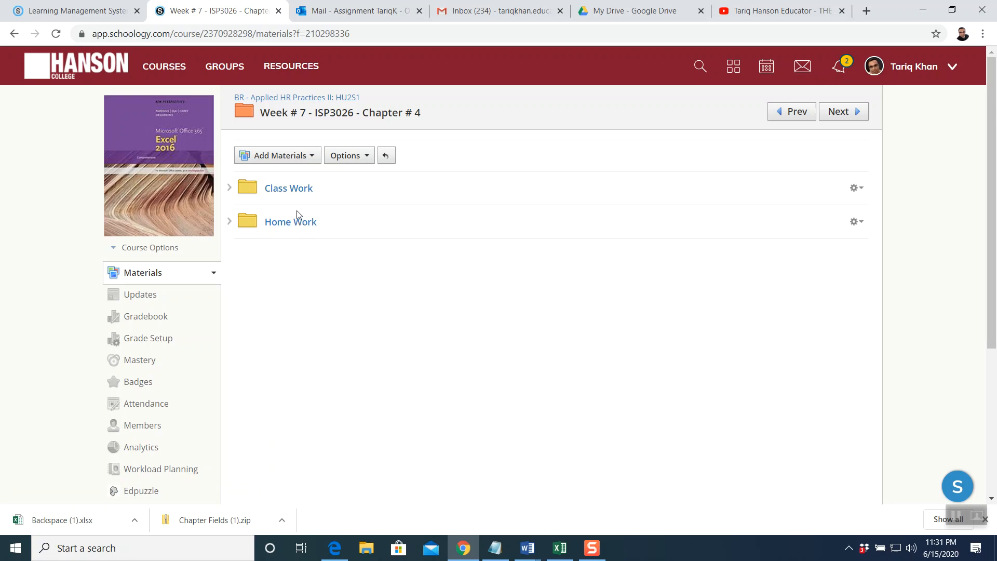
{"action": "left_click", "coordinate": [295, 192]}
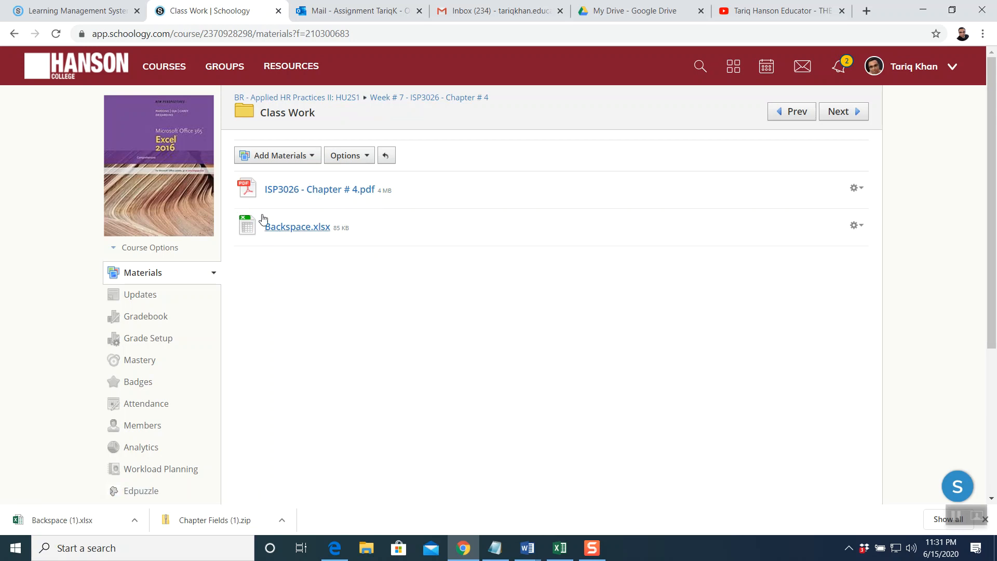
{"action": "left_click", "coordinate": [14, 33]}
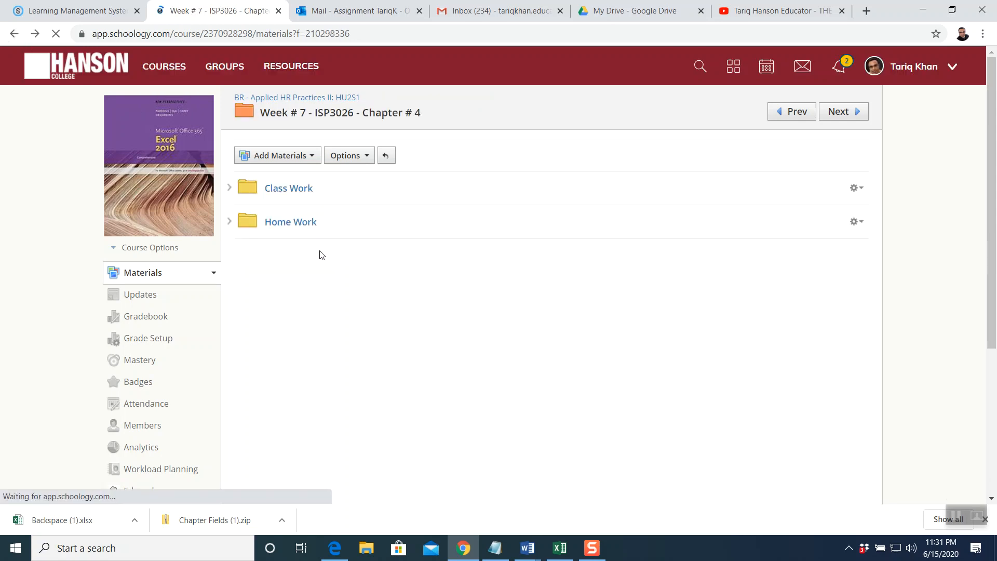
{"action": "left_click", "coordinate": [290, 223]}
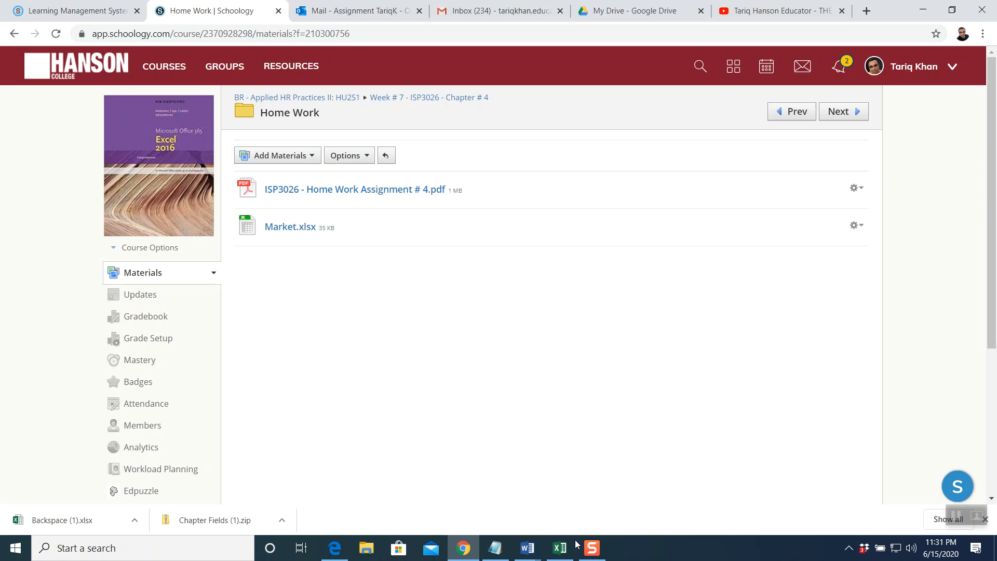
- Switch to the Backspace (1).xlsx workbook in Excel and enable editing on it
{"action": "left_click", "coordinate": [923, 11]}
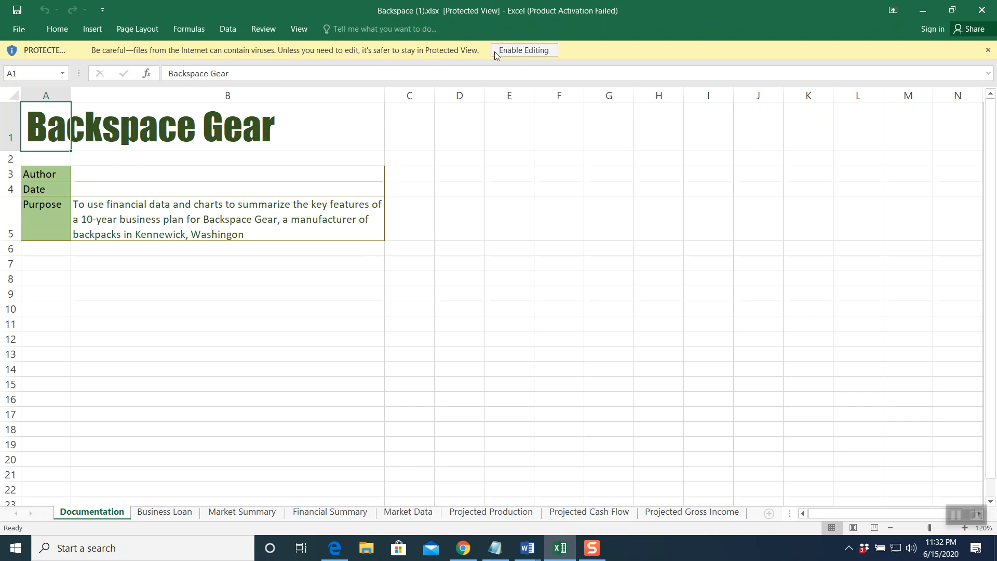
{"action": "left_click", "coordinate": [522, 51]}
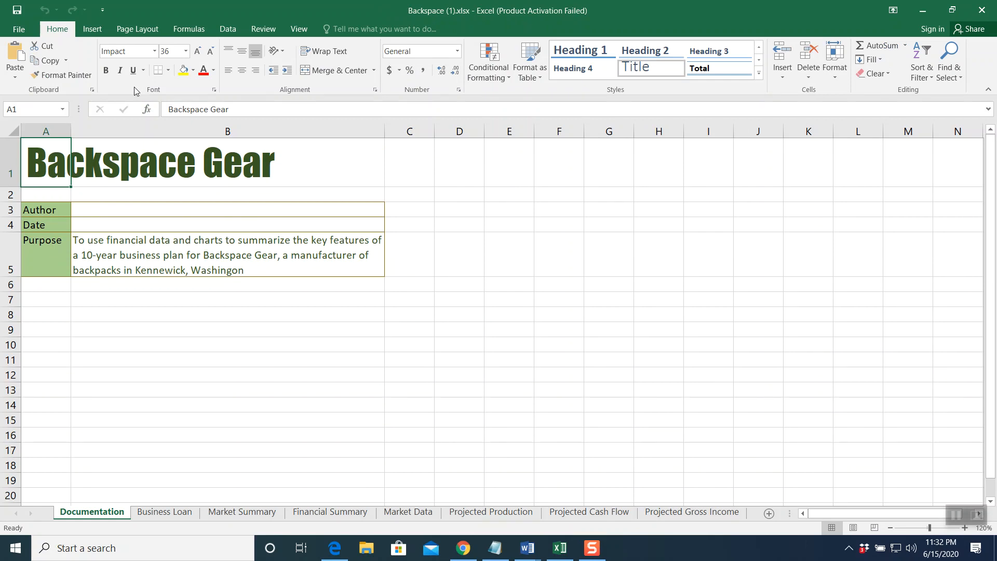
{"action": "left_click", "coordinate": [969, 514]}
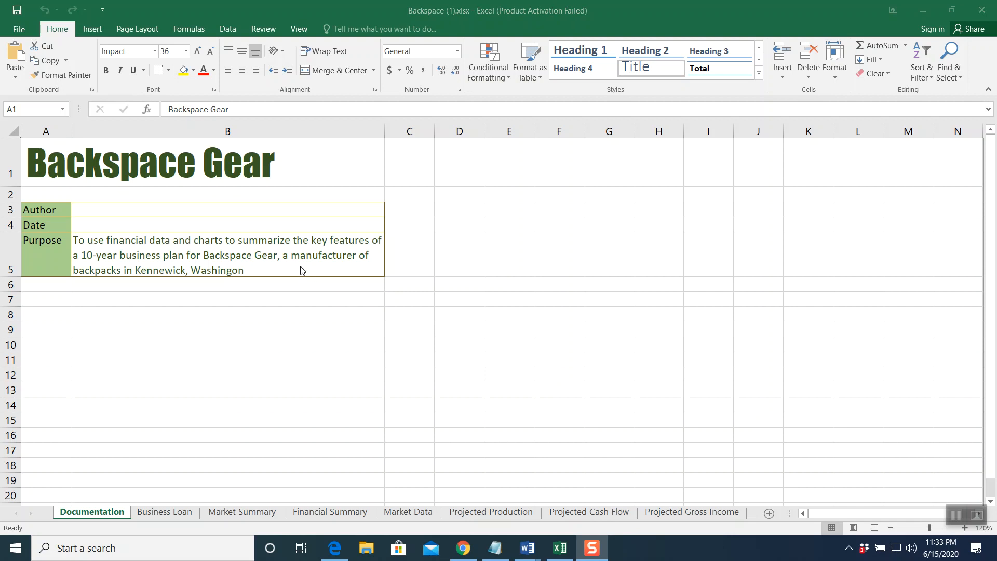
- Save a copy of the workbook to the Desktop as Backspace Gear, replacing the existing file of that name
{"action": "left_click", "coordinate": [19, 33]}
{"action": "left_click", "coordinate": [20, 32]}
{"action": "left_click", "coordinate": [41, 146]}
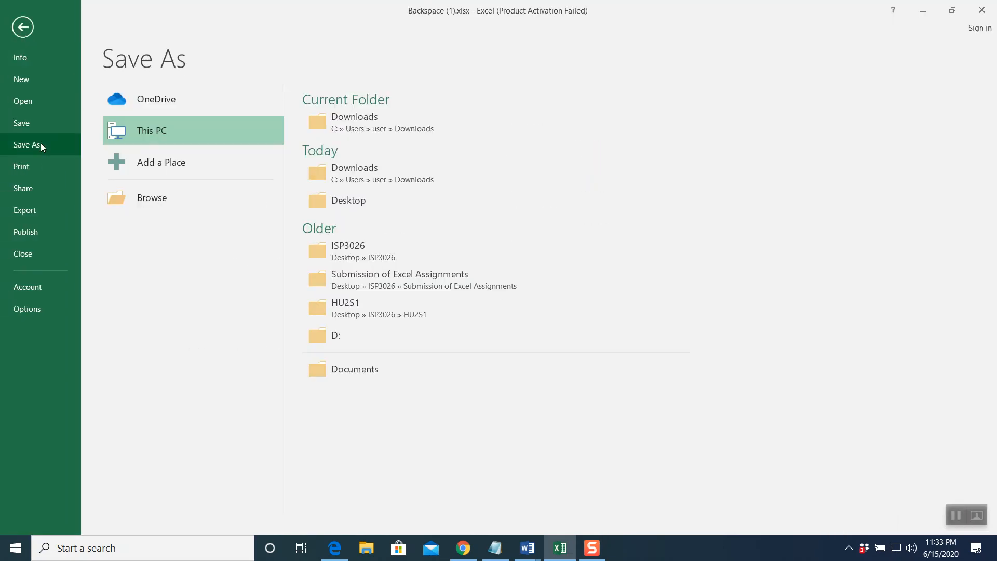
{"action": "left_click", "coordinate": [163, 202]}
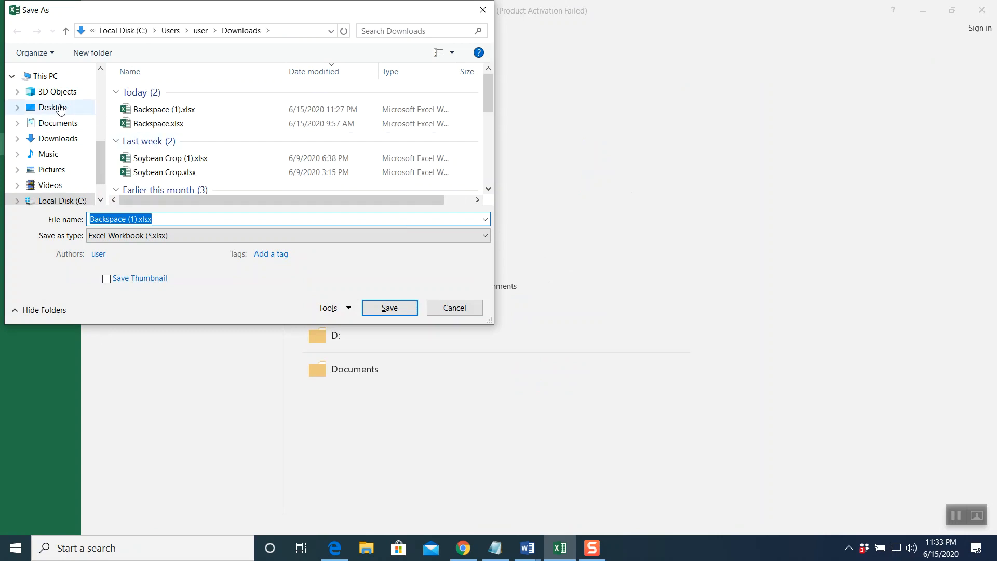
{"action": "left_click", "coordinate": [60, 108]}
{"action": "left_click", "coordinate": [187, 220]}
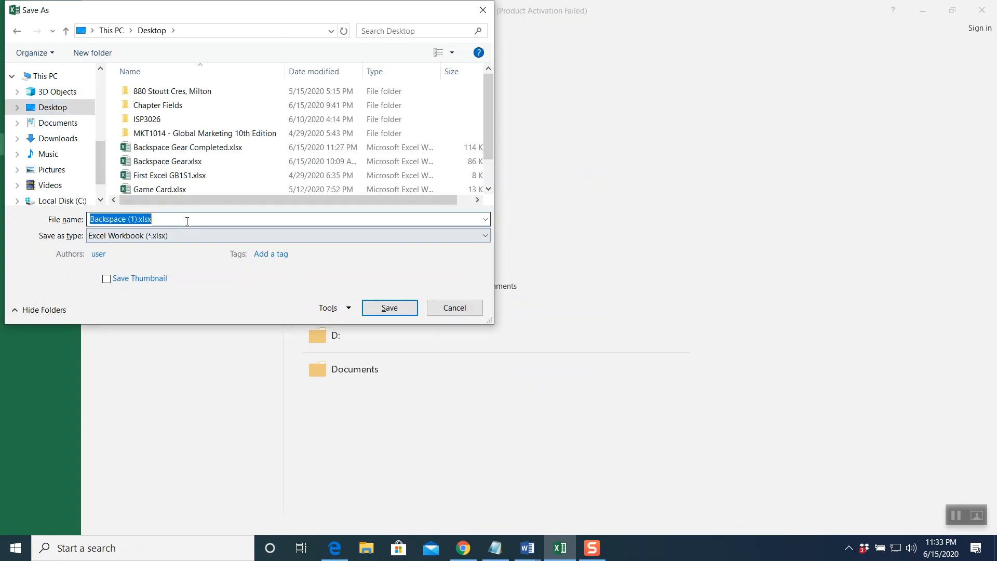
{"action": "left_click", "coordinate": [187, 220]}
{"action": "key", "text": "BackSpace"}
{"action": "key", "text": "BackSpace"}
{"action": "key", "text": "BackSpace"}
{"action": "key", "text": "BackSpace"}
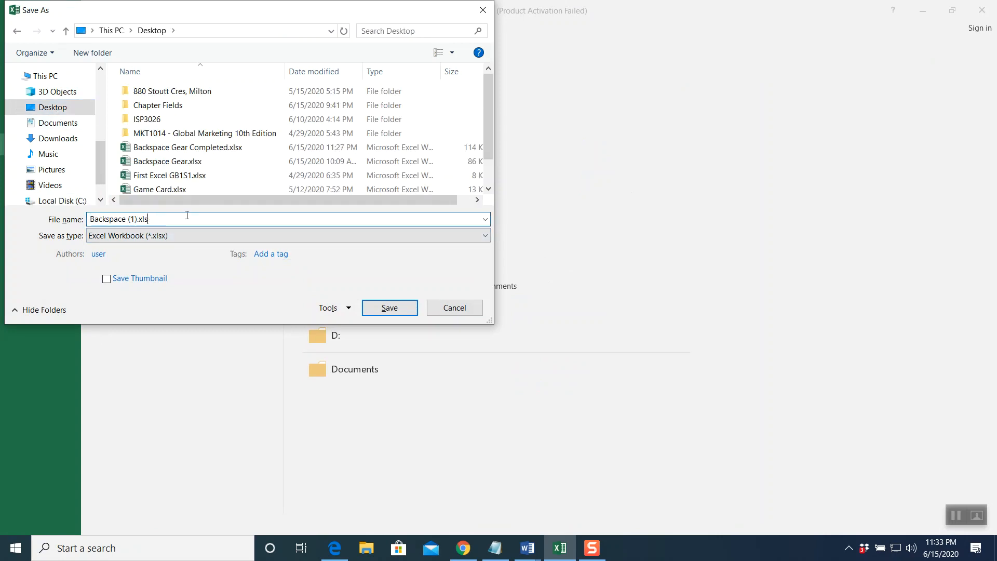
{"action": "key", "text": "BackSpace"}
{"action": "key", "text": "BackSpace"}
{"action": "key", "text": "BackSpace"}
{"action": "key", "text": "BackSpace"}
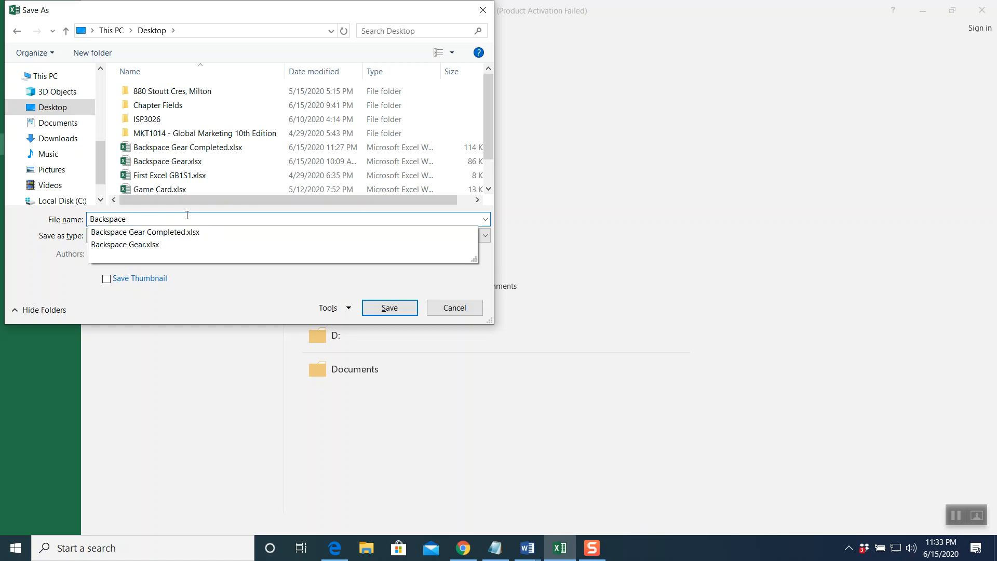
{"action": "type", "text": "Gear"}
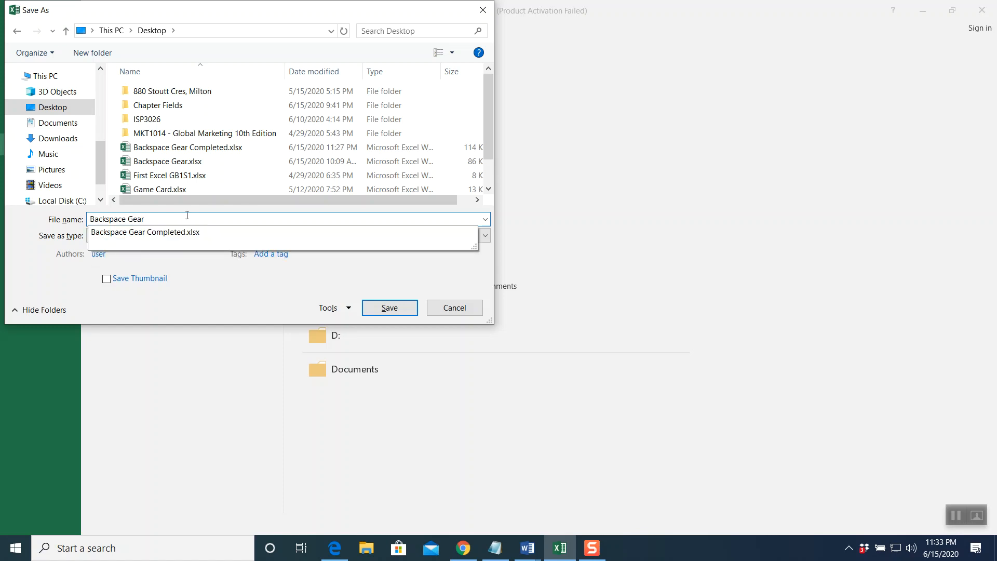
{"action": "key", "text": "BackSpace"}
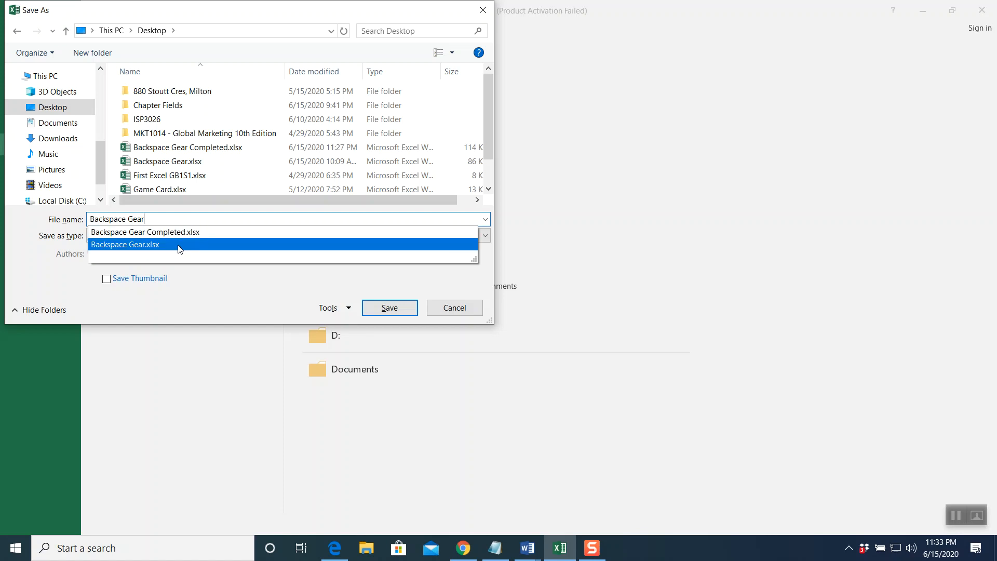
{"action": "left_click", "coordinate": [377, 310]}
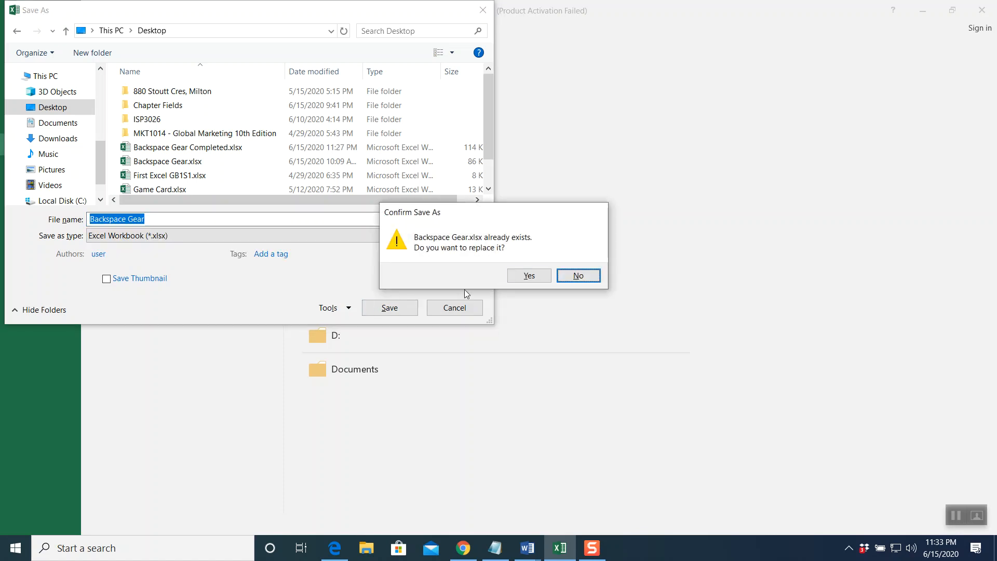
{"action": "left_click", "coordinate": [526, 276]}
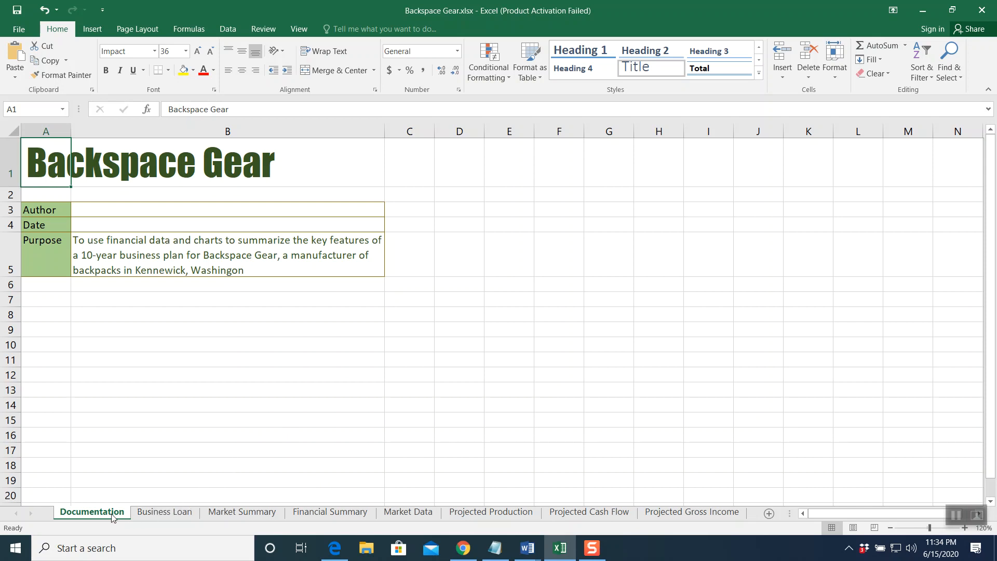
- Review each worksheet in order, from Business Loan through Projected Gross Income
{"action": "left_click", "coordinate": [151, 516]}
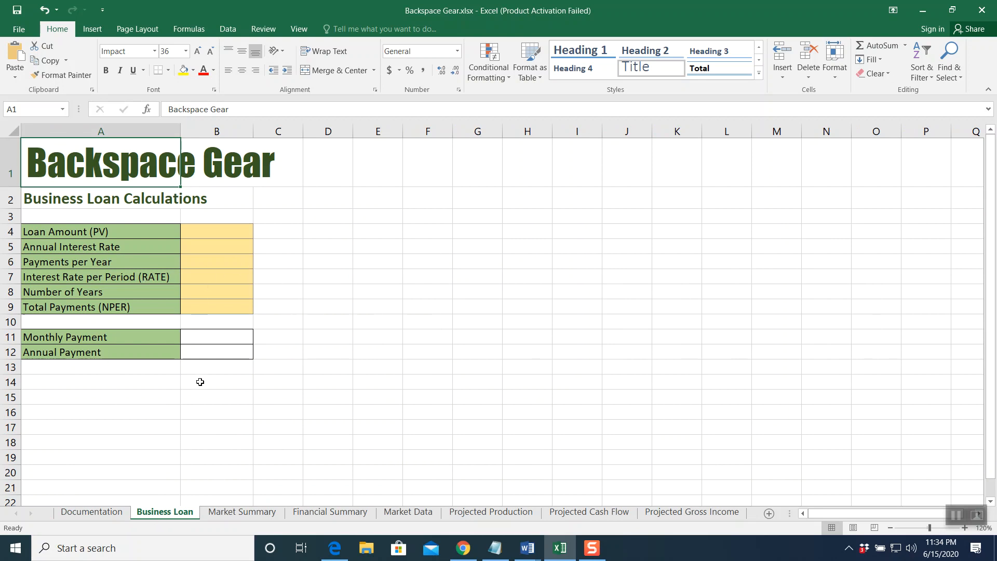
{"action": "left_click", "coordinate": [236, 513]}
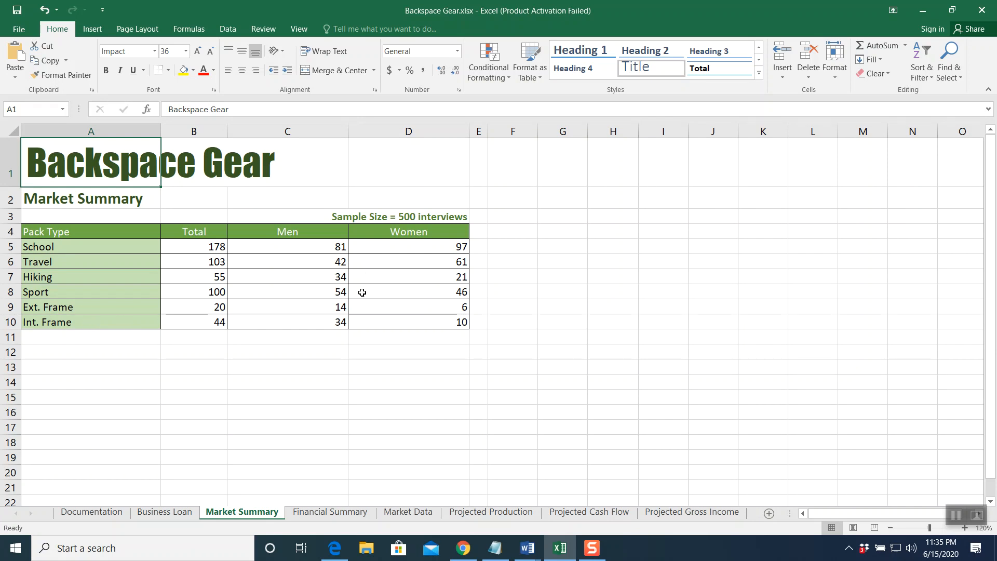
{"action": "left_click", "coordinate": [324, 513]}
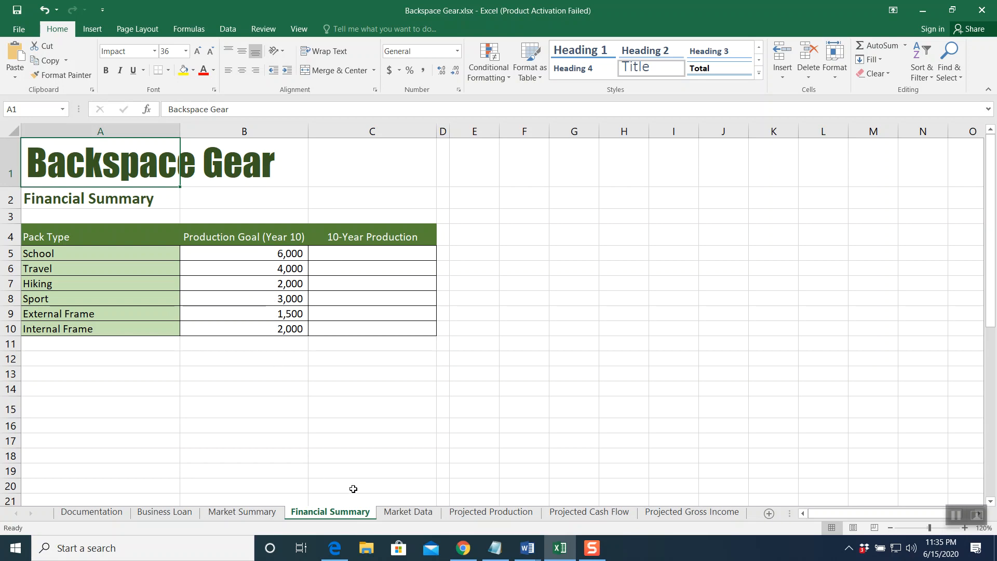
{"action": "left_click", "coordinate": [397, 513]}
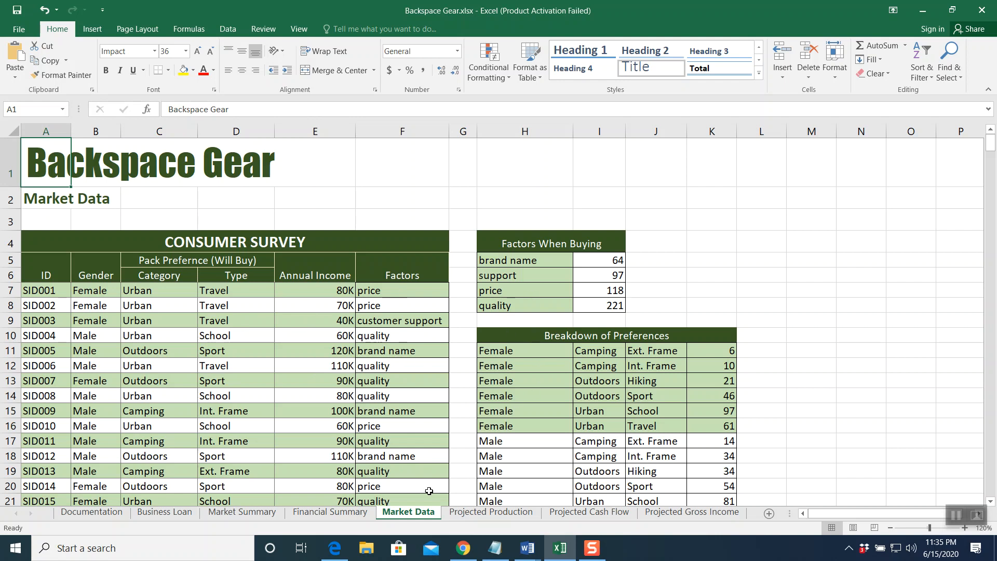
{"action": "left_click", "coordinate": [488, 513]}
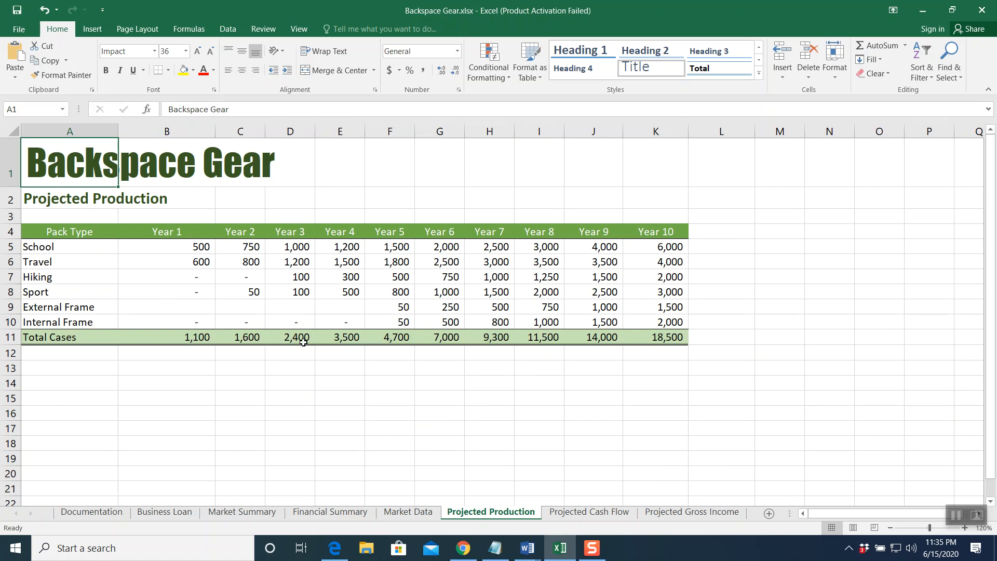
{"action": "left_click", "coordinate": [581, 511]}
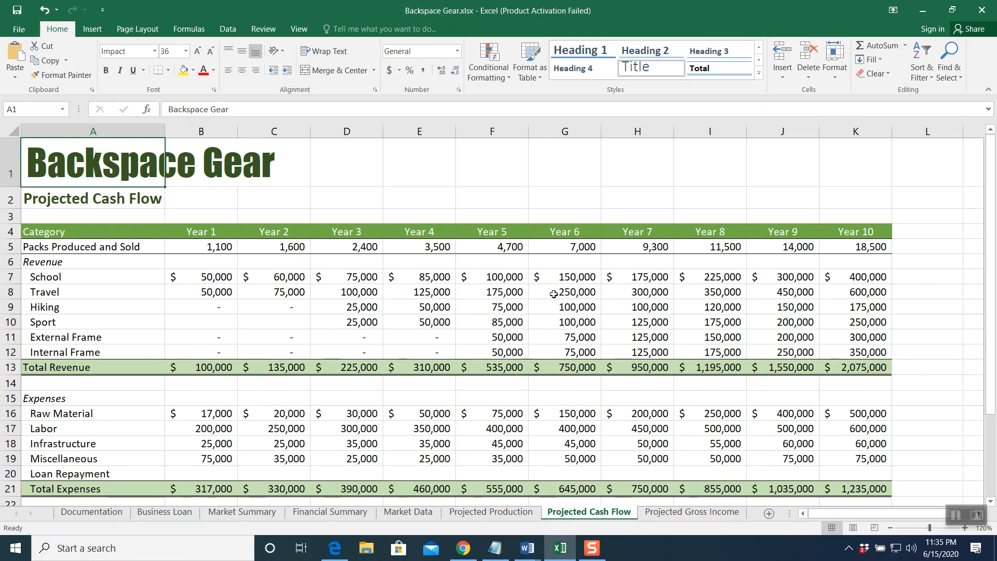
{"action": "left_click", "coordinate": [692, 513]}
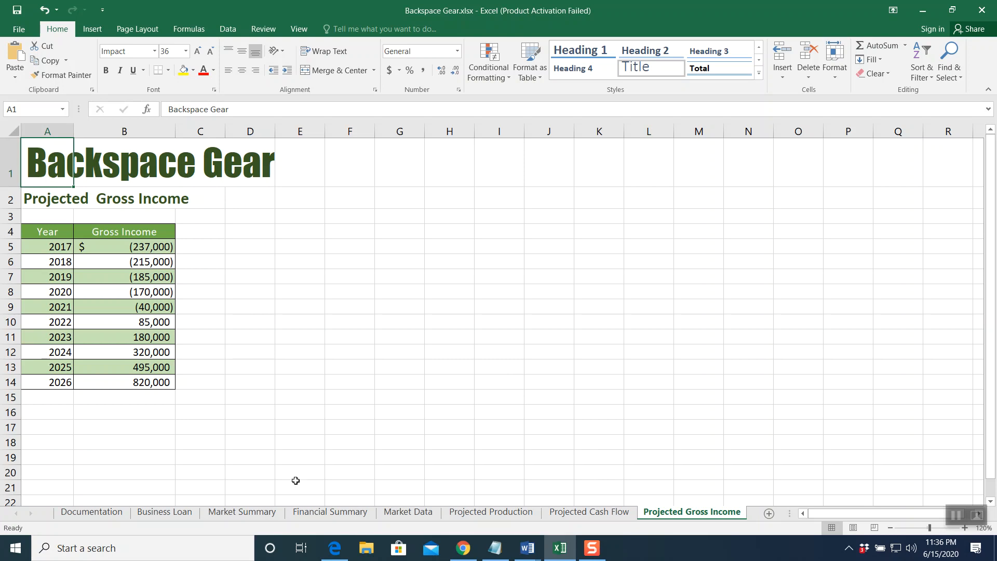
- Enter the author's full name in cell B3 of the Documentation sheet
{"action": "left_click", "coordinate": [109, 513]}
{"action": "left_click", "coordinate": [181, 211]}
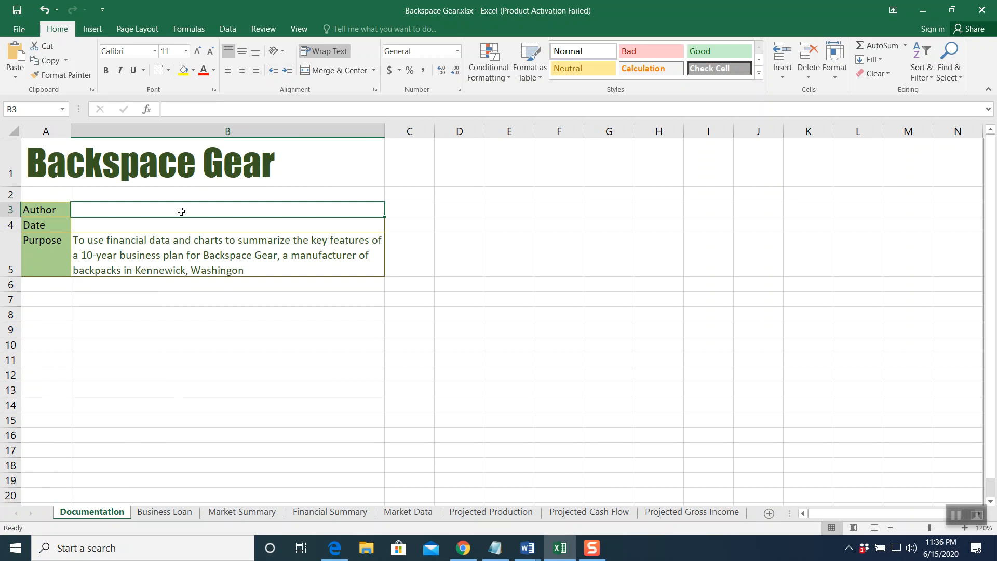
{"action": "type", "text": "Tariq Khan"}
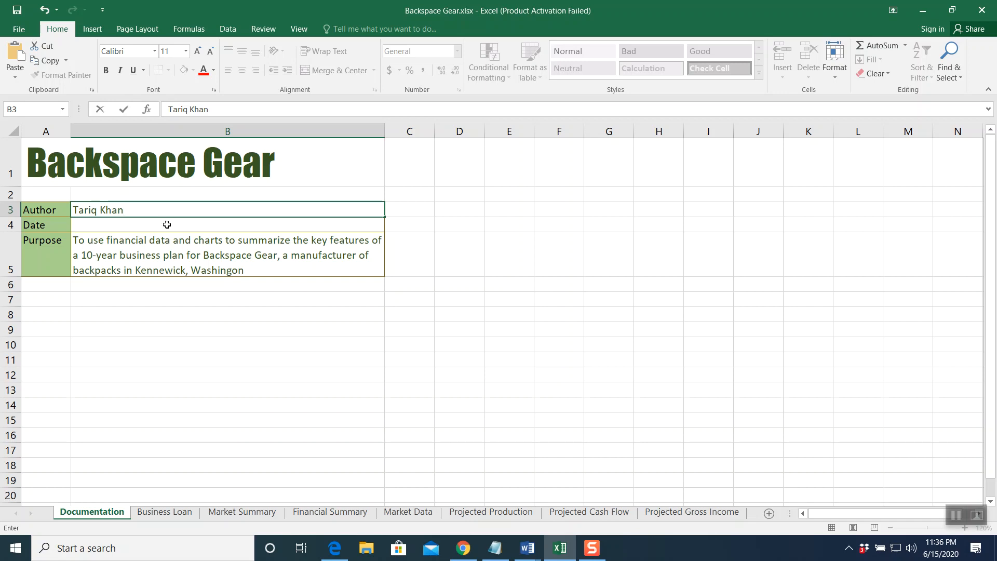
- Fill the Date cell B4 with the current date using the TODAY function, and select the cell to check its formula
{"action": "left_click", "coordinate": [165, 225]}
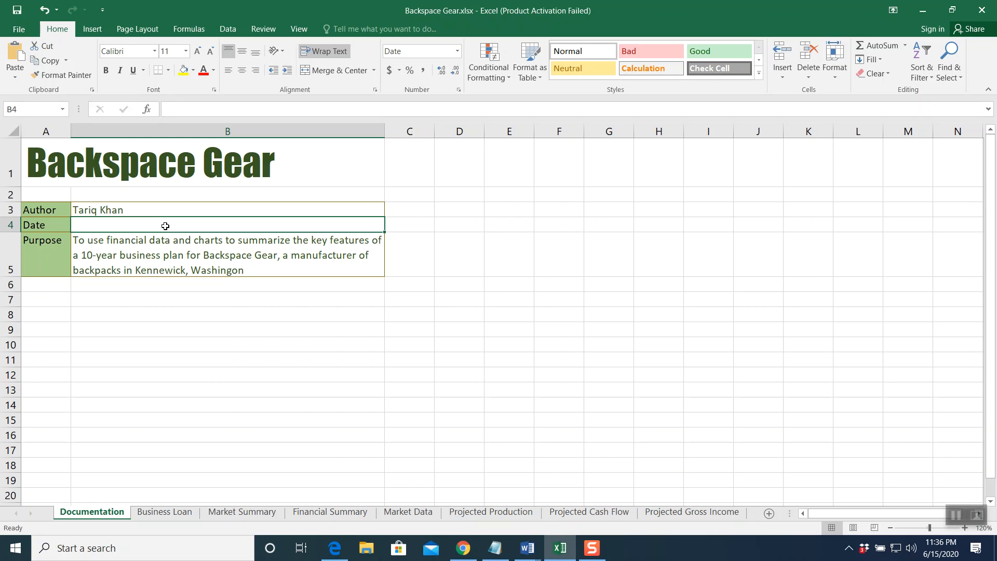
{"action": "type", "text": "=to"}
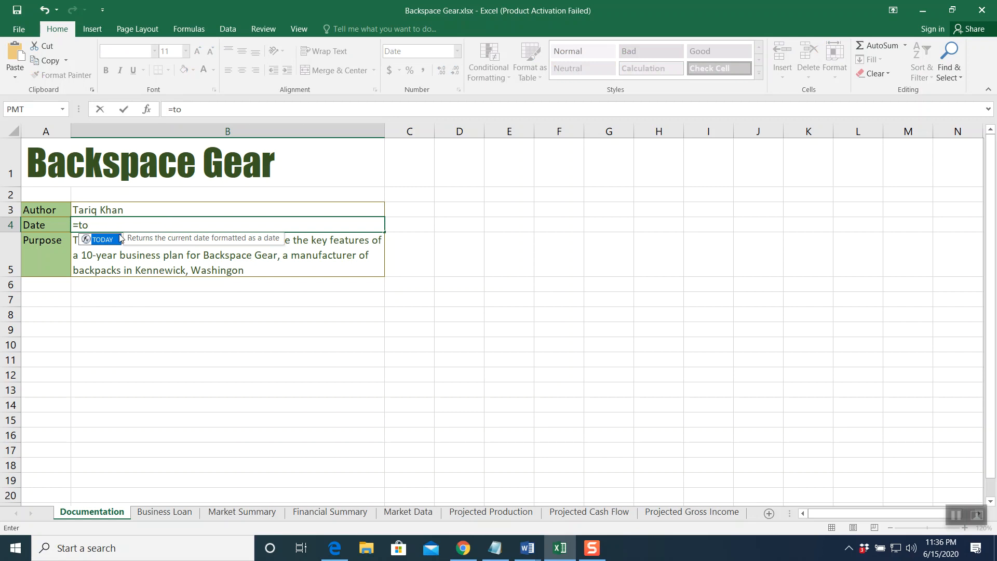
{"action": "double_click", "coordinate": [111, 241]}
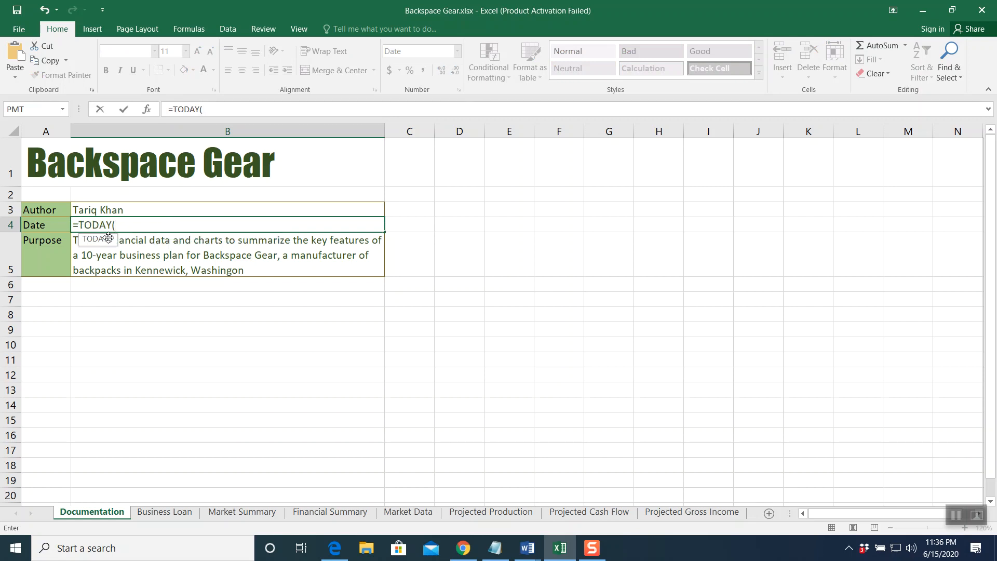
{"action": "key", "text": "Return"}
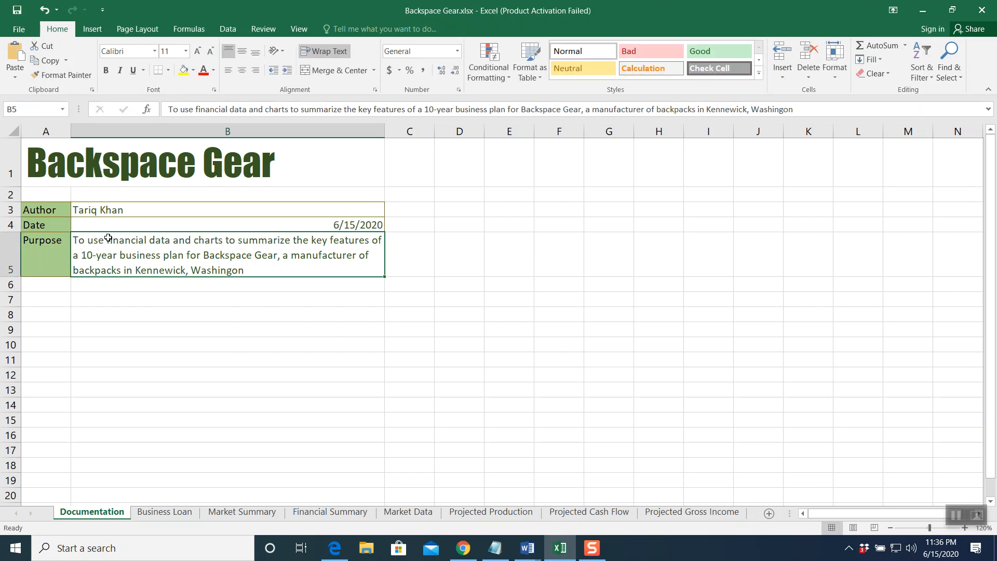
{"action": "left_click", "coordinate": [291, 226]}
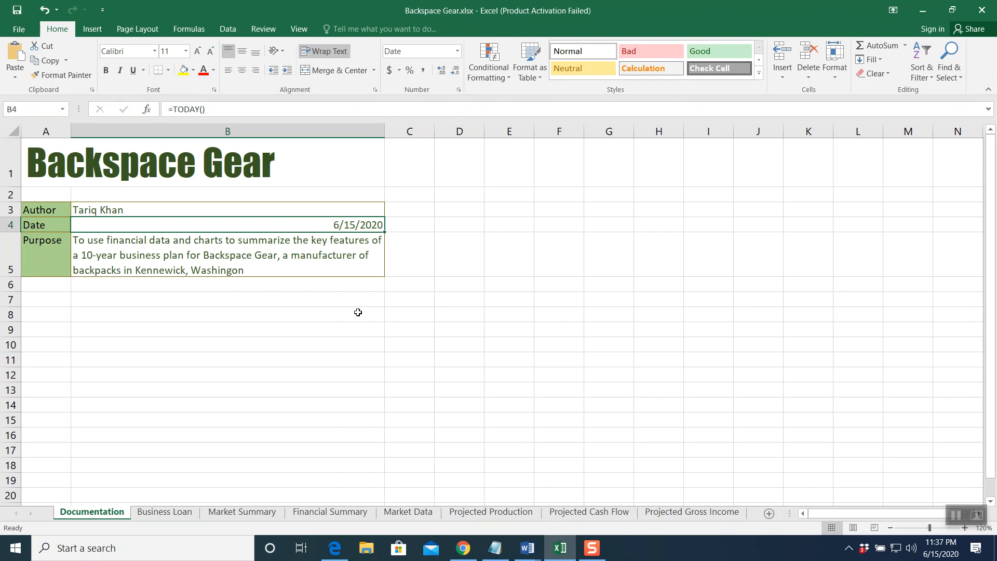
- On the Business Loan sheet, enter a loan amount of 150,000 in cell B4
{"action": "left_click", "coordinate": [177, 514]}
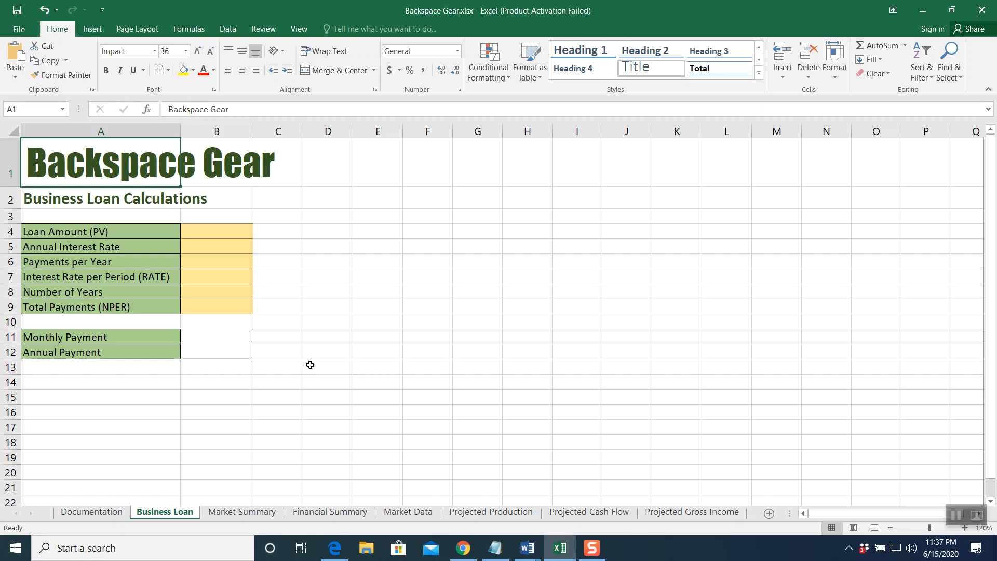
{"action": "left_click", "coordinate": [225, 231]}
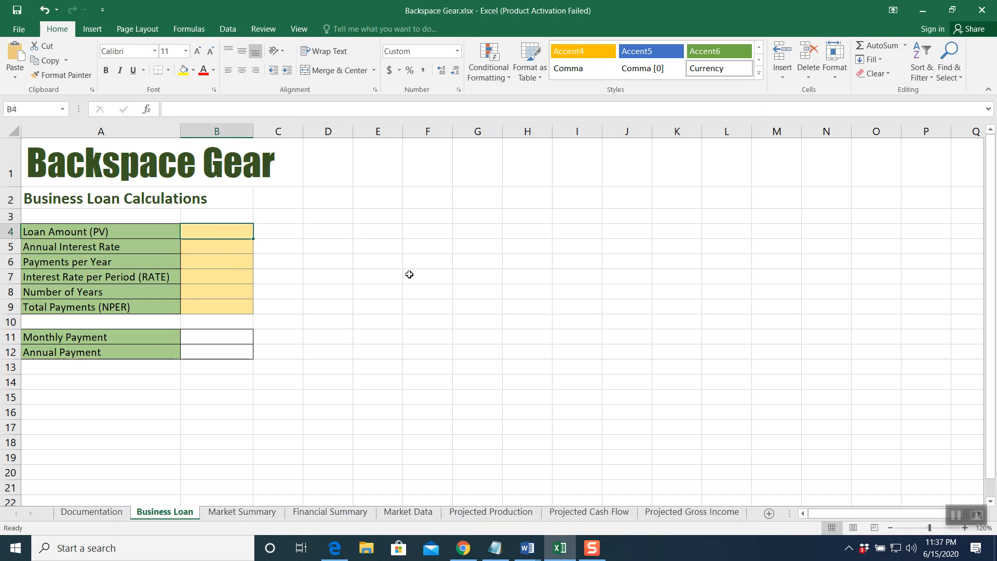
{"action": "type", "text": "150"}
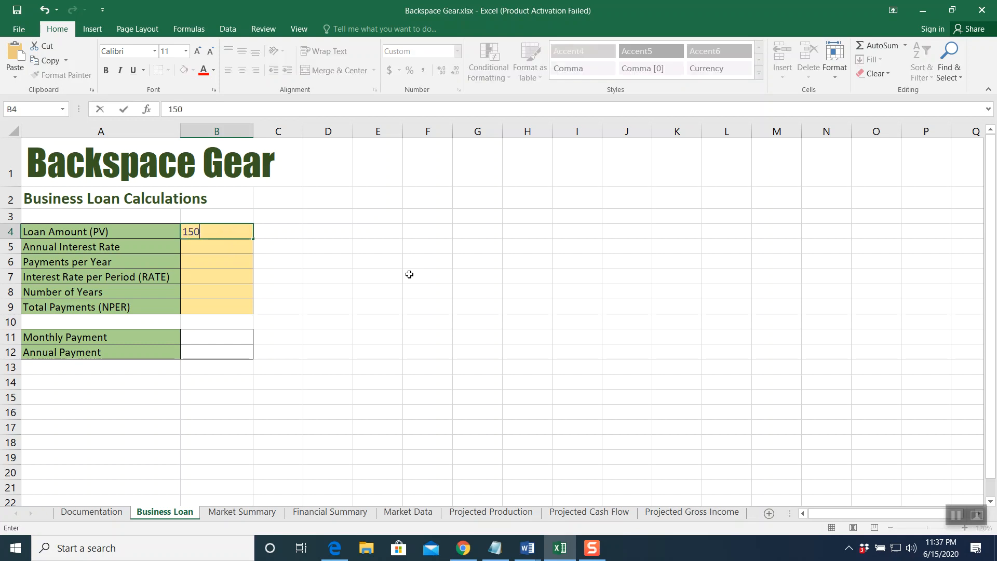
{"action": "type", "text": ",000"}
{"action": "key", "text": "Tab"}
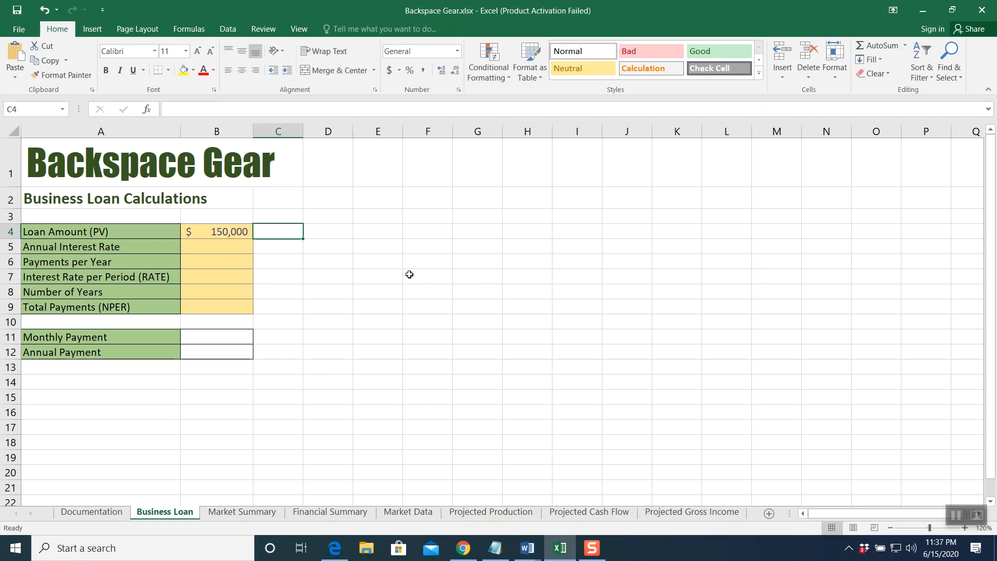
- Enter an annual interest rate of 6% in cell B5 and 12 payments per year in cell B6
{"action": "left_click", "coordinate": [243, 251]}
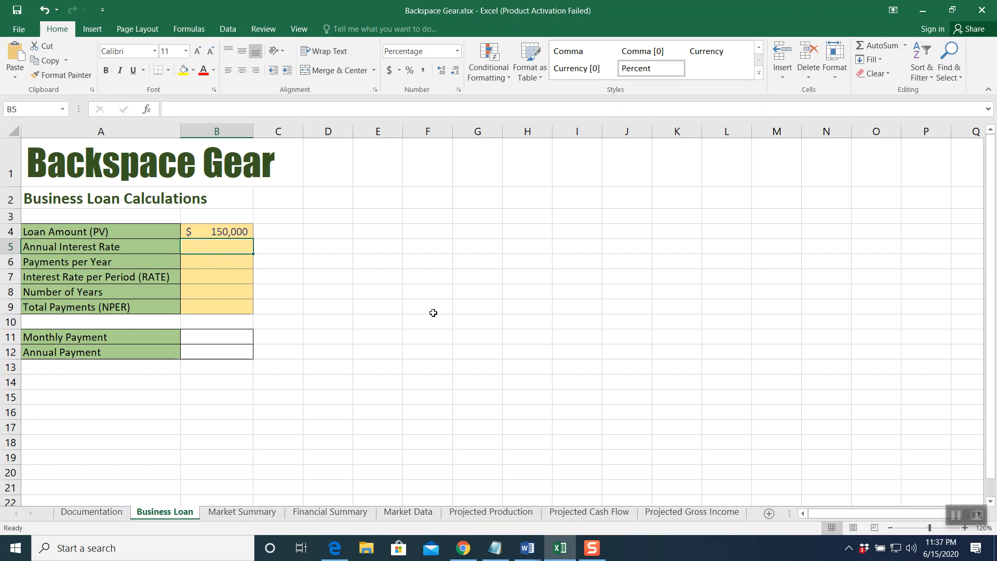
{"action": "type", "text": "6%"}
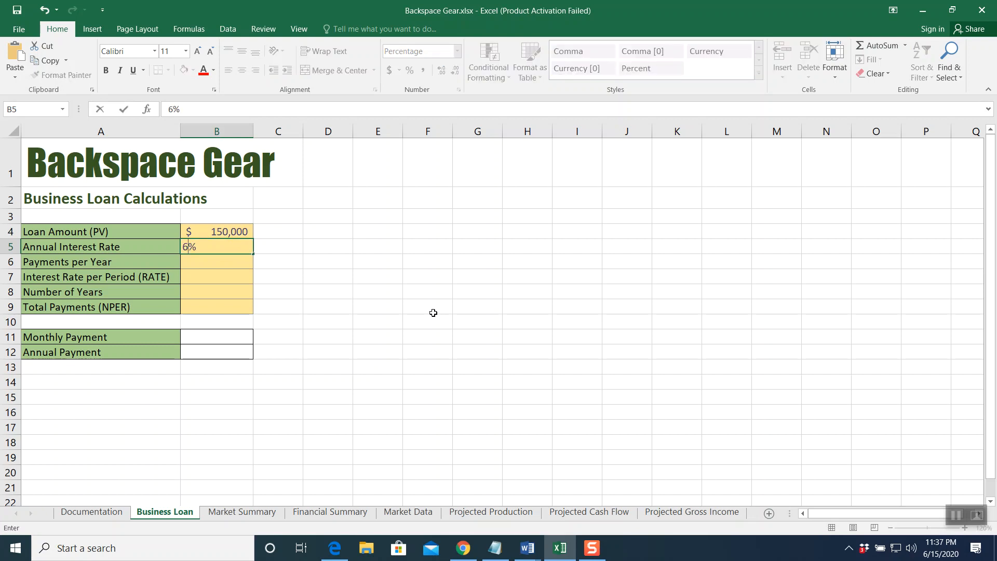
{"action": "key", "text": "Return"}
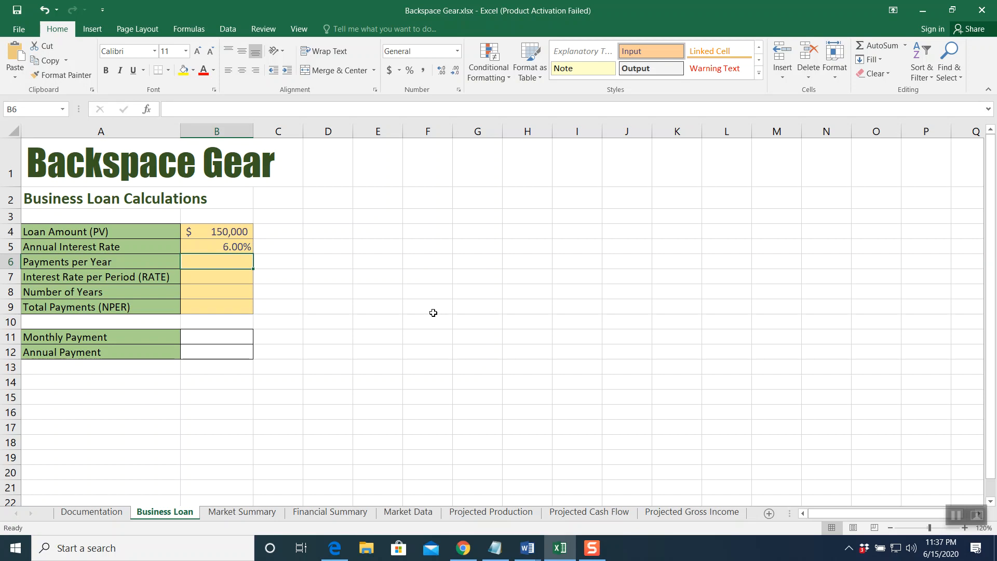
{"action": "type", "text": "12"}
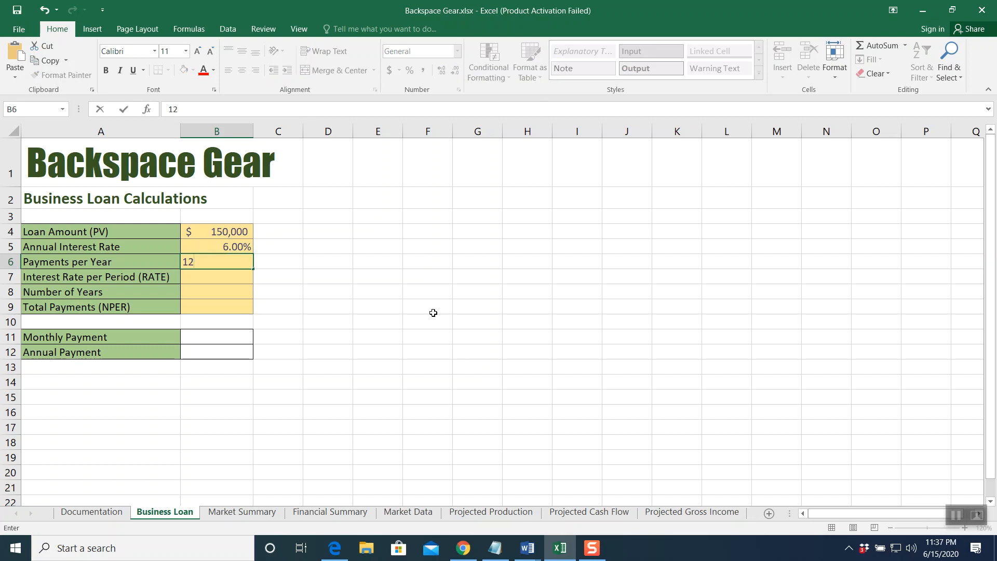
- Calculate the interest rate per period in cell B7 with the formula =B5/B6
{"action": "left_click", "coordinate": [235, 276]}
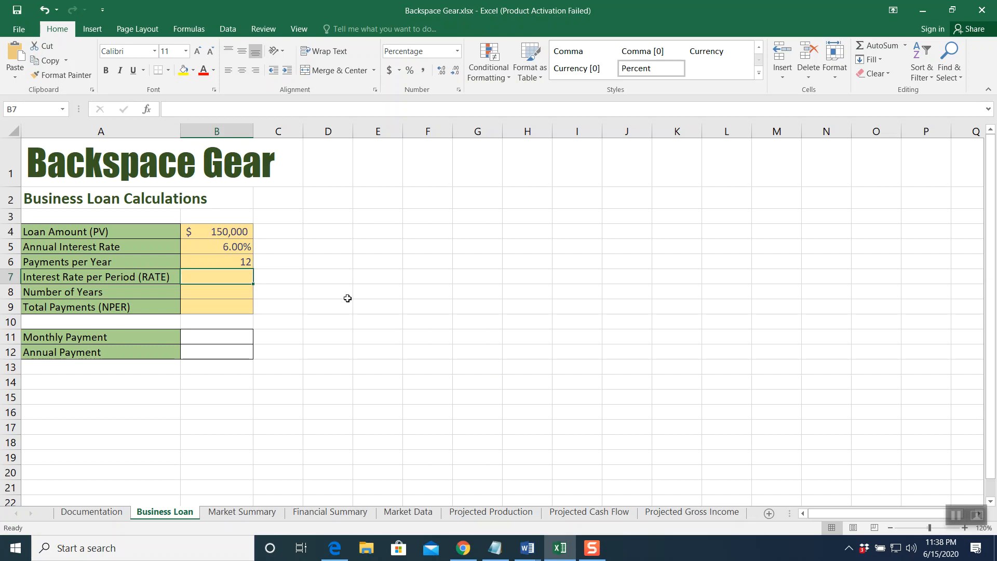
{"action": "type", "text": "="}
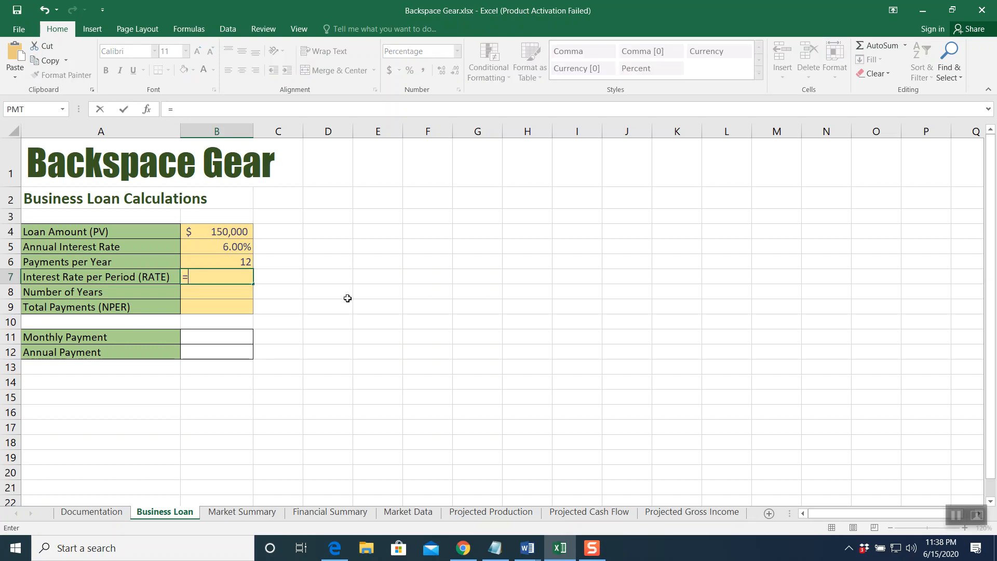
{"action": "left_click", "coordinate": [212, 245]}
{"action": "type", "text": "/"}
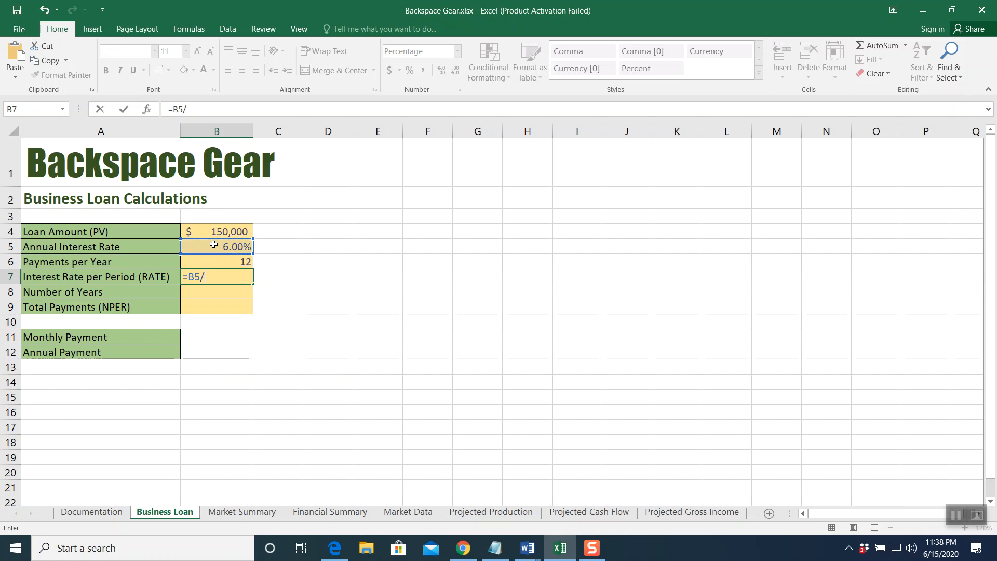
{"action": "left_click", "coordinate": [220, 261]}
{"action": "key", "text": "Return"}
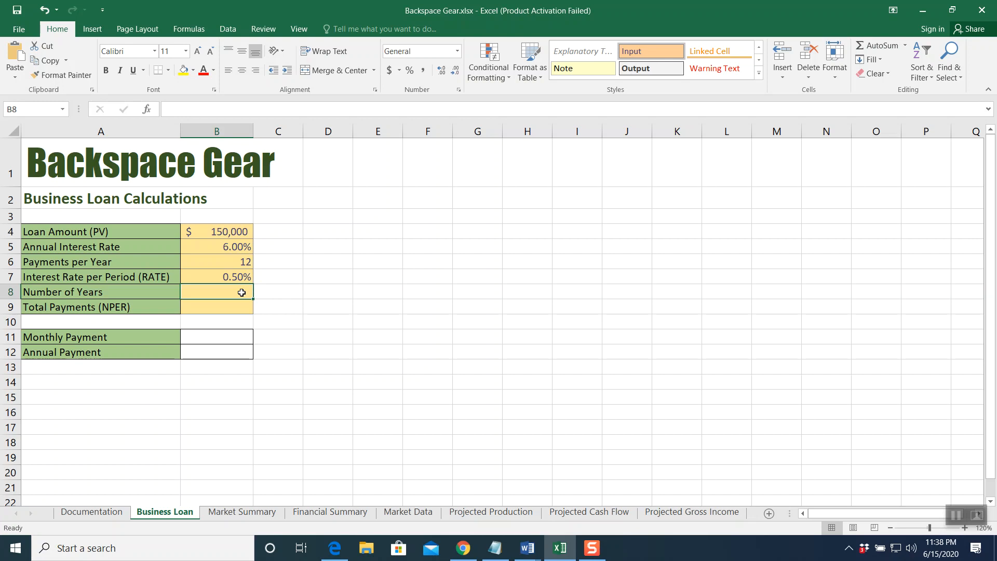
- Enter 10 as the number of years in cell B8 and calculate the total payments in B9 with =B6*B8
{"action": "type", "text": "10"}
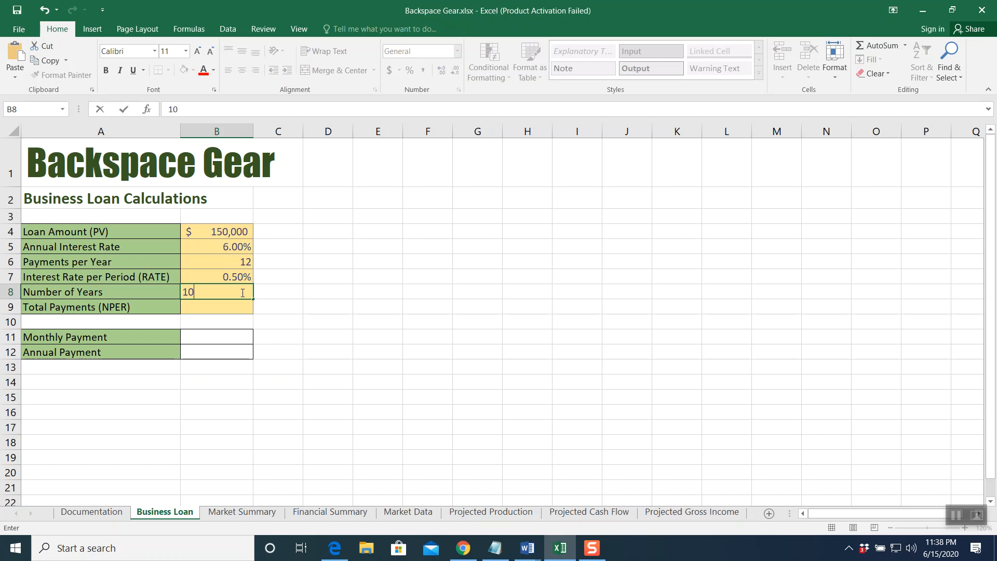
{"action": "left_click", "coordinate": [218, 308]}
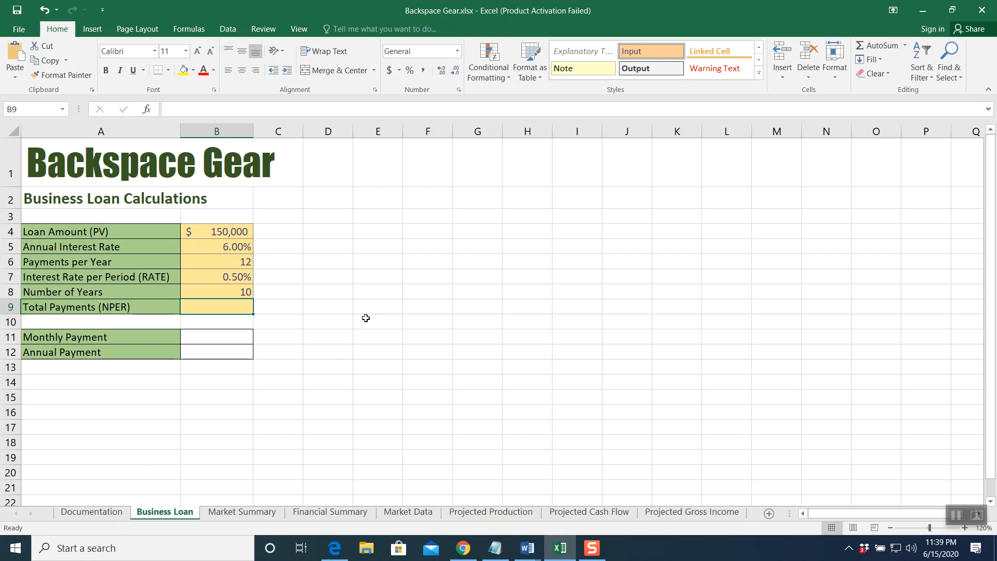
{"action": "type", "text": "="}
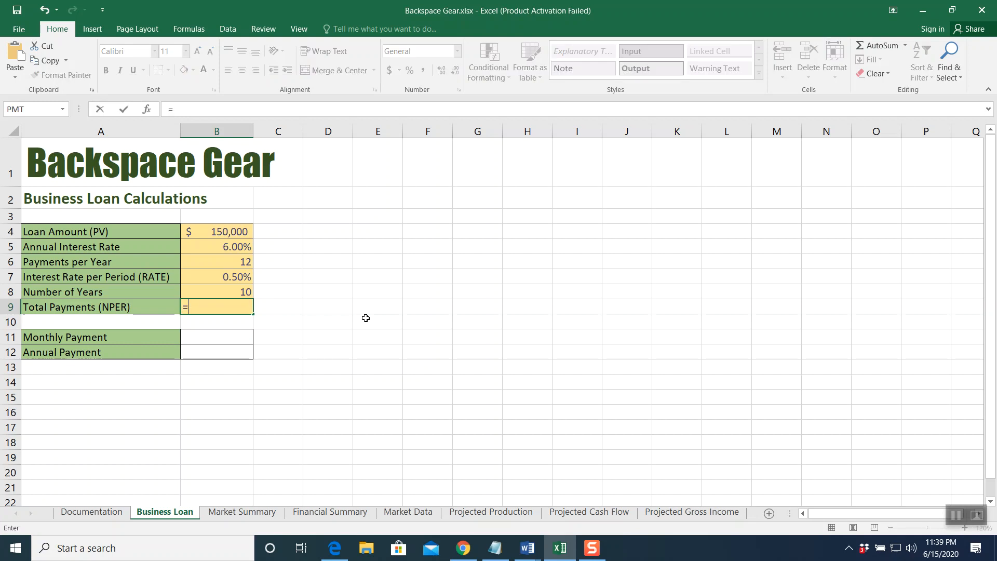
{"action": "left_click", "coordinate": [224, 264]}
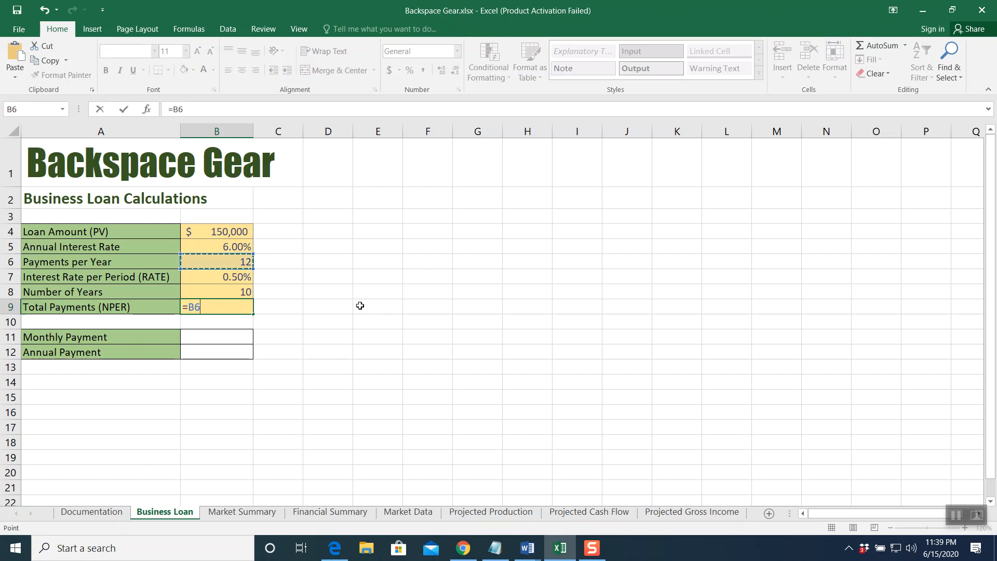
{"action": "type", "text": "*"}
{"action": "left_click", "coordinate": [208, 290]}
{"action": "key", "text": "Return"}
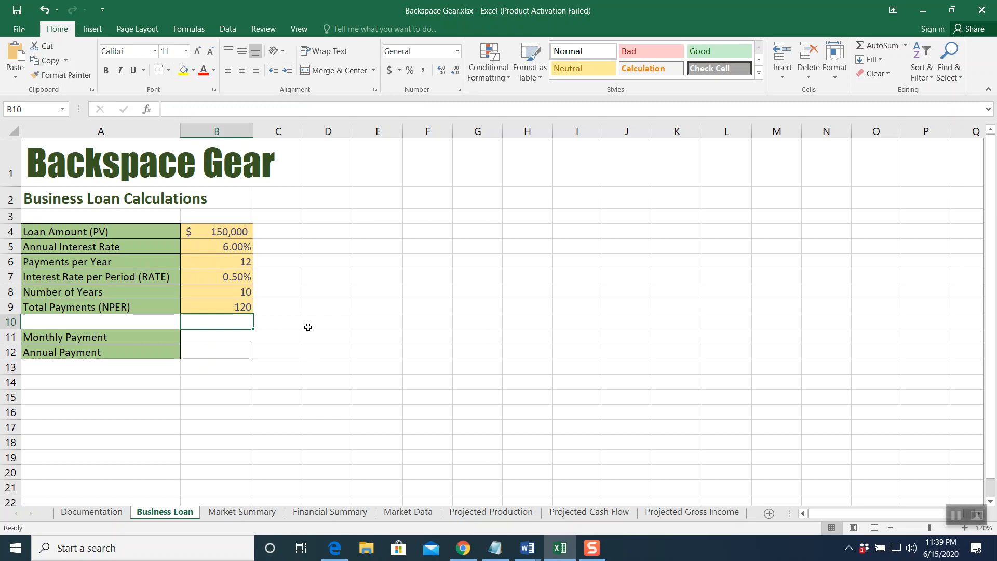
- Select the Monthly Payment cell B11, check the PMT note in Word's Document1, and return to the Excel workbook
{"action": "left_click", "coordinate": [214, 340]}
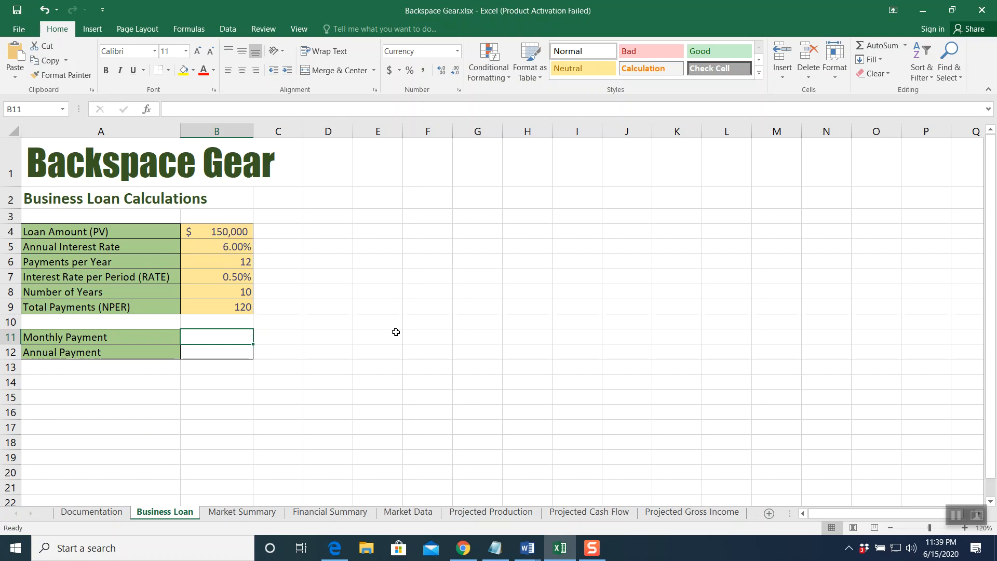
{"action": "left_click", "coordinate": [527, 548]}
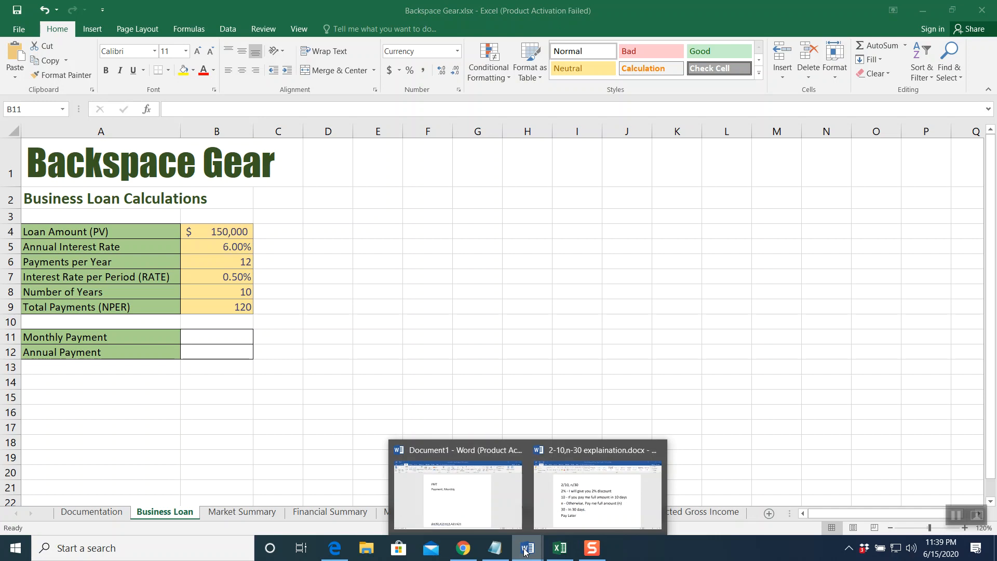
{"action": "left_click", "coordinate": [511, 523]}
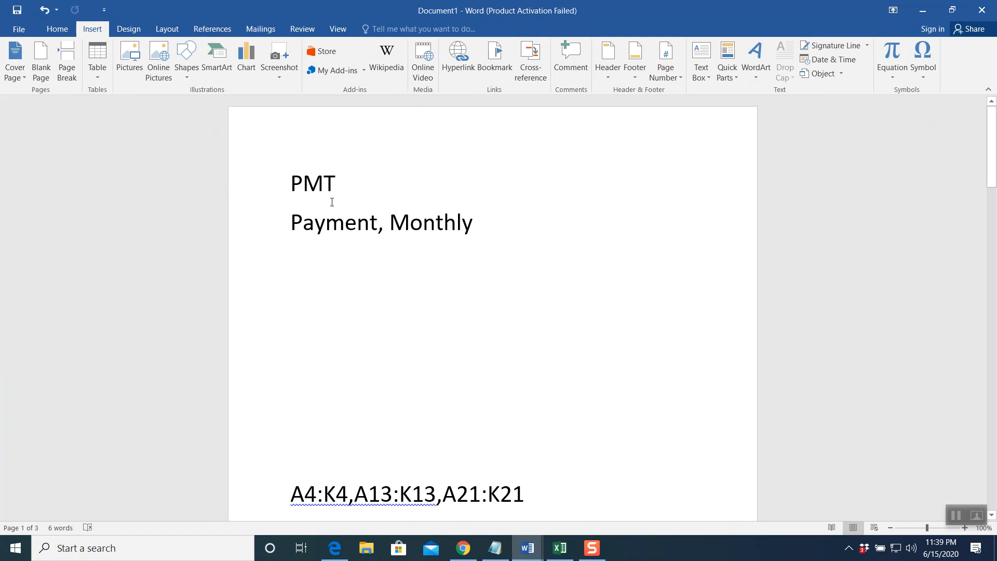
{"action": "left_click", "coordinate": [559, 548]}
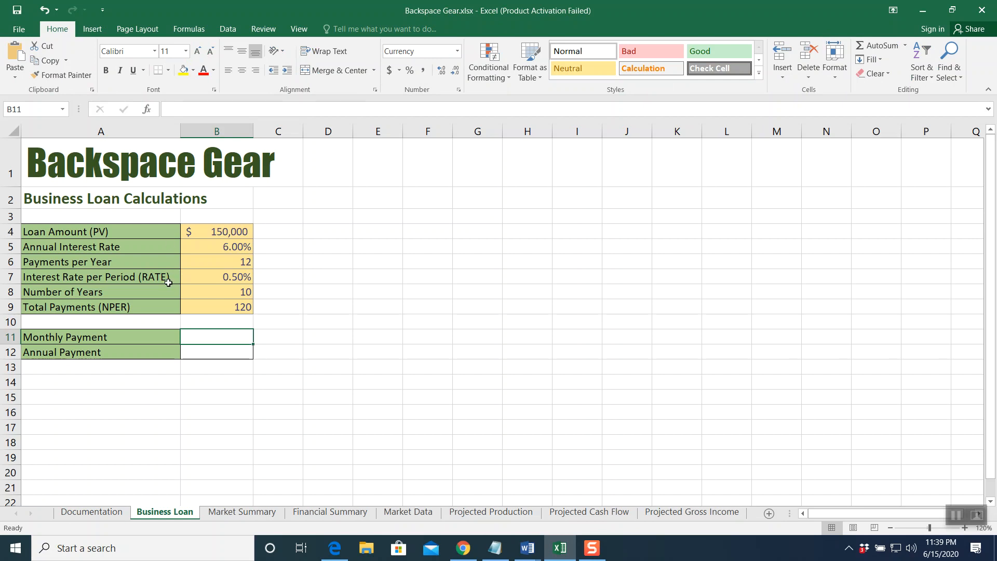
- Insert the financial function PMT in cell B11 and move its arguments dialog closer to the loan data
{"action": "left_click", "coordinate": [196, 32]}
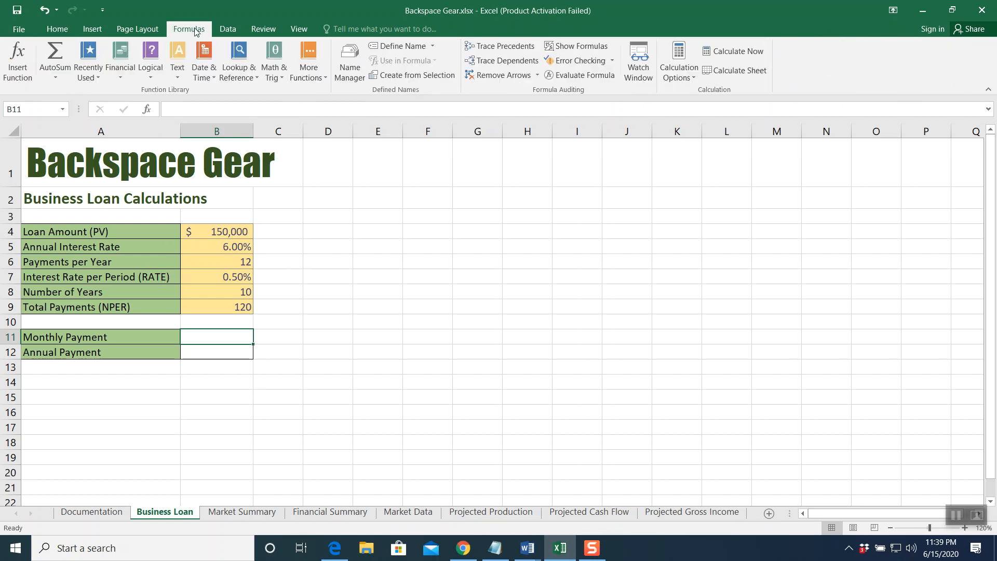
{"action": "left_click", "coordinate": [131, 57]}
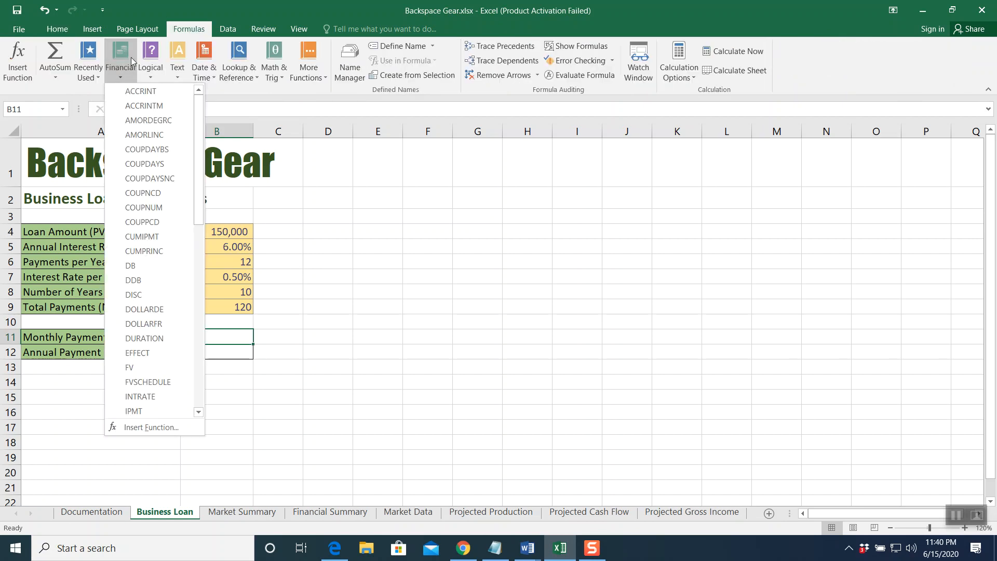
{"action": "left_click_drag", "start_coordinate": [195, 116], "coordinate": [201, 274]}
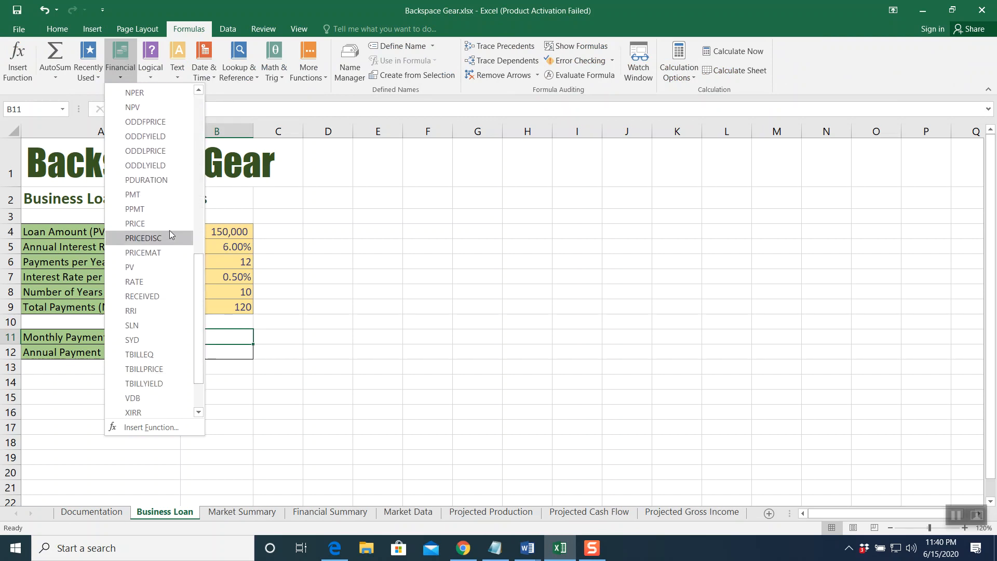
{"action": "left_click", "coordinate": [148, 194]}
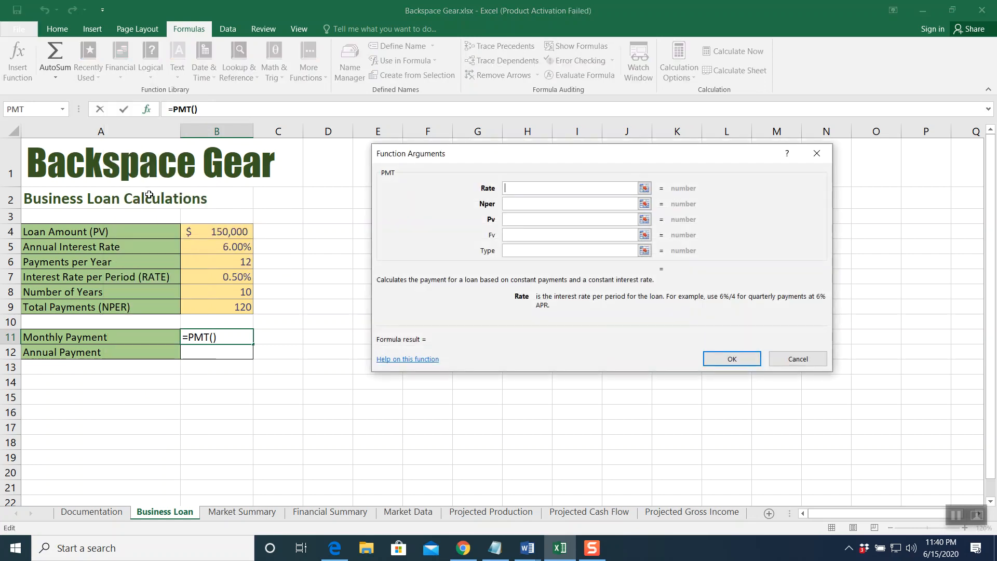
{"action": "left_click_drag", "start_coordinate": [541, 156], "coordinate": [456, 177]}
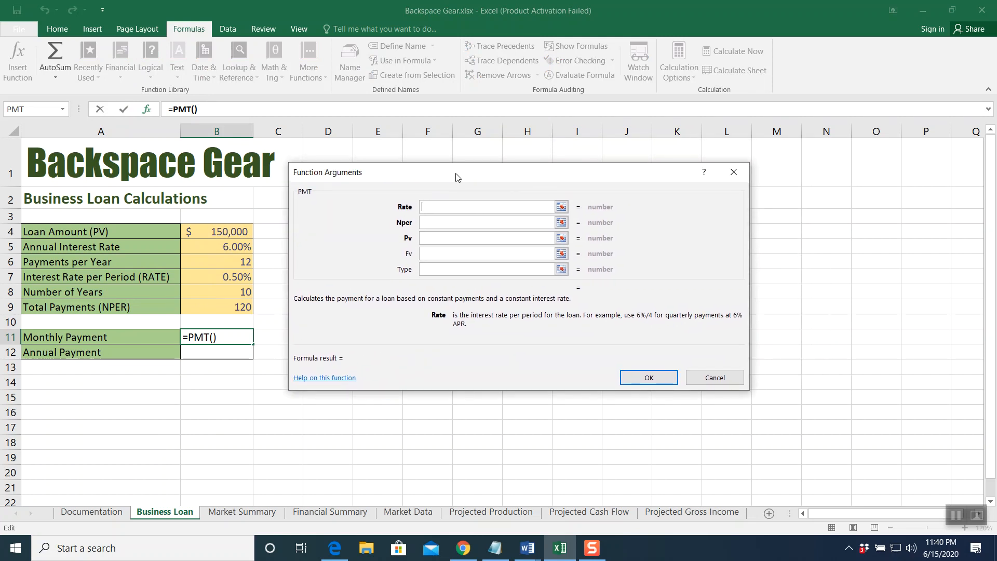
- Set the PMT arguments to Rate B7, Nper B9 and Pv B4, leave Fv and Type empty, and accept the function
{"action": "left_click", "coordinate": [453, 207]}
{"action": "left_click", "coordinate": [228, 279]}
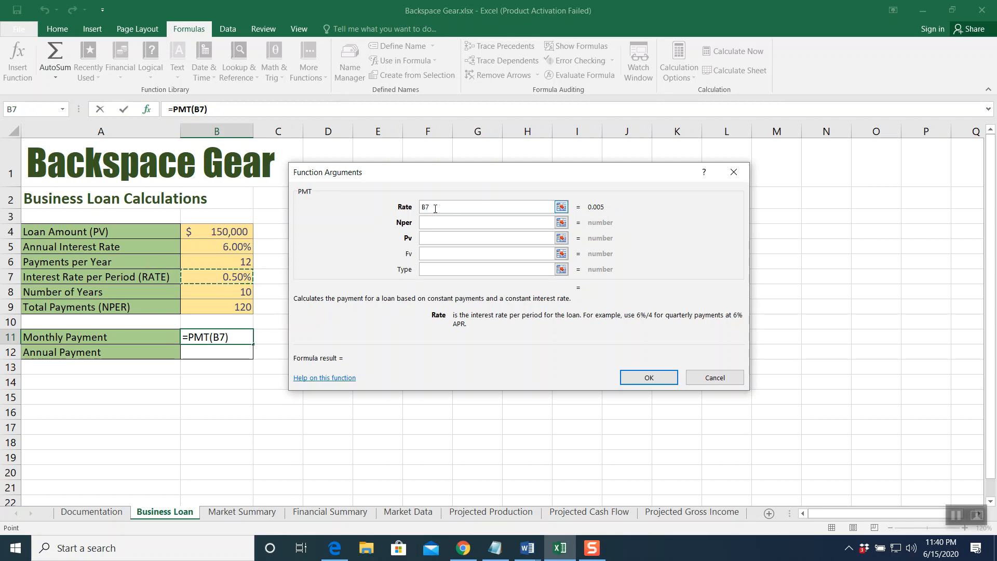
{"action": "left_click", "coordinate": [435, 223]}
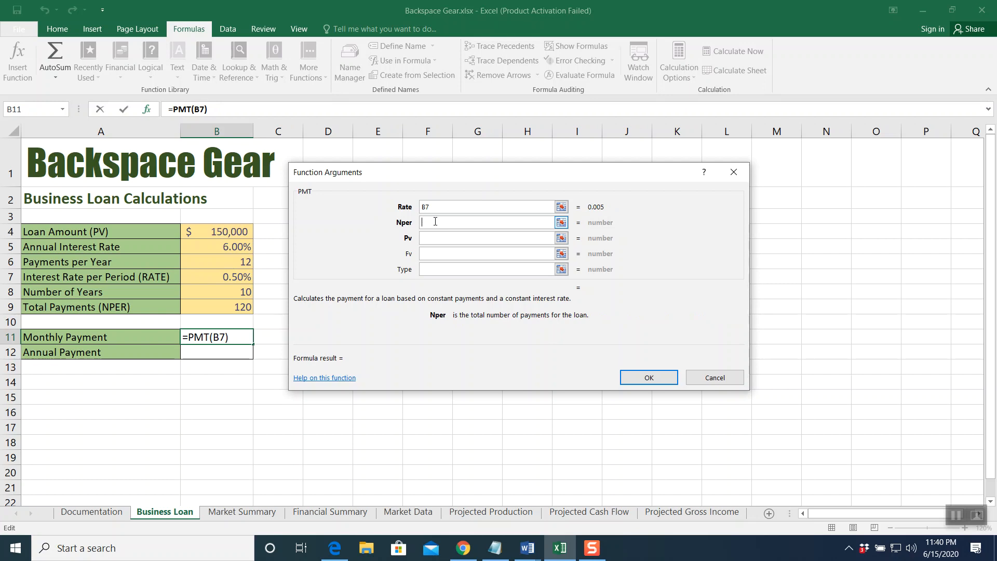
{"action": "left_click", "coordinate": [242, 310]}
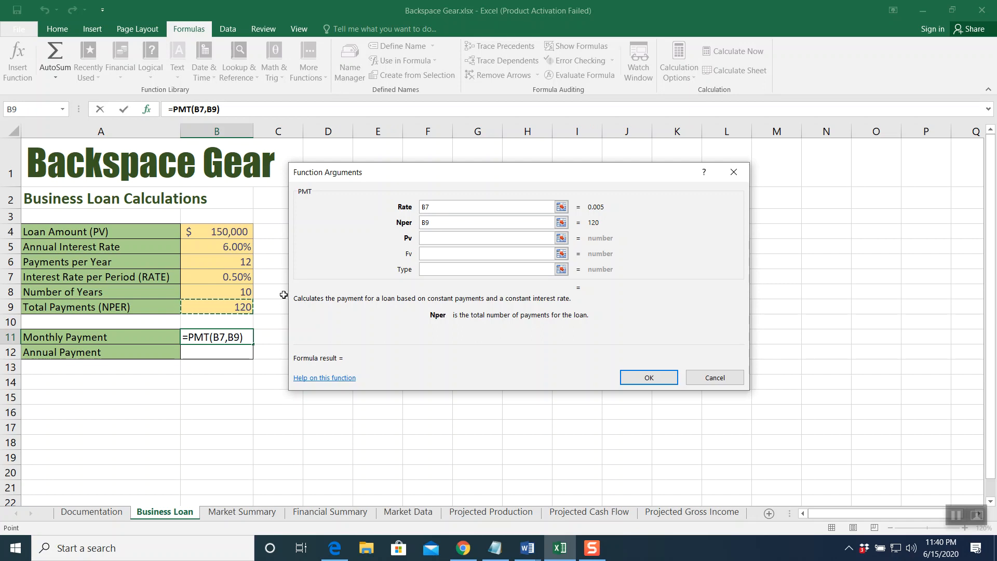
{"action": "left_click", "coordinate": [434, 239]}
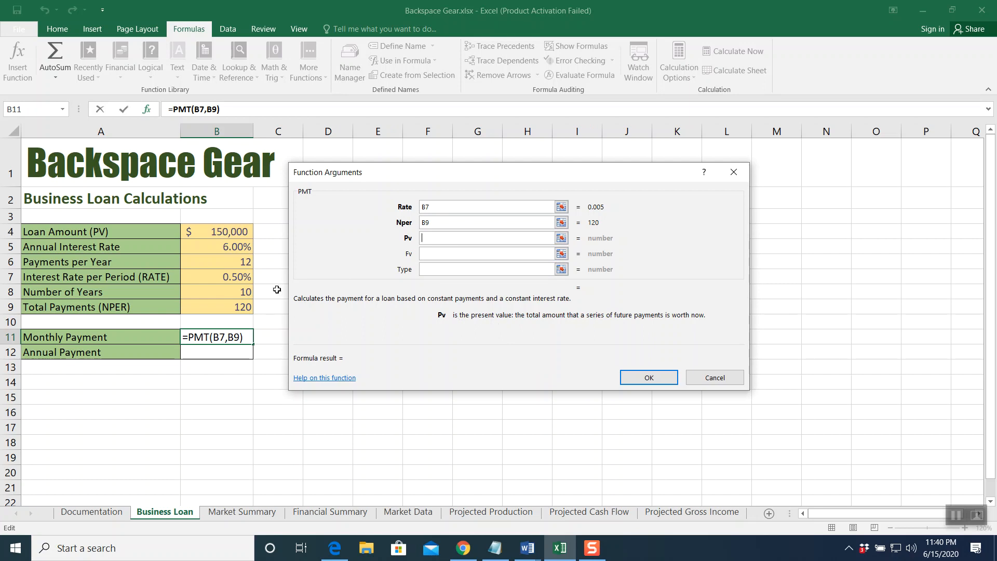
{"action": "left_click", "coordinate": [214, 233]}
{"action": "left_click", "coordinate": [436, 254]}
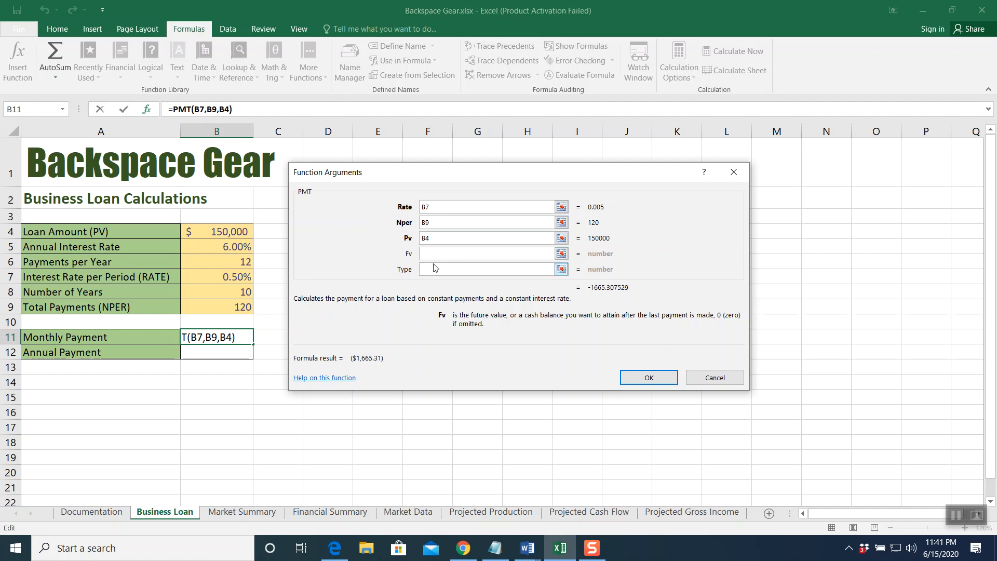
{"action": "left_click", "coordinate": [632, 384]}
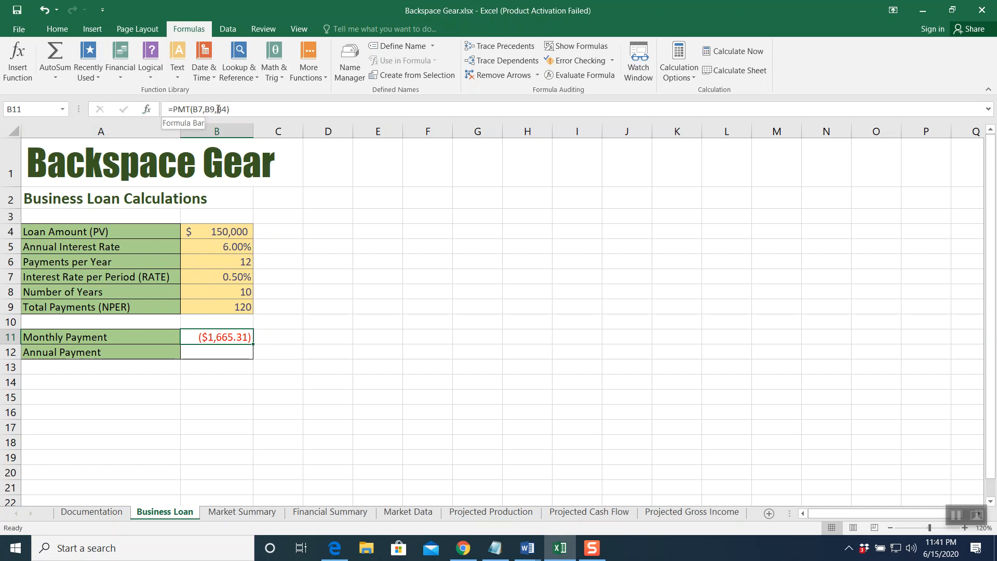
- Put a minus sign before PMT in cell B11 so the formula reads =-PMT(B7,B9,B4), keeping the cell selected
{"action": "left_click", "coordinate": [174, 109]}
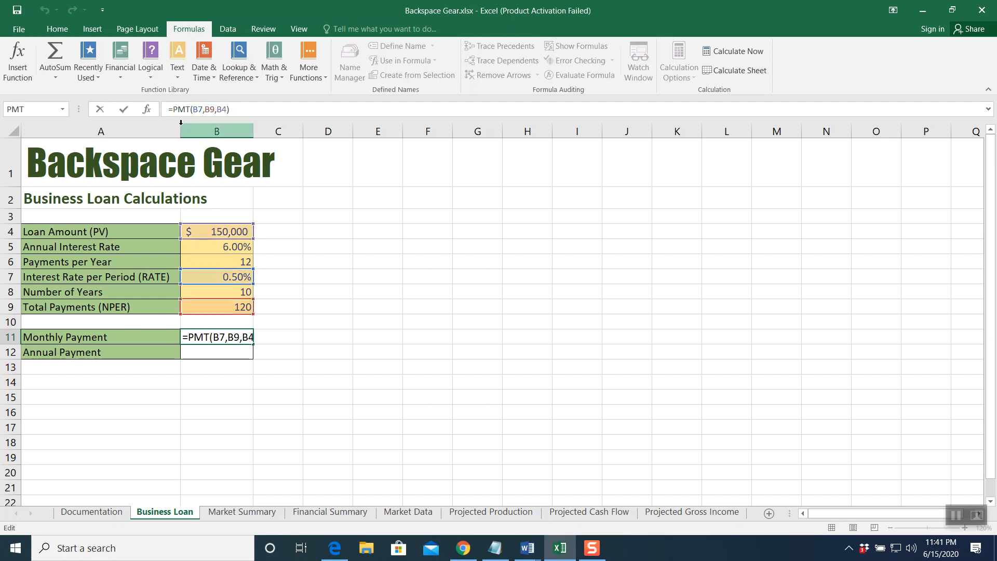
{"action": "type", "text": "-"}
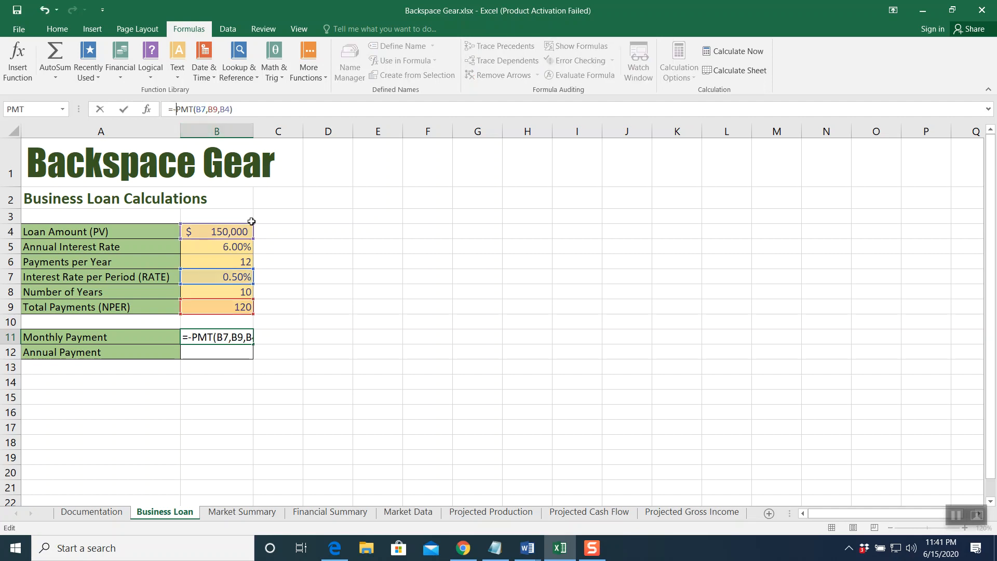
{"action": "key", "text": "ctrl+Return"}
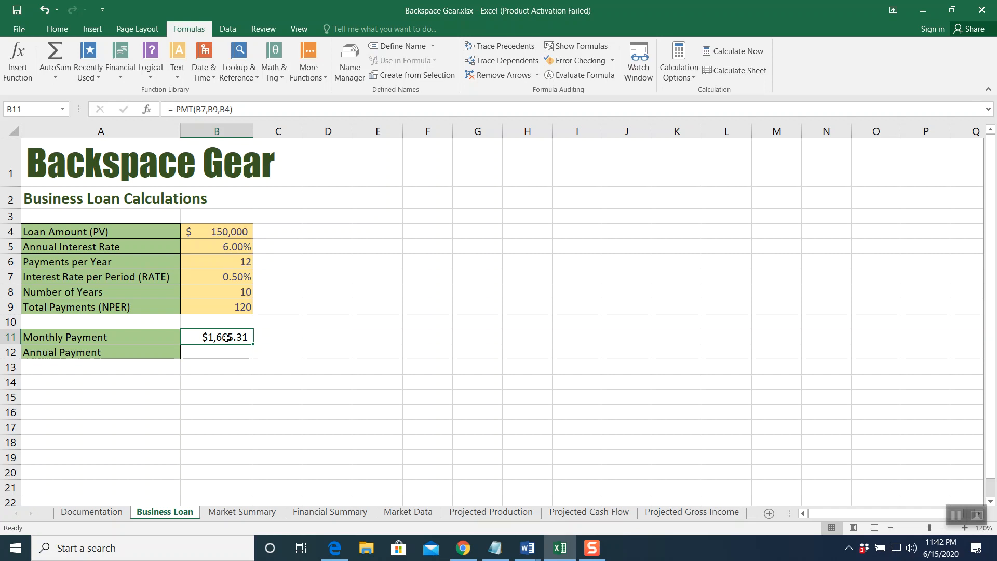
- Calculate the Annual Payment in cell B12 with the formula =B11*B6
{"action": "left_click", "coordinate": [219, 351]}
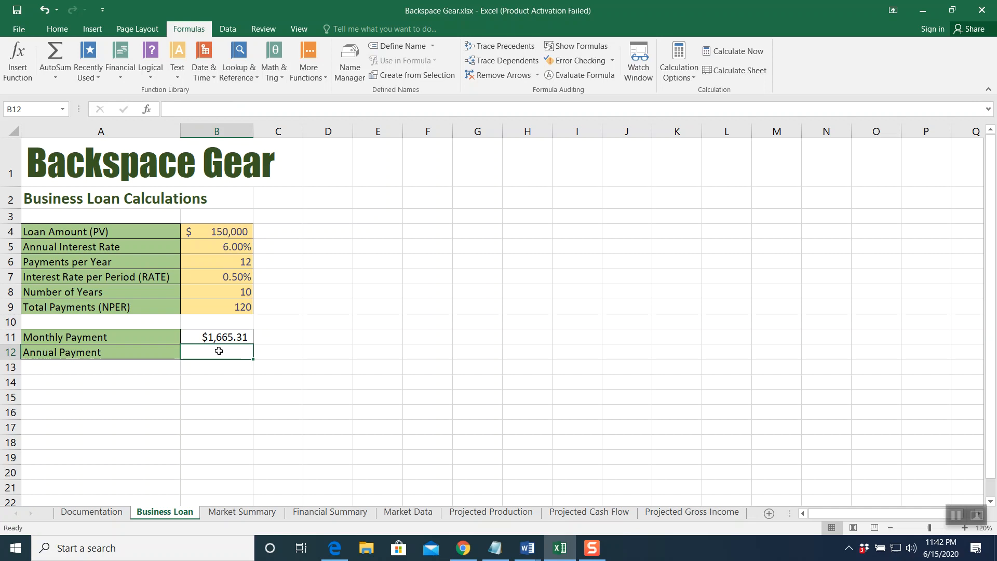
{"action": "type", "text": "="}
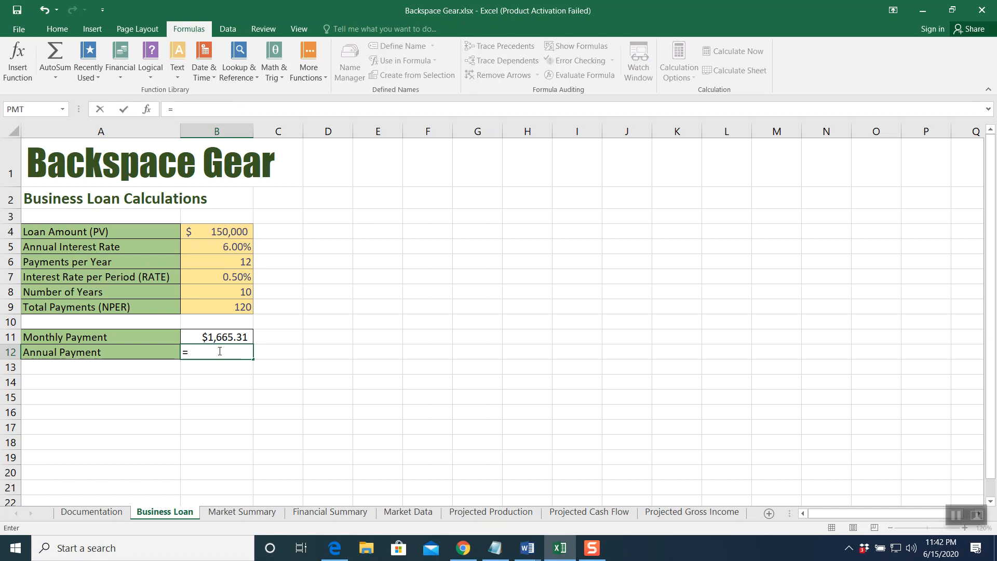
{"action": "left_click", "coordinate": [208, 338]}
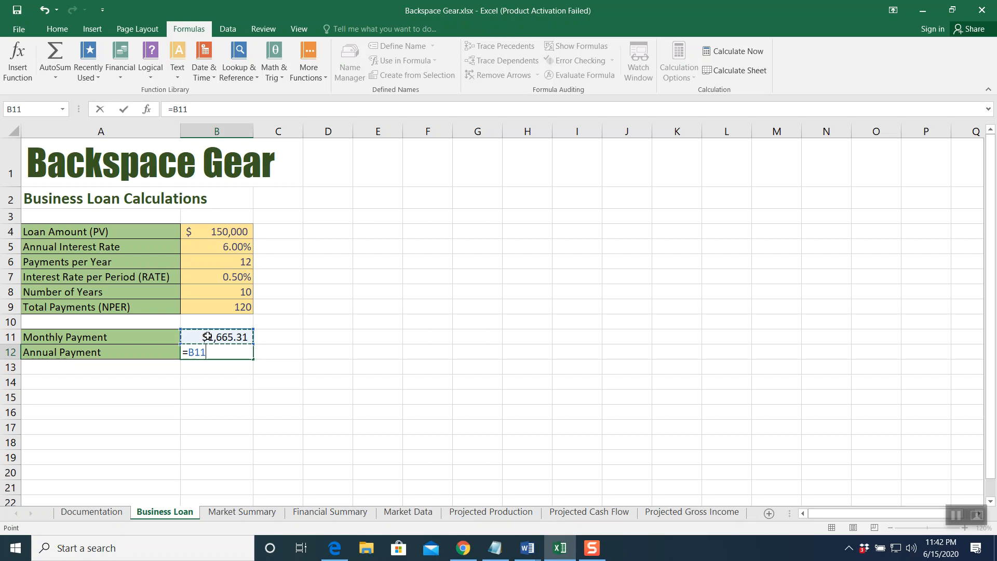
{"action": "type", "text": "*"}
{"action": "left_click", "coordinate": [213, 261]}
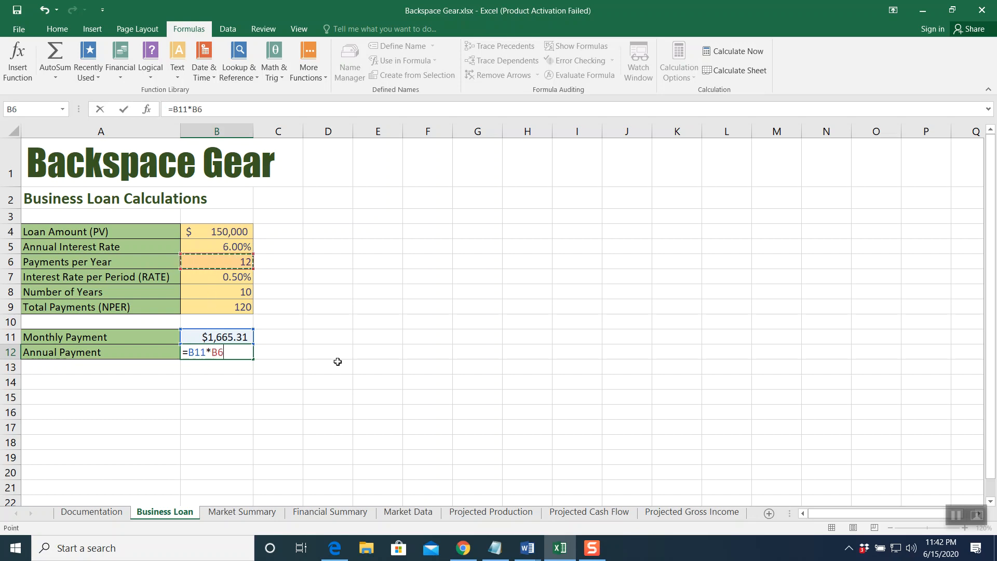
{"action": "key", "text": "Return"}
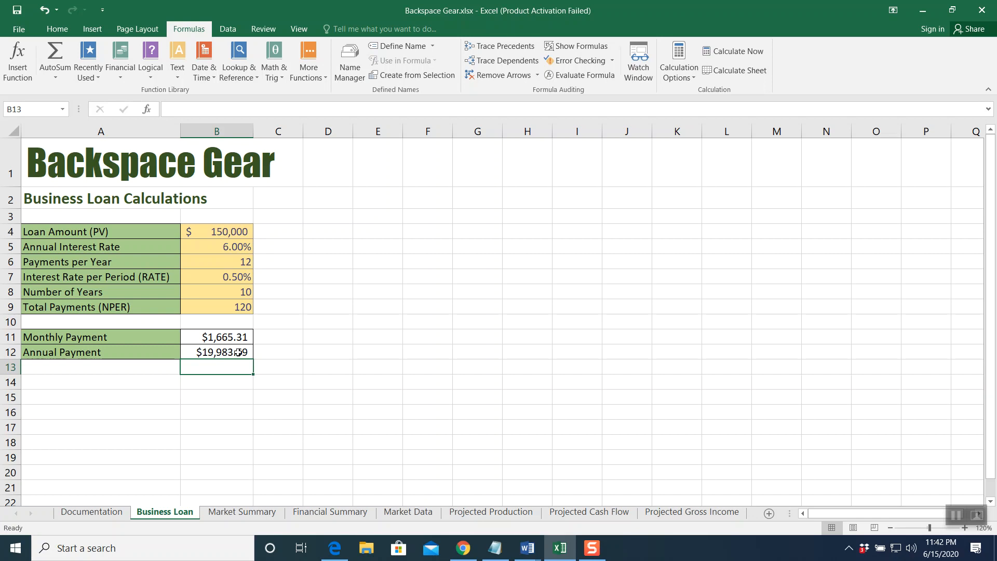
{"action": "left_click", "coordinate": [954, 514]}
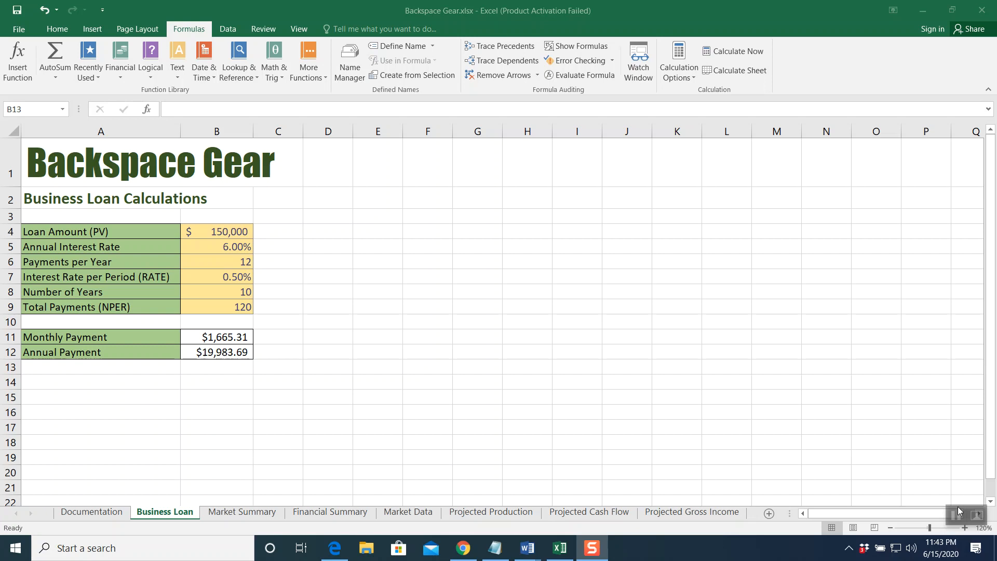
- On the Projected Cash Flow sheet, enter 20,000 as the Year 1 Loan Repayment in cell B20
{"action": "left_click", "coordinate": [593, 511]}
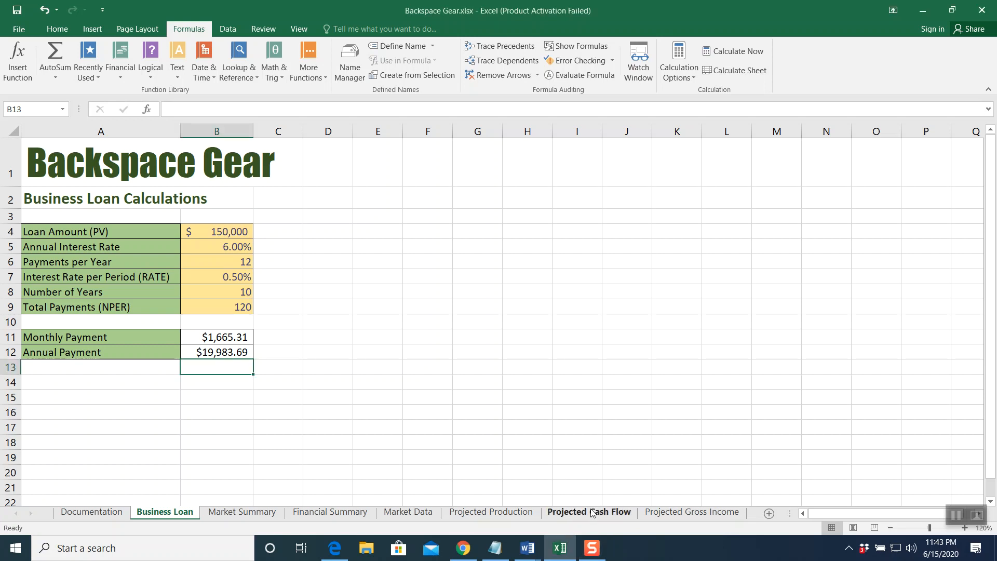
{"action": "left_click", "coordinate": [592, 513]}
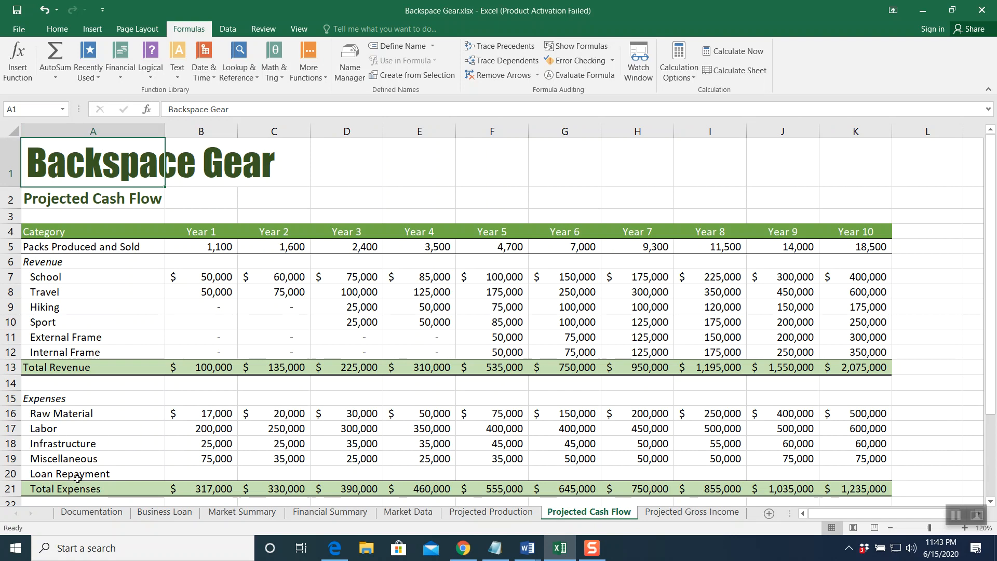
{"action": "left_click", "coordinate": [205, 471]}
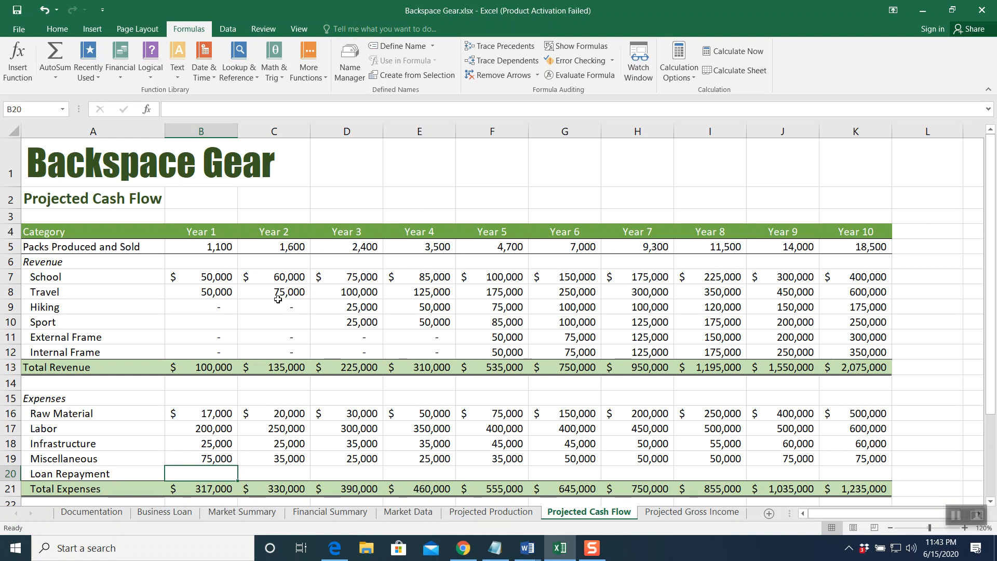
{"action": "type", "text": "20,"}
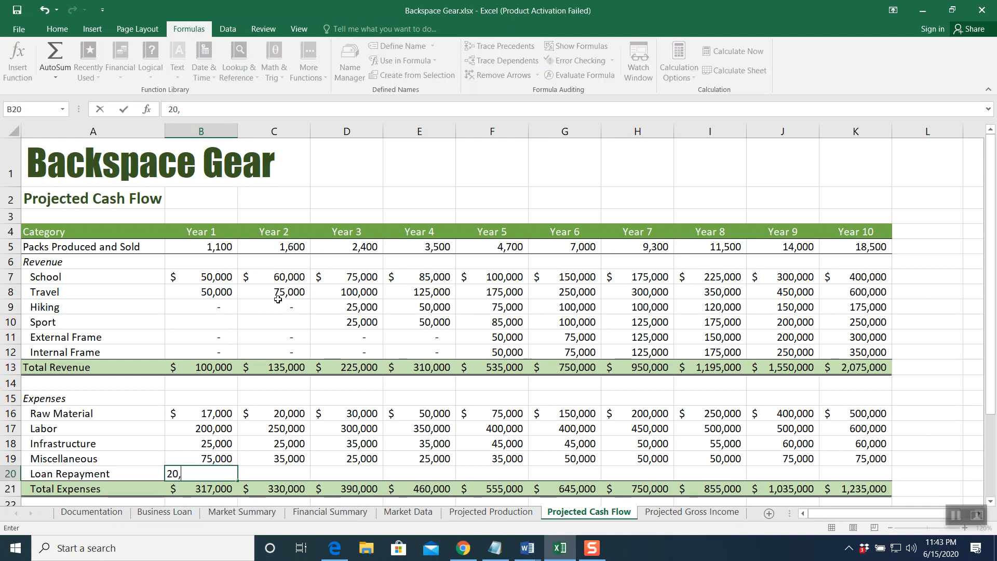
{"action": "type", "text": "000"}
{"action": "key", "text": "Tab"}
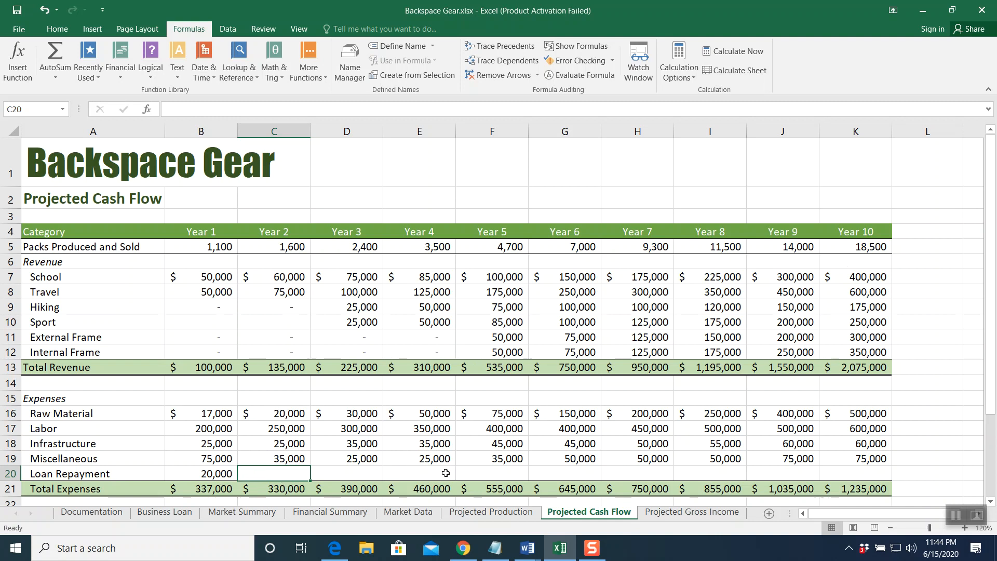
- Fill the Year 1 Loan Repayment from cell B20 across to Year 10 in K20 and check the copied cells
{"action": "left_click", "coordinate": [215, 473]}
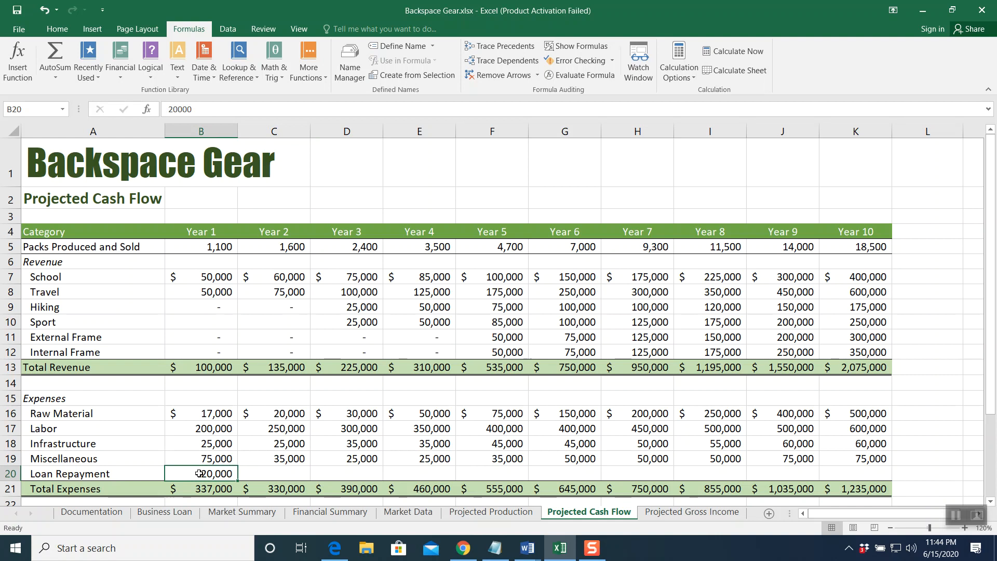
{"action": "left_click_drag", "start_coordinate": [238, 480], "coordinate": [866, 475]}
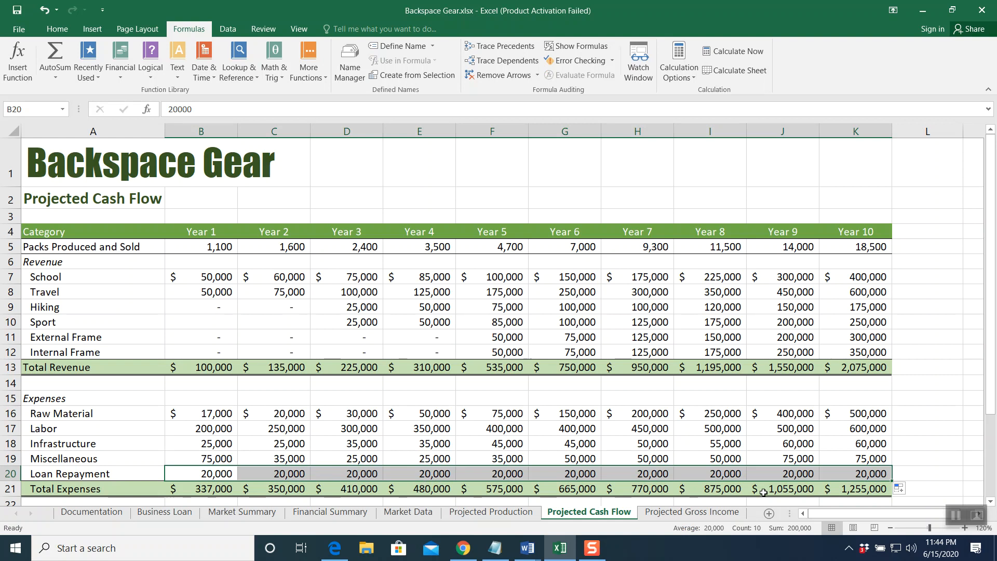
{"action": "left_click", "coordinate": [214, 475]}
{"action": "left_click", "coordinate": [267, 476]}
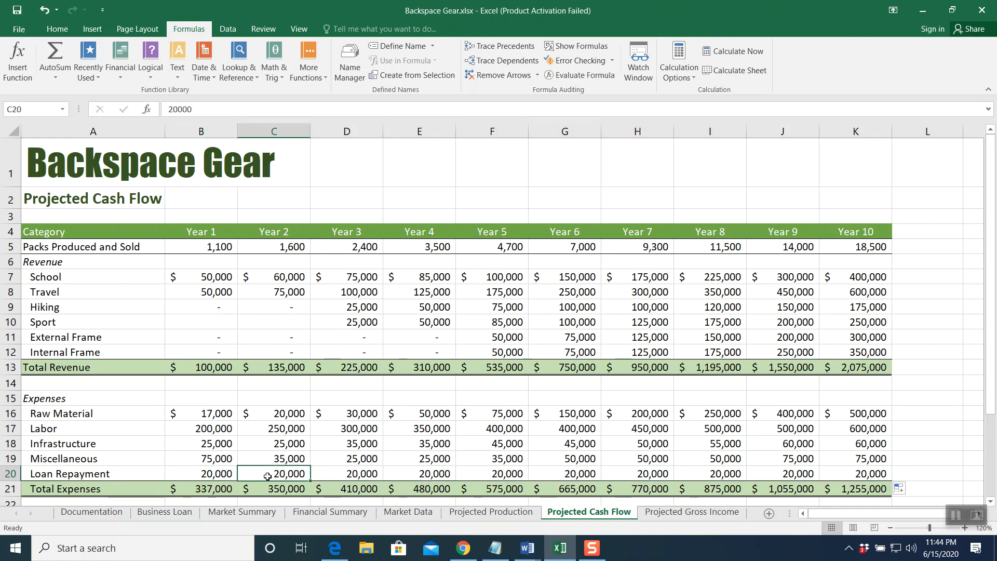
{"action": "left_click", "coordinate": [346, 475]}
{"action": "left_click", "coordinate": [424, 475]}
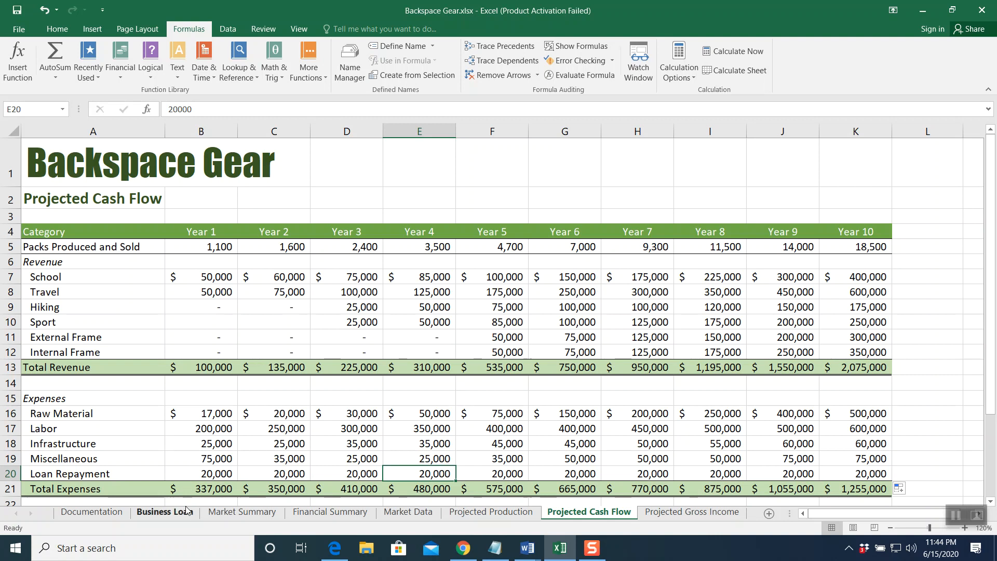
- Try a Loan Amount of 250000 in cell B4 of the Business Loan sheet, and undo the change
{"action": "left_click", "coordinate": [165, 516]}
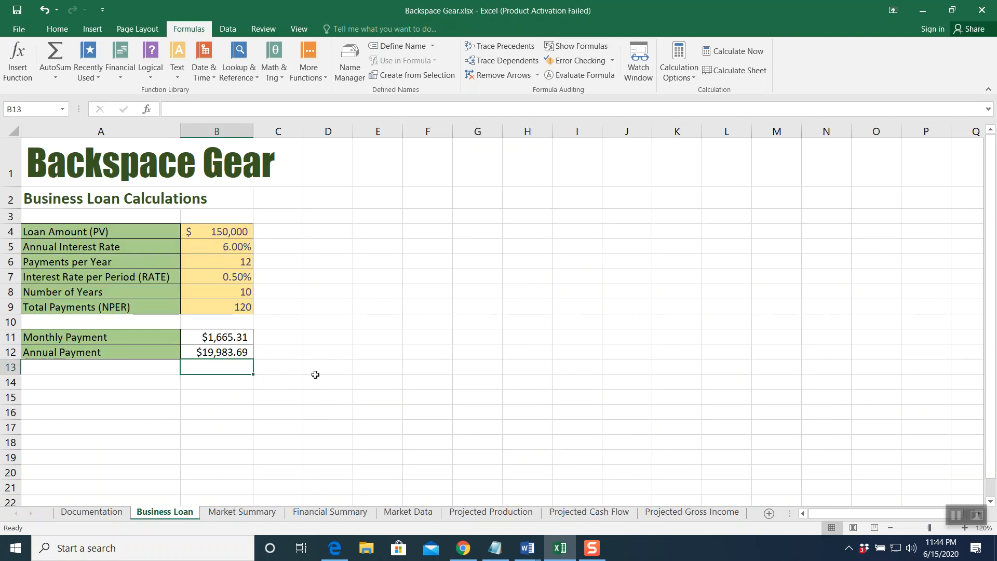
{"action": "left_click", "coordinate": [213, 232]}
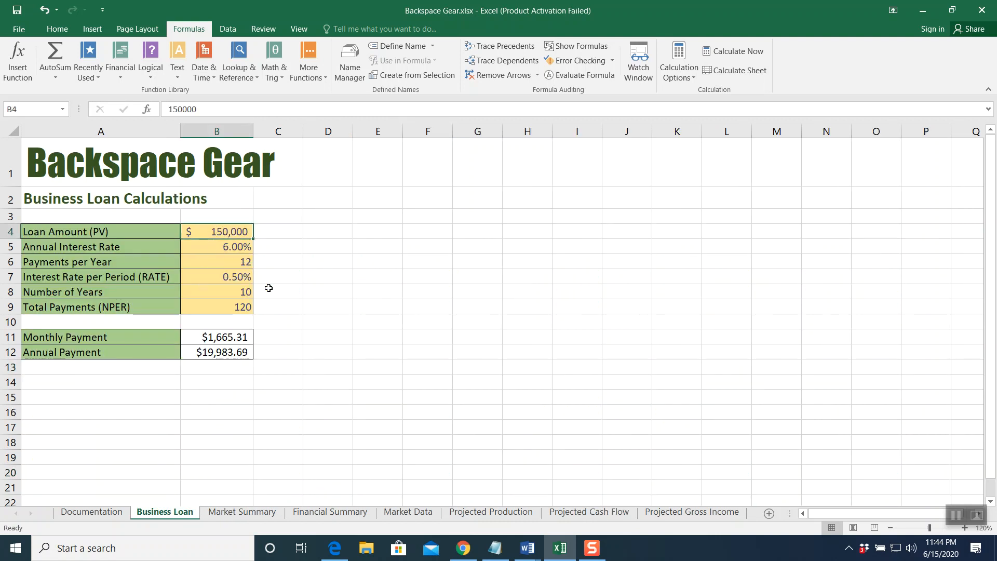
{"action": "type", "text": "250000"}
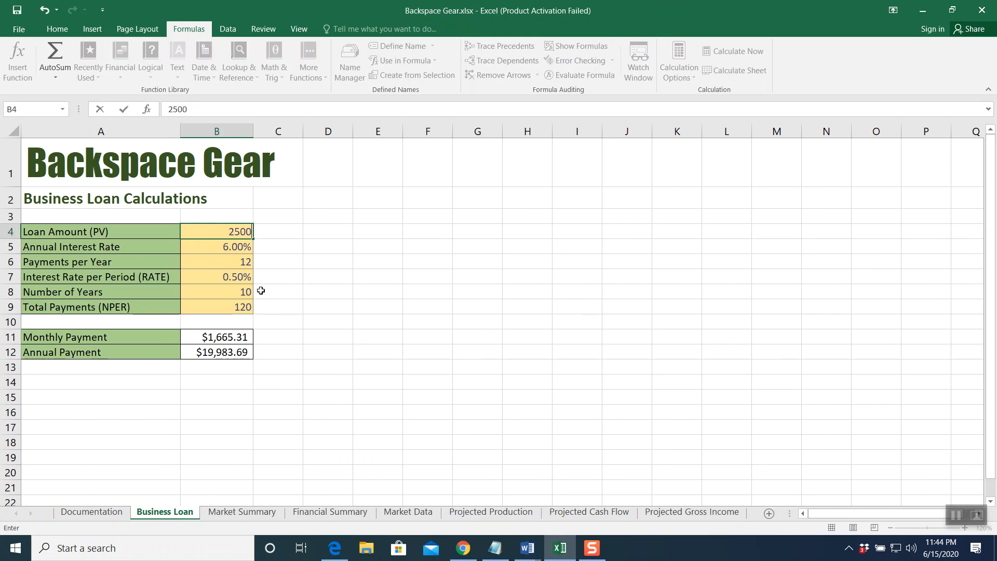
{"action": "key", "text": "Return"}
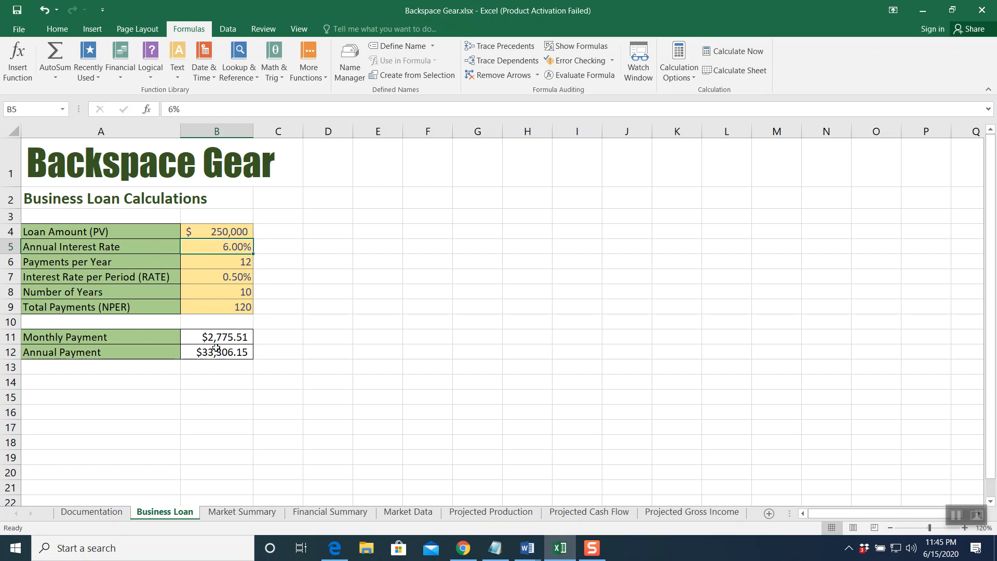
{"action": "left_click", "coordinate": [45, 9]}
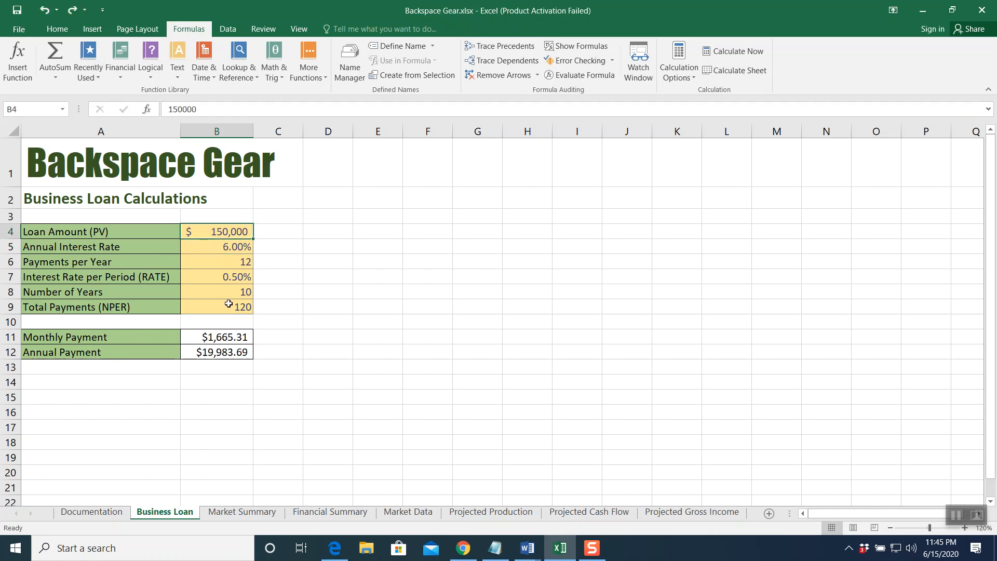
- On the Market Summary sheet, insert a 2-D pie chart from the Pack Type and Total data in A4:B10
{"action": "left_click", "coordinate": [230, 516]}
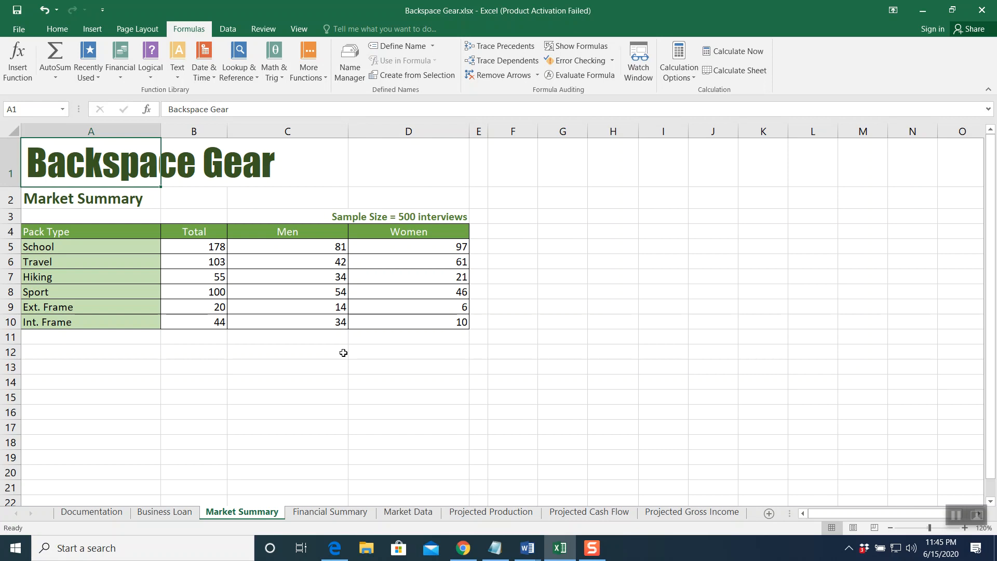
{"action": "left_click_drag", "start_coordinate": [93, 231], "coordinate": [192, 322]}
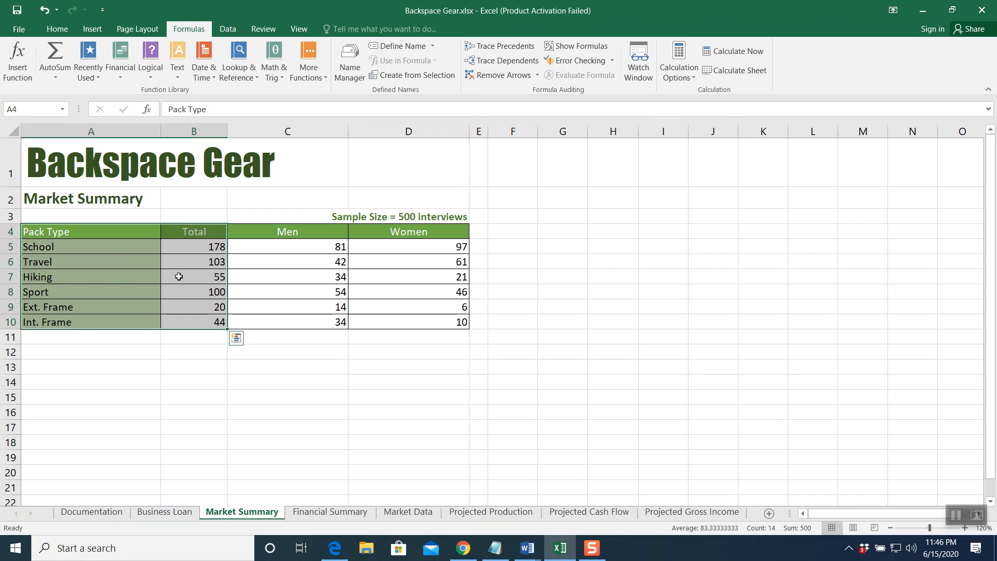
{"action": "left_click", "coordinate": [96, 30]}
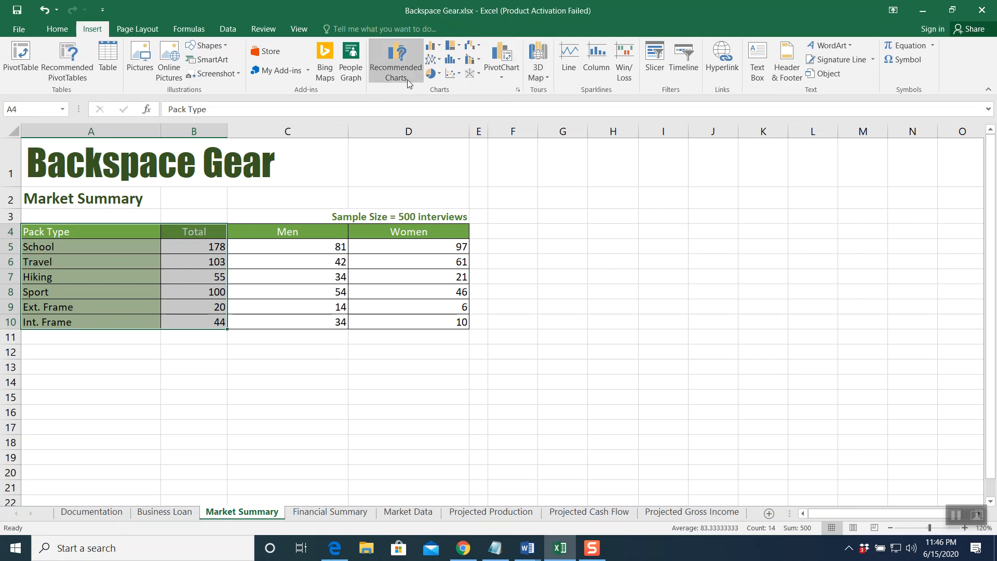
{"action": "left_click", "coordinate": [440, 75]}
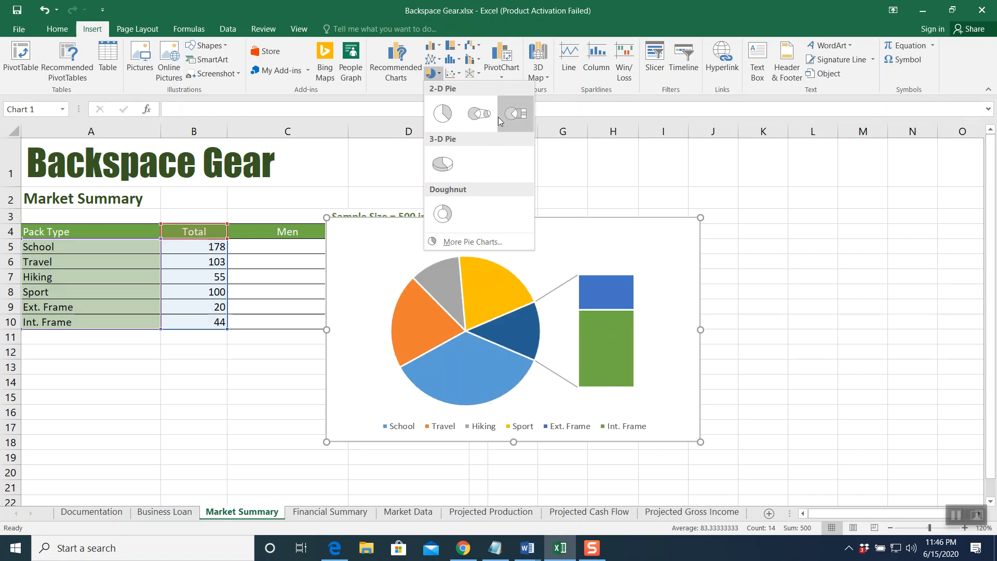
{"action": "left_click", "coordinate": [452, 118]}
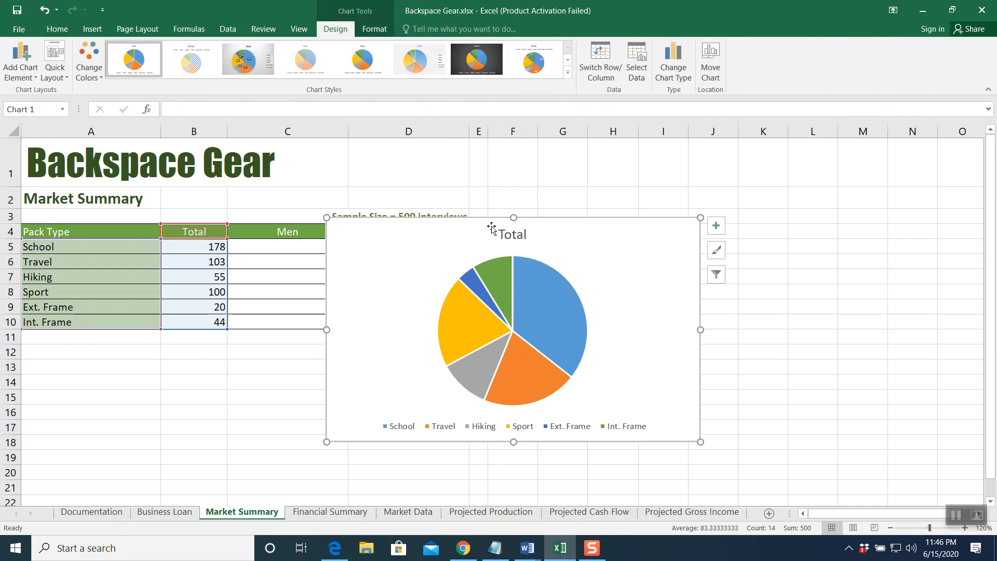
{"action": "mouse_move", "coordinate": [533, 265]}
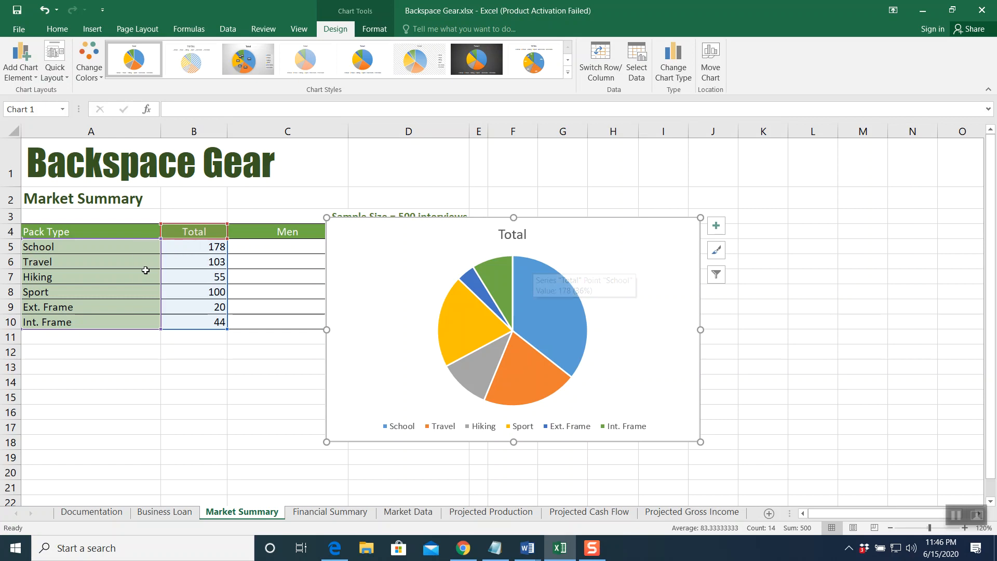
{"action": "mouse_move", "coordinate": [554, 332]}
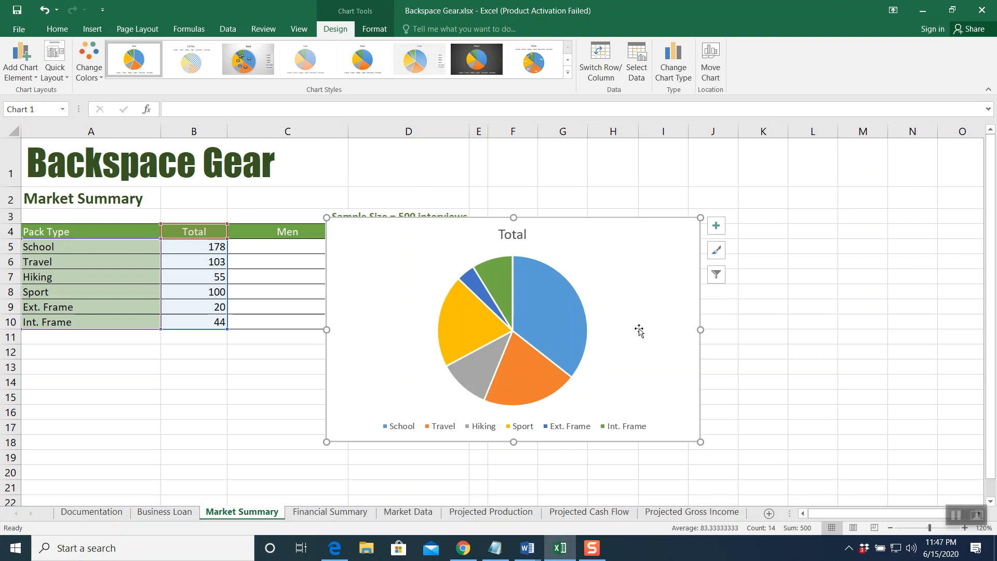
- Move the pie chart below the table to start at cell A12 and widen it to span A12:D26, and deselect it
{"action": "left_click", "coordinate": [956, 515]}
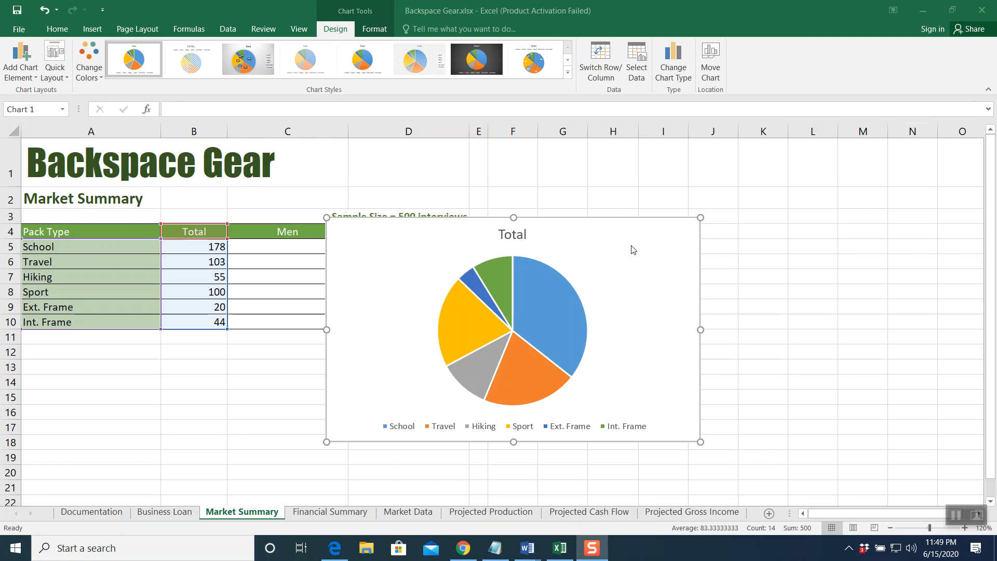
{"action": "left_click", "coordinate": [378, 231]}
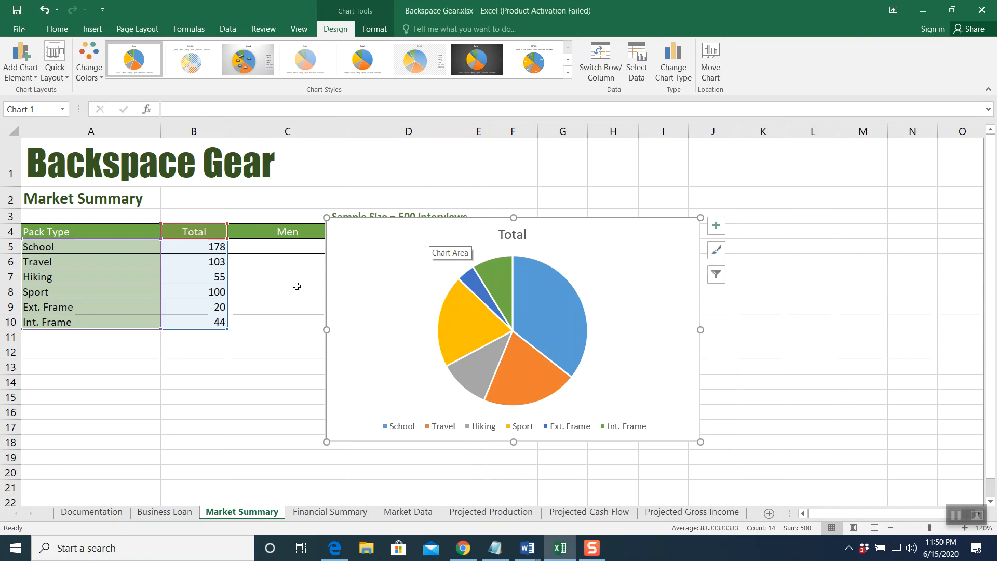
{"action": "left_click_drag", "start_coordinate": [372, 236], "coordinate": [106, 354]}
{"action": "scroll", "coordinate": [481, 358], "scroll_direction": "down", "scroll_amount": 2}
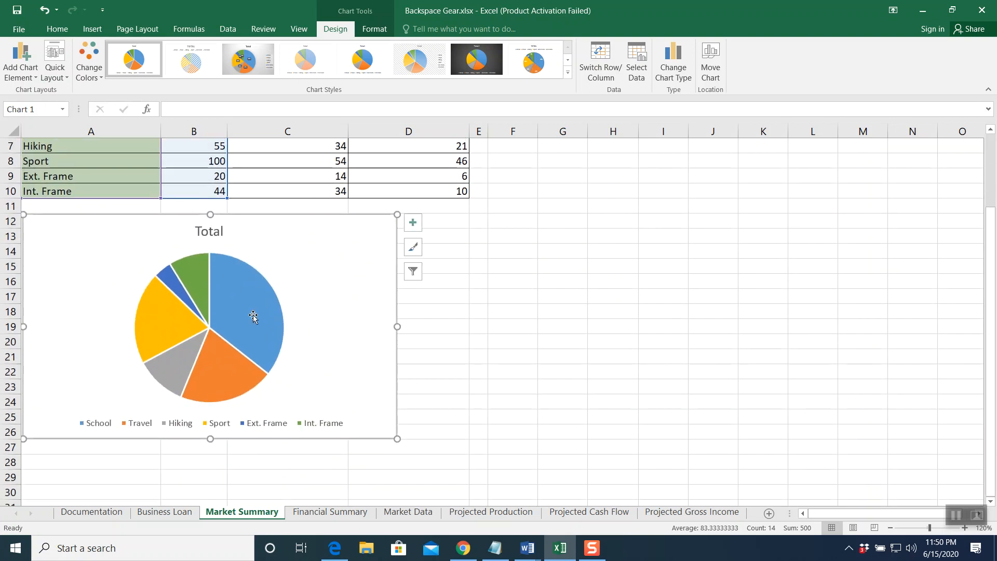
{"action": "left_click_drag", "start_coordinate": [397, 326], "coordinate": [469, 326]}
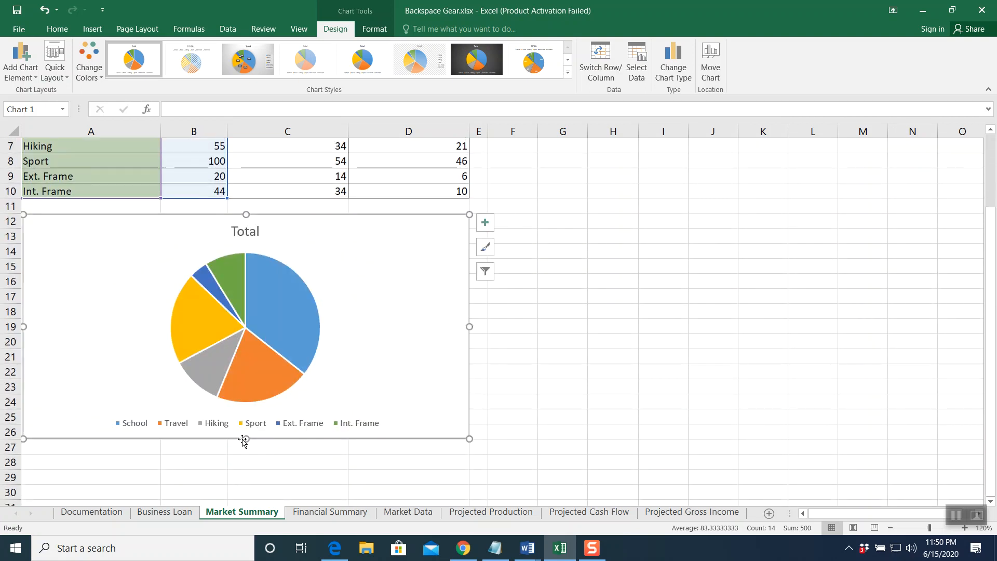
{"action": "left_click_drag", "start_coordinate": [246, 438], "coordinate": [246, 438]}
{"action": "left_click", "coordinate": [650, 358]}
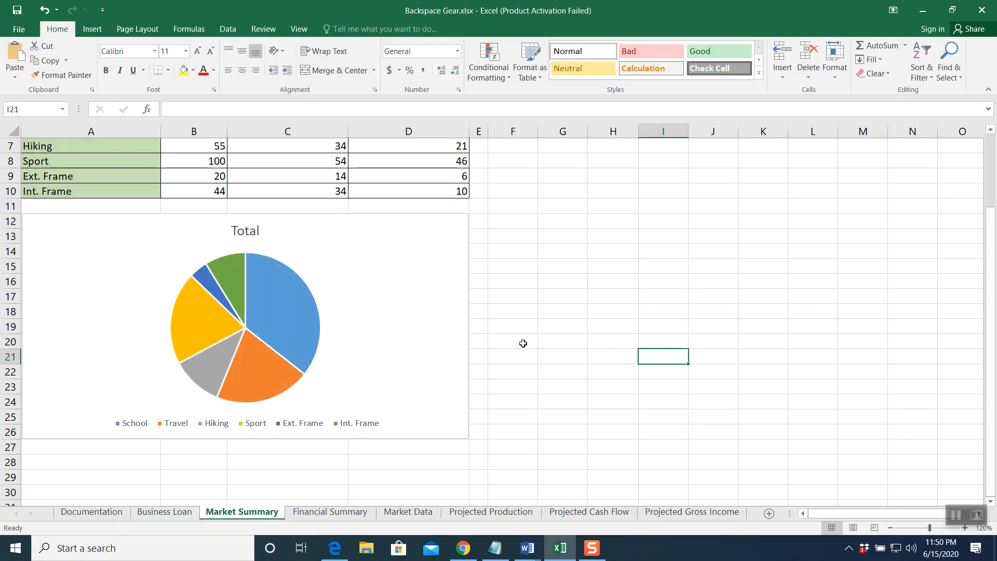
{"action": "scroll", "coordinate": [525, 322], "scroll_direction": "up", "scroll_amount": 2}
{"action": "scroll", "coordinate": [335, 281], "scroll_direction": "down", "scroll_amount": 2}
{"action": "scroll", "coordinate": [337, 289], "scroll_direction": "down", "scroll_amount": 1}
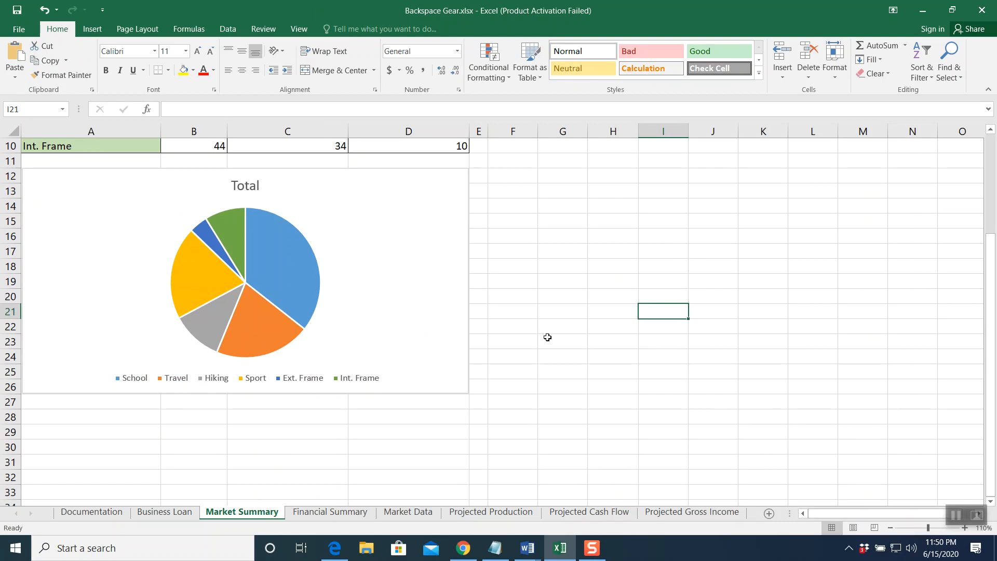
{"action": "mouse_move", "coordinate": [300, 247]}
{"action": "left_click", "coordinate": [412, 219]}
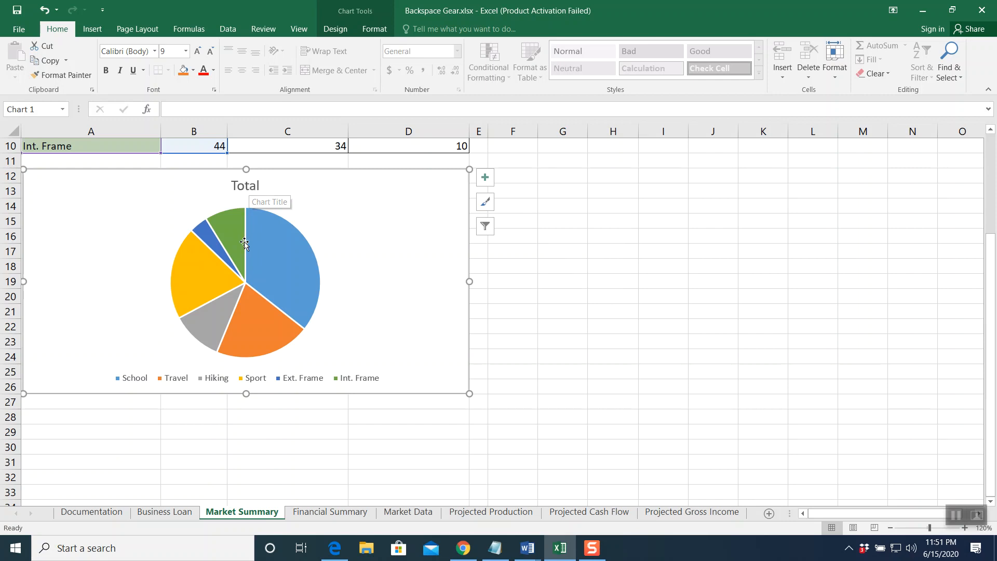
{"action": "mouse_move", "coordinate": [244, 243]}
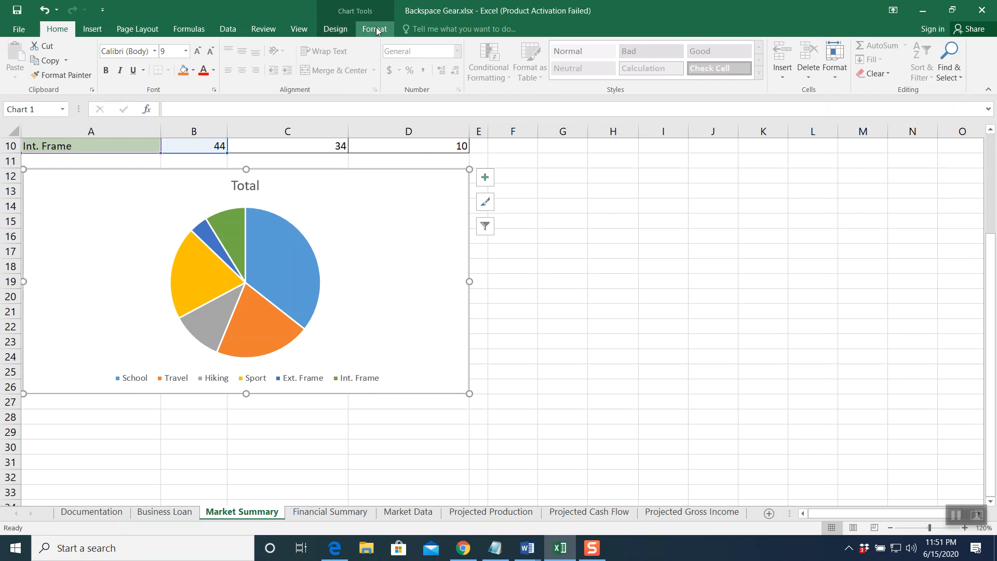
{"action": "left_click", "coordinate": [652, 222]}
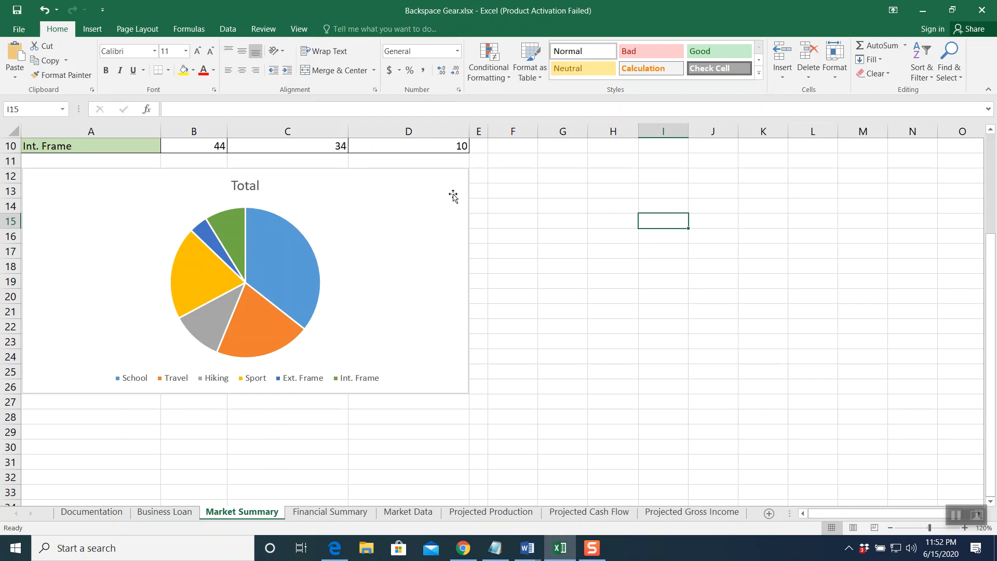
- Hide the pie chart's legend, show it again, and view its position options
{"action": "left_click", "coordinate": [394, 202]}
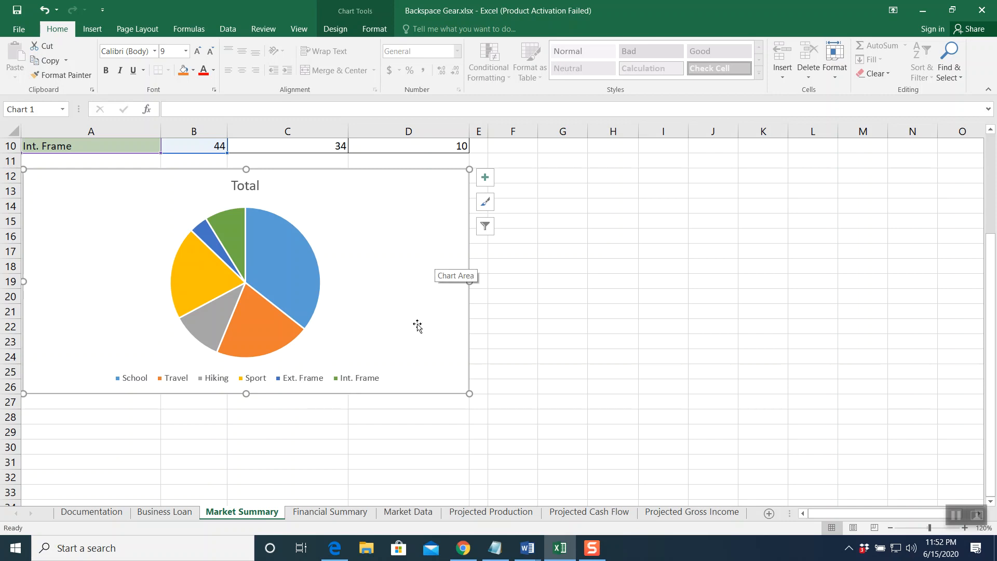
{"action": "left_click", "coordinate": [294, 382]}
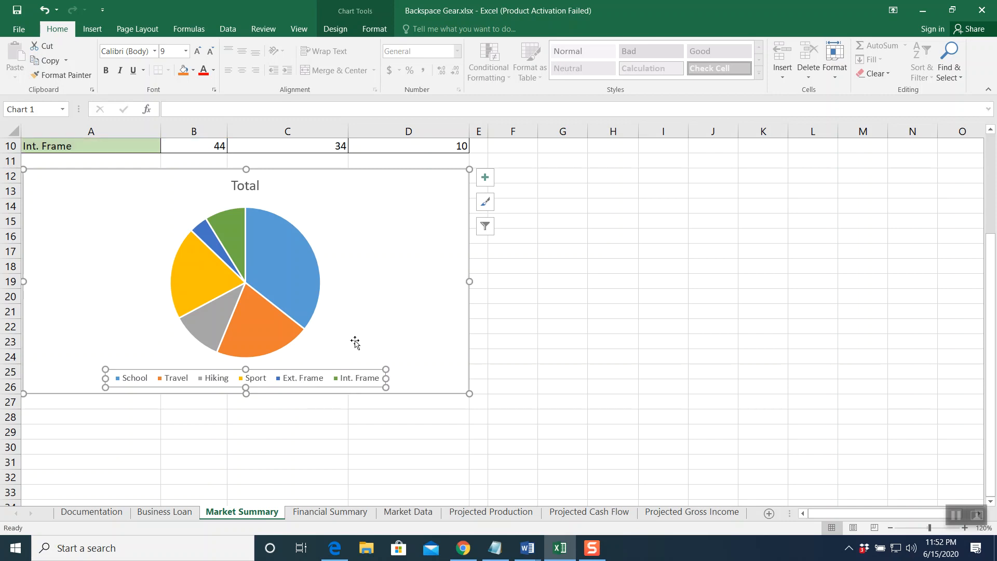
{"action": "left_click", "coordinate": [485, 178]}
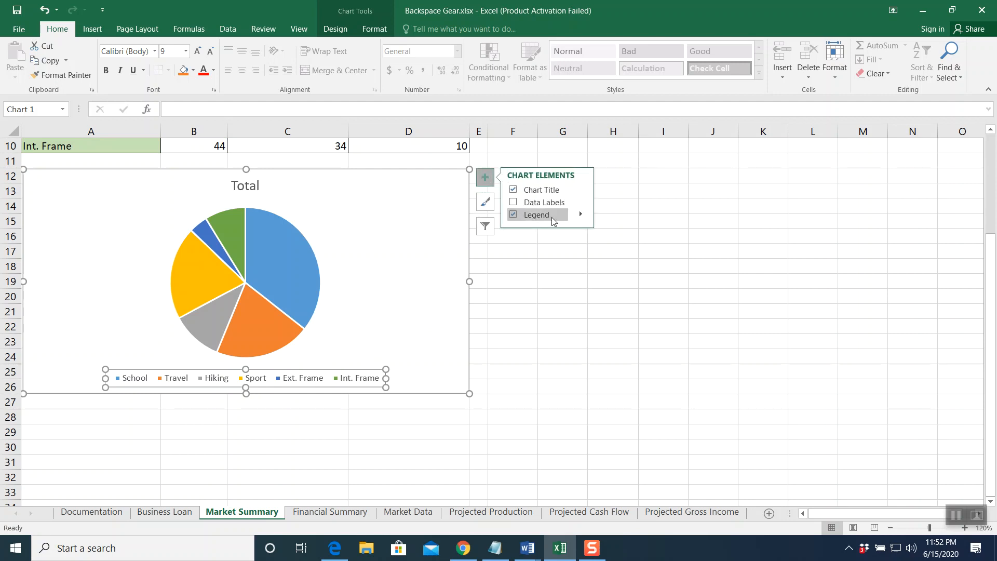
{"action": "left_click", "coordinate": [514, 214]}
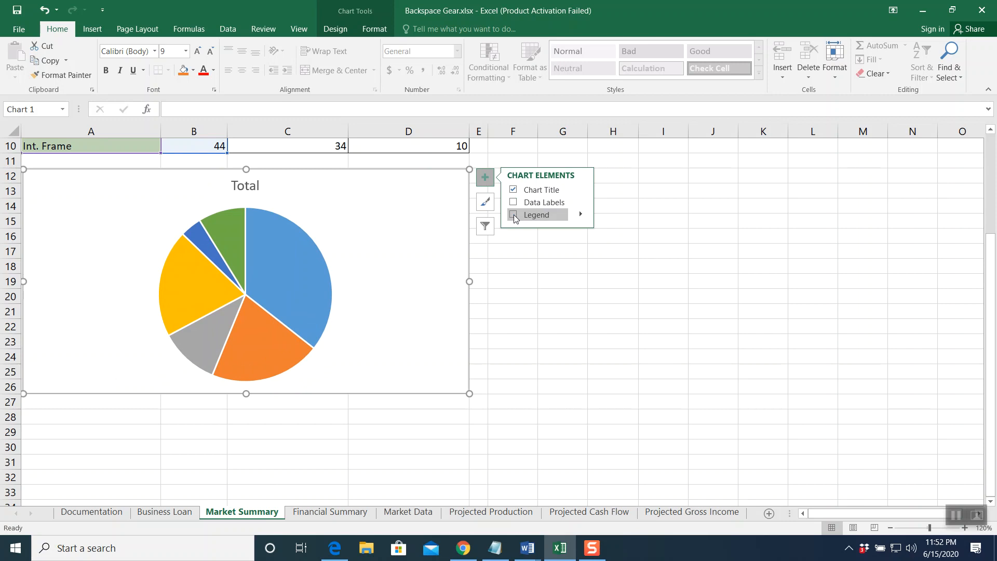
{"action": "left_click", "coordinate": [513, 214]}
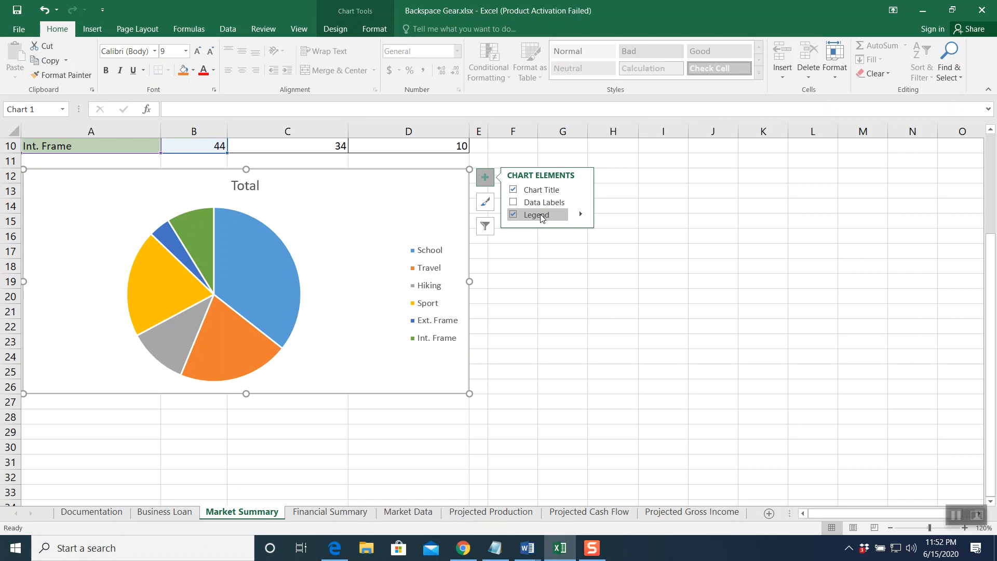
{"action": "left_click", "coordinate": [581, 216]}
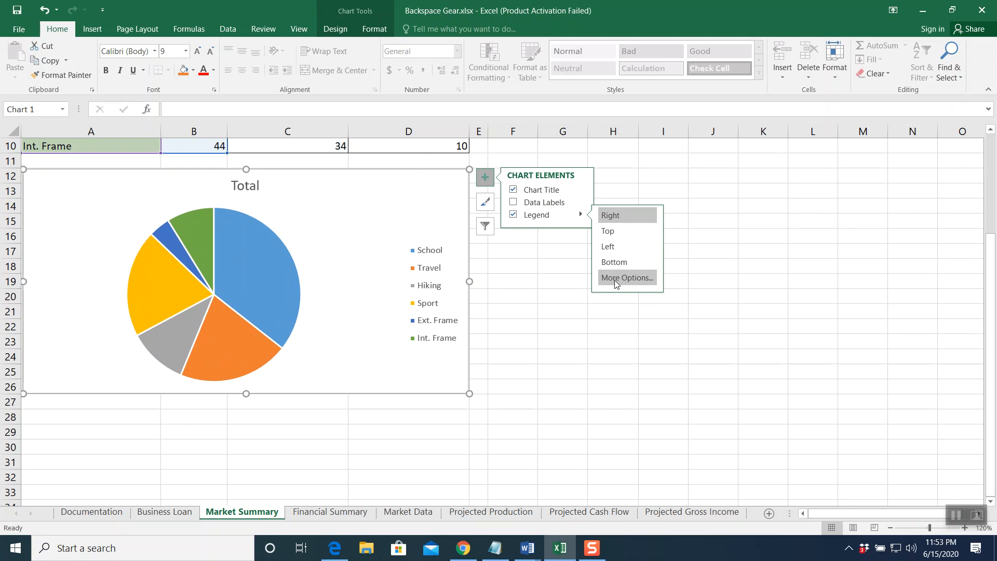
{"action": "left_click", "coordinate": [520, 290]}
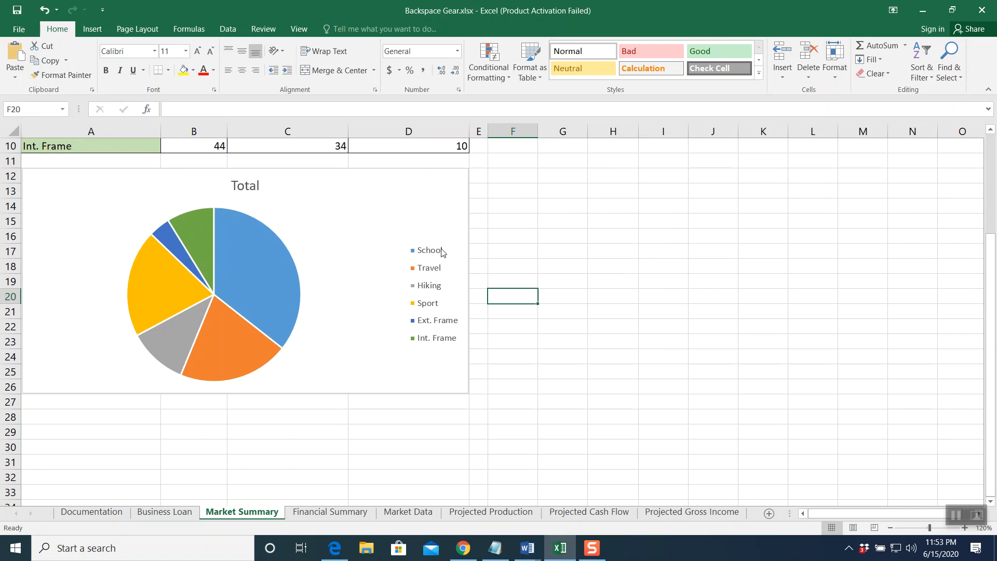
- Apply the last style in the chart styles gallery to the pie chart on the Market Summary sheet
{"action": "left_click", "coordinate": [429, 279]}
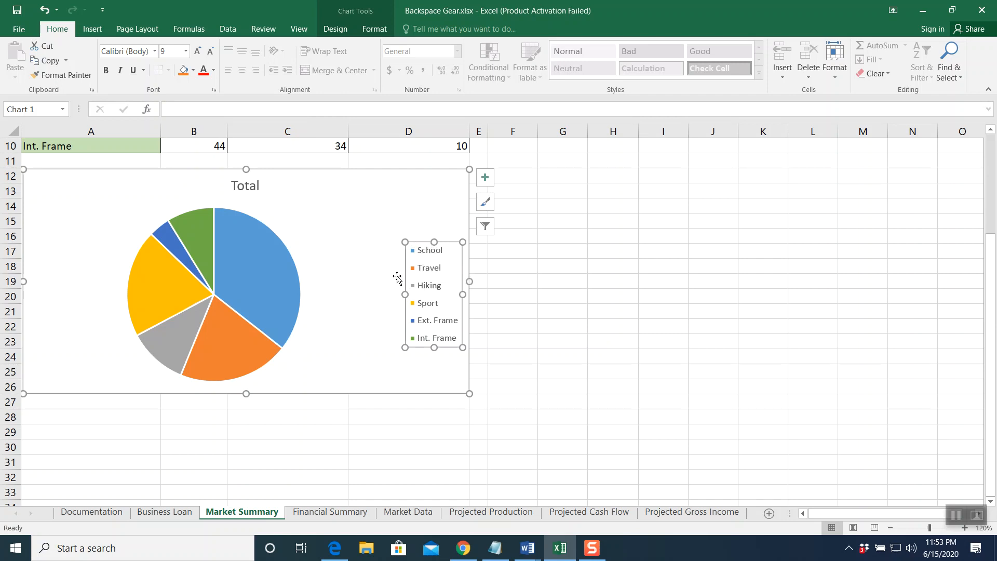
{"action": "left_click", "coordinate": [355, 209]}
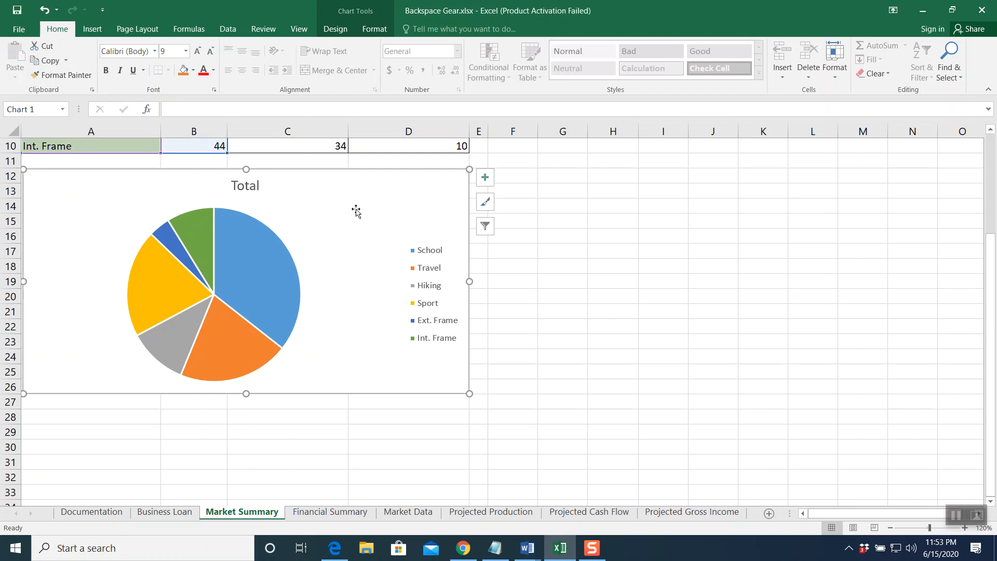
{"action": "double_click", "coordinate": [356, 210]}
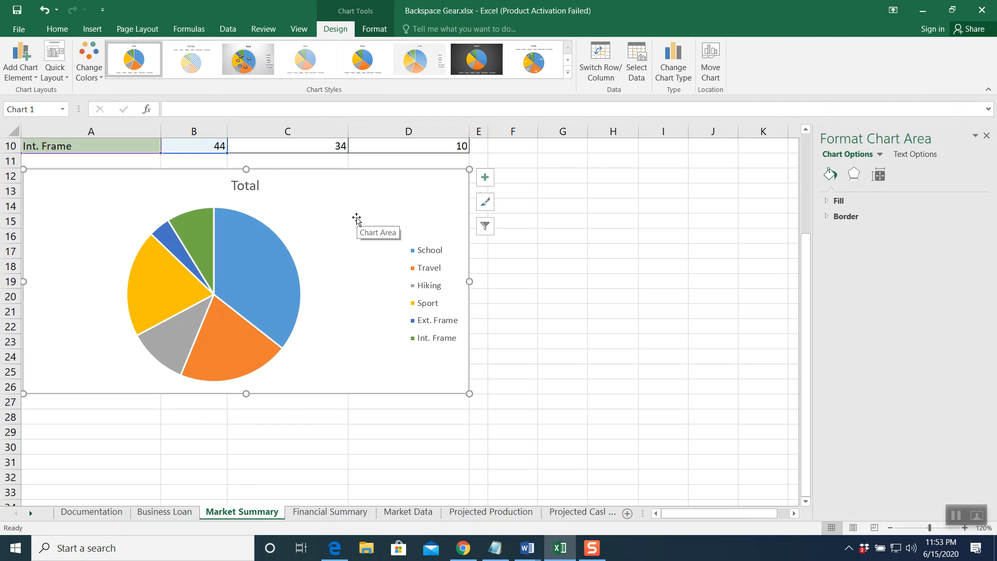
{"action": "left_click", "coordinate": [568, 73]}
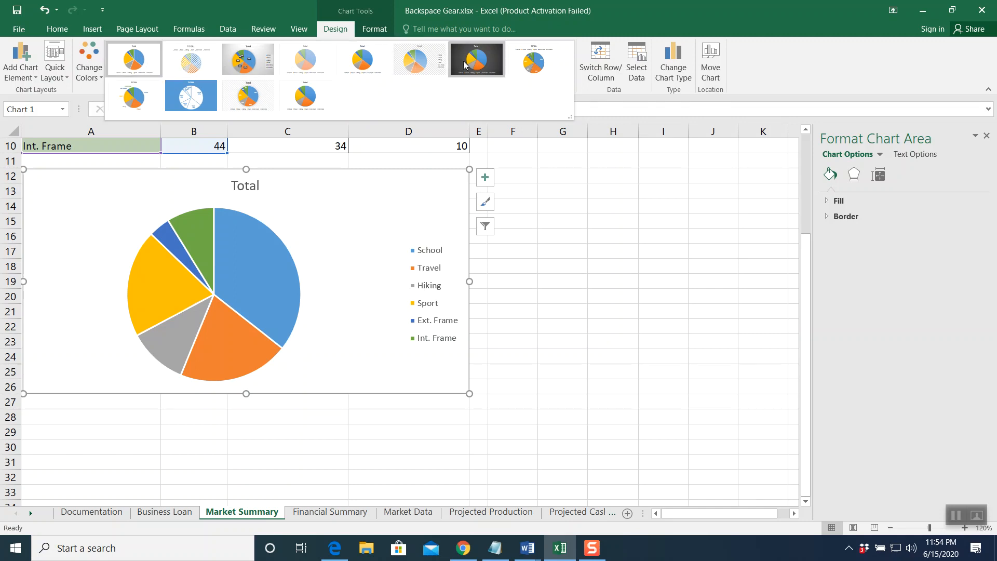
{"action": "left_click", "coordinate": [320, 110]}
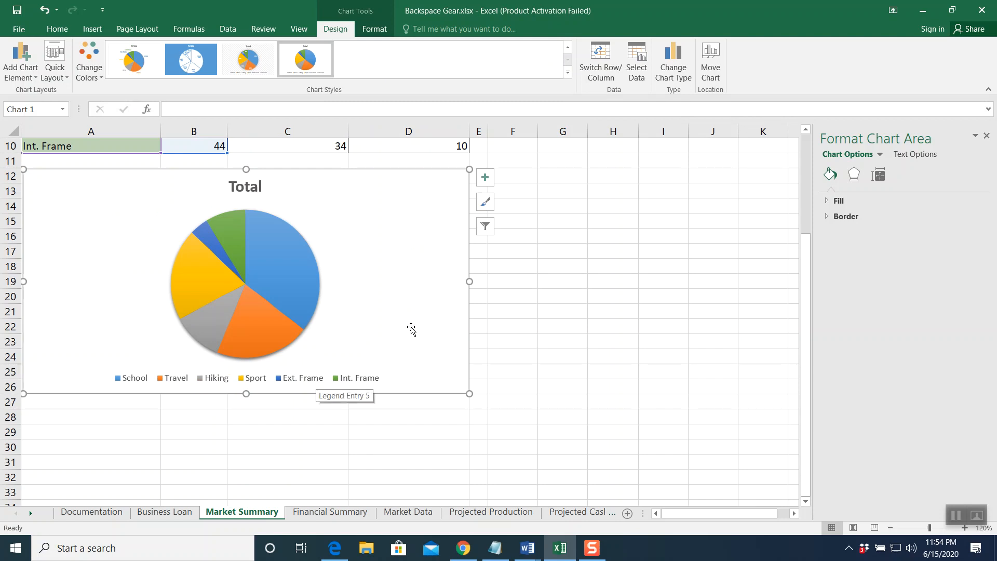
- Set the pie chart's legend position to Right
{"action": "left_click", "coordinate": [484, 177]}
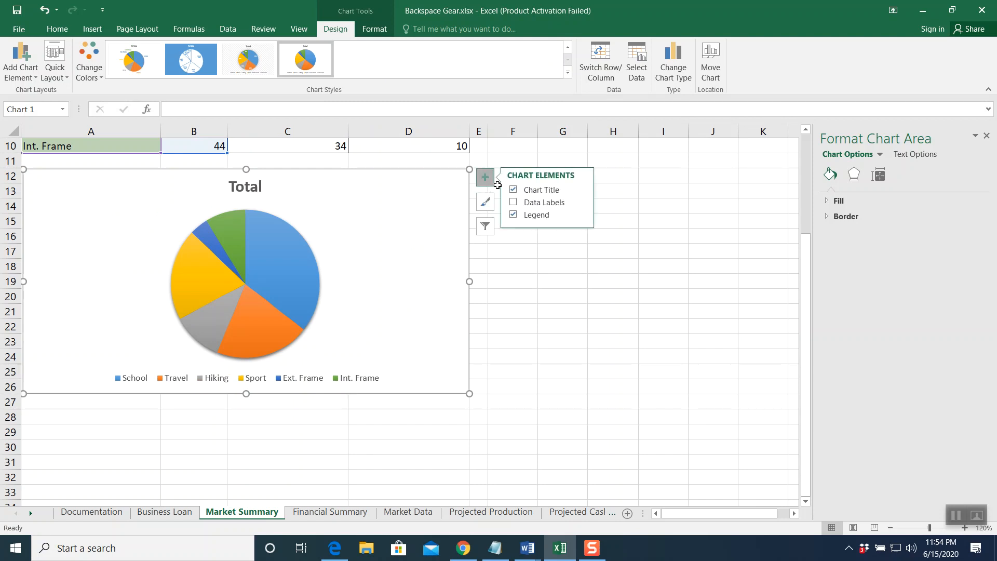
{"action": "left_click", "coordinate": [582, 215]}
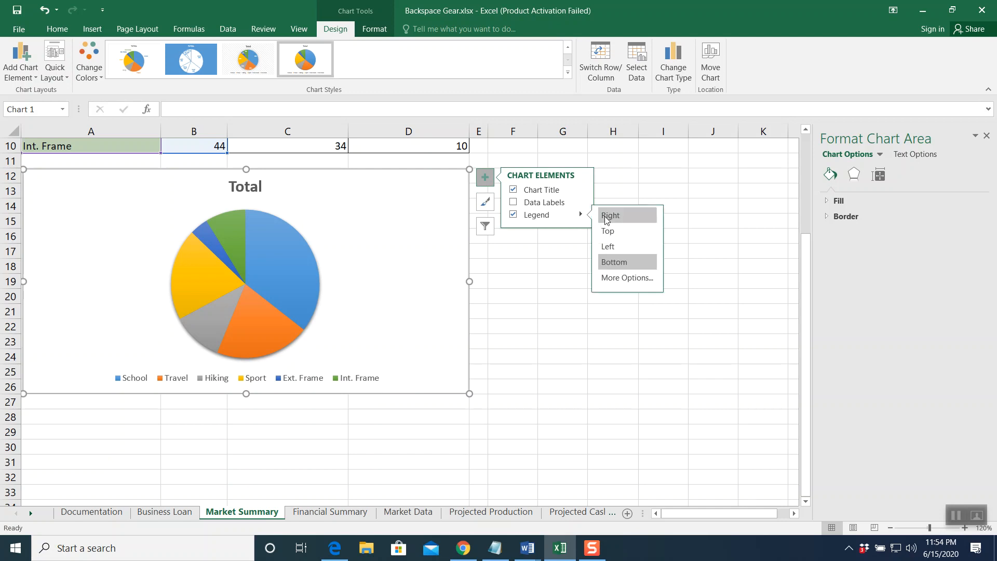
{"action": "left_click", "coordinate": [606, 218]}
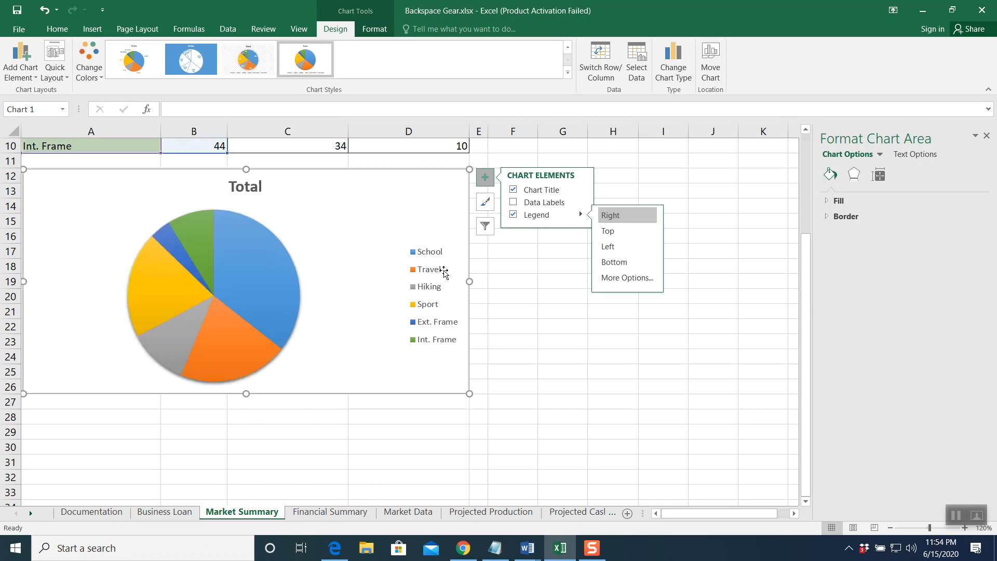
- Give the pie chart's legend a solid black border line, and deselect the chart
{"action": "left_click", "coordinate": [436, 277]}
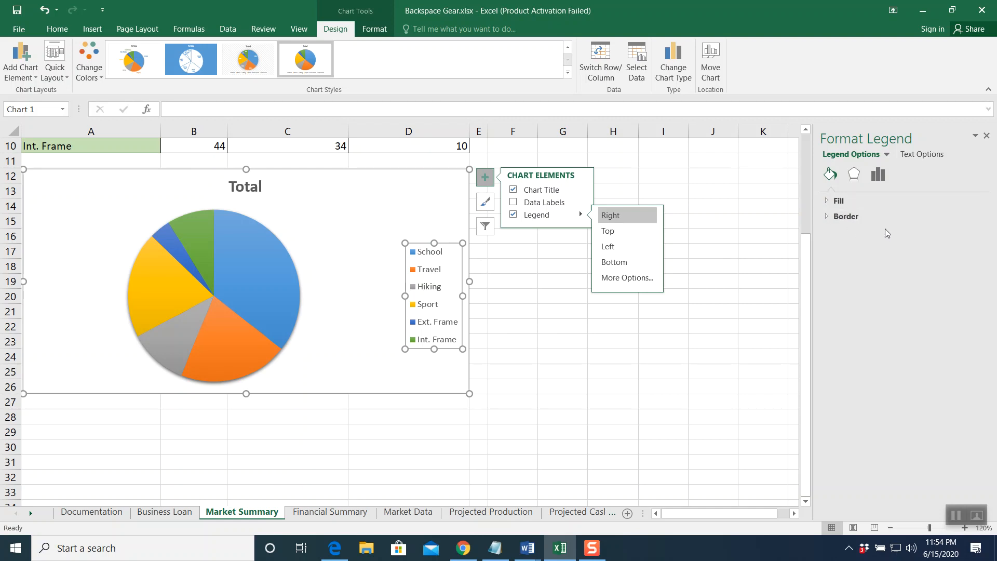
{"action": "left_click", "coordinate": [828, 216]}
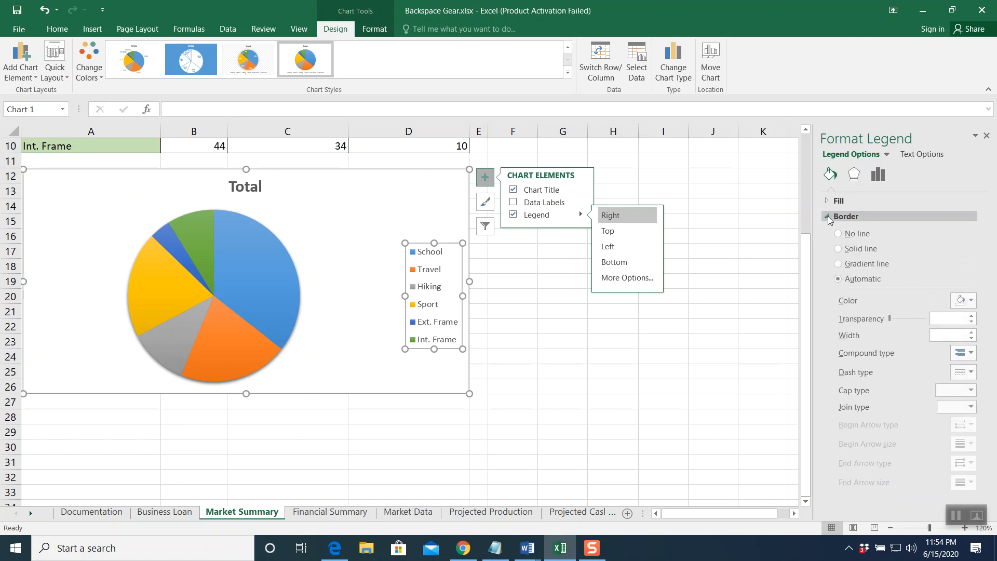
{"action": "left_click", "coordinate": [711, 243]}
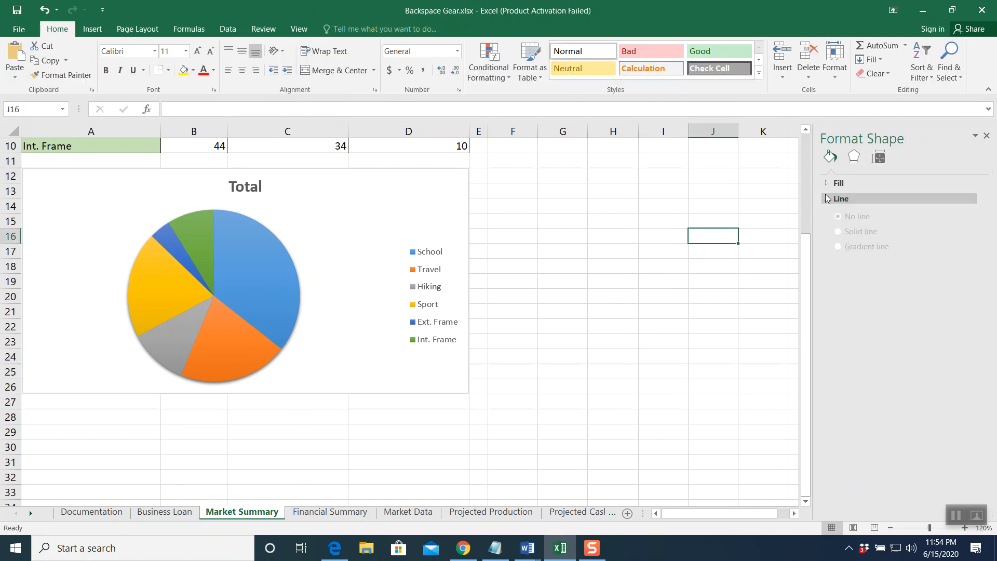
{"action": "left_click", "coordinate": [418, 242]}
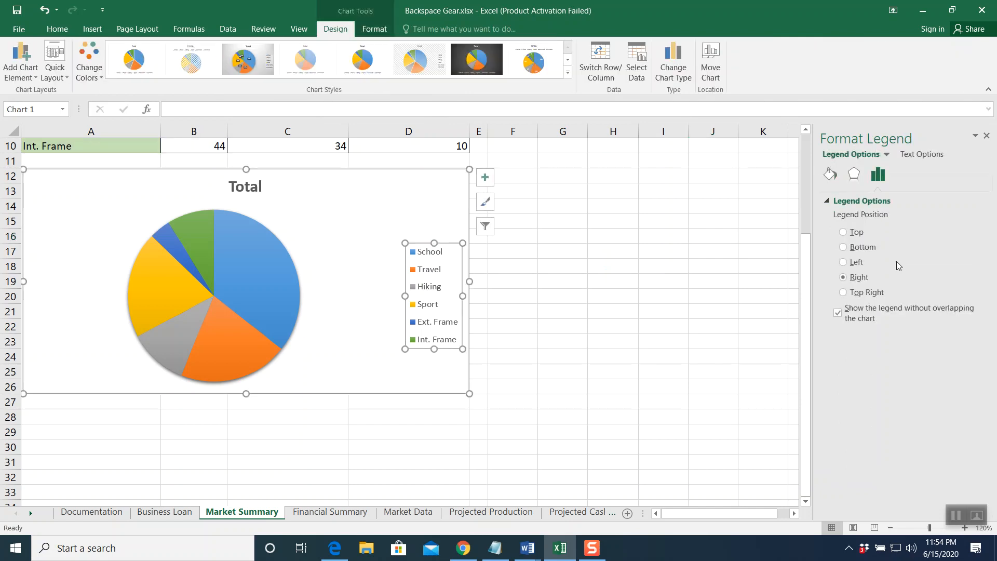
{"action": "left_click", "coordinate": [831, 176]}
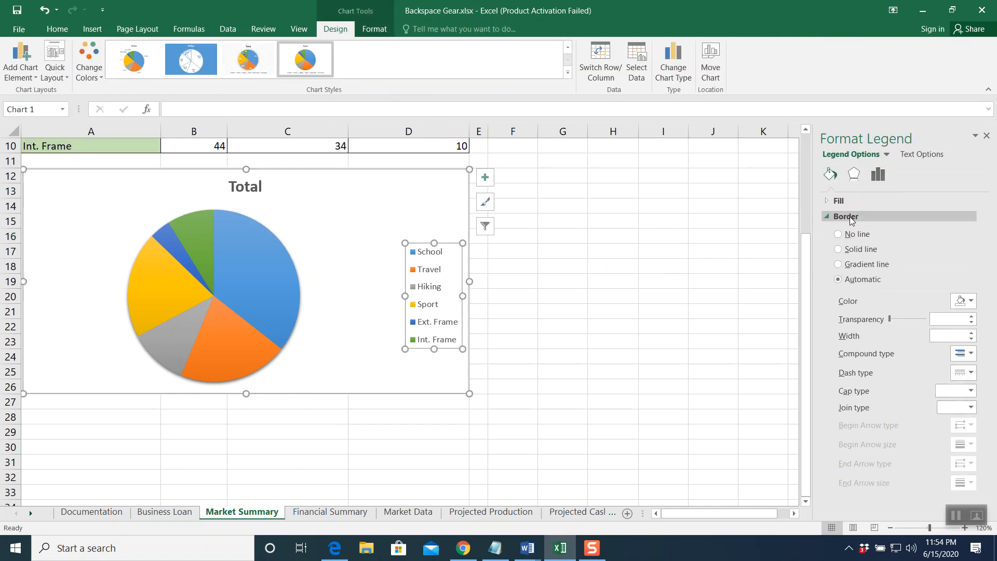
{"action": "left_click", "coordinate": [834, 220]}
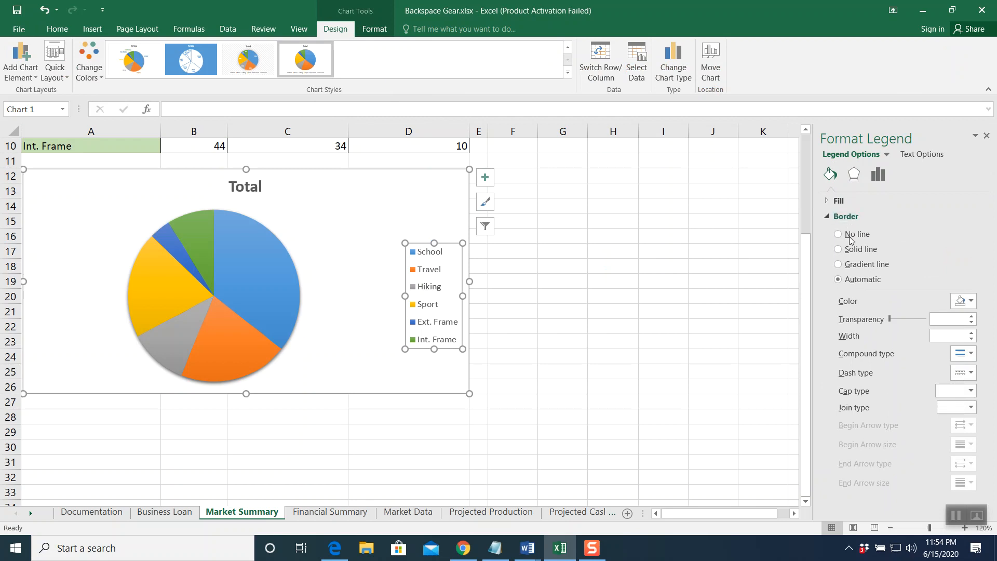
{"action": "left_click", "coordinate": [838, 249]}
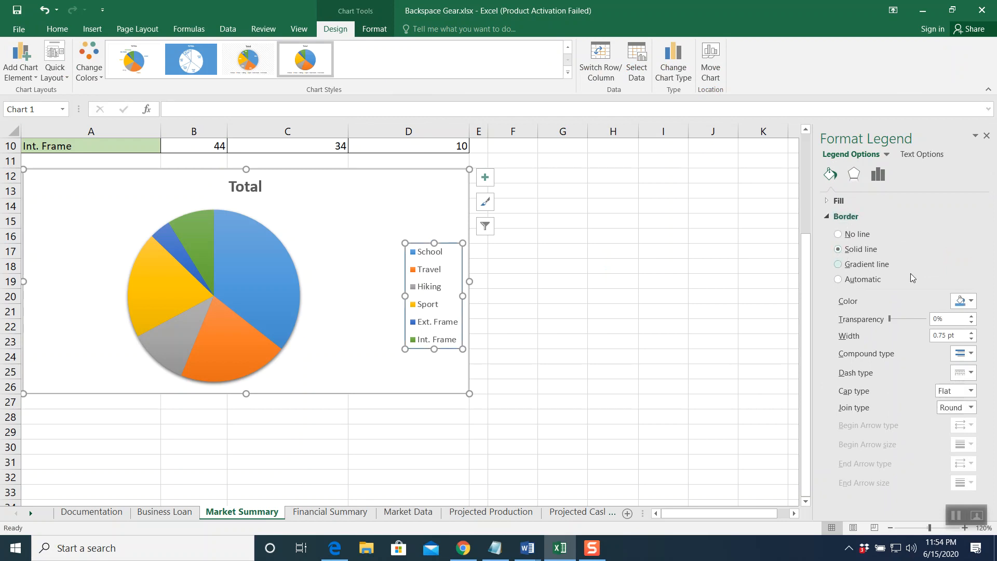
{"action": "left_click", "coordinate": [971, 301]}
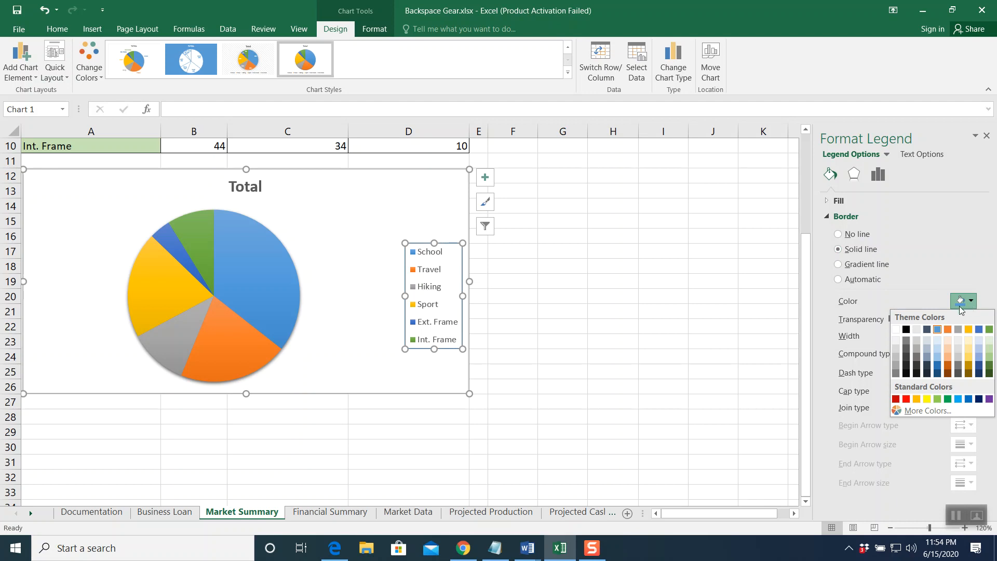
{"action": "left_click", "coordinate": [906, 329]}
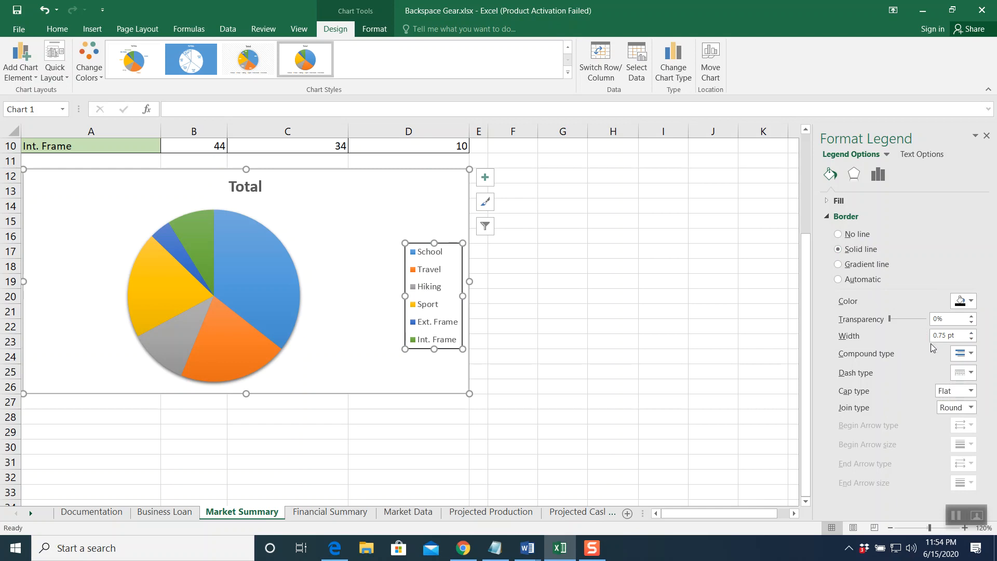
{"action": "left_click", "coordinate": [654, 265]}
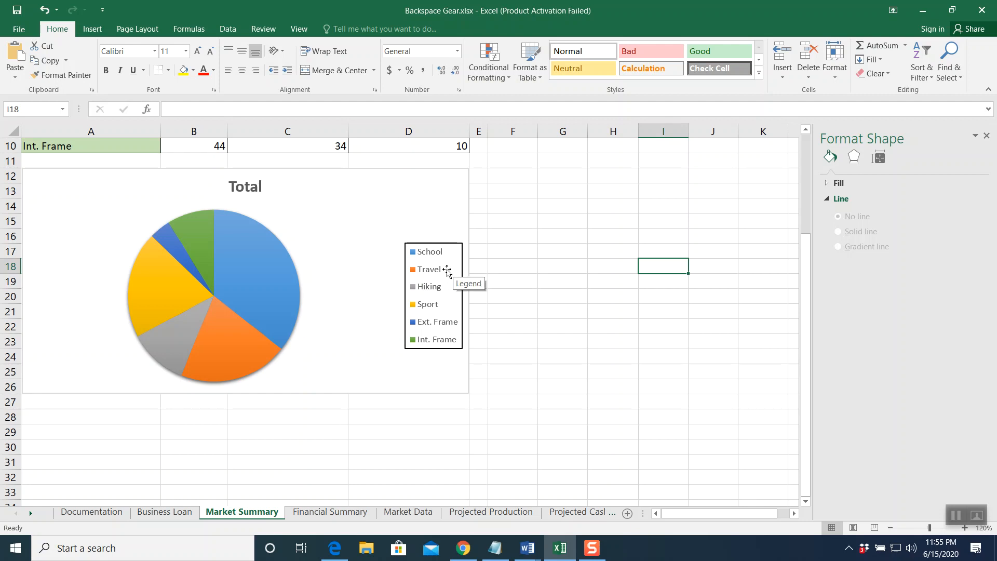
- Give the pie chart's legend a solid fill in the gold theme color
{"action": "left_click", "coordinate": [830, 197]}
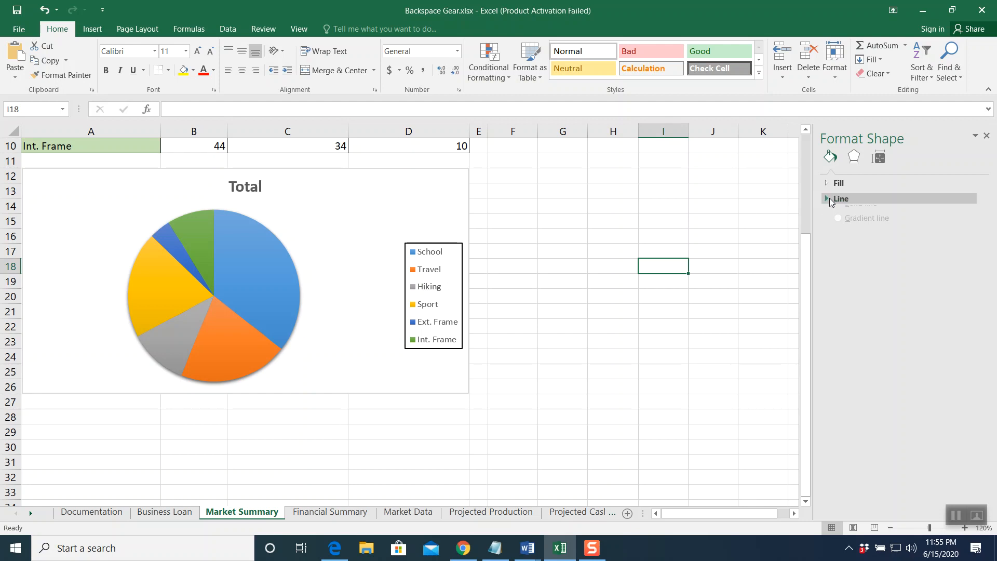
{"action": "left_click", "coordinate": [827, 184]}
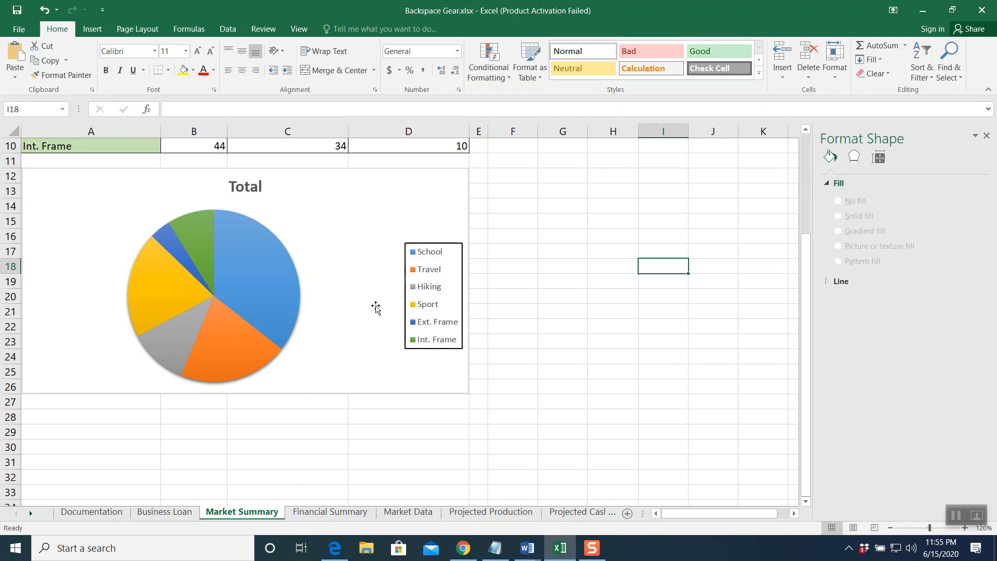
{"action": "left_click", "coordinate": [438, 278]}
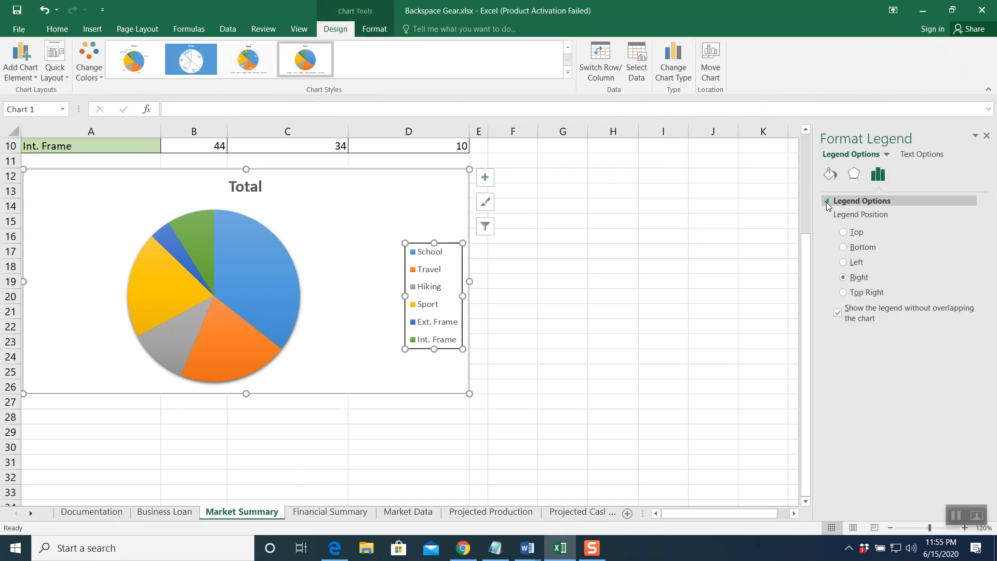
{"action": "left_click", "coordinate": [827, 201]}
{"action": "left_click", "coordinate": [830, 176]}
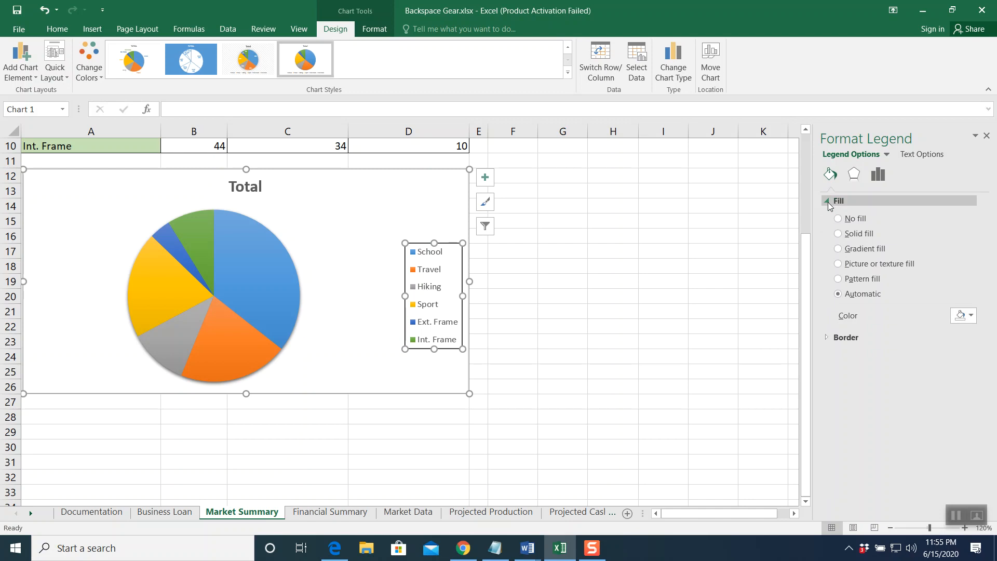
{"action": "left_click", "coordinate": [838, 235]}
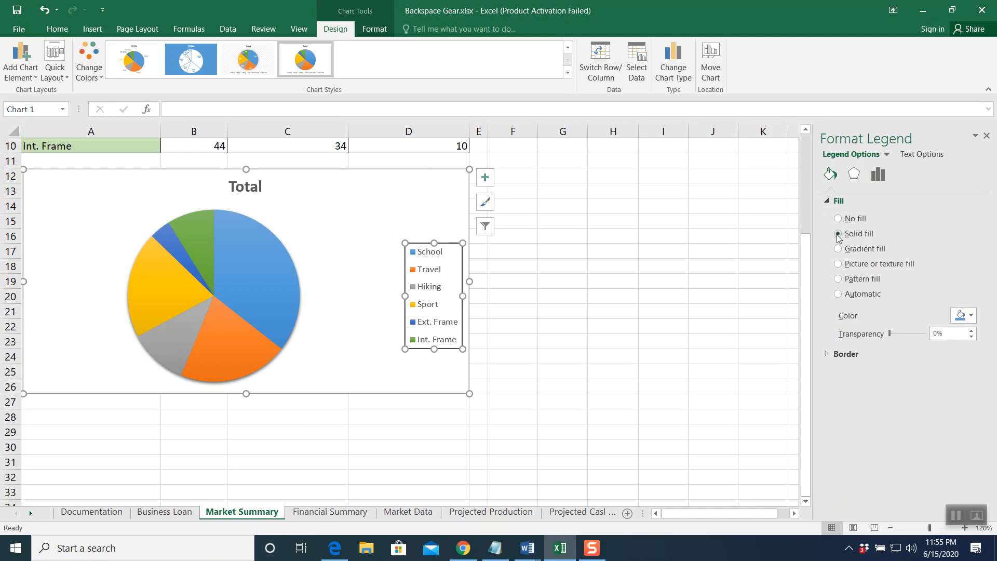
{"action": "left_click", "coordinate": [971, 316]}
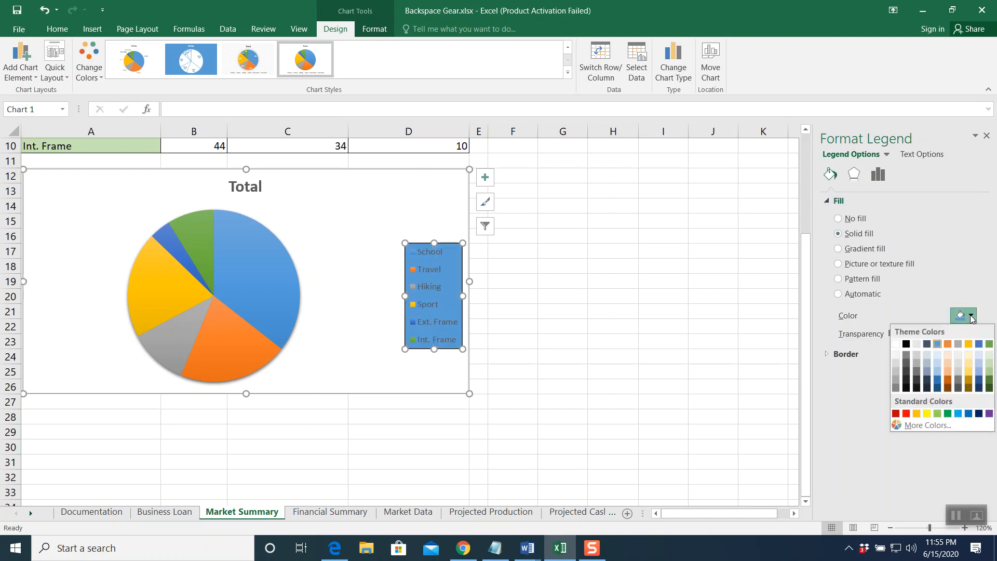
{"action": "left_click", "coordinate": [968, 344]}
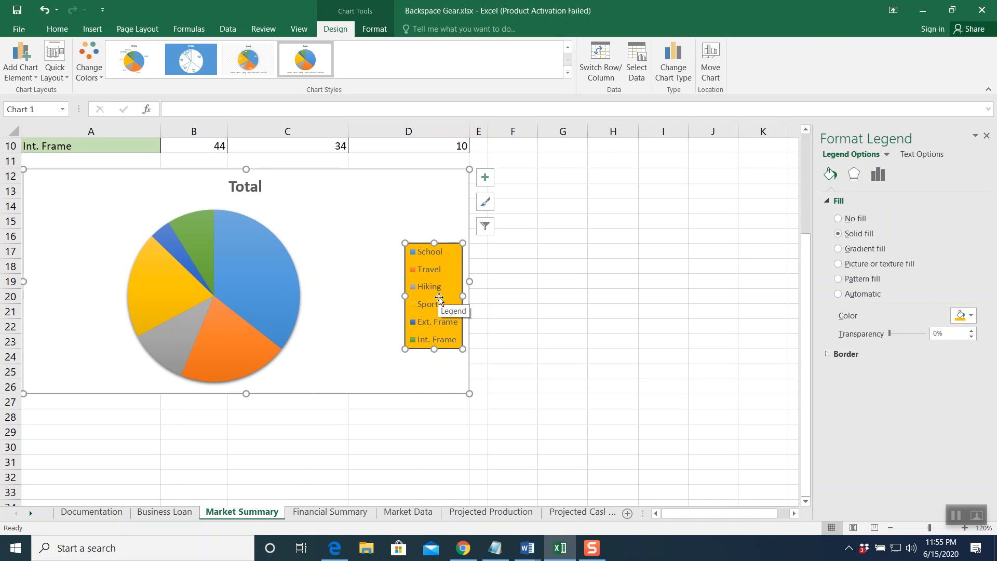
- Give the pie chart's chart area a solid fill in the light green standard color
{"action": "left_click", "coordinate": [344, 204]}
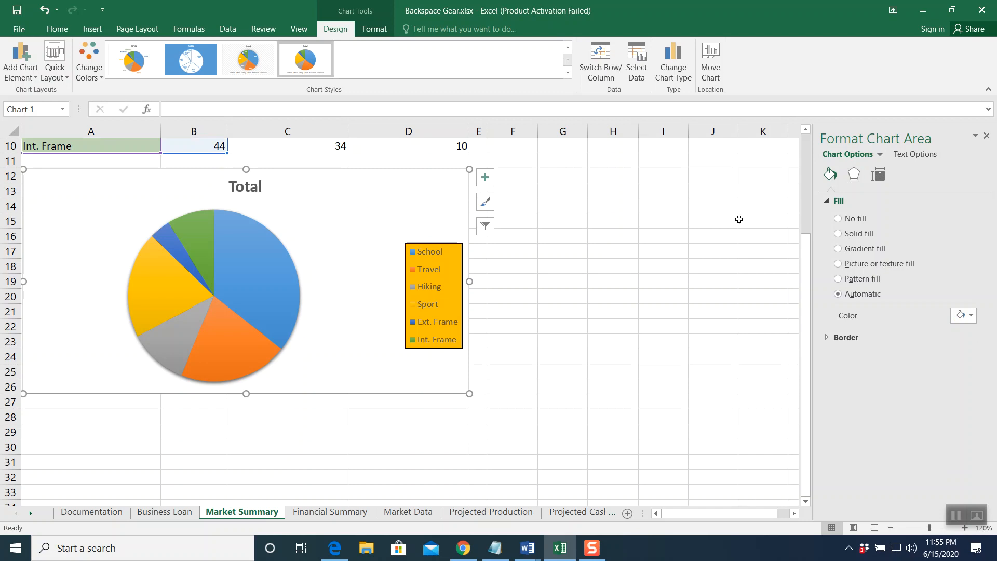
{"action": "left_click", "coordinate": [838, 234]}
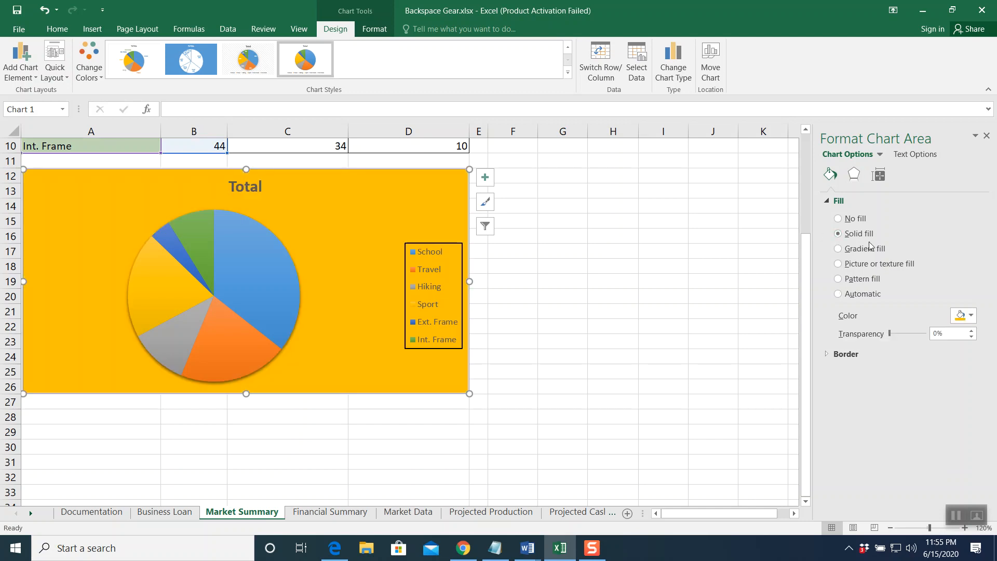
{"action": "left_click", "coordinate": [970, 315]}
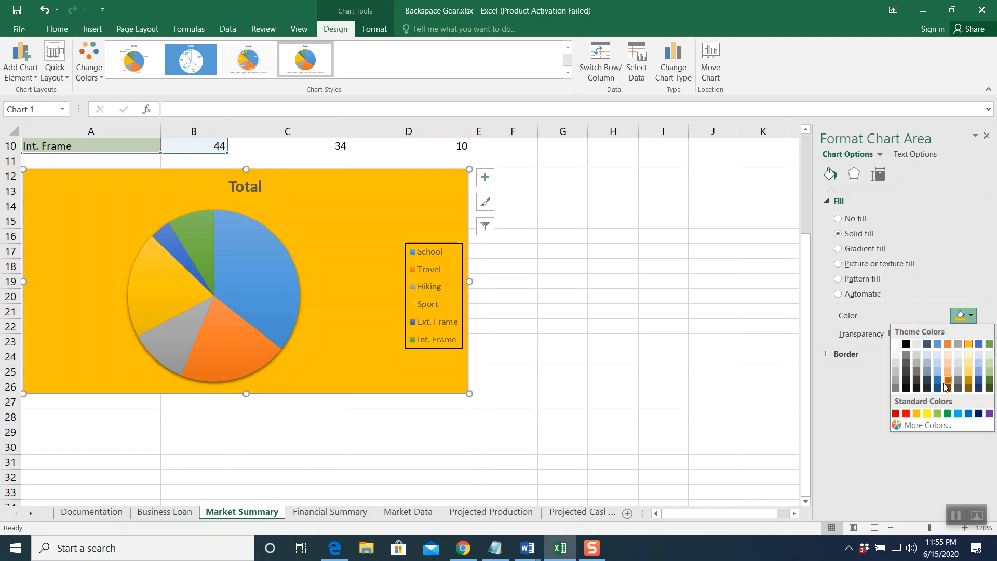
{"action": "left_click", "coordinate": [938, 414]}
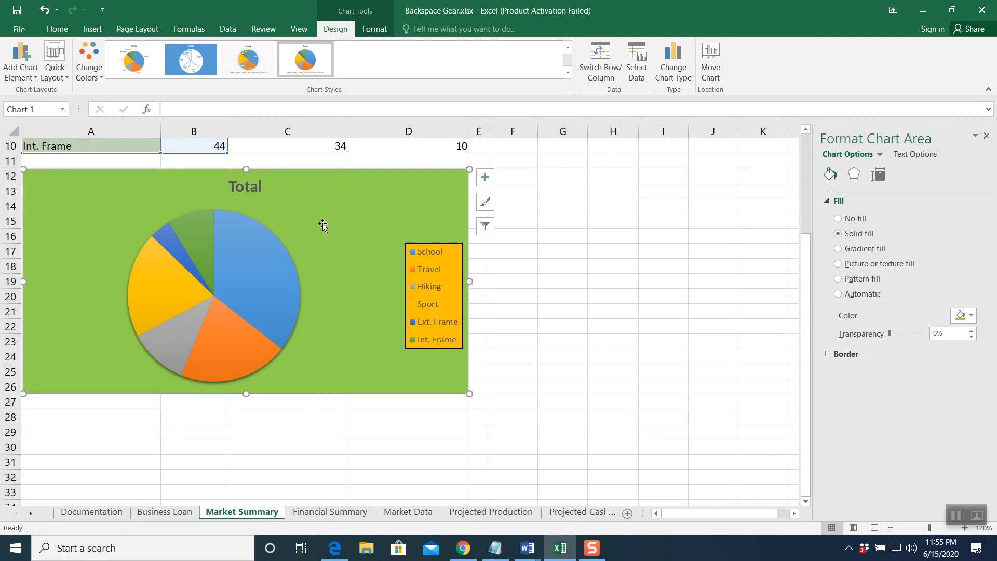
- Add data labels to the pie chart at the Outside End position, and deselect the chart
{"action": "scroll", "coordinate": [323, 225], "scroll_direction": "up", "scroll_amount": 2}
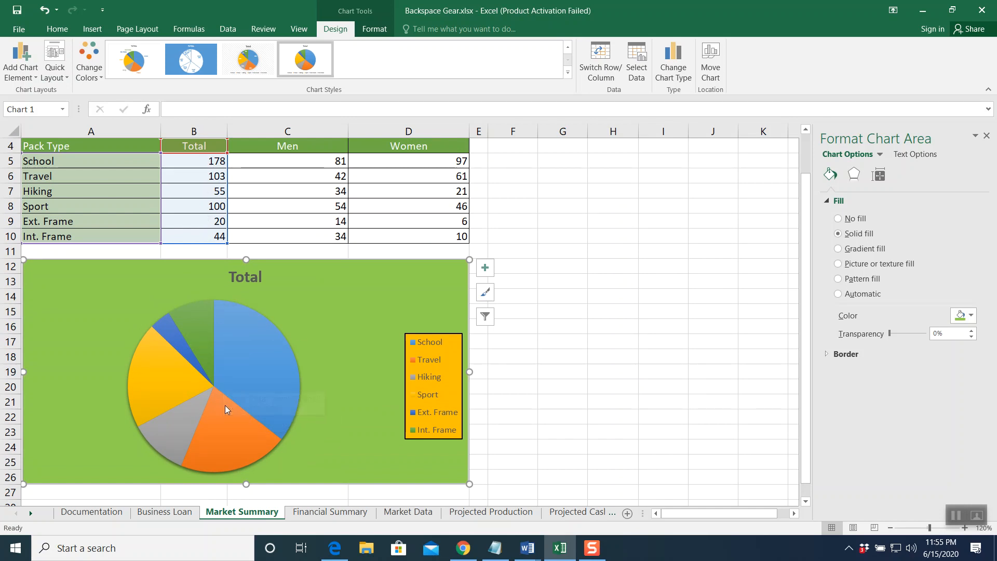
{"action": "left_click", "coordinate": [252, 355]}
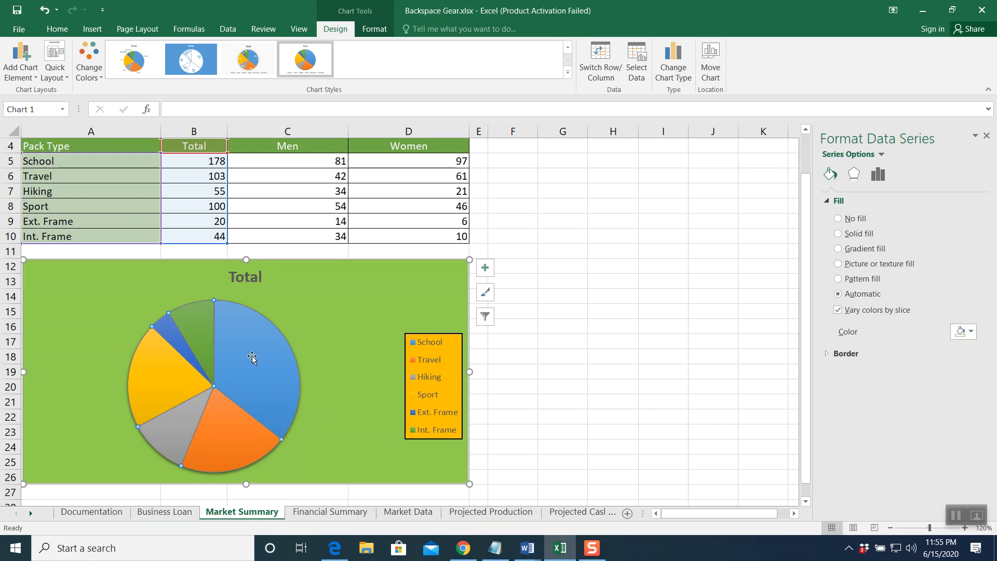
{"action": "left_click", "coordinate": [486, 270]}
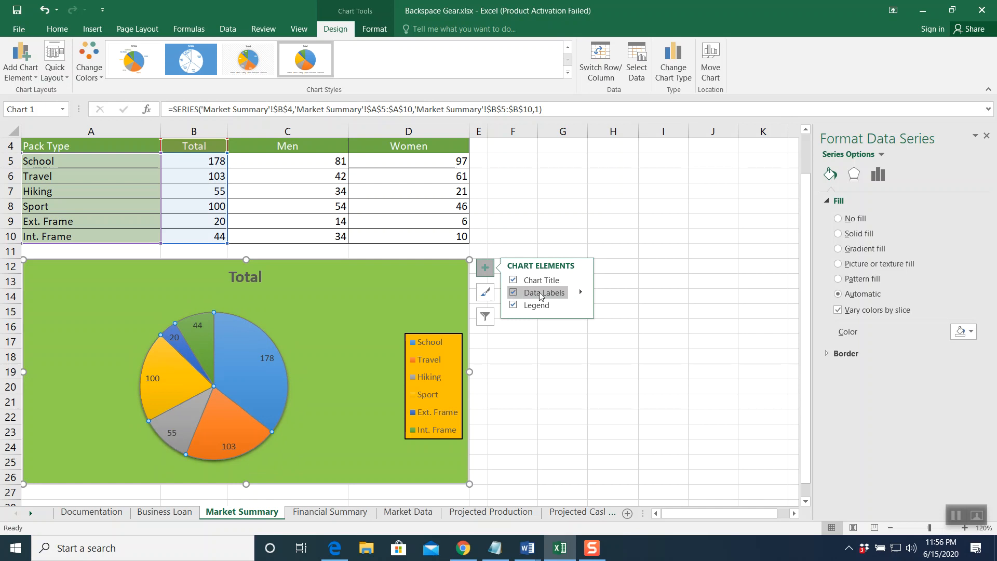
{"action": "left_click", "coordinate": [581, 293]}
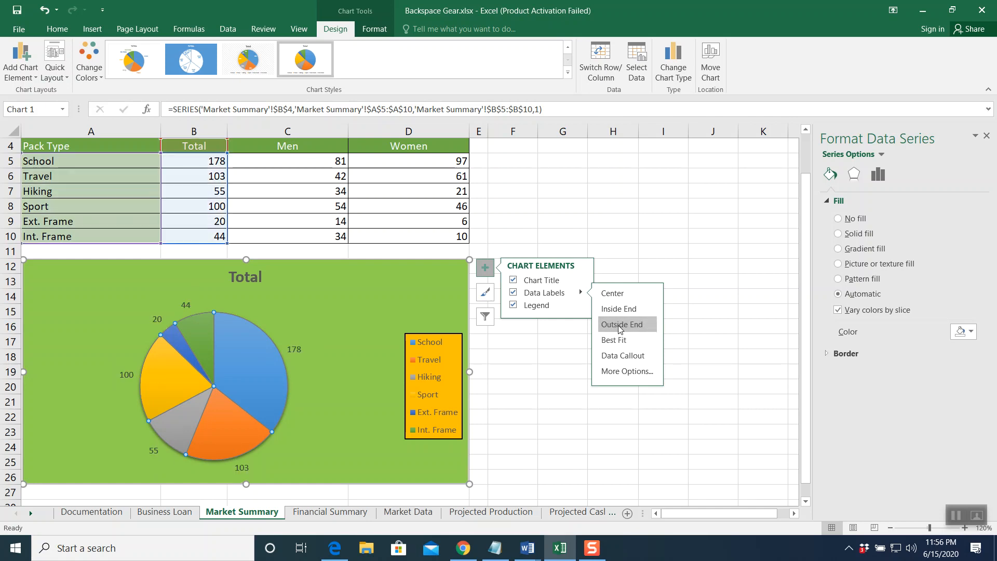
{"action": "left_click", "coordinate": [397, 306]}
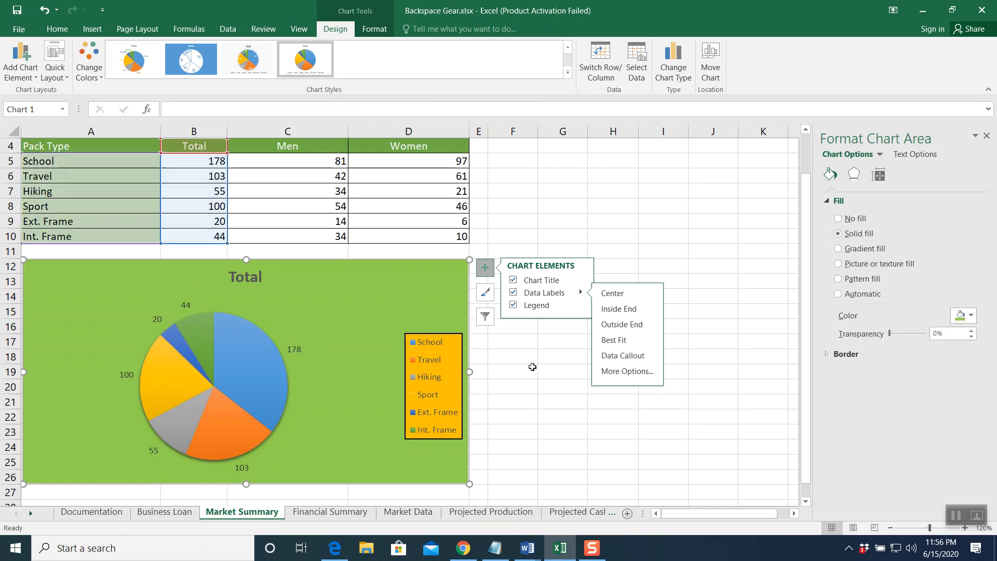
{"action": "left_click", "coordinate": [513, 371]}
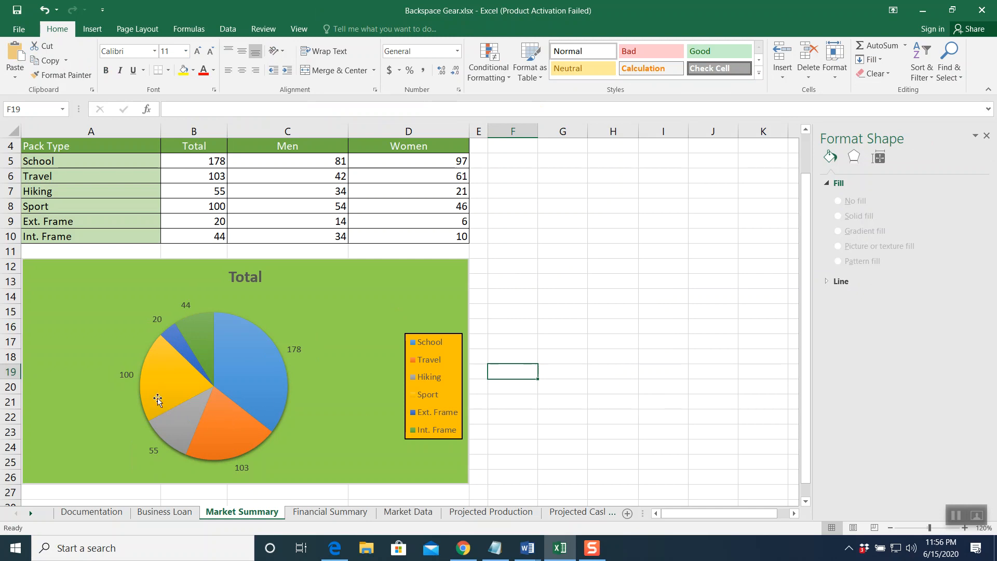
- Give only the Int. Frame slice of the pie chart a solid fill in the purple standard color
{"action": "mouse_move", "coordinate": [271, 383]}
{"action": "scroll", "coordinate": [315, 300], "scroll_direction": "down", "scroll_amount": 1}
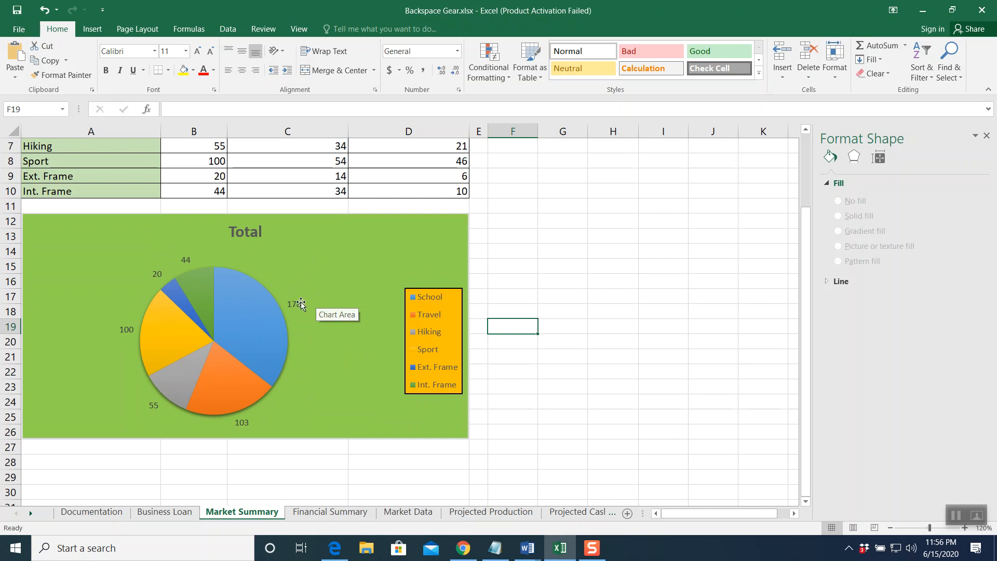
{"action": "mouse_move", "coordinate": [201, 275]}
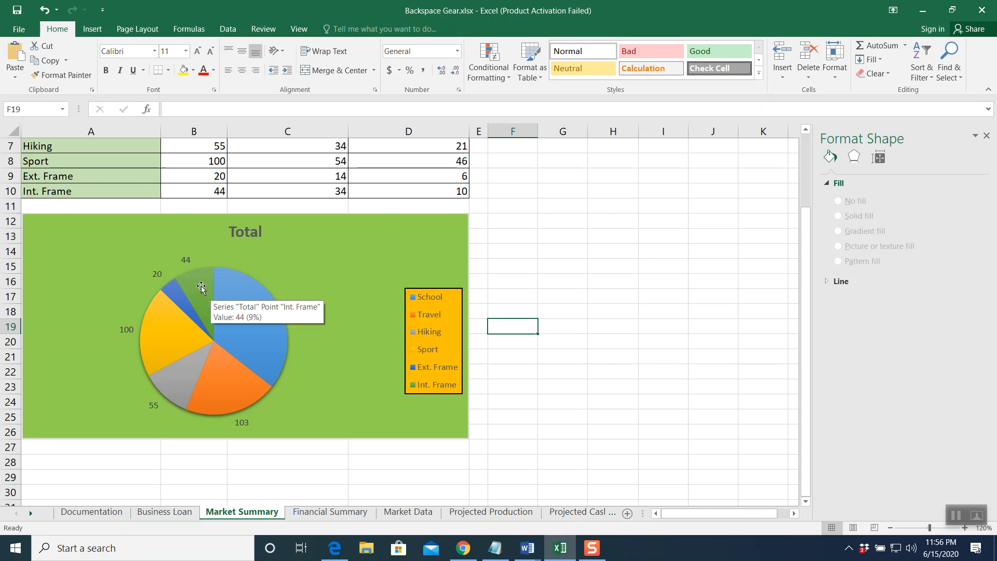
{"action": "left_click", "coordinate": [197, 281]}
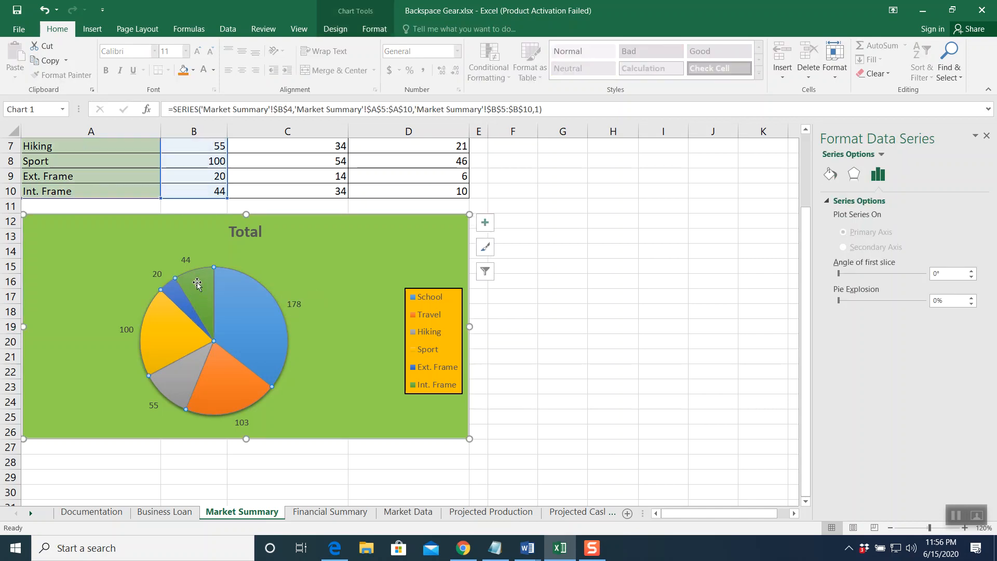
{"action": "left_click", "coordinate": [197, 282]}
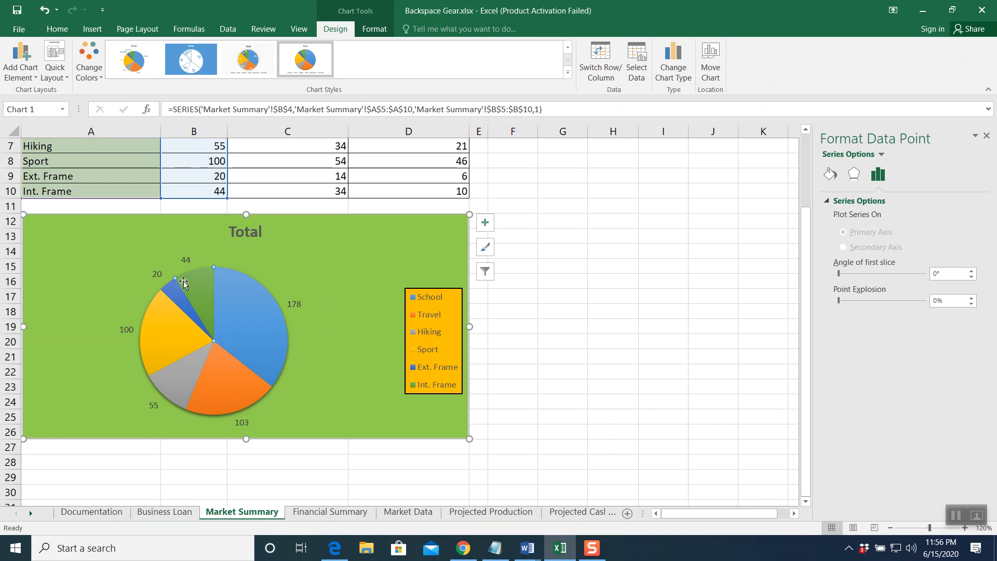
{"action": "mouse_move", "coordinate": [198, 282]}
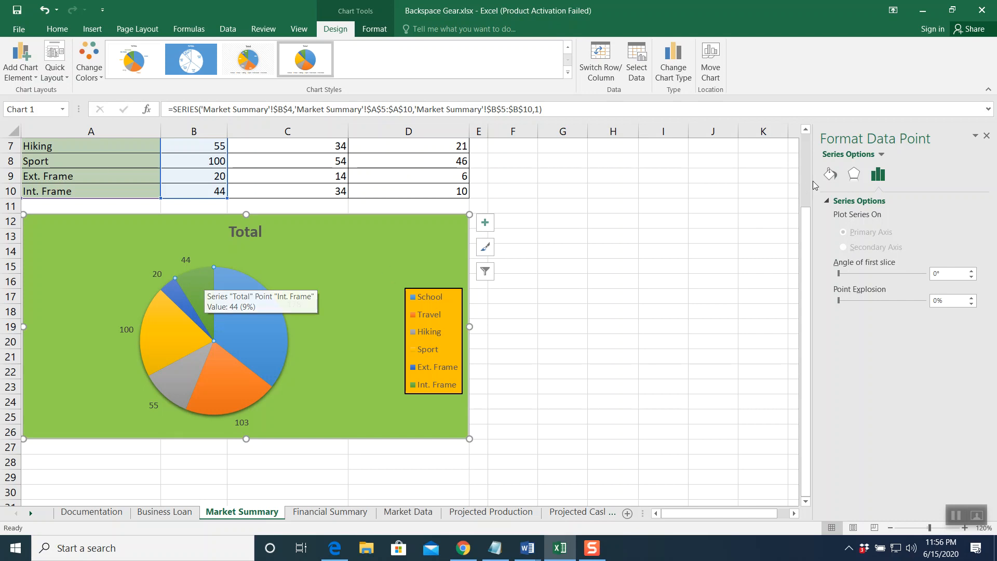
{"action": "left_click", "coordinate": [837, 179]}
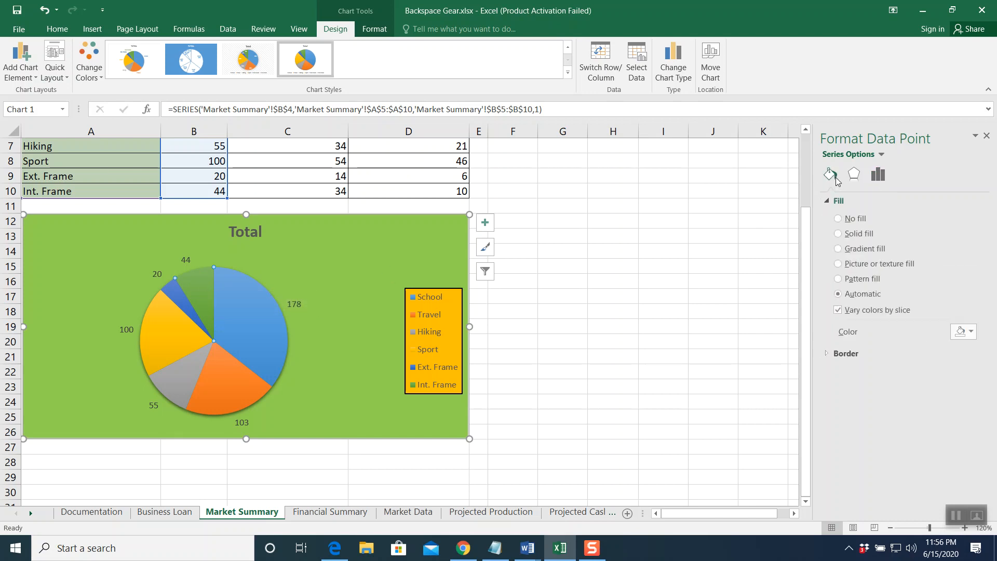
{"action": "left_click", "coordinate": [840, 234]}
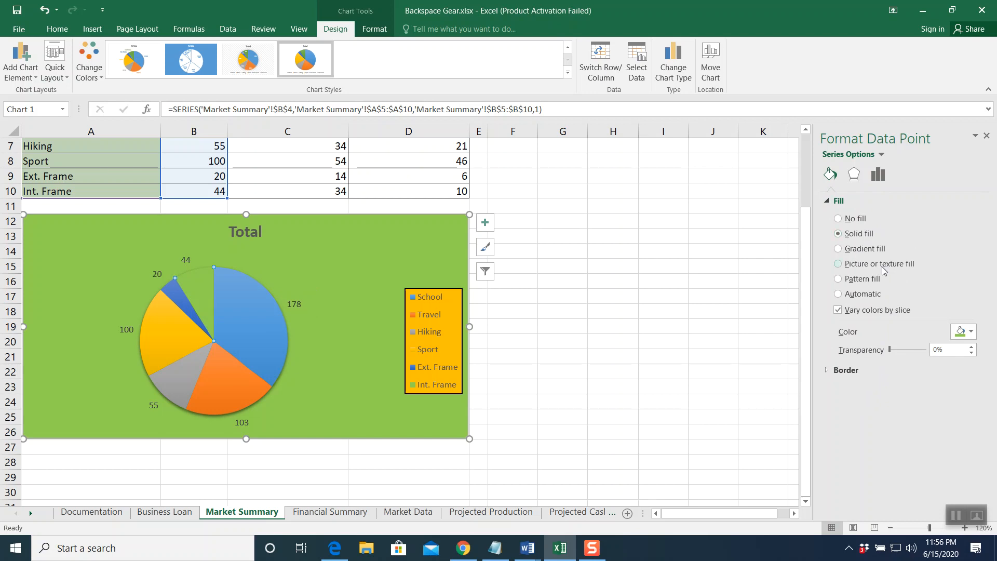
{"action": "left_click", "coordinate": [971, 333]}
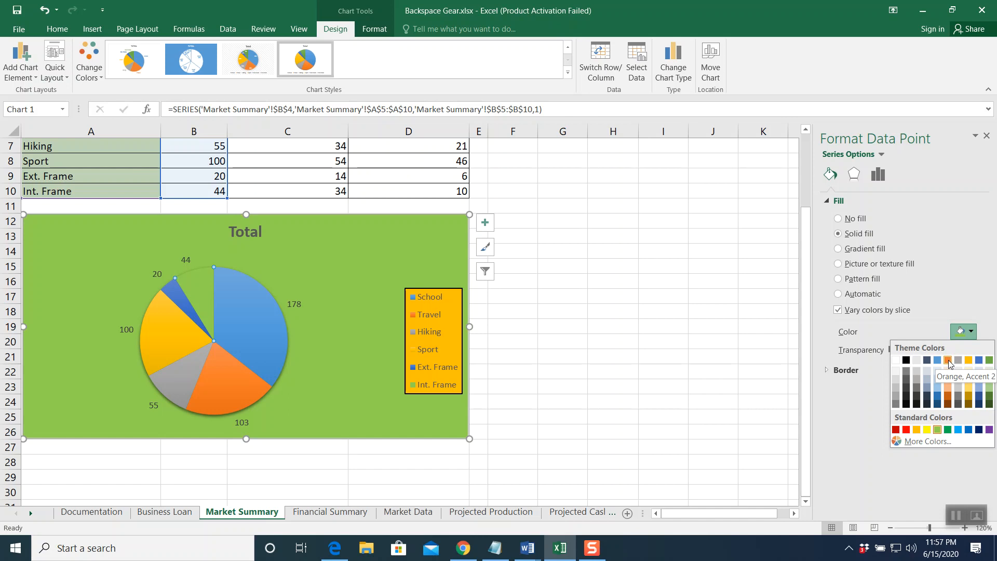
{"action": "left_click", "coordinate": [990, 434]}
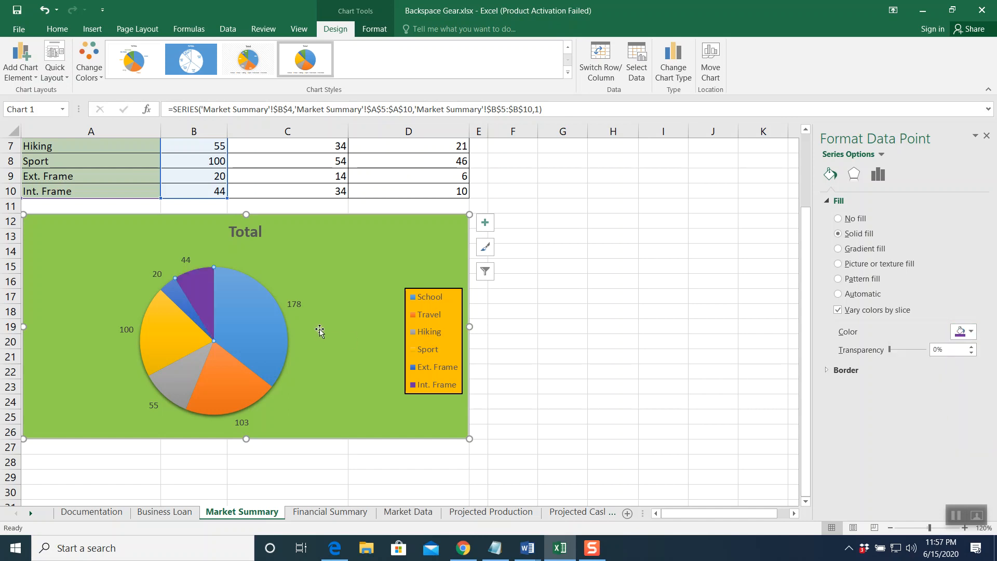
{"action": "left_click", "coordinate": [335, 276]}
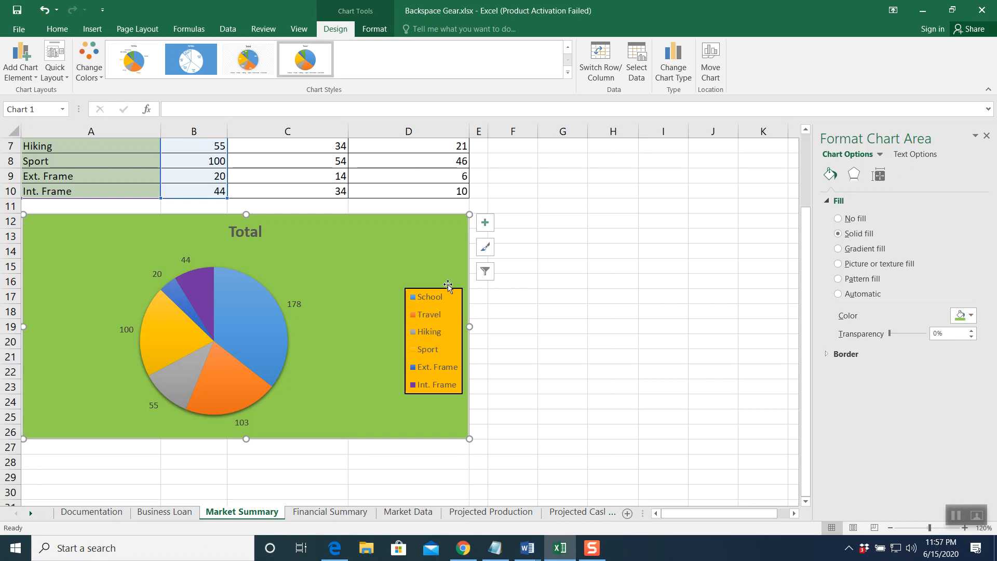
{"action": "left_click", "coordinate": [485, 224]}
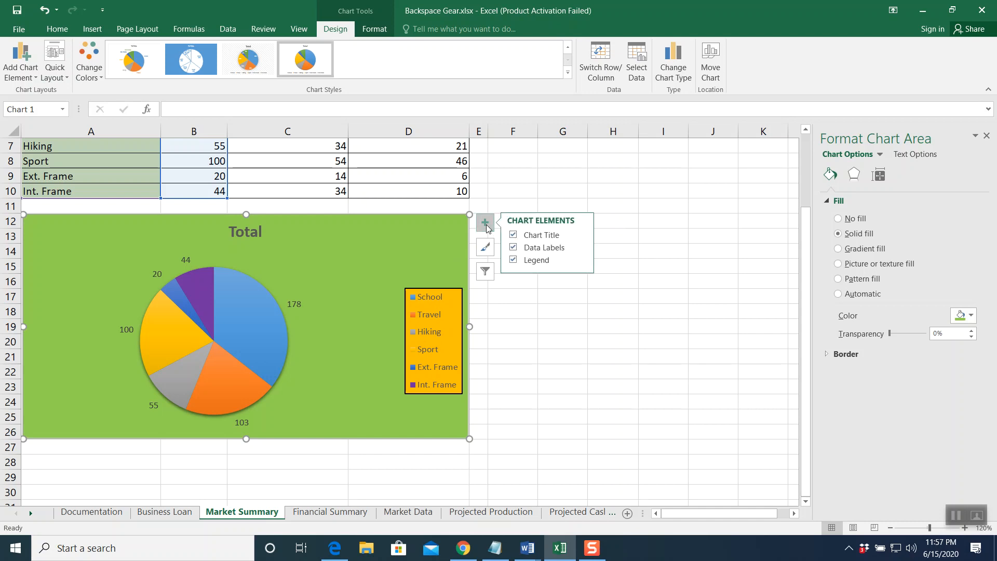
{"action": "left_click", "coordinate": [485, 224]}
{"action": "left_click", "coordinate": [487, 249]}
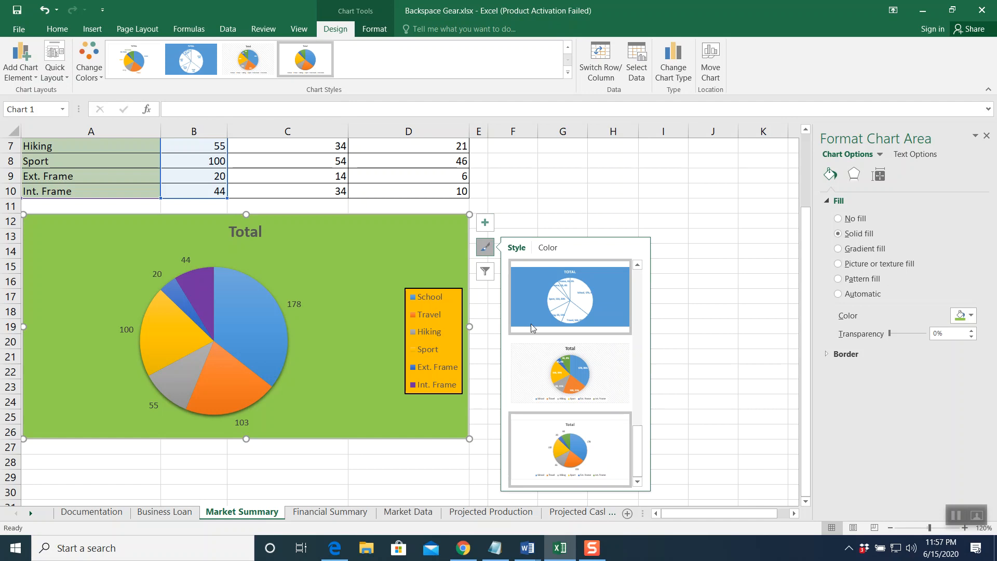
- Filter the Sport, Ext. Frame and Int. Frame categories out of the pie chart
{"action": "left_click", "coordinate": [485, 272]}
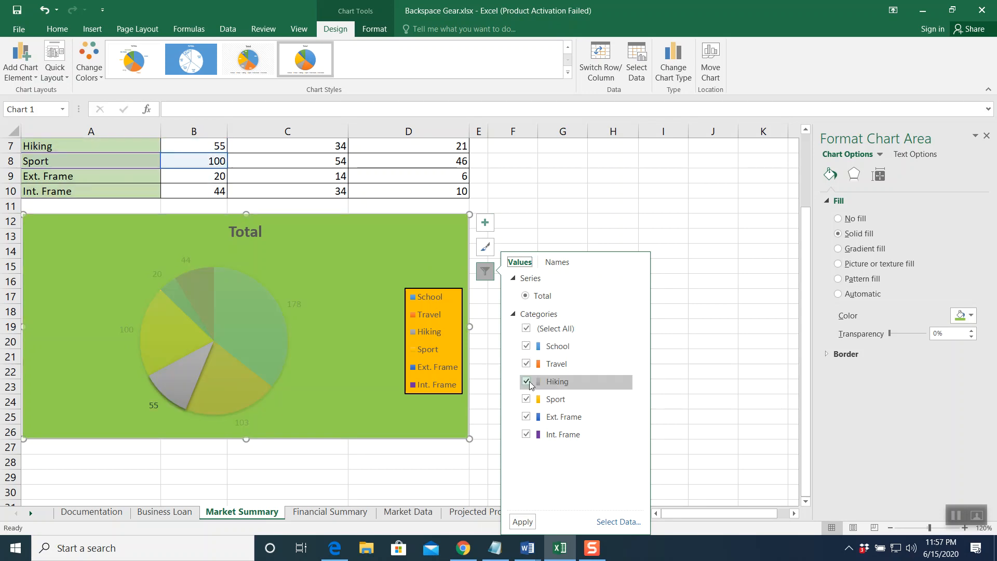
{"action": "left_click", "coordinate": [526, 398]}
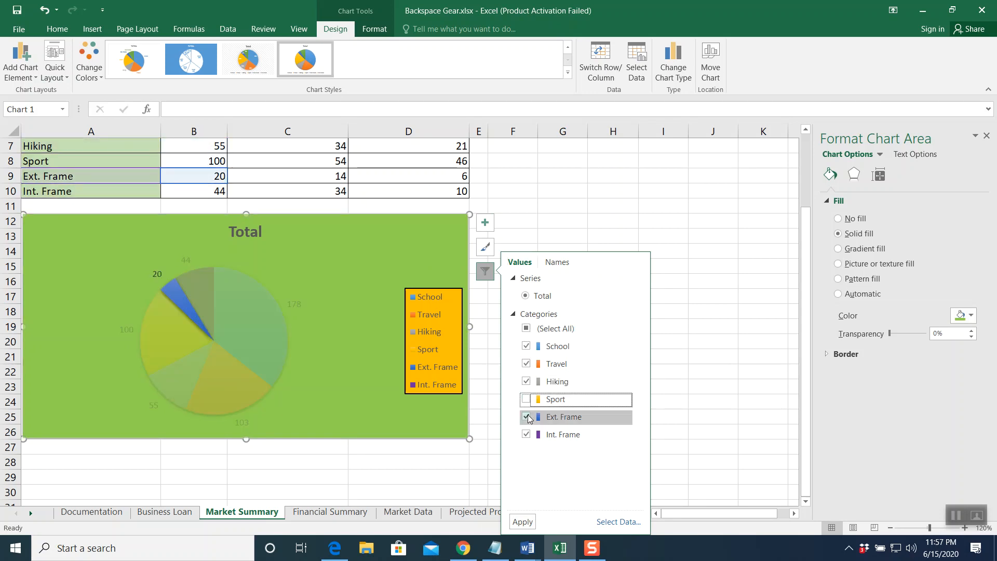
{"action": "left_click", "coordinate": [526, 416]}
{"action": "left_click", "coordinate": [526, 434]}
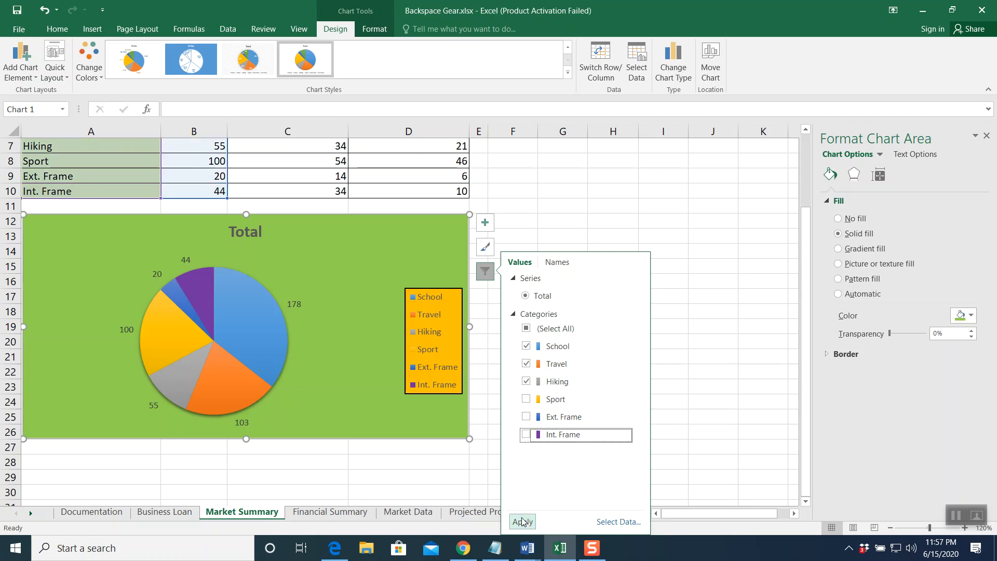
{"action": "left_click", "coordinate": [523, 522]}
{"action": "left_click", "coordinate": [667, 281]}
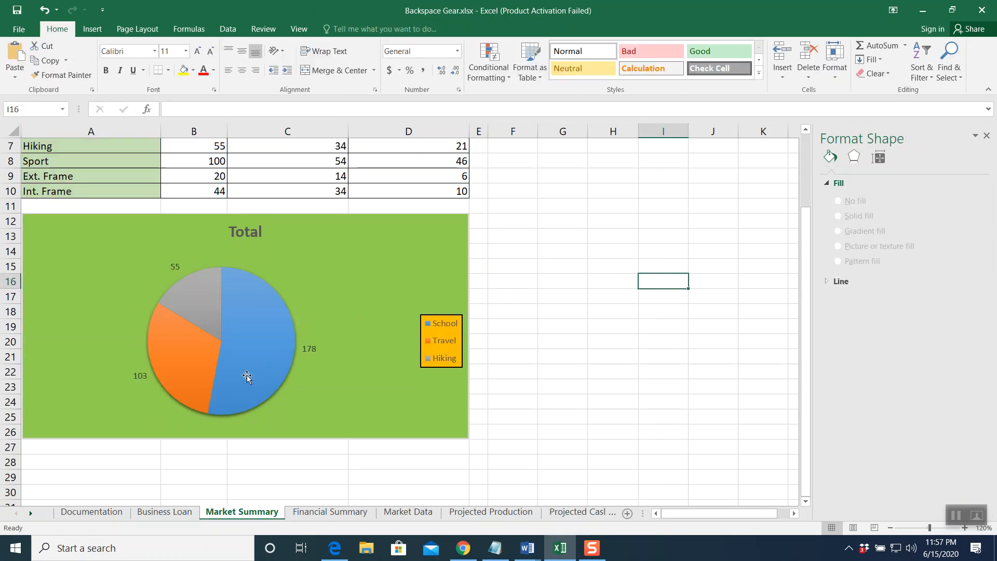
- Restore the Sport, Ext. Frame and Int. Frame categories in the pie chart's filter
{"action": "mouse_move", "coordinate": [253, 341]}
{"action": "left_click", "coordinate": [442, 341]}
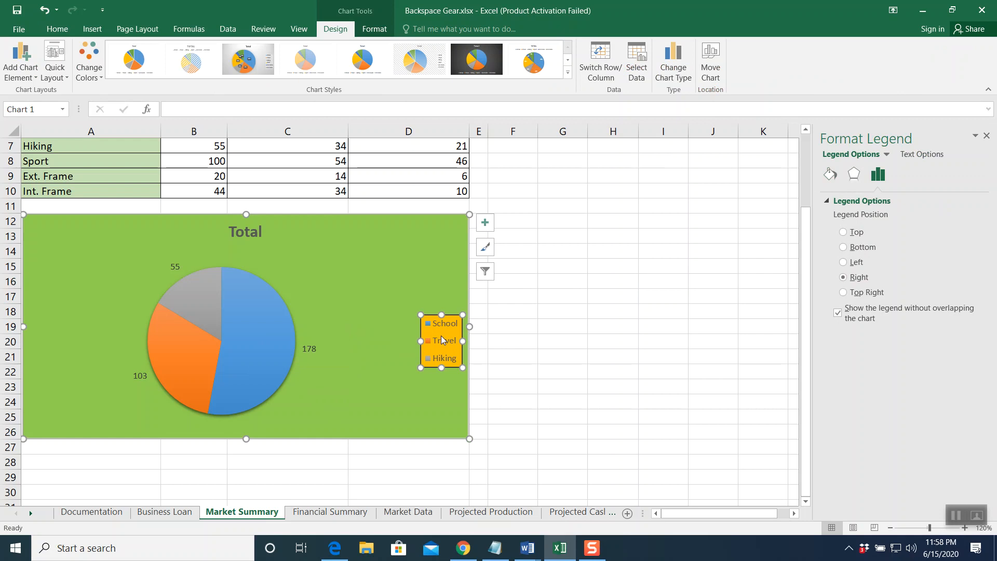
{"action": "left_click", "coordinate": [485, 271]}
{"action": "left_click", "coordinate": [526, 399]}
{"action": "left_click", "coordinate": [526, 416]}
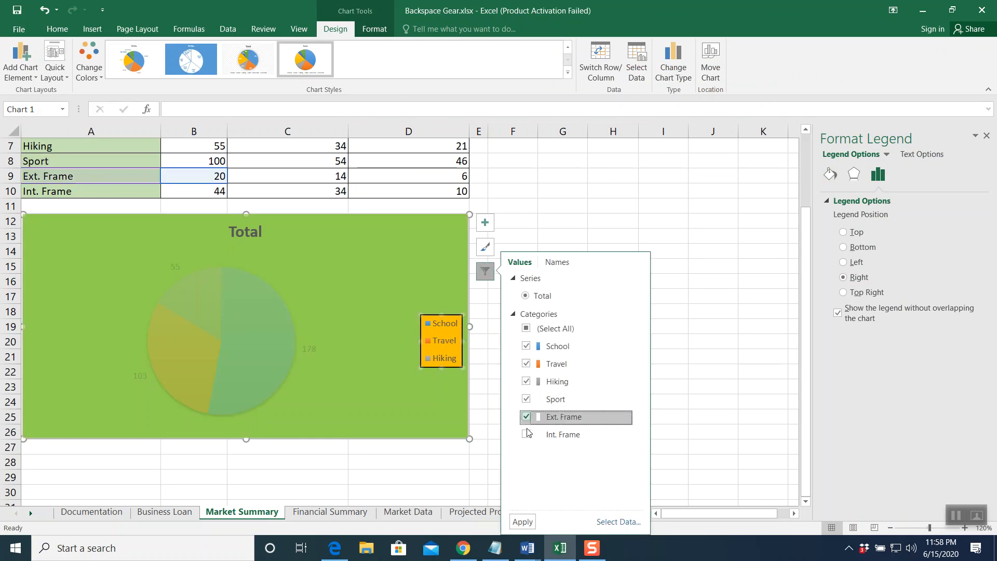
{"action": "left_click", "coordinate": [526, 434]}
{"action": "left_click", "coordinate": [524, 521]}
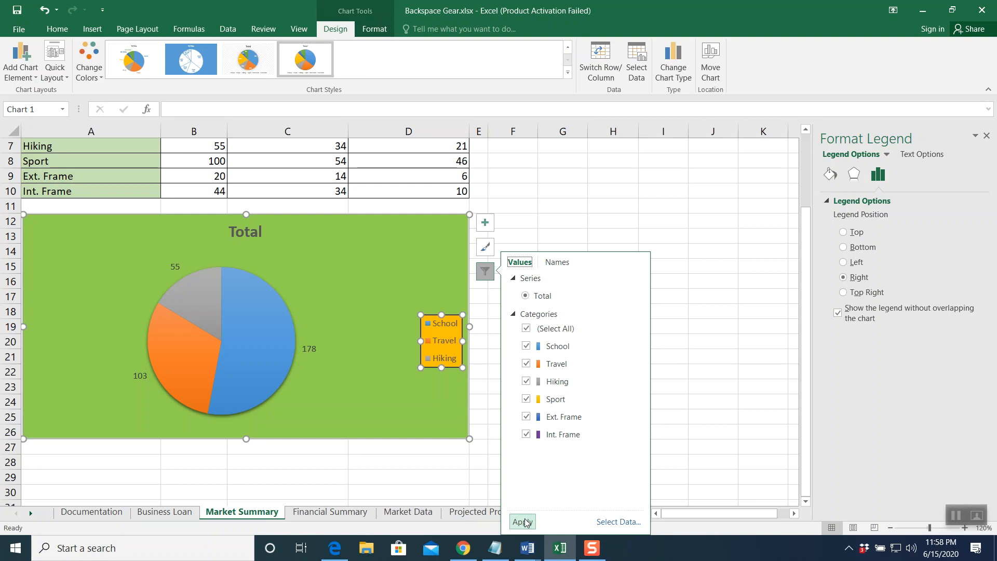
{"action": "left_click", "coordinate": [722, 281]}
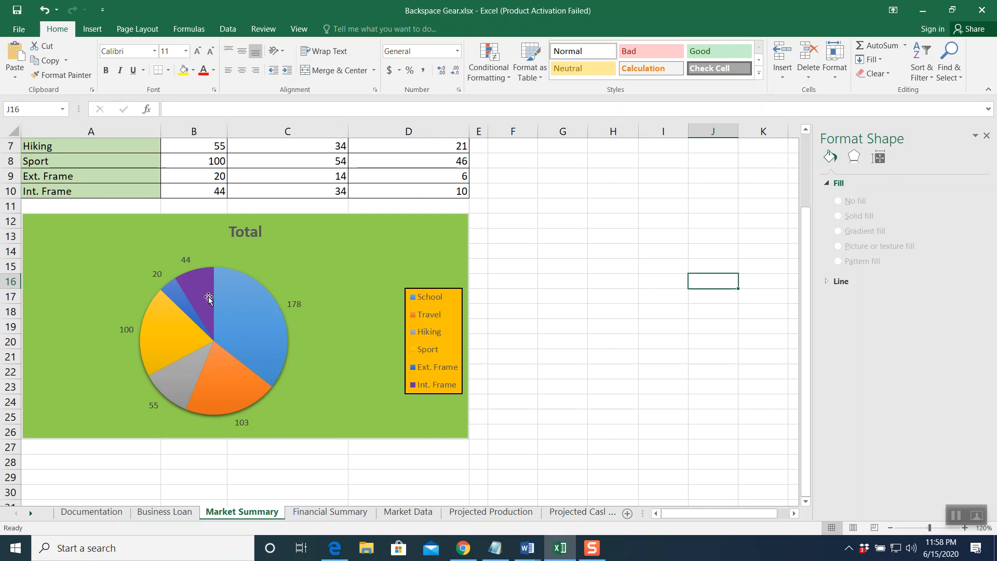
- Close the shape formatting pane beside the Market Summary sheet
{"action": "mouse_move", "coordinate": [234, 311]}
{"action": "left_click", "coordinate": [986, 135]}
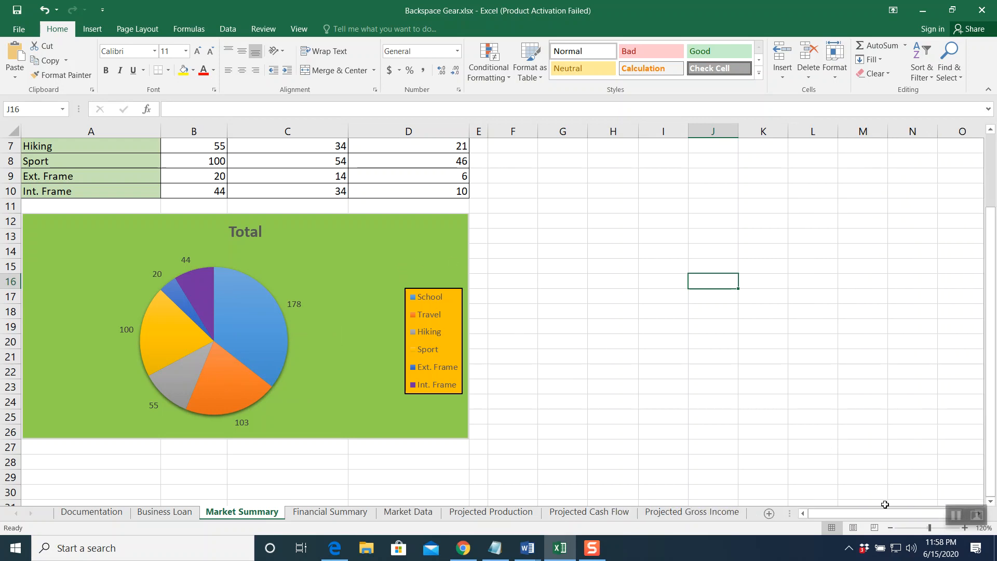
{"action": "left_click", "coordinate": [956, 516]}
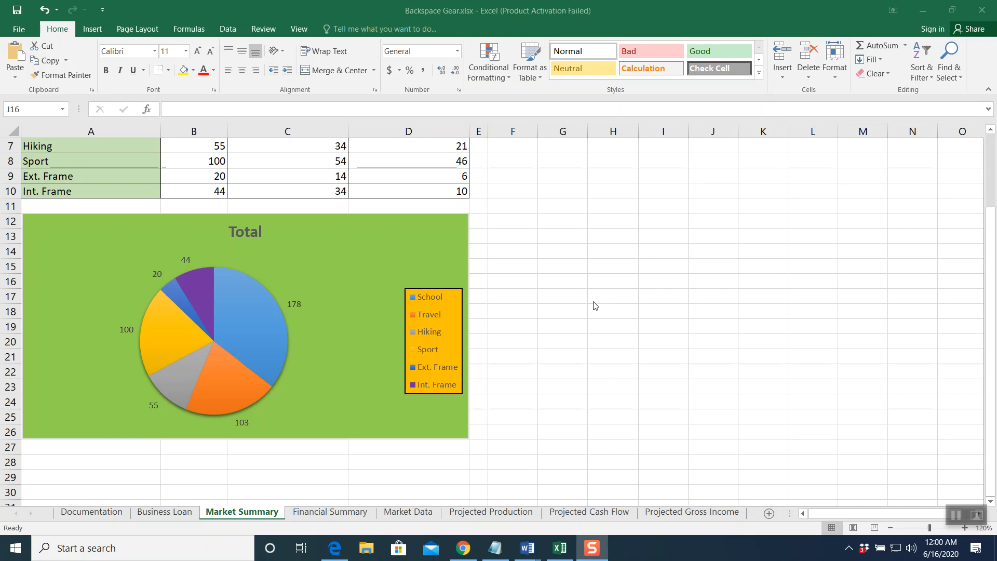
- Open the Projected Cash Flow sheet and look up the chart's data ranges in the Word document Document1
{"action": "left_click", "coordinate": [593, 513]}
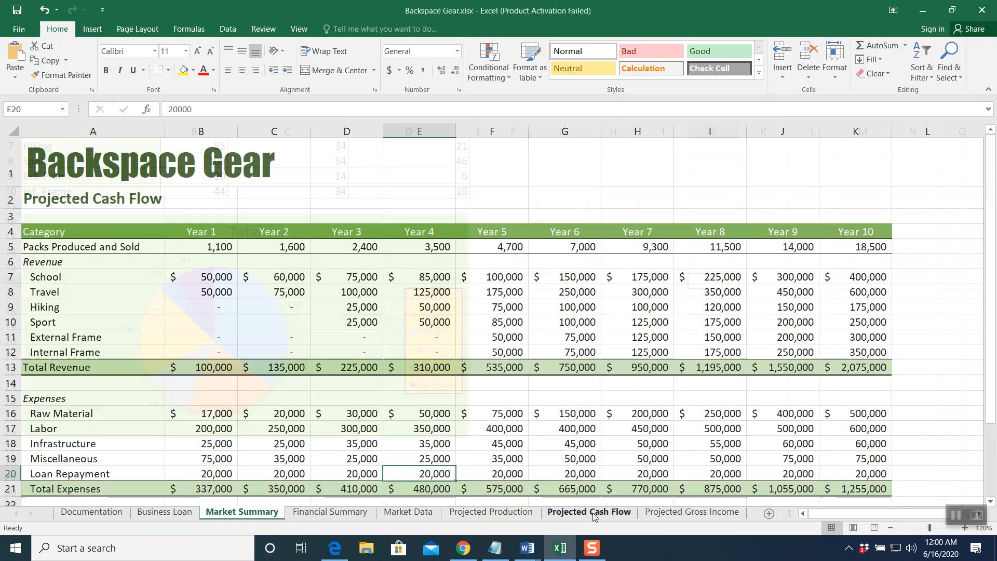
{"action": "scroll", "coordinate": [445, 309], "scroll_direction": "down", "scroll_amount": 1}
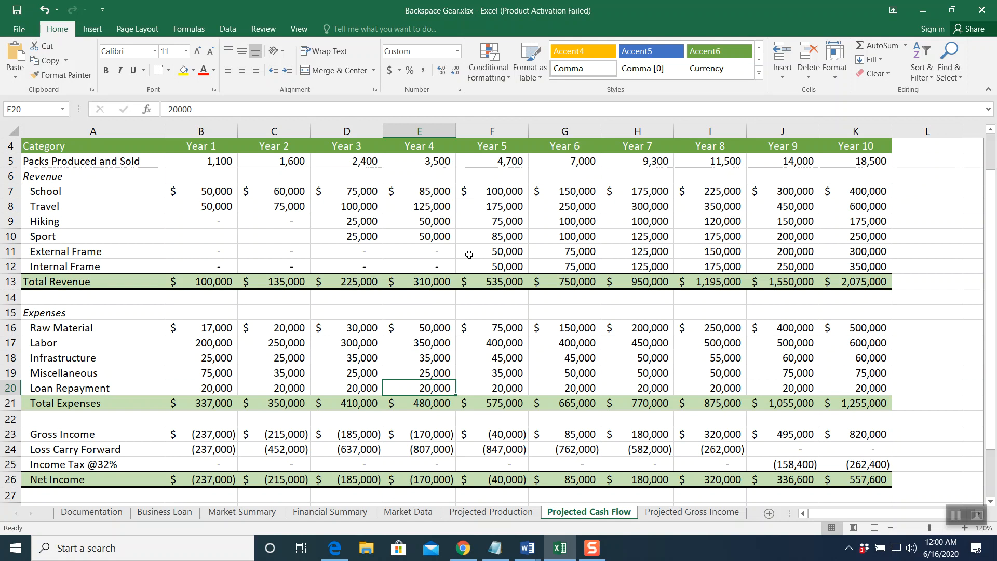
{"action": "left_click", "coordinate": [527, 548]}
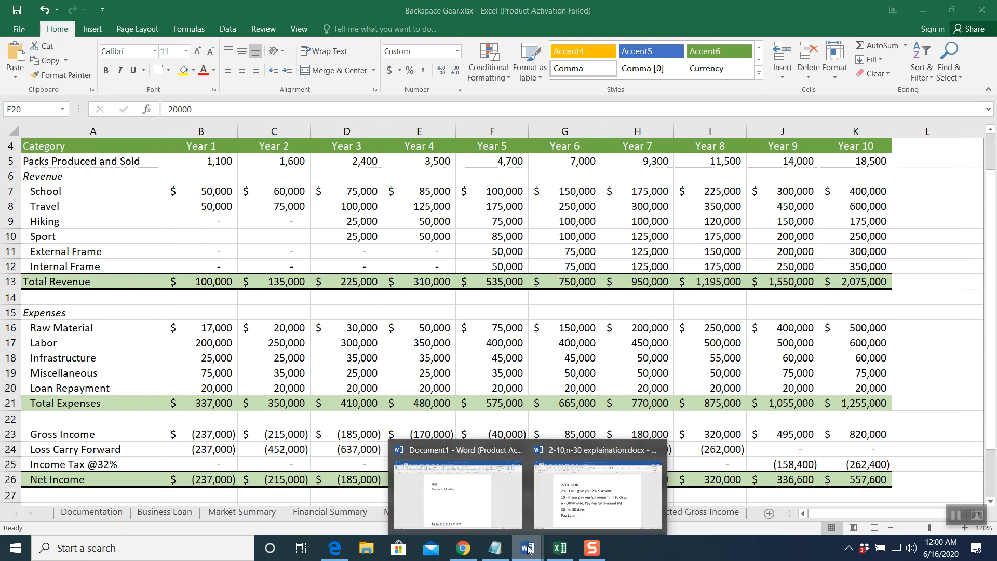
{"action": "left_click", "coordinate": [496, 466]}
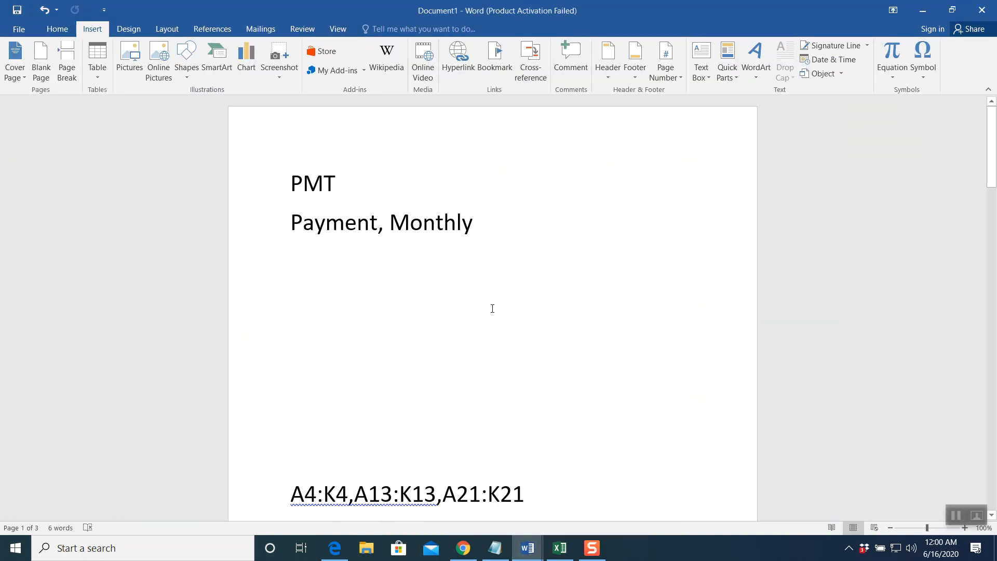
{"action": "scroll", "coordinate": [493, 311], "scroll_direction": "down", "scroll_amount": 3}
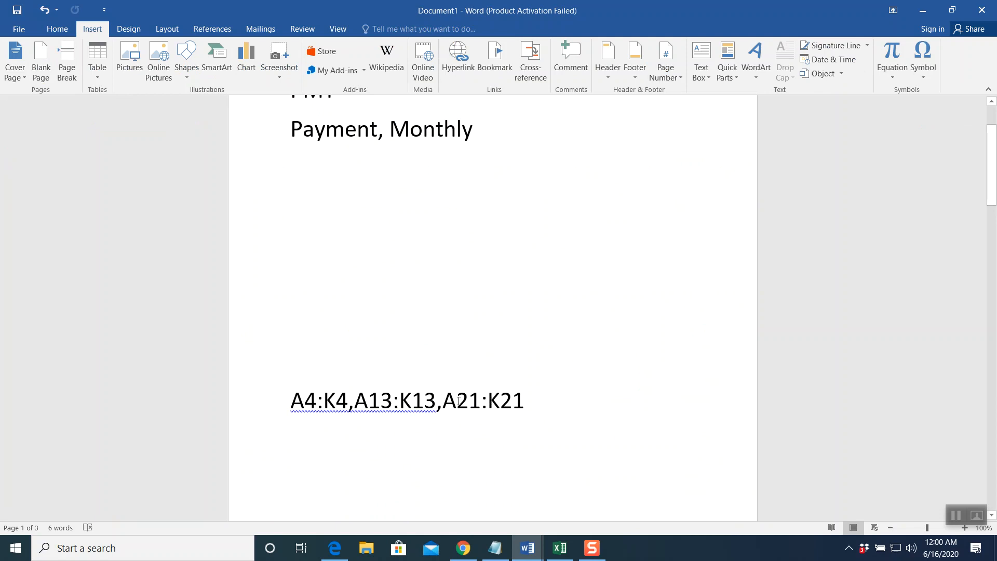
{"action": "left_click", "coordinate": [559, 548]}
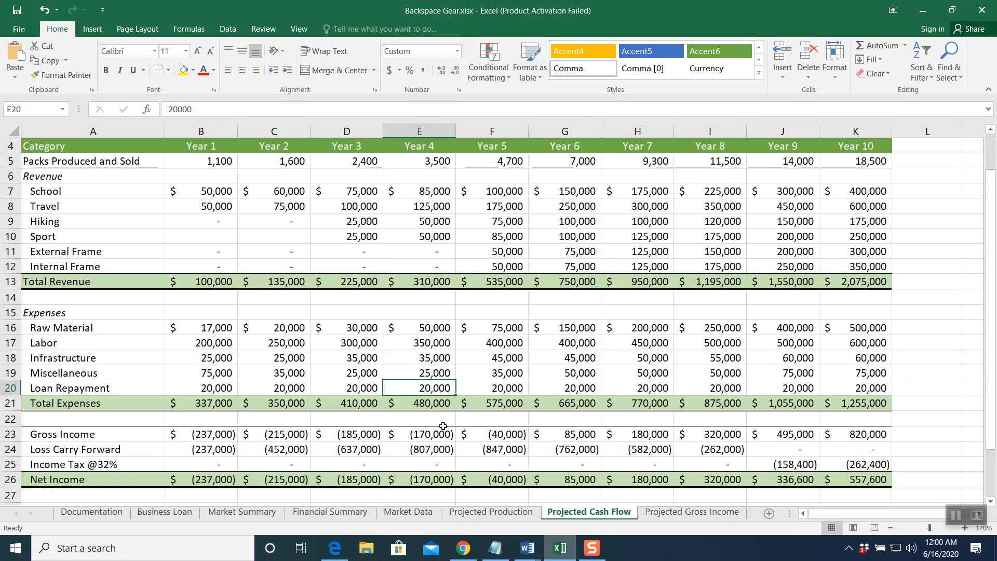
- Insert the recommended clustered column chart from ranges A4:K4, A13:K13 and A21:K21 of the Projected Cash Flow sheet
{"action": "left_click", "coordinate": [84, 146]}
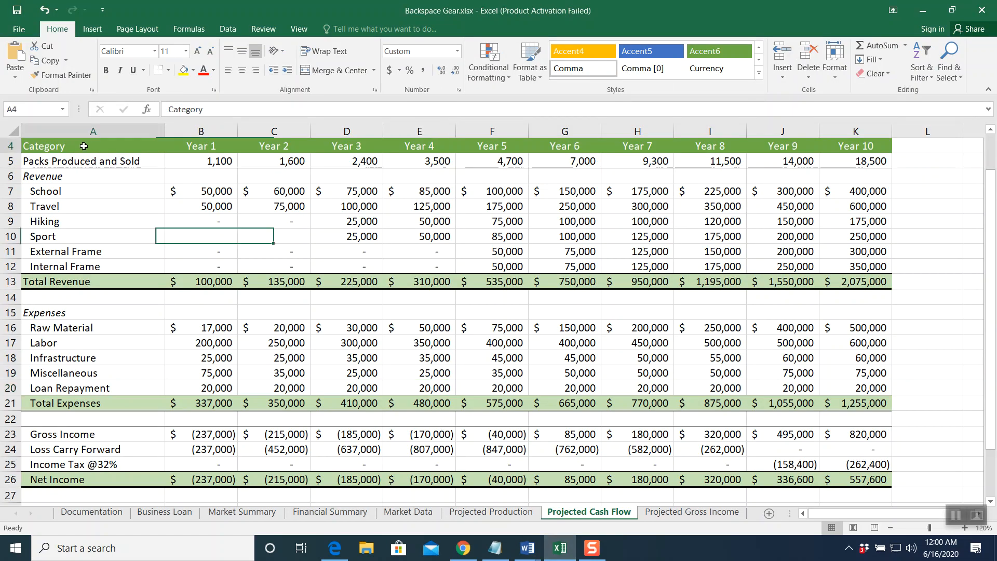
{"action": "left_click_drag", "start_coordinate": [84, 146], "coordinate": [851, 151]}
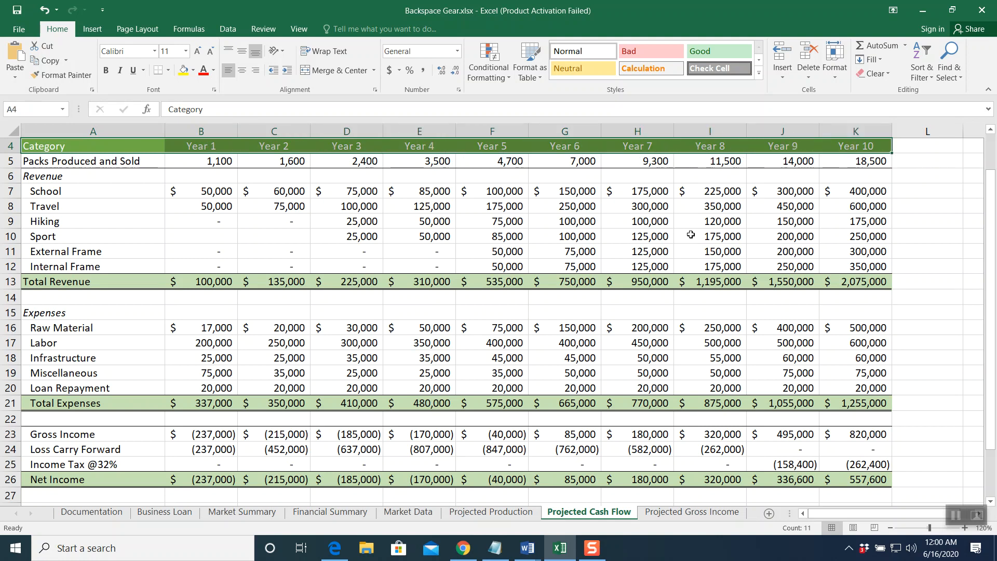
{"action": "scroll", "coordinate": [691, 229], "scroll_direction": "up", "scroll_amount": 1}
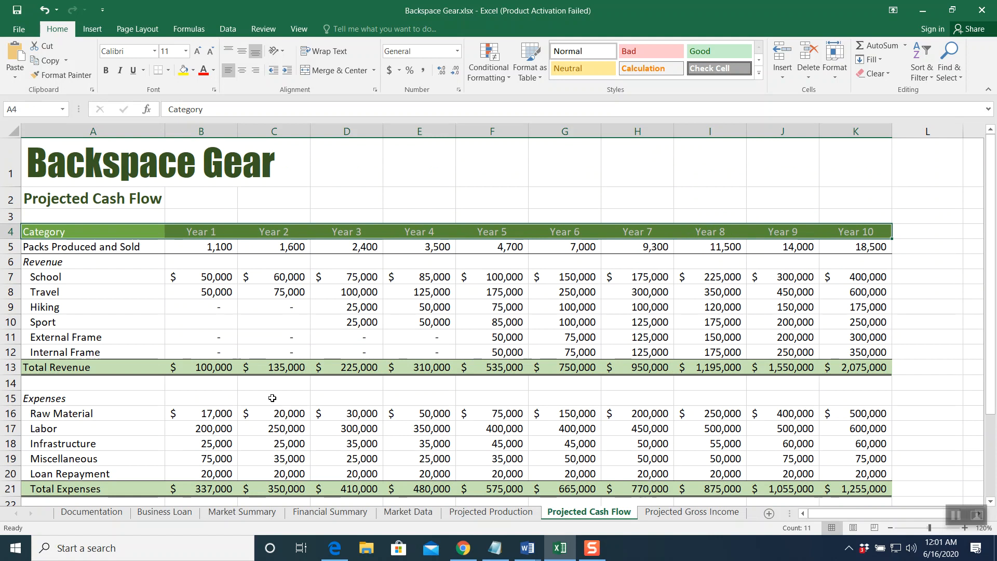
{"action": "left_click_drag", "start_coordinate": [68, 370], "coordinate": [857, 368]}
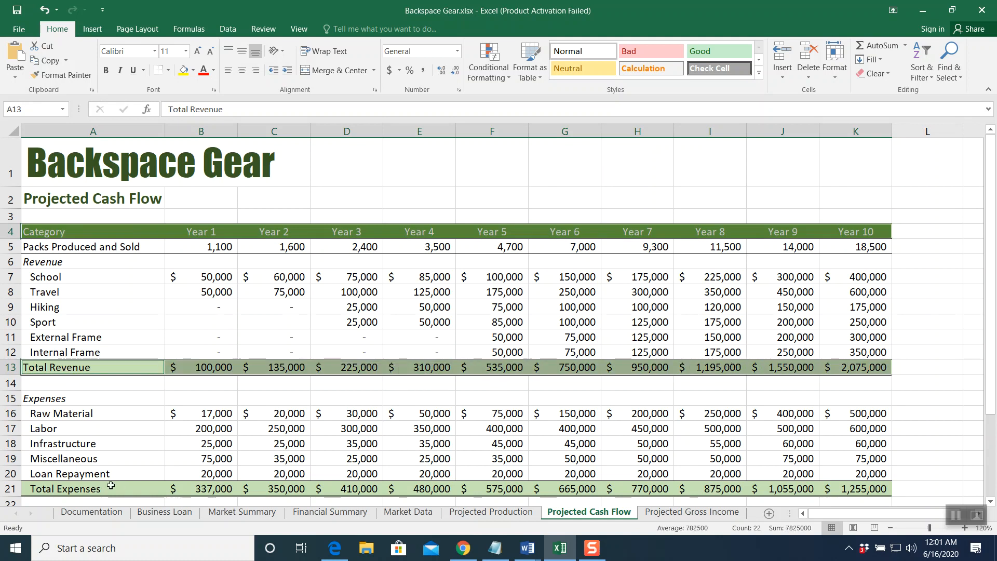
{"action": "left_click_drag", "start_coordinate": [97, 489], "coordinate": [831, 486]}
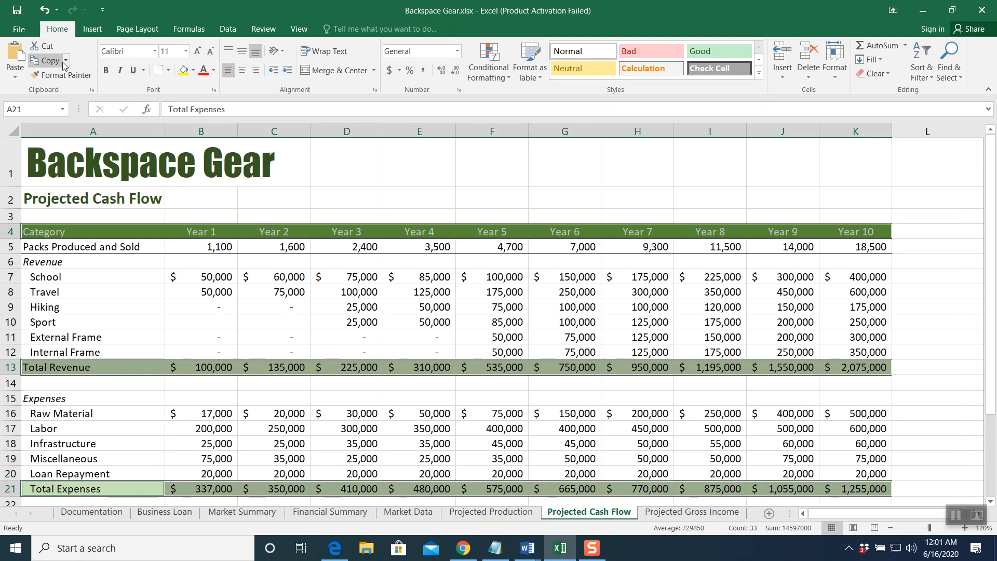
{"action": "left_click", "coordinate": [102, 32]}
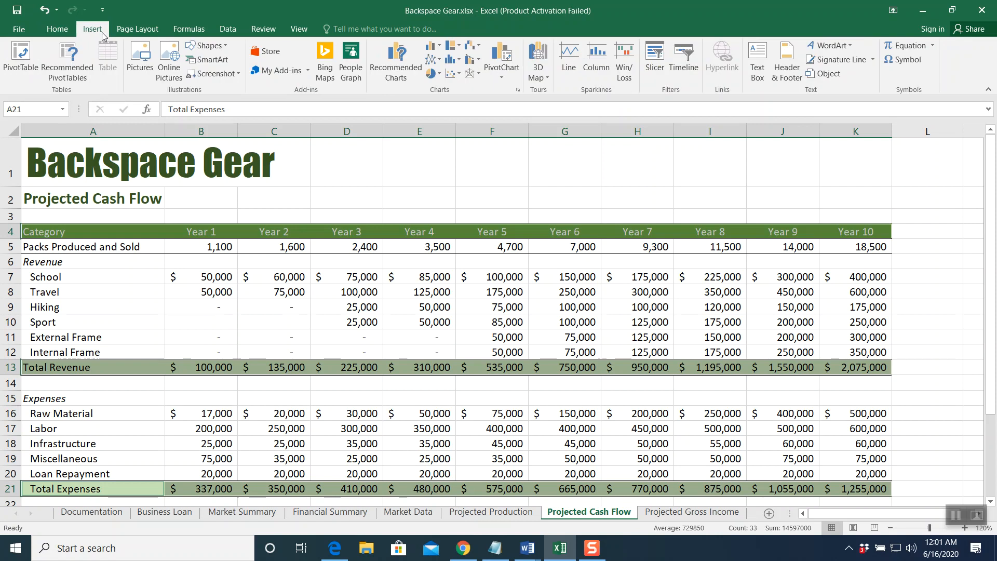
{"action": "left_click", "coordinate": [413, 79]}
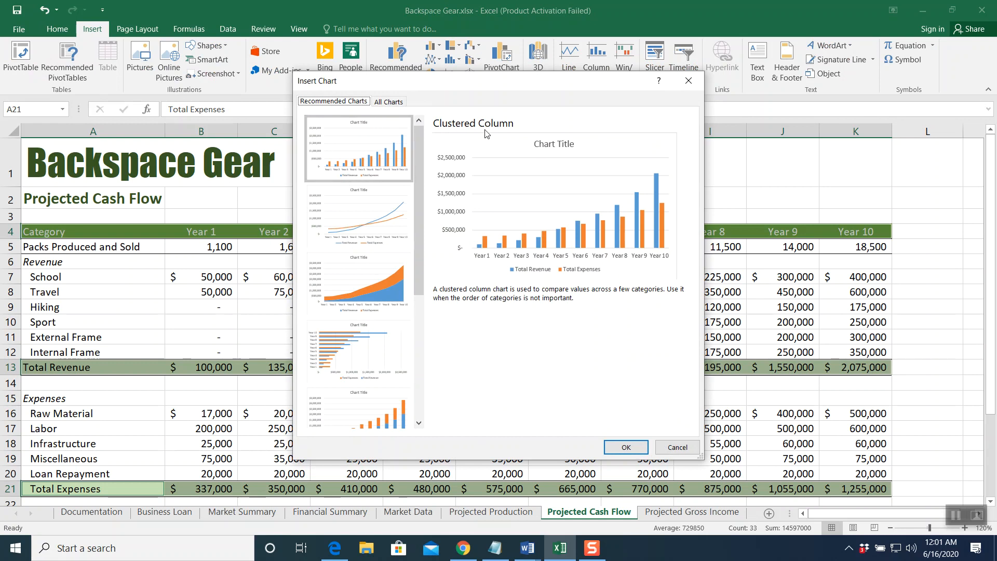
{"action": "left_click", "coordinate": [619, 448]}
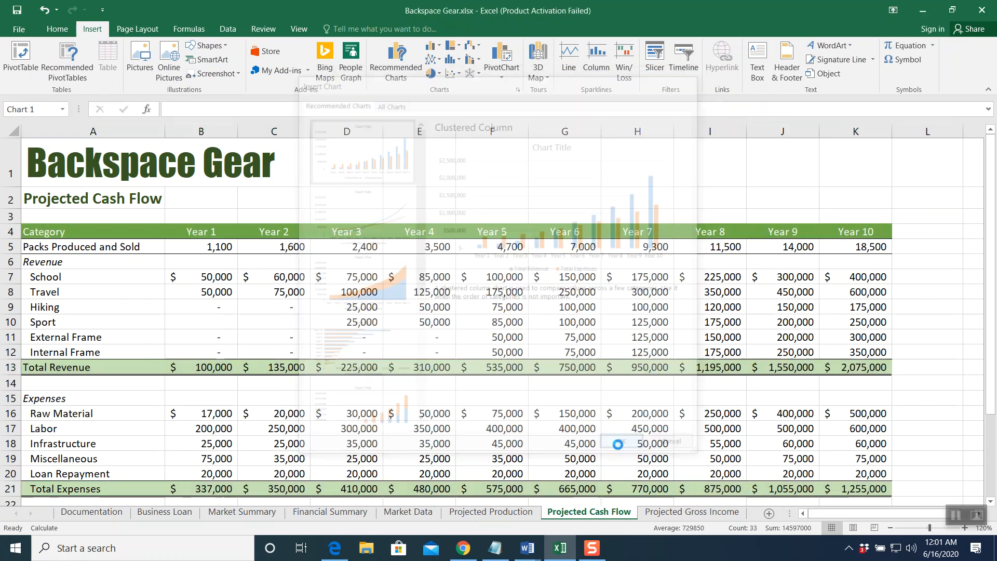
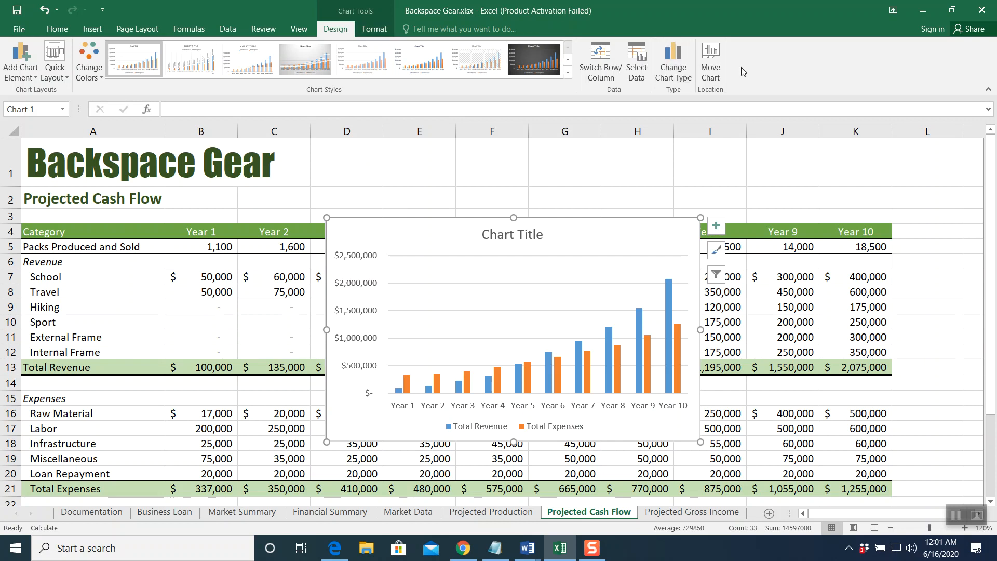
- Move the clustered column chart into the Financial Summary sheet as an object
{"action": "left_click", "coordinate": [712, 72]}
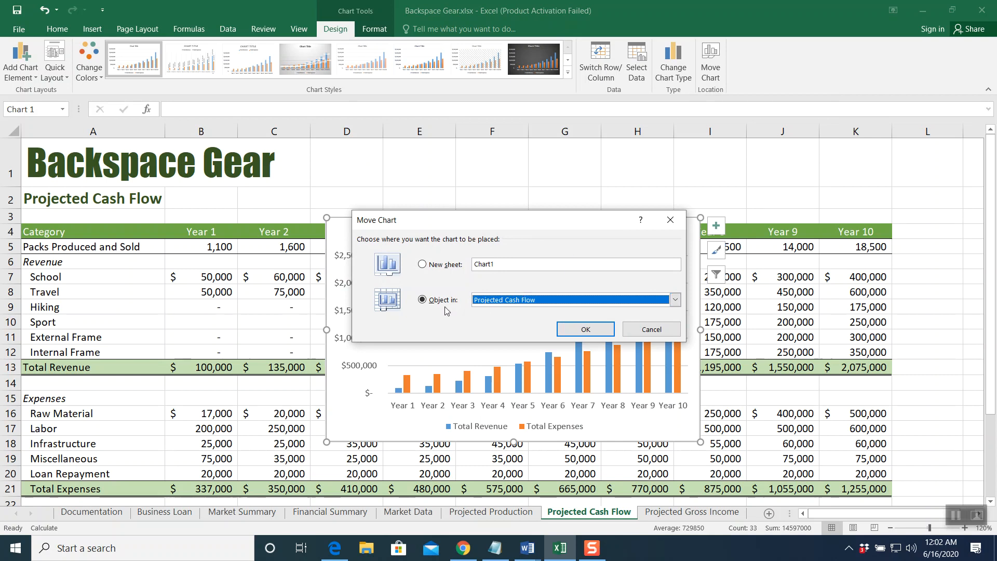
{"action": "left_click", "coordinate": [675, 300]}
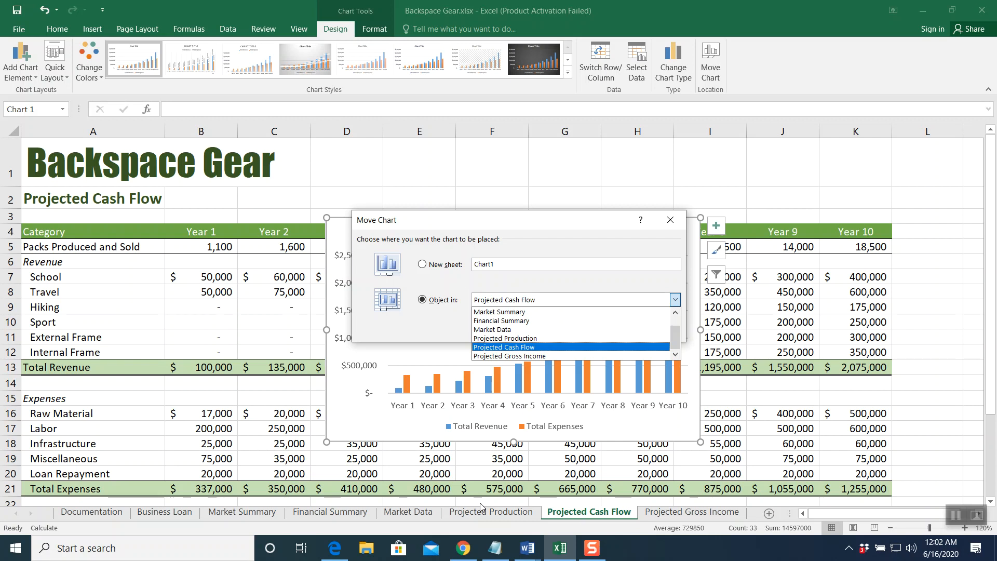
{"action": "left_click", "coordinate": [510, 321]}
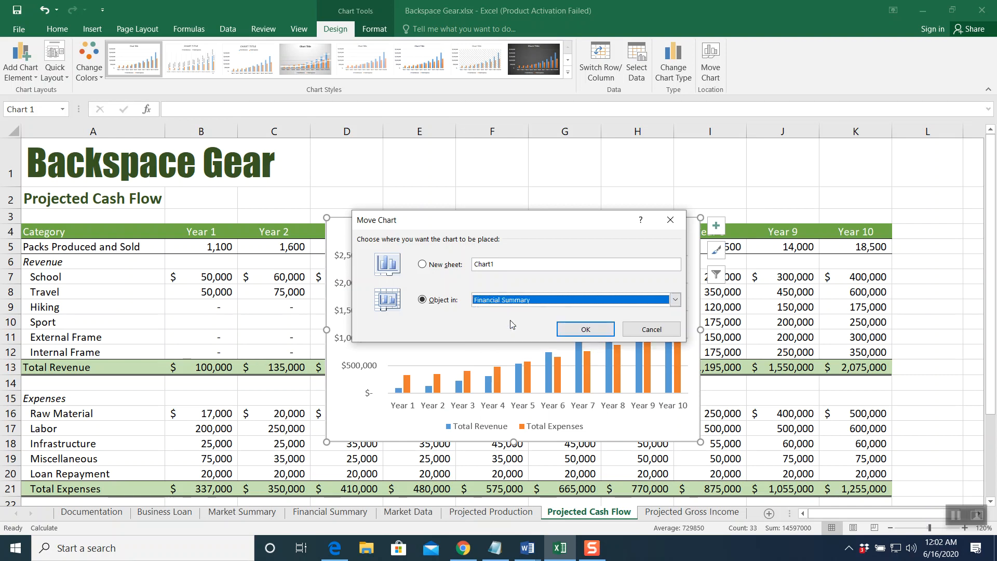
{"action": "left_click", "coordinate": [577, 329]}
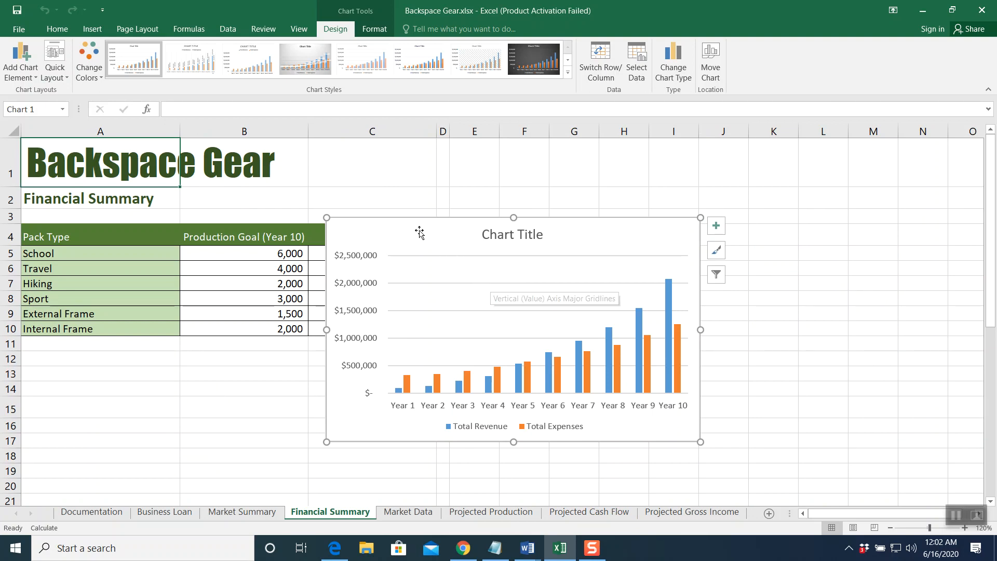
- Place the column chart beside the Financial Summary table and enlarge it to cover about E4:L20
{"action": "left_click_drag", "start_coordinate": [419, 230], "coordinate": [544, 237]}
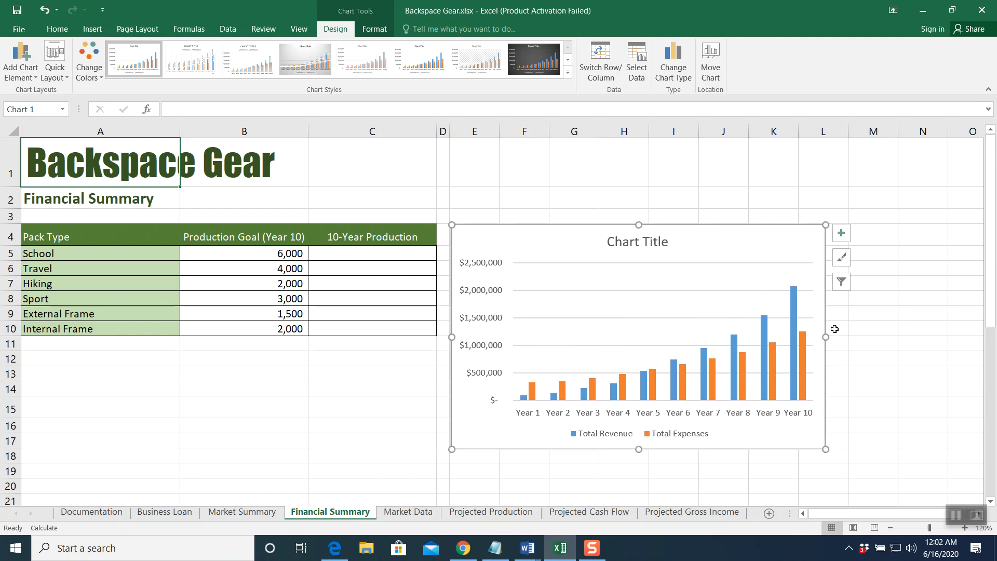
{"action": "left_click_drag", "start_coordinate": [826, 337], "coordinate": [848, 335]}
{"action": "left_click_drag", "start_coordinate": [649, 449], "coordinate": [653, 492]}
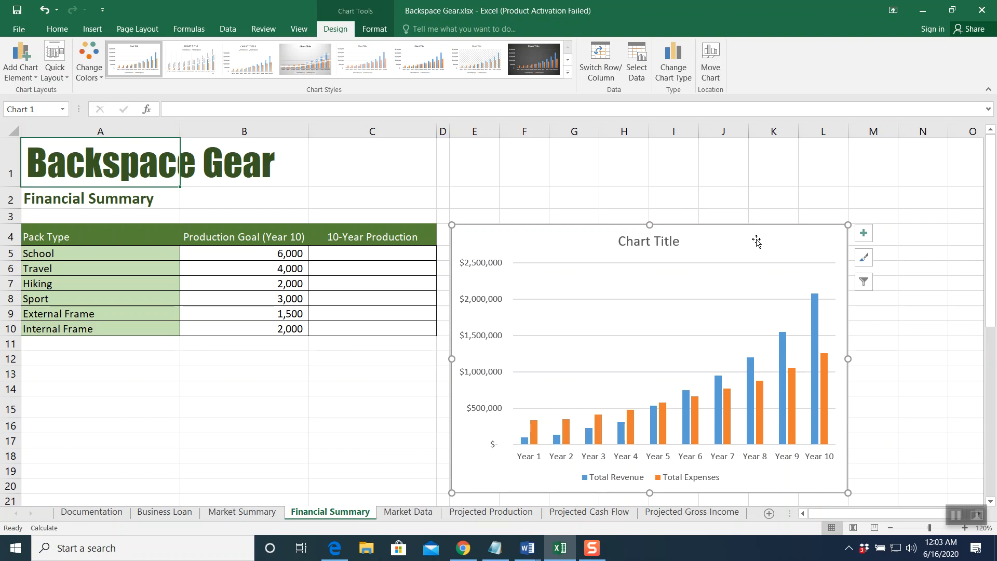
- Apply the last style in the chart styles gallery, with shaded columns and a bold title, to the column chart
{"action": "left_click", "coordinate": [865, 257]}
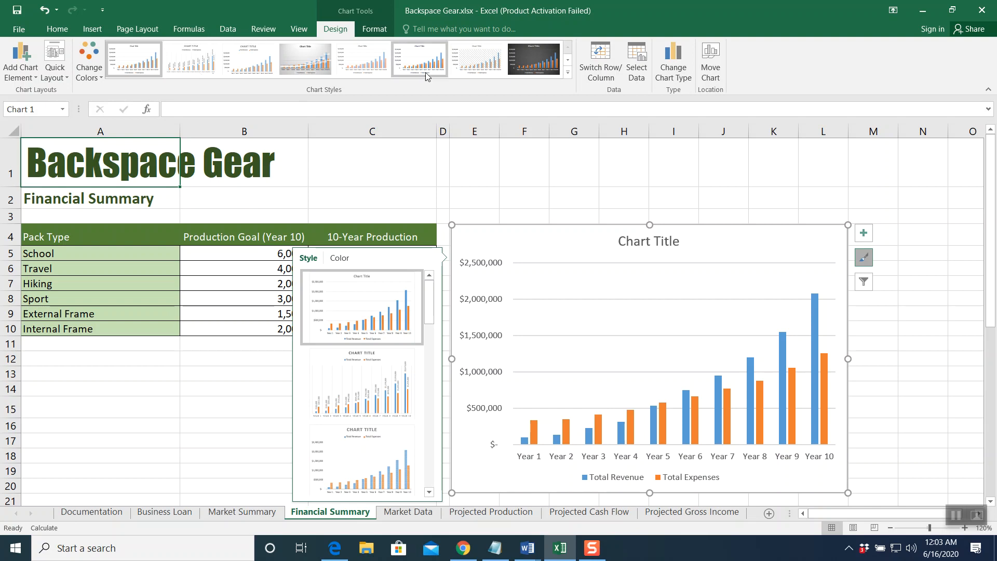
{"action": "left_click", "coordinate": [568, 74]}
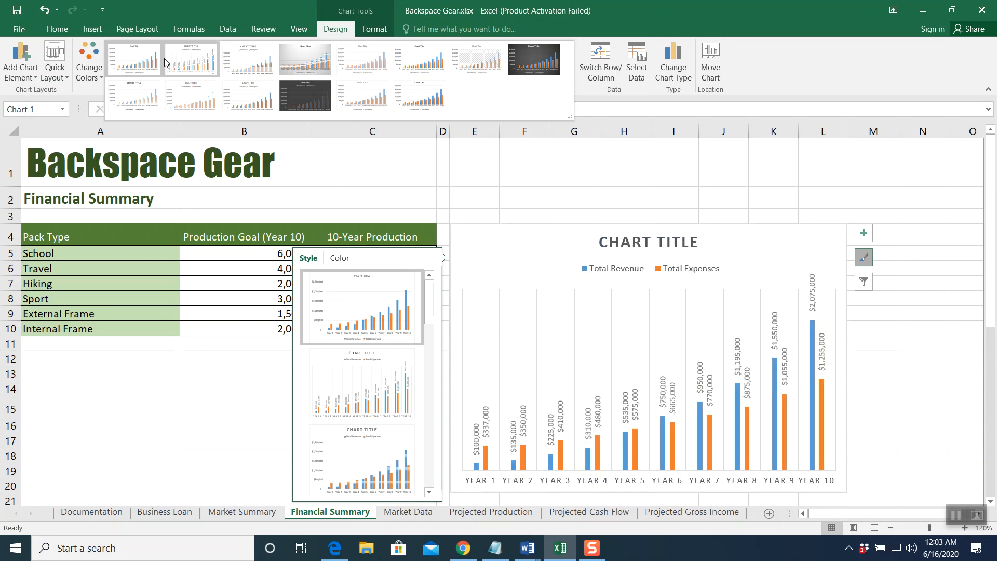
{"action": "left_click", "coordinate": [416, 96]}
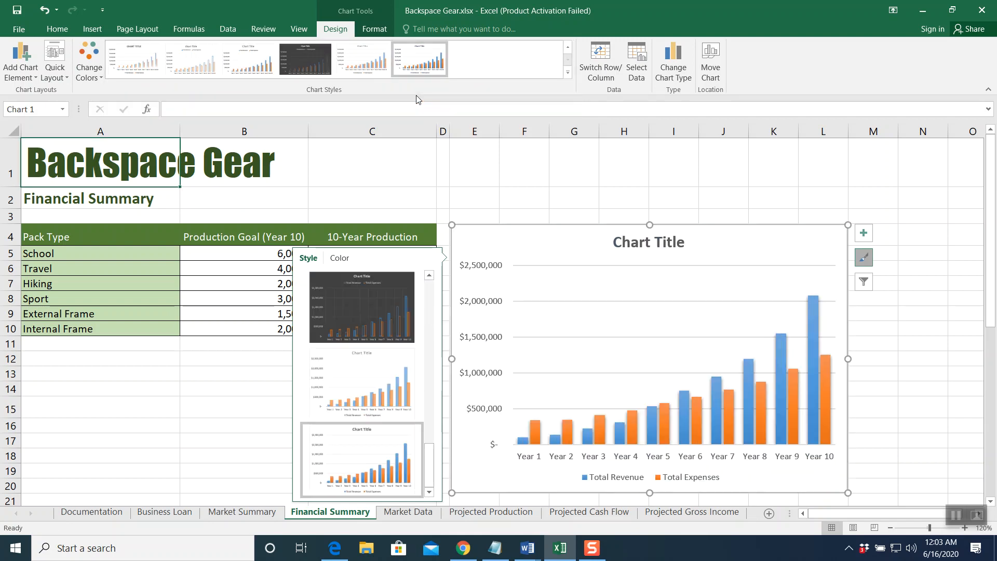
{"action": "left_click", "coordinate": [932, 301]}
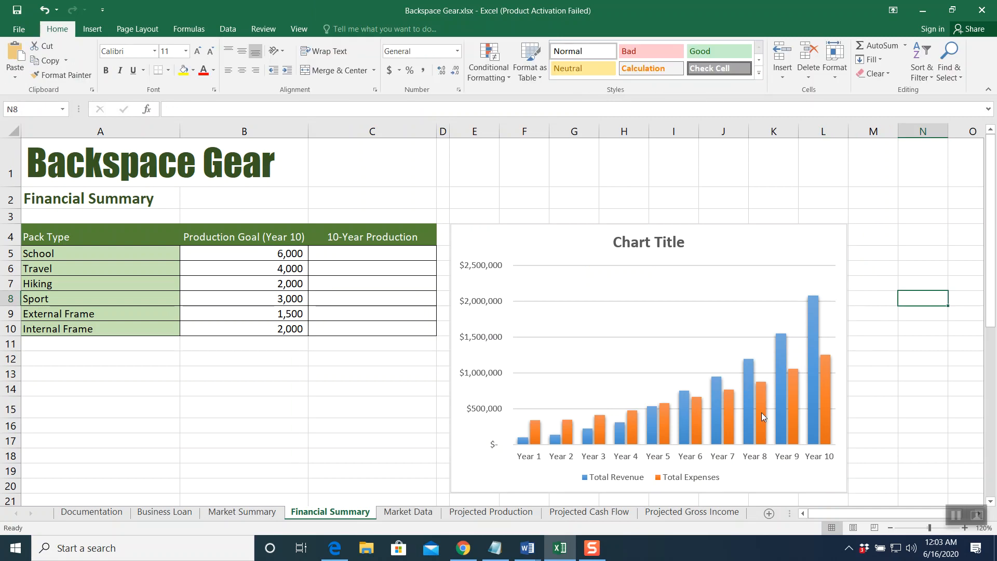
- Delete the column chart's title and add the chart title element back
{"action": "mouse_move", "coordinate": [748, 404]}
{"action": "left_click", "coordinate": [640, 245]}
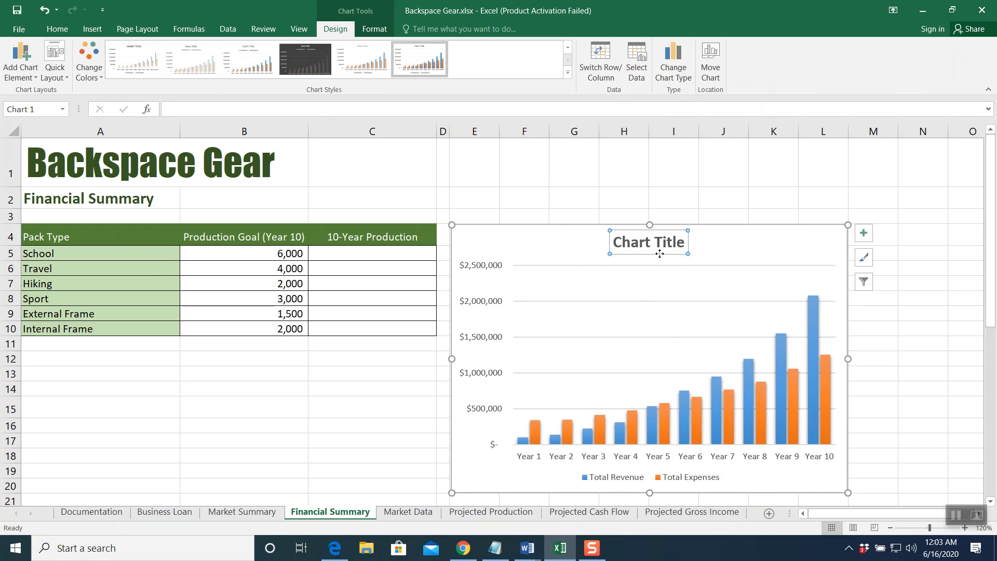
{"action": "key", "text": "Delete"}
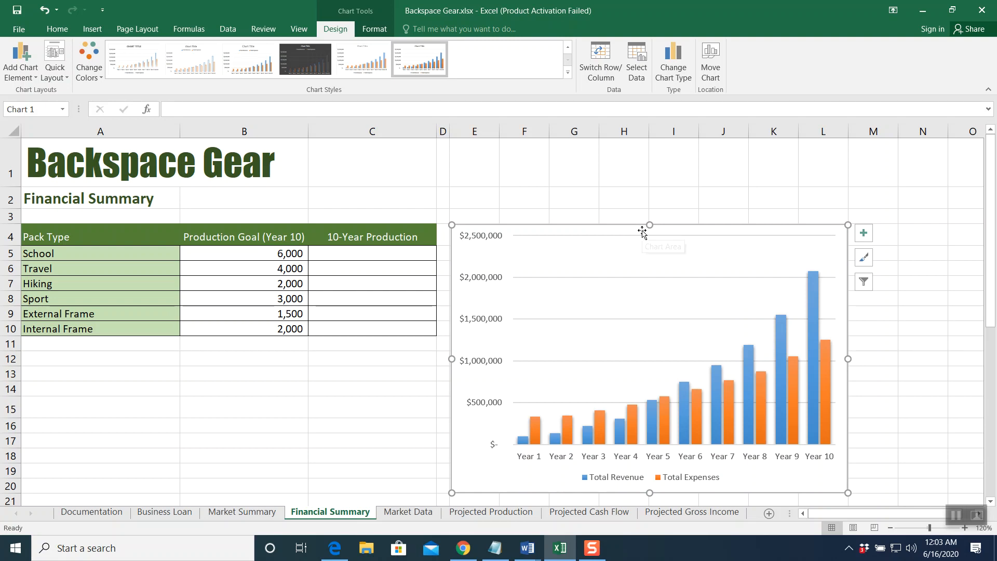
{"action": "left_click", "coordinate": [865, 233]}
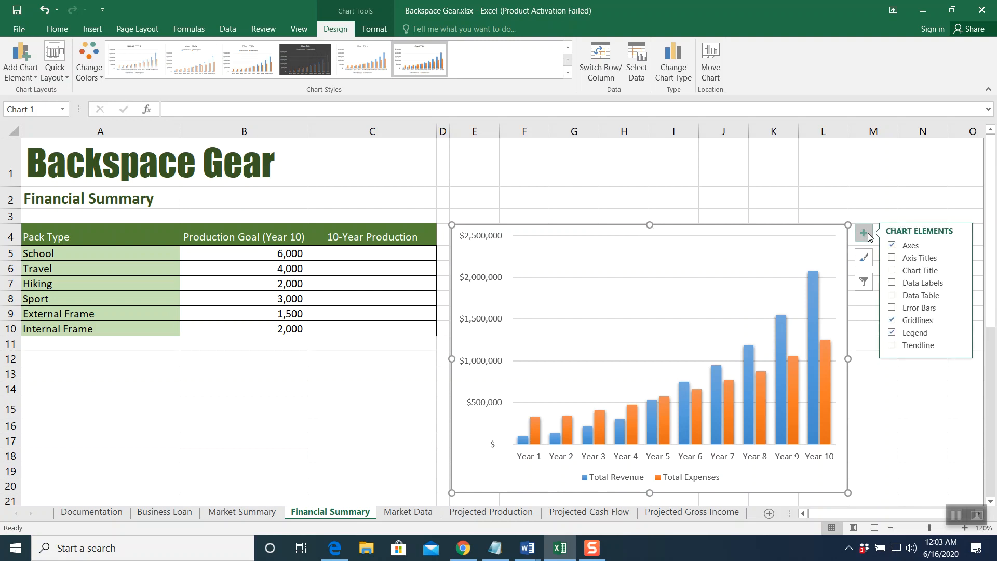
{"action": "left_click", "coordinate": [891, 271]}
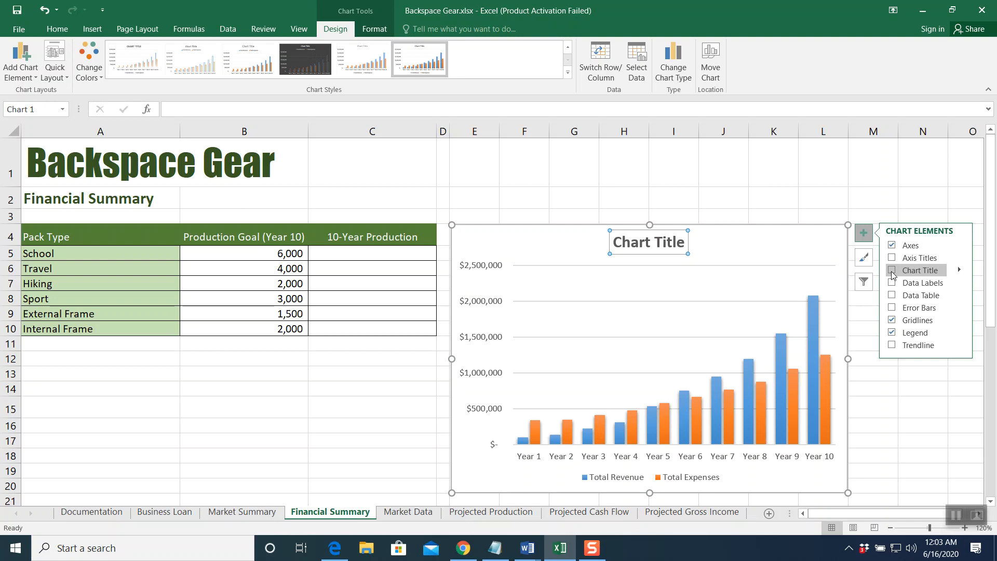
- Retitle the column chart "Projected Revenue and Expenses"
{"action": "left_click", "coordinate": [678, 243]}
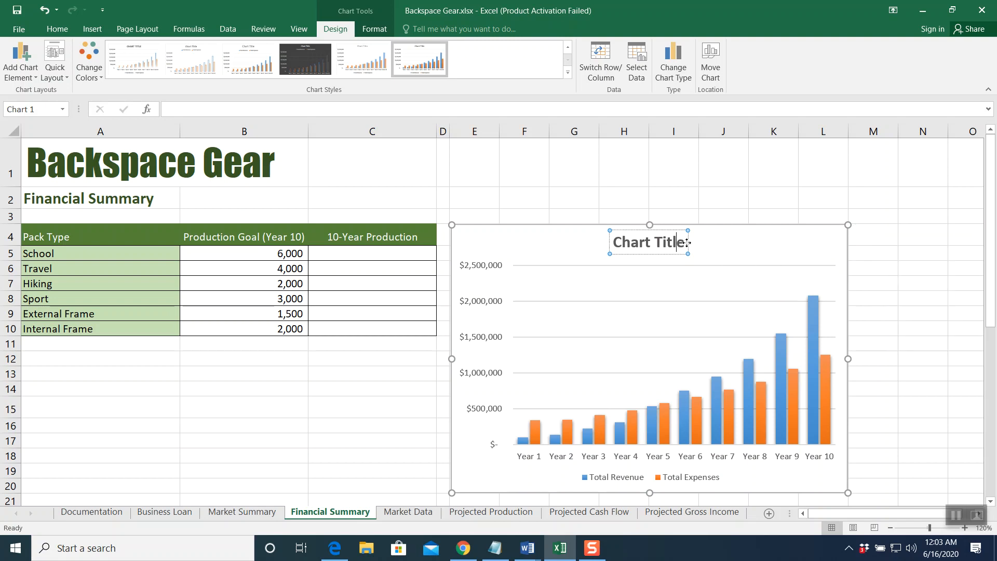
{"action": "key", "text": "BackSpace"}
{"action": "key", "text": "BackSpace"}
{"action": "key", "text": "BackSpace"}
{"action": "key", "text": "BackSpace"}
{"action": "key", "text": "BackSpace"}
{"action": "key", "text": "BackSpace"}
{"action": "key", "text": "BackSpace"}
{"action": "key", "text": "BackSpace"}
{"action": "key", "text": "BackSpace"}
{"action": "key", "text": "BackSpace"}
{"action": "key", "text": "BackSpace"}
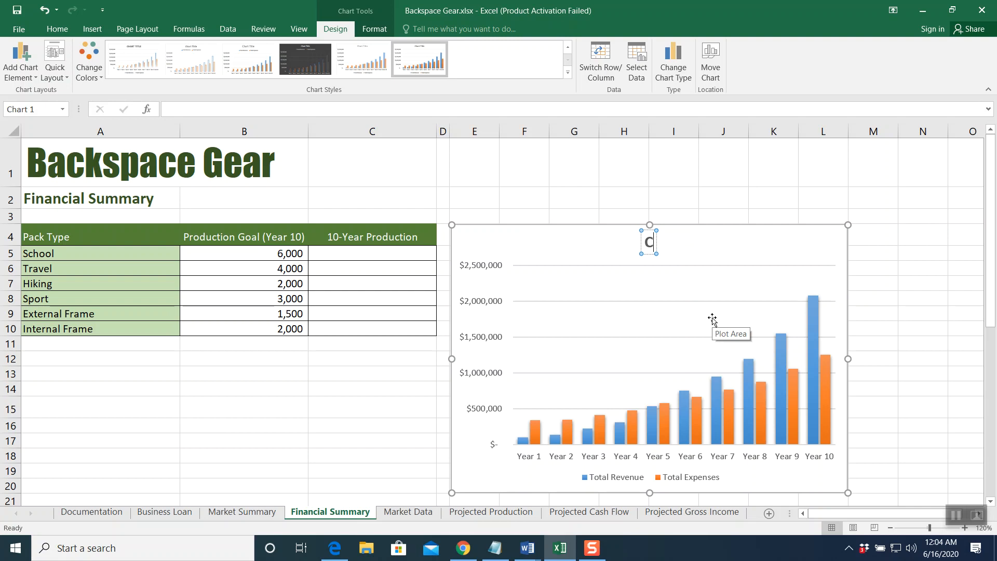
{"action": "type", "text": "Projected"}
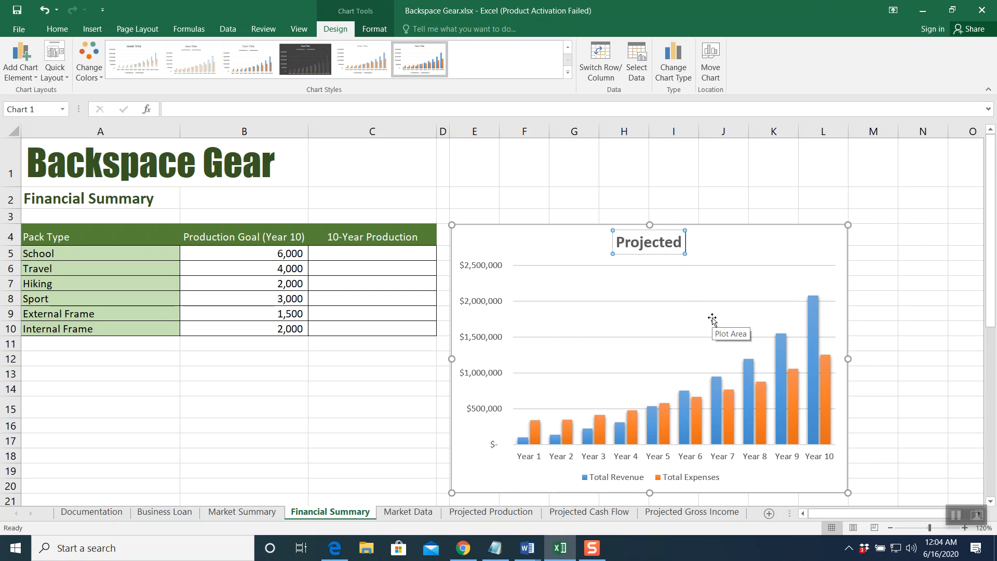
{"action": "type", "text": " Reve"}
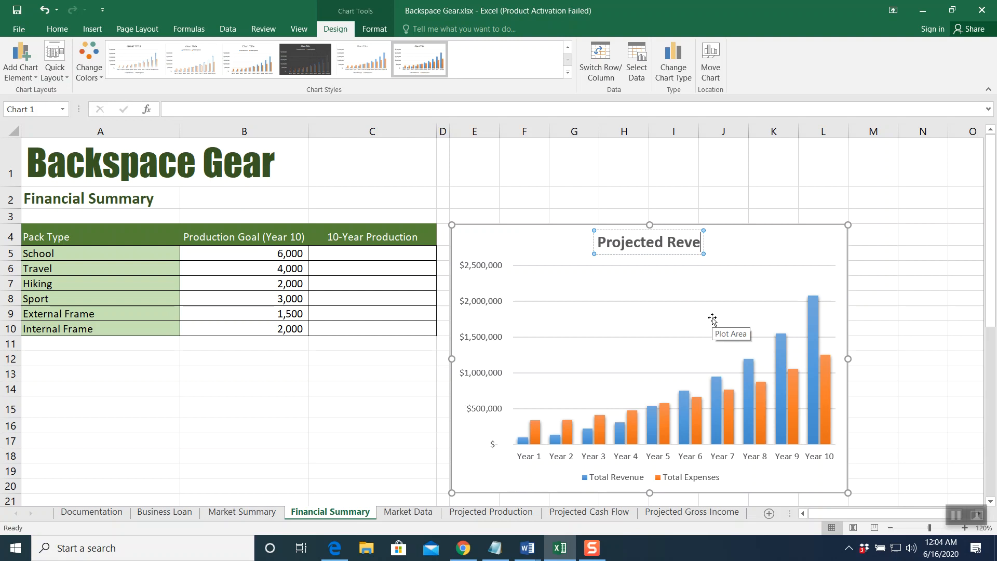
{"action": "type", "text": "nue and"}
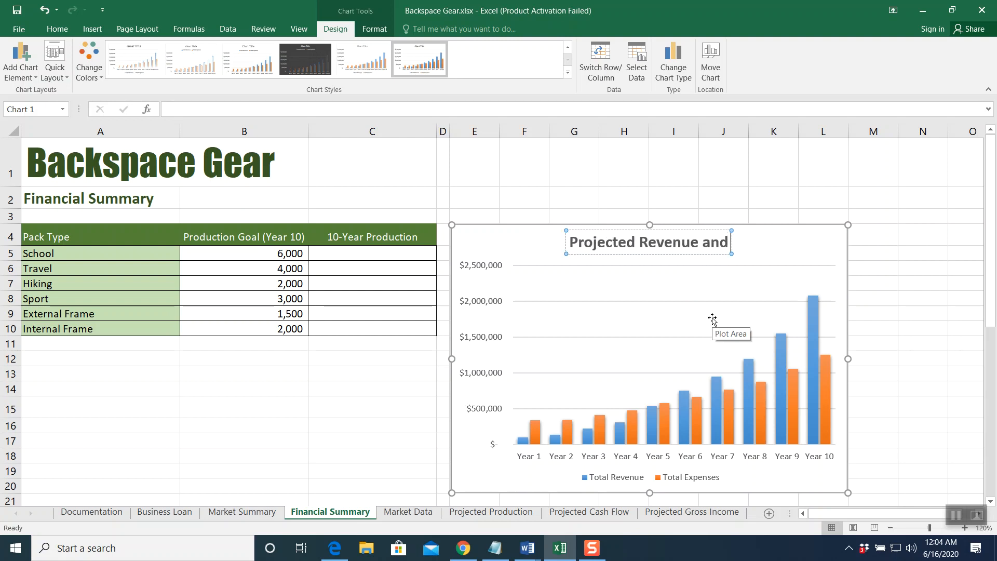
{"action": "type", "text": " Expenses"}
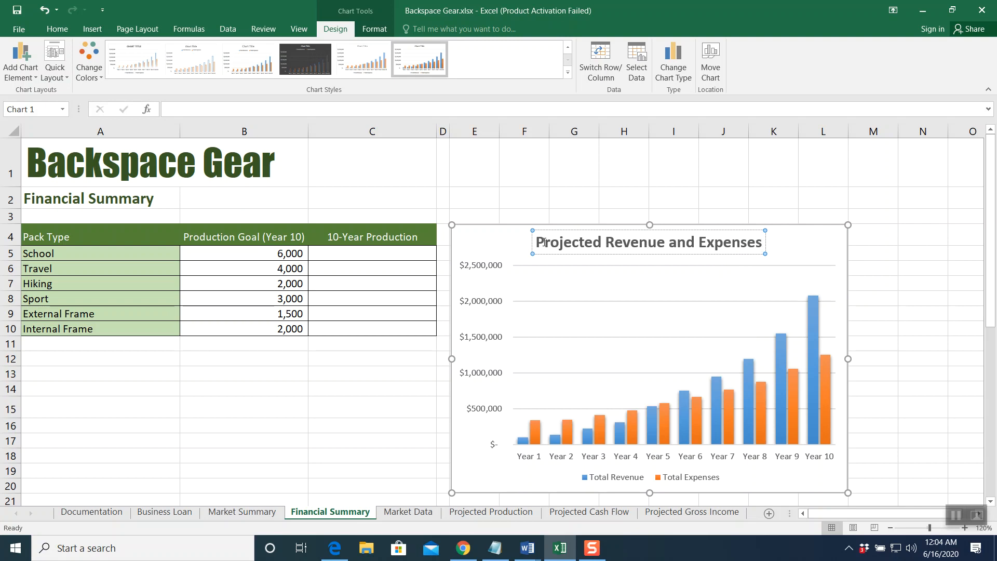
- Format the column chart title "Projected Revenue and Expenses" in Calibri Light with a darker shade of the green theme color
{"action": "left_click_drag", "start_coordinate": [535, 242], "coordinate": [763, 242]}
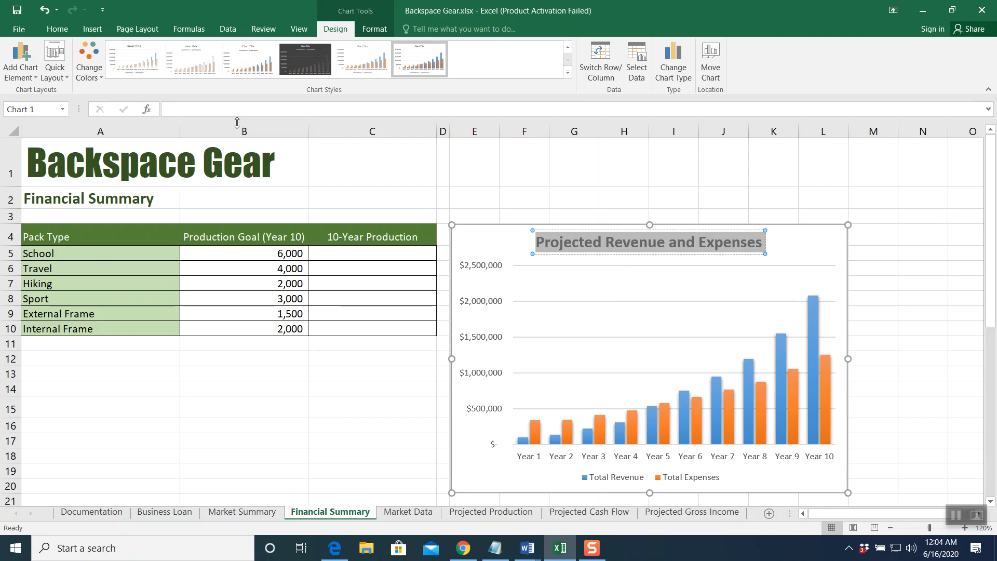
{"action": "left_click", "coordinate": [56, 30]}
{"action": "left_click", "coordinate": [154, 51]}
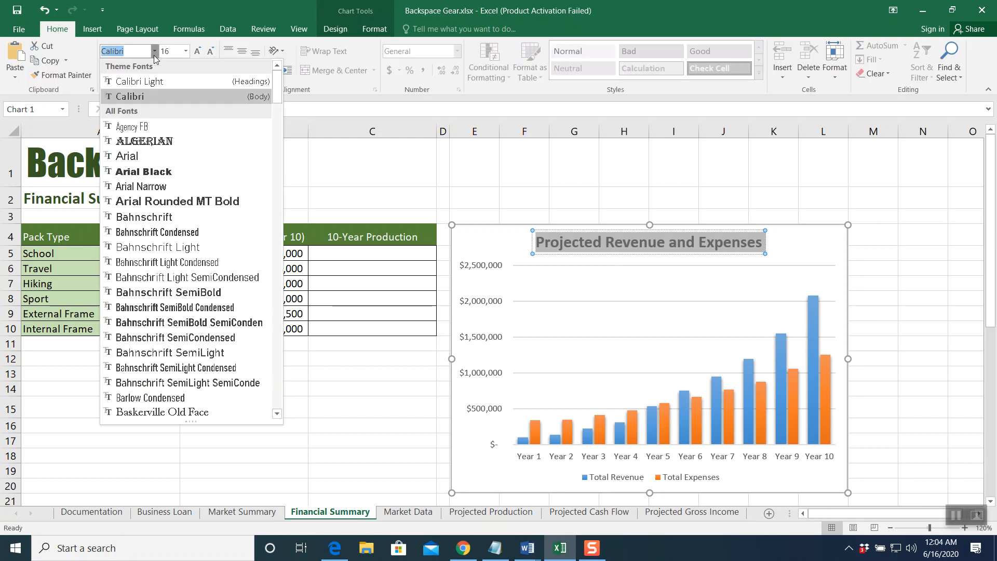
{"action": "left_click", "coordinate": [155, 79]}
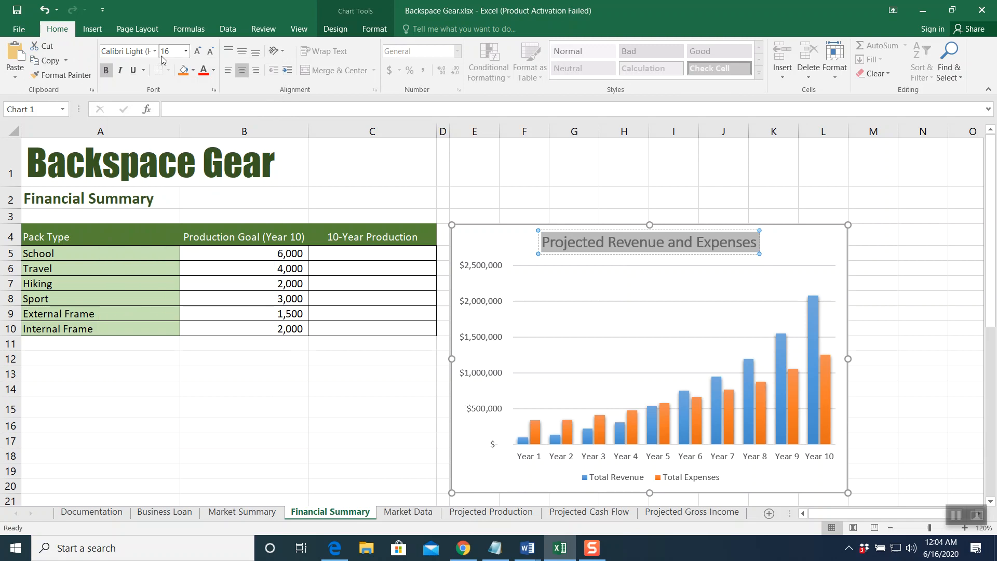
{"action": "left_click", "coordinate": [213, 71]}
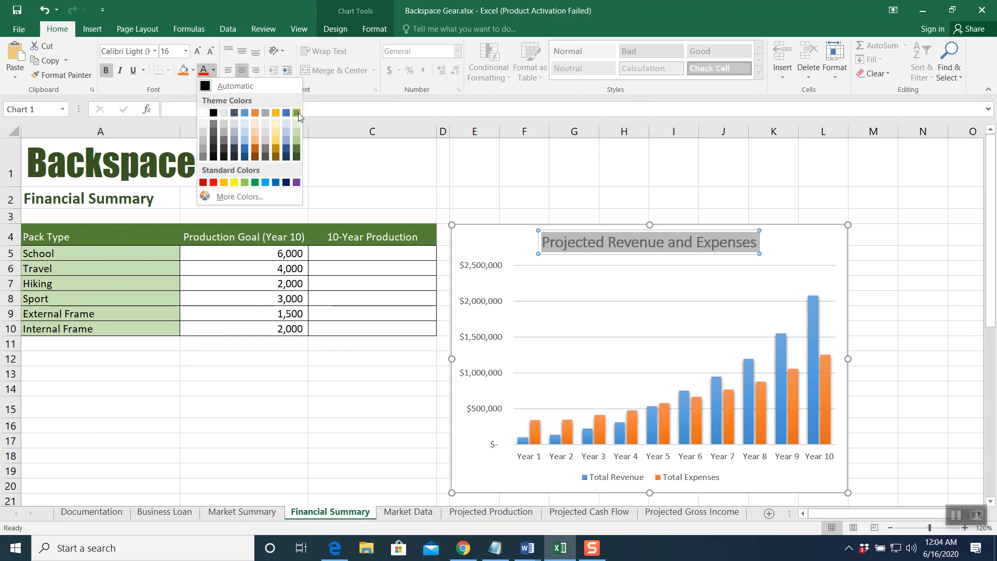
{"action": "left_click", "coordinate": [297, 151]}
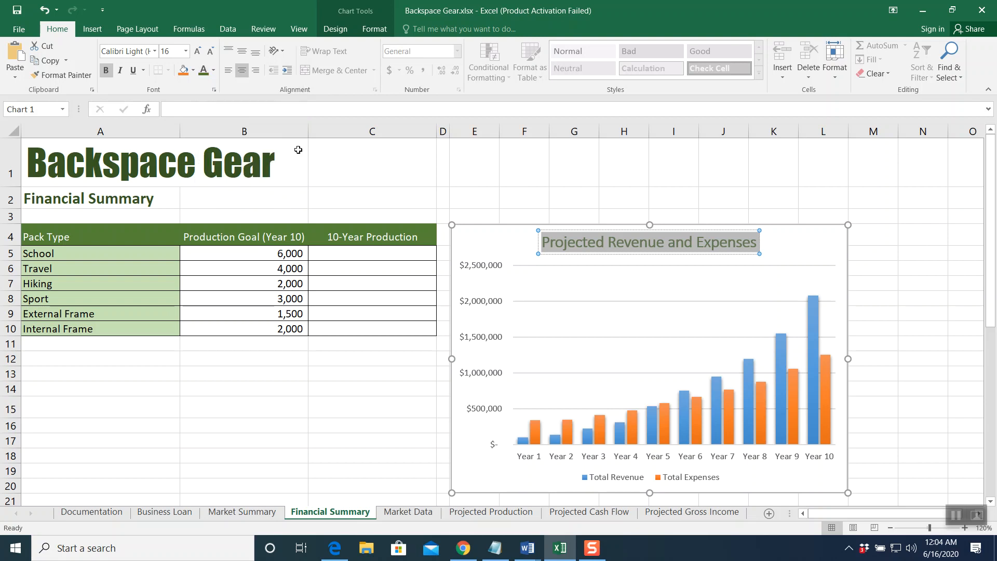
{"action": "left_click", "coordinate": [538, 196]}
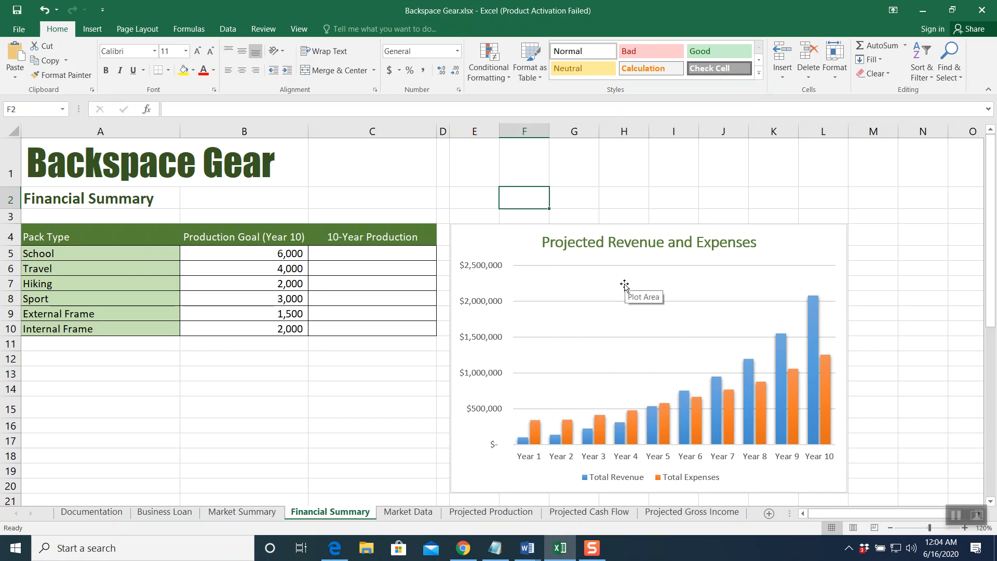
{"action": "left_click", "coordinate": [956, 515]}
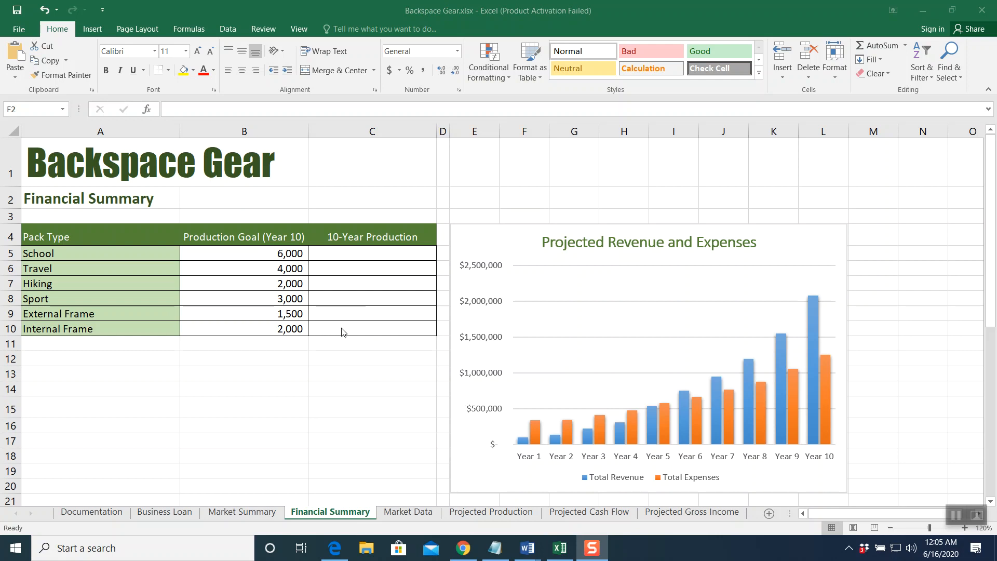
- Open the Projected Cash Flow sheet, clear the previous multi-range selection and bring the expense rows into view
{"action": "left_click", "coordinate": [607, 513]}
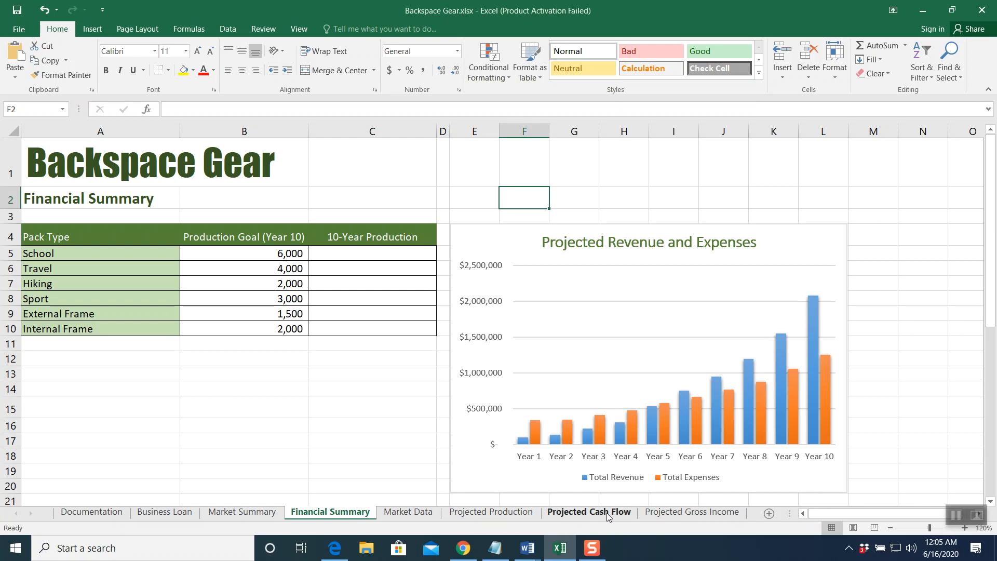
{"action": "left_click", "coordinate": [607, 513]}
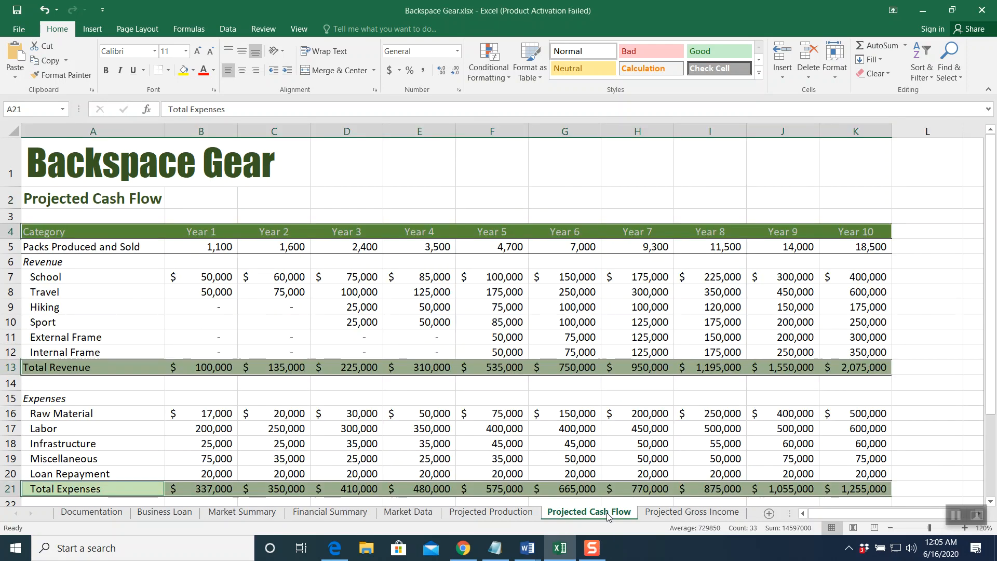
{"action": "left_click", "coordinate": [440, 413]}
{"action": "scroll", "coordinate": [391, 349], "scroll_direction": "down", "scroll_amount": 1}
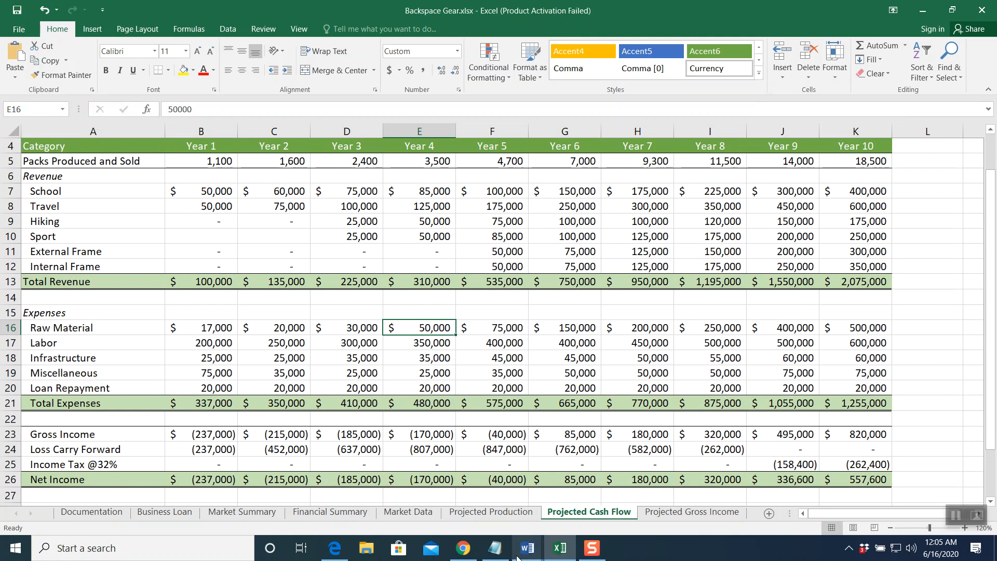
- Switch to the Word notes document and look up the cell ranges for the expenses chart
{"action": "mouse_move", "coordinate": [523, 555]}
{"action": "left_click", "coordinate": [490, 497]}
{"action": "scroll", "coordinate": [455, 318], "scroll_direction": "down", "scroll_amount": 2}
{"action": "scroll", "coordinate": [455, 317], "scroll_direction": "down", "scroll_amount": 5}
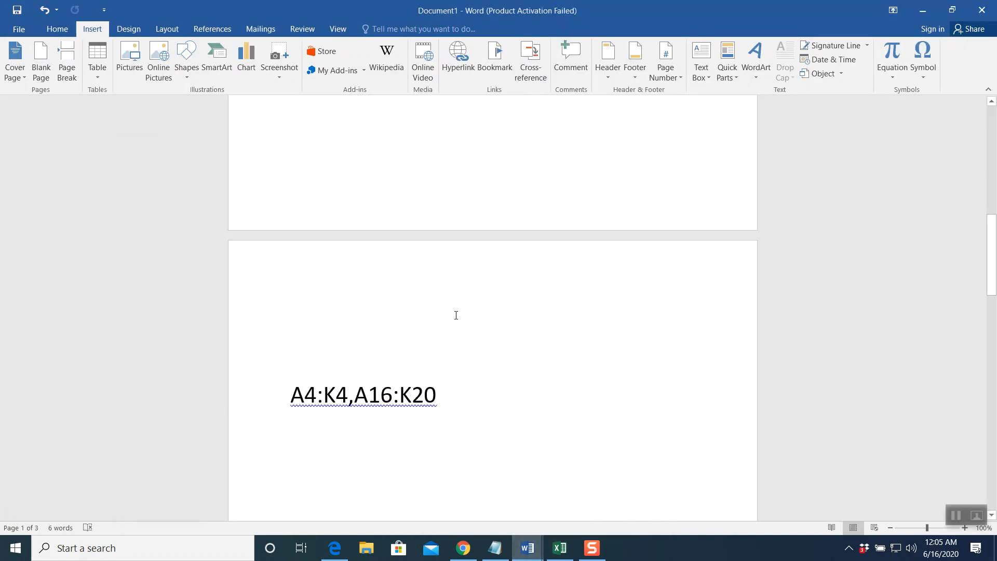
{"action": "scroll", "coordinate": [456, 315], "scroll_direction": "down", "scroll_amount": 1}
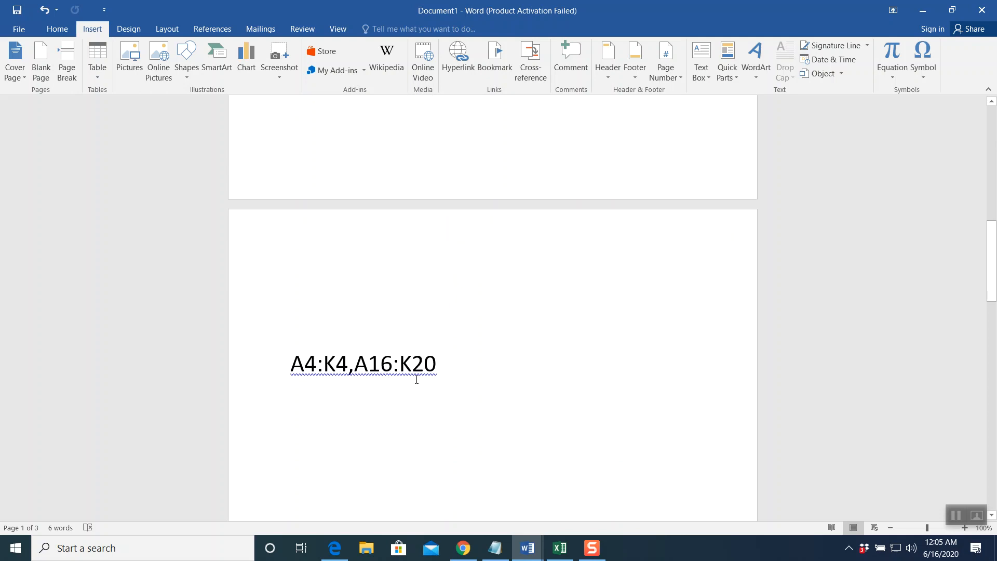
- Switch back to Excel and insert a 2-D stacked column chart from ranges A4:K4 and A16:K20 of Projected Cash Flow
{"action": "left_click", "coordinate": [560, 546]}
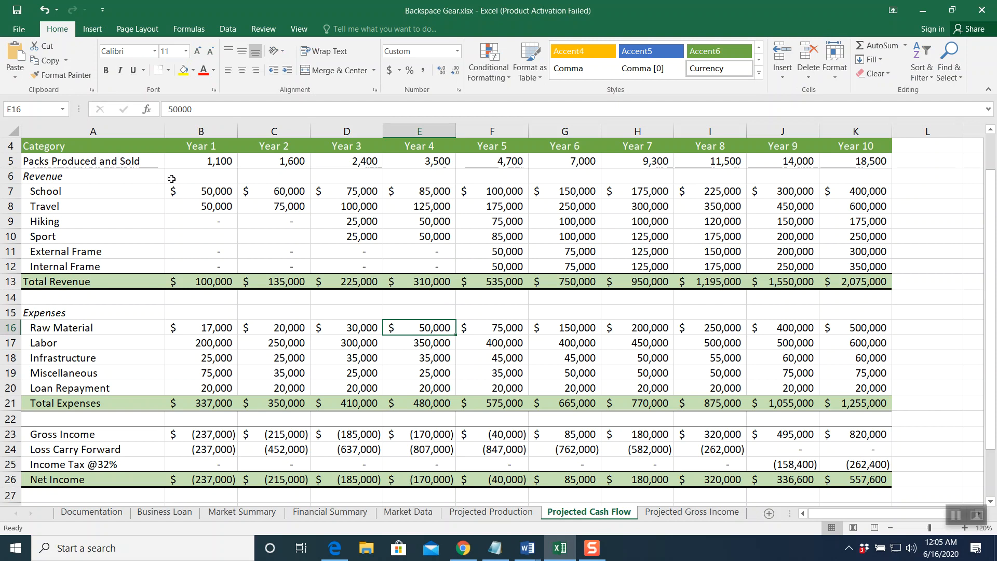
{"action": "left_click", "coordinate": [91, 145]}
{"action": "left_click_drag", "start_coordinate": [88, 147], "coordinate": [843, 149]}
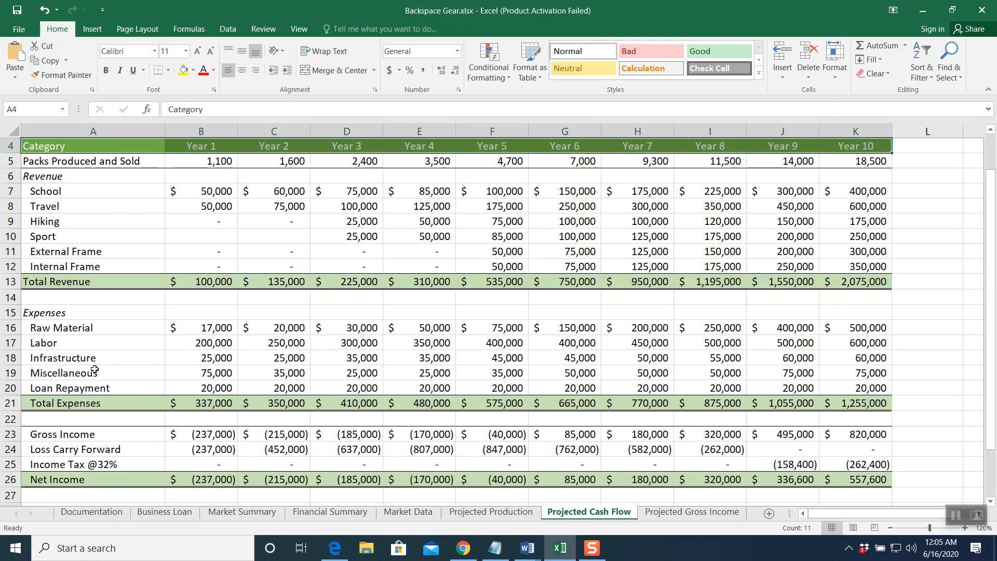
{"action": "left_click_drag", "start_coordinate": [90, 327], "coordinate": [842, 386]}
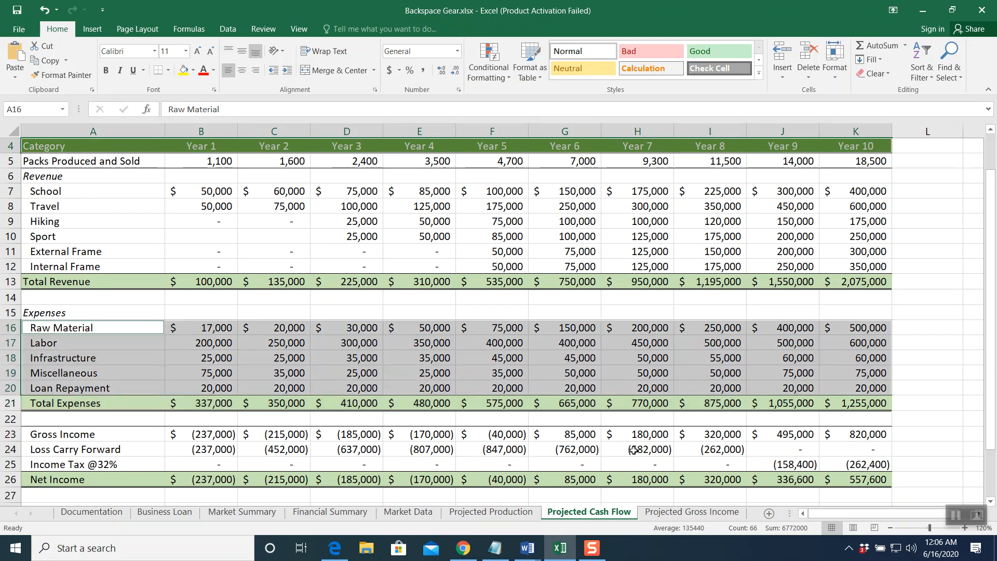
{"action": "left_click", "coordinate": [99, 33]}
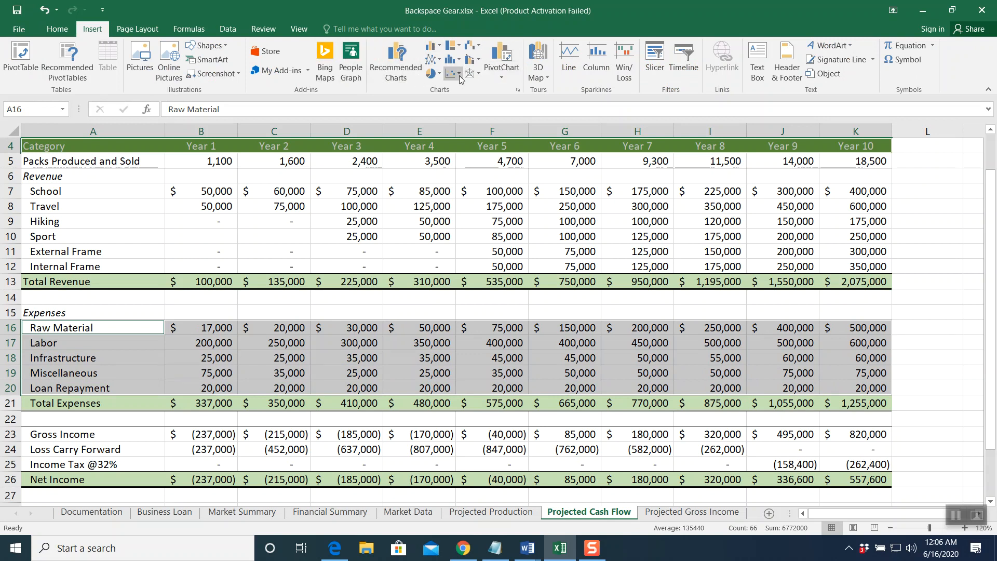
{"action": "left_click", "coordinate": [439, 47]}
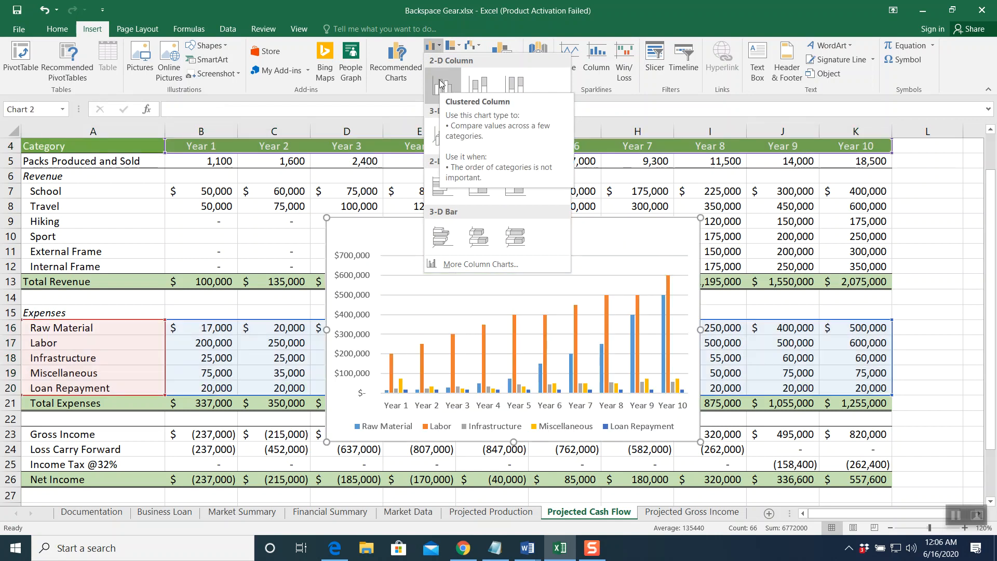
{"action": "left_click", "coordinate": [473, 85]}
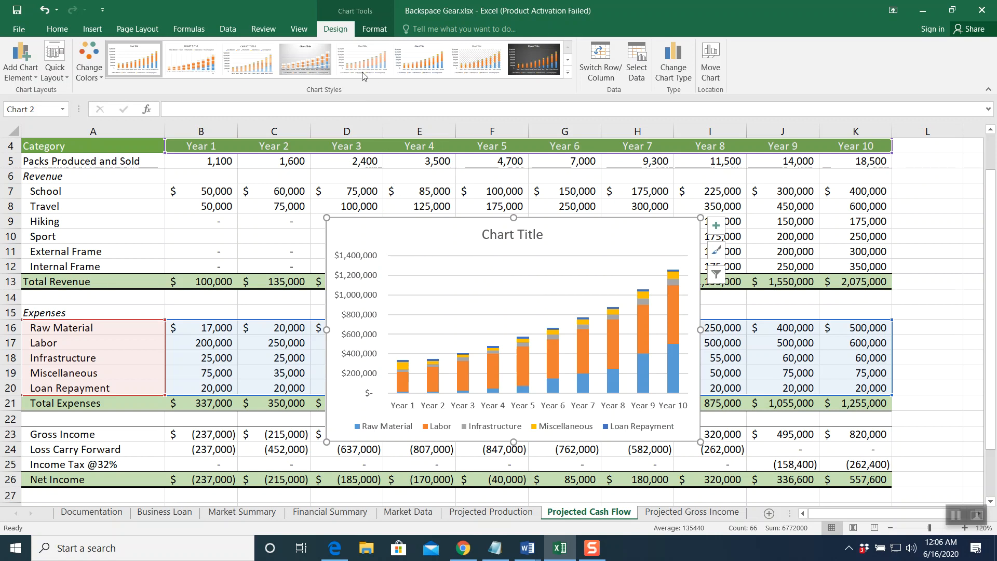
- Move the stacked column chart to the Financial Summary sheet as an embedded object
{"action": "left_click", "coordinate": [711, 63]}
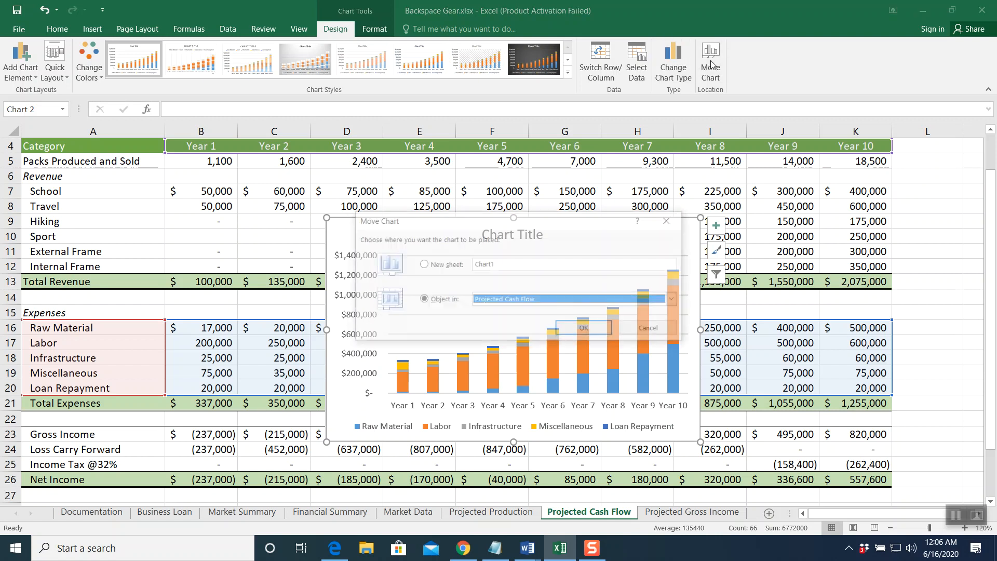
{"action": "left_click", "coordinate": [677, 300]}
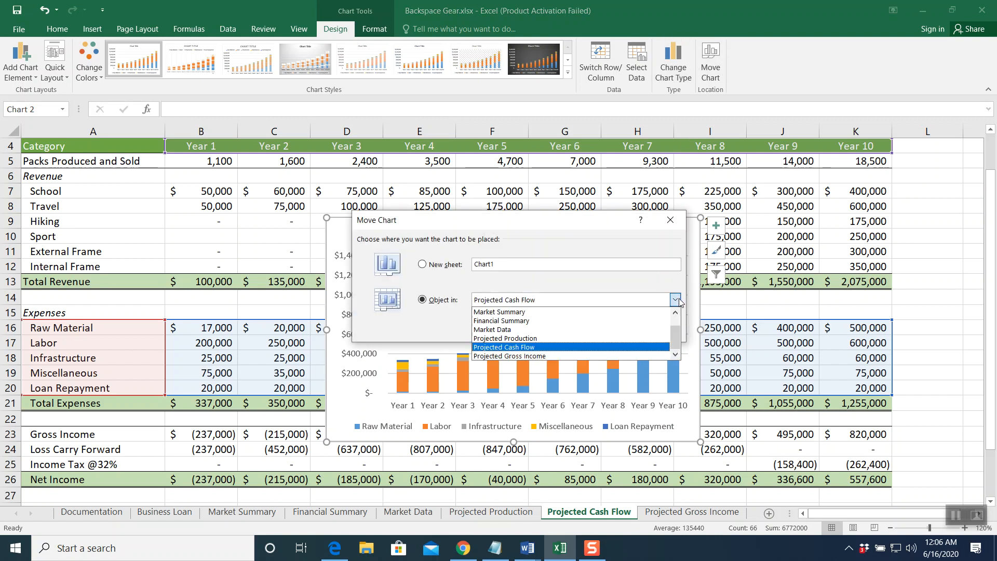
{"action": "left_click", "coordinate": [546, 321]}
{"action": "left_click", "coordinate": [578, 327]}
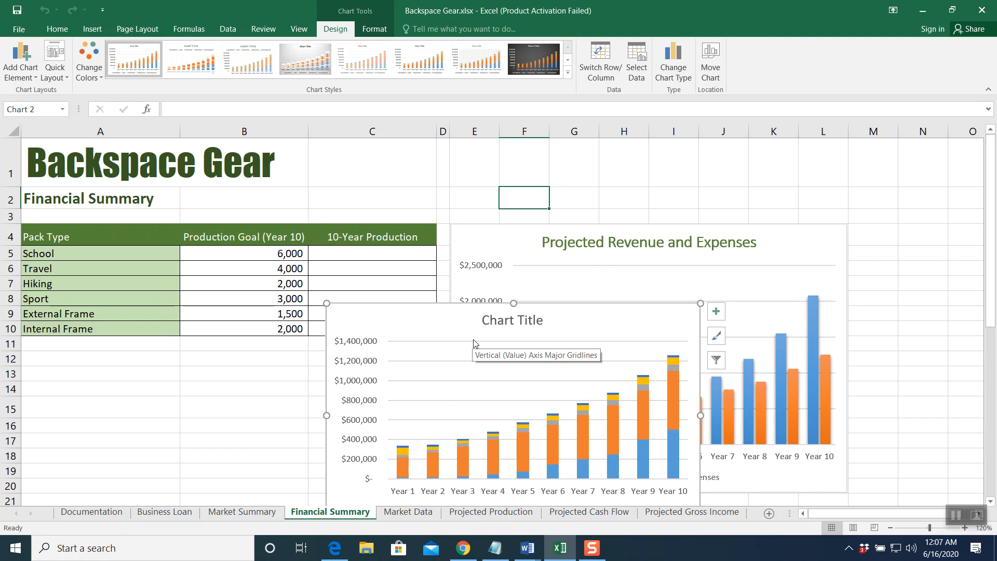
{"action": "scroll", "coordinate": [474, 343], "scroll_direction": "down", "scroll_amount": 1}
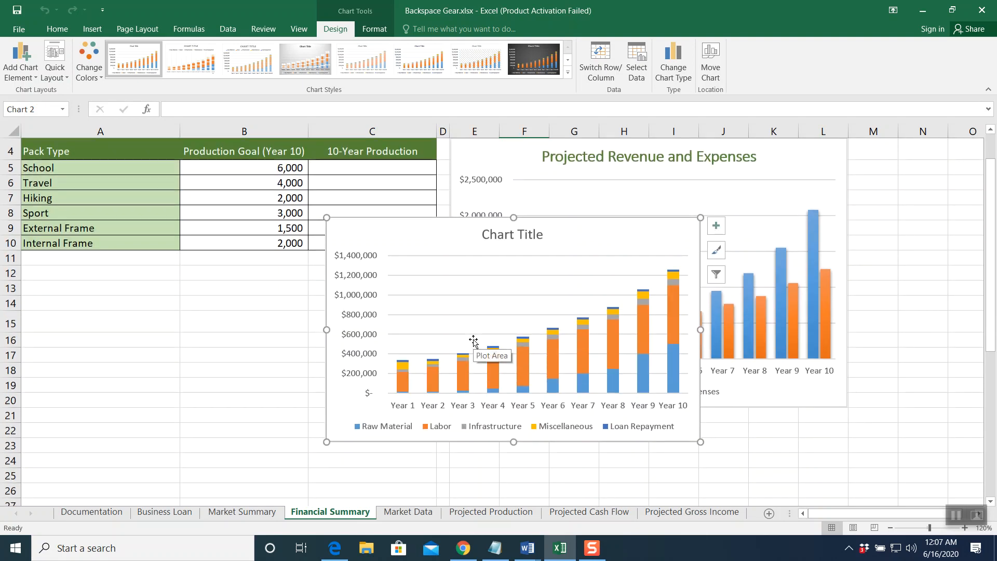
- Fit the stacked column chart over E22:L38 below the revenue and expenses chart and apply the last chart style in the gallery
{"action": "scroll", "coordinate": [474, 343], "scroll_direction": "down", "scroll_amount": 1}
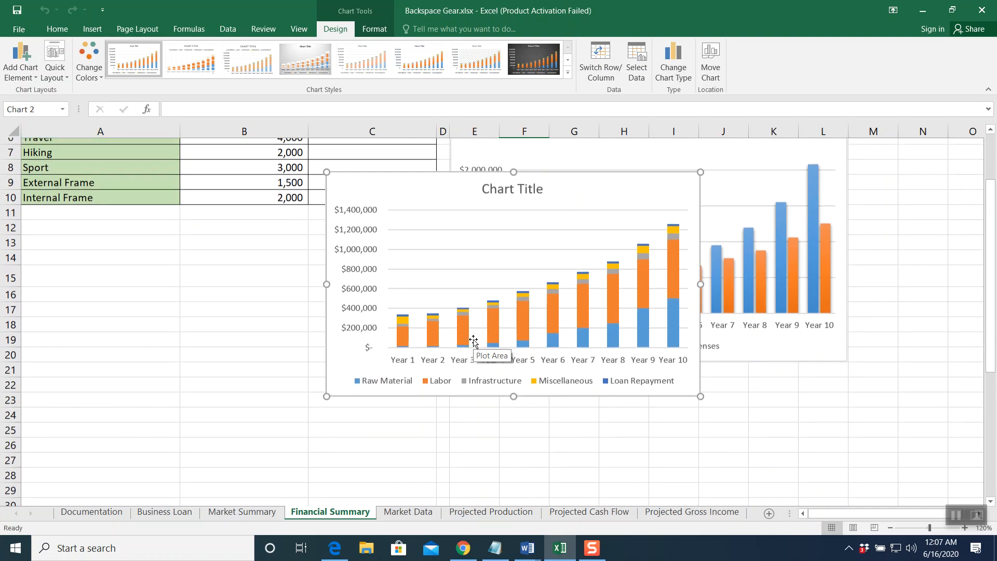
{"action": "left_click_drag", "start_coordinate": [431, 175], "coordinate": [556, 379]}
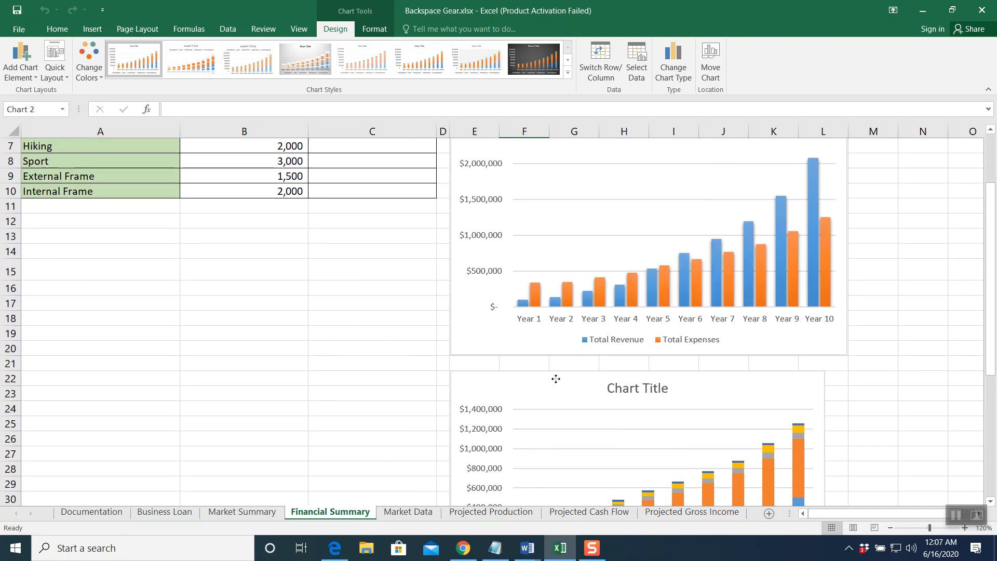
{"action": "scroll", "coordinate": [592, 244], "scroll_direction": "down", "scroll_amount": 3}
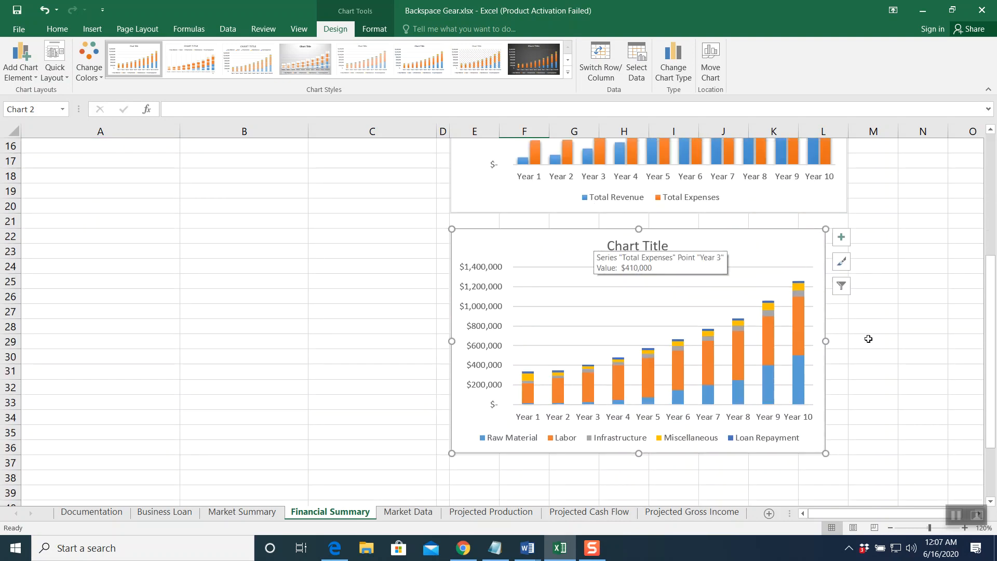
{"action": "left_click_drag", "start_coordinate": [826, 341], "coordinate": [849, 341]}
{"action": "left_click_drag", "start_coordinate": [649, 455], "coordinate": [649, 484]}
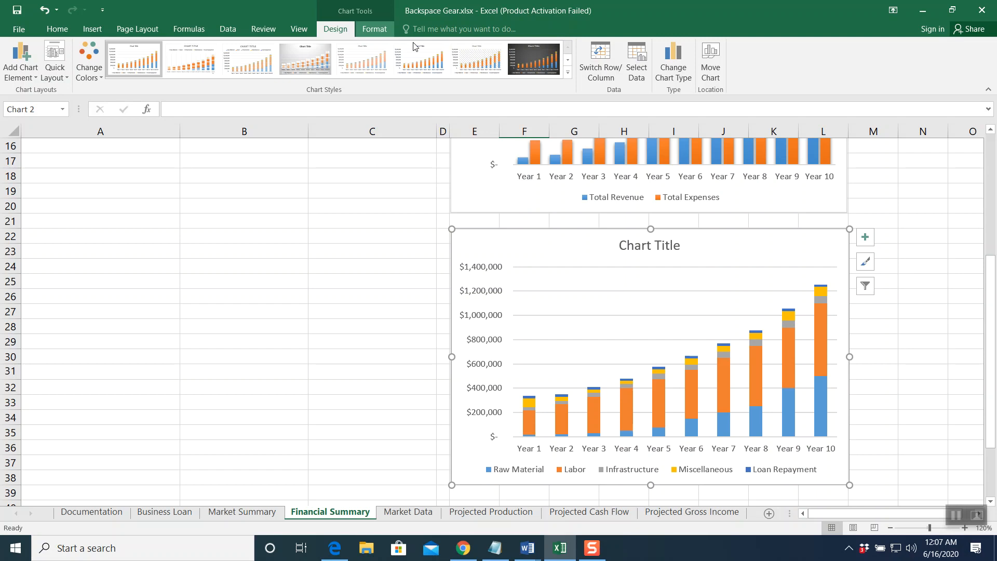
{"action": "left_click", "coordinate": [568, 72]}
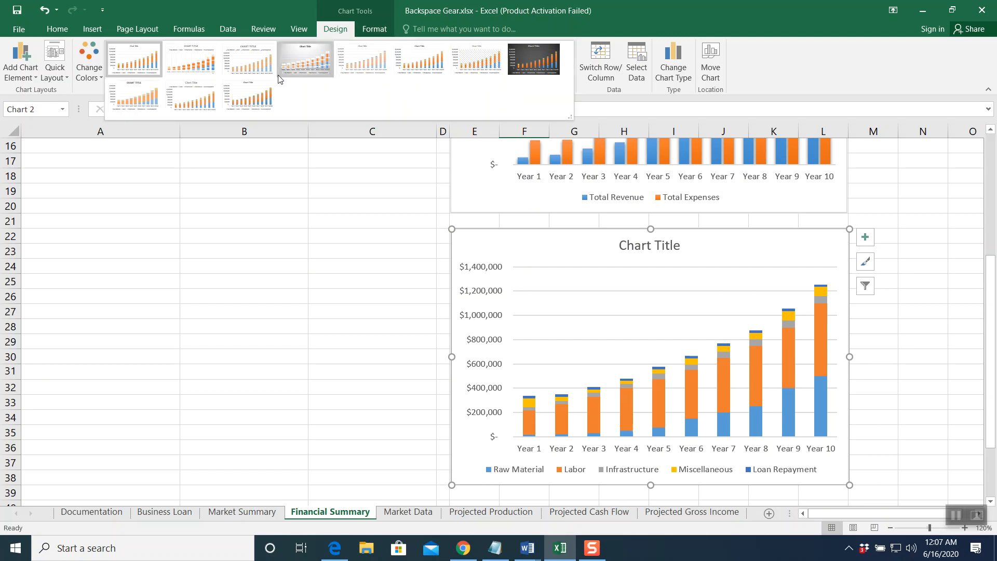
{"action": "left_click", "coordinate": [262, 89]}
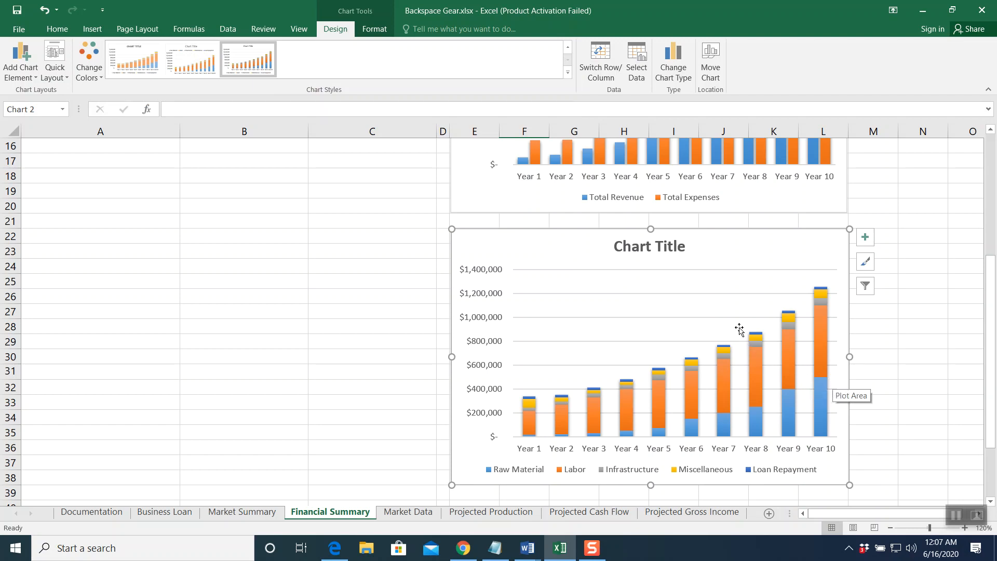
- Replace the stacked column chart's placeholder title with "Breakdown of Business Expenses"
{"action": "left_click", "coordinate": [628, 244]}
{"action": "left_click", "coordinate": [682, 245]}
{"action": "mouse_move", "coordinate": [662, 375]}
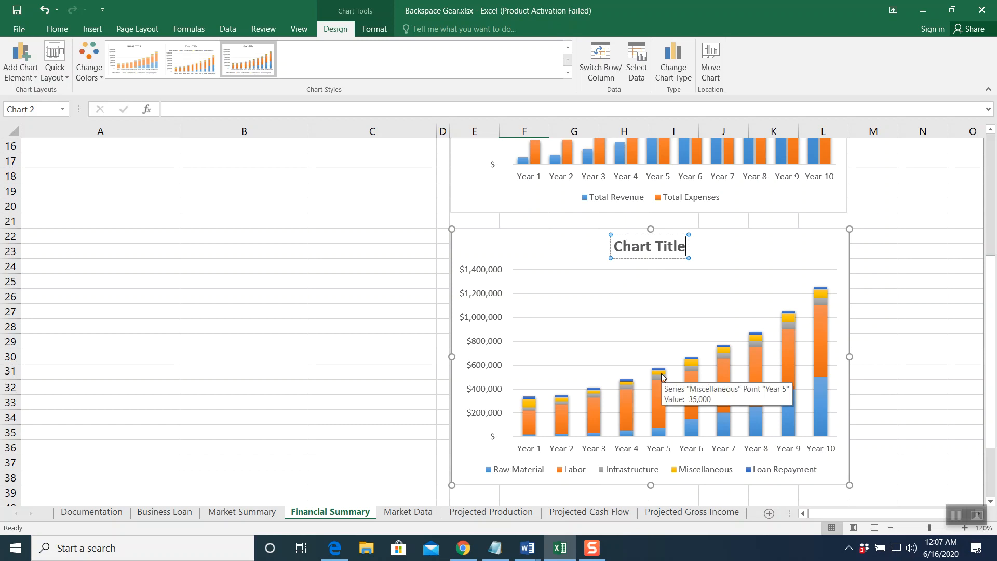
{"action": "key", "text": "BackSpace"}
{"action": "key", "text": "BackSpace"}
{"action": "key", "text": "BackSpace"}
{"action": "key", "text": "BackSpace"}
{"action": "key", "text": "BackSpace"}
{"action": "key", "text": "BackSpace"}
{"action": "key", "text": "BackSpace"}
{"action": "key", "text": "BackSpace"}
{"action": "key", "text": "BackSpace"}
{"action": "key", "text": "BackSpace"}
{"action": "key", "text": "BackSpace"}
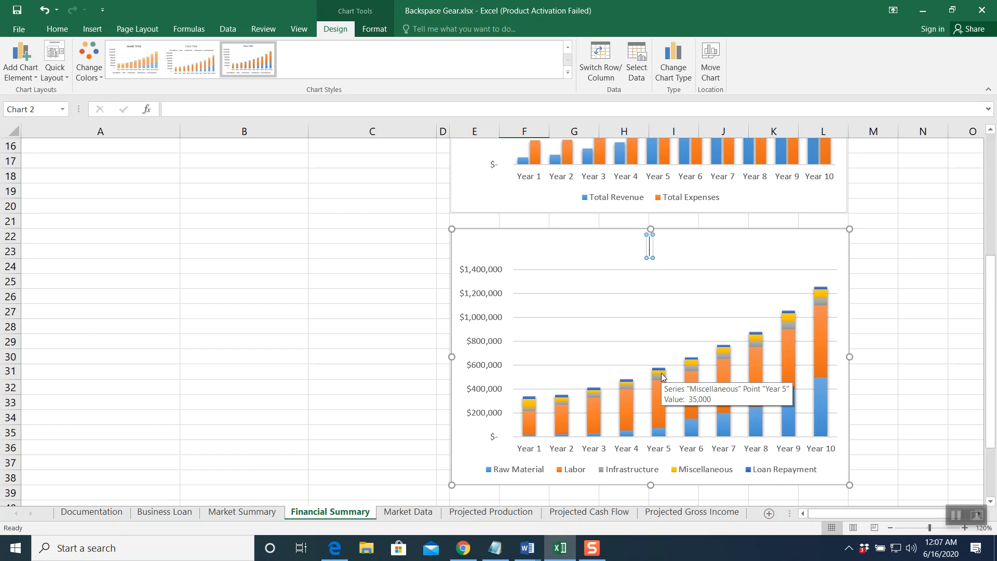
{"action": "type", "text": "Breakdown of Business"}
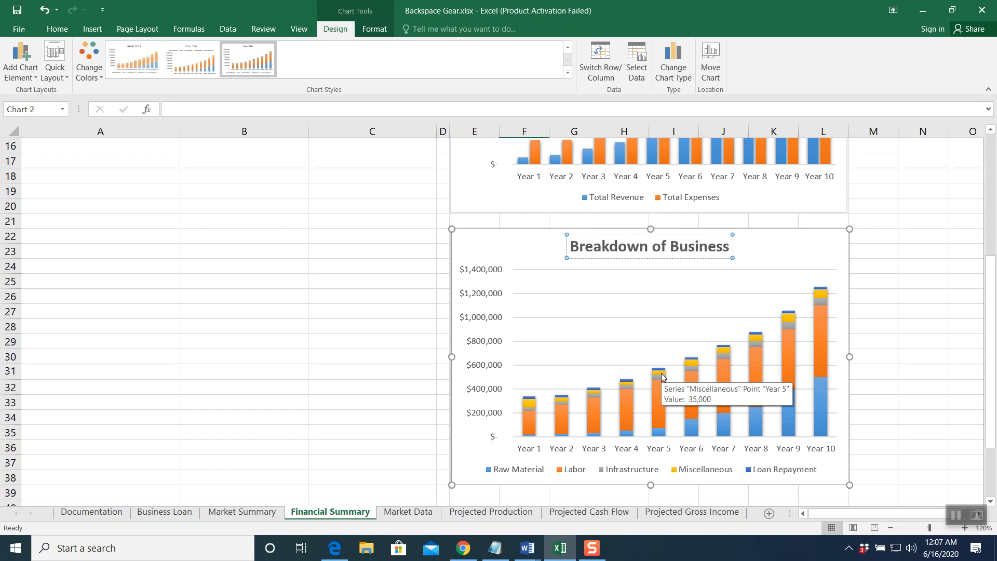
{"action": "type", "text": " Ep"}
{"action": "key", "text": "BackSpace"}
{"action": "type", "text": "z"}
{"action": "key", "text": "BackSpace"}
{"action": "type", "text": "xpenses"}
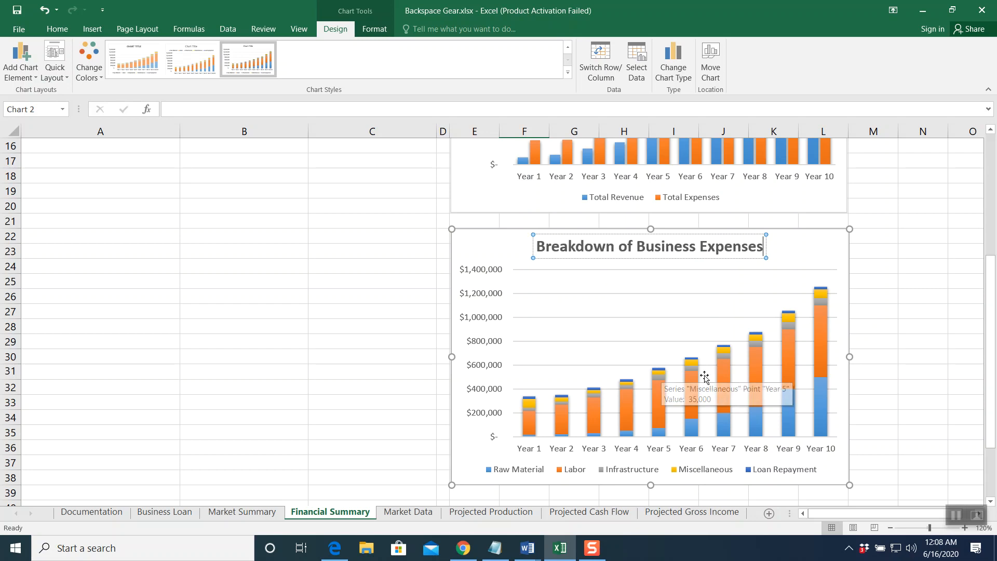
- Format the Breakdown of Business Expenses title with the Calibri Light heading font and a dark green theme color
{"action": "left_click_drag", "start_coordinate": [537, 249], "coordinate": [745, 254]}
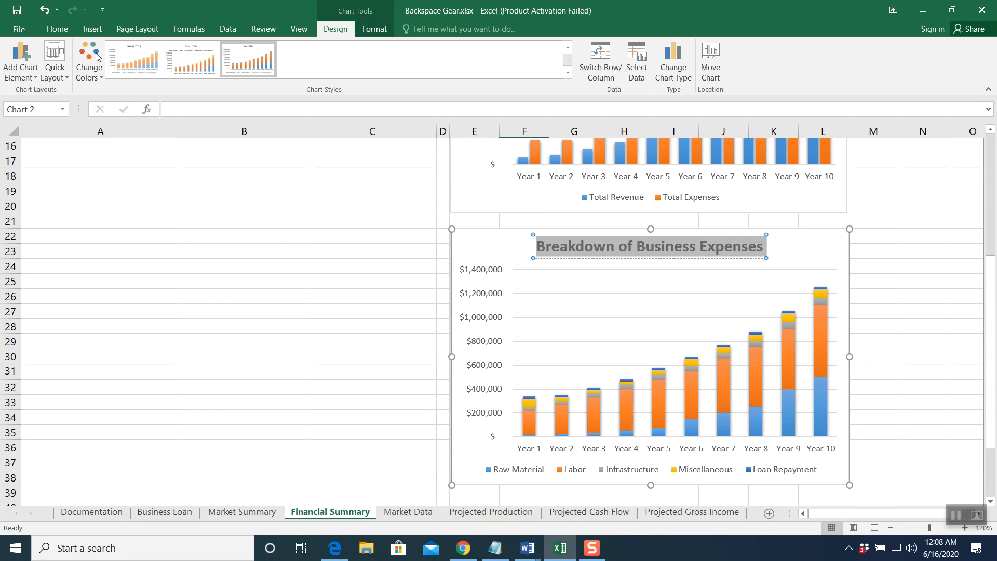
{"action": "left_click", "coordinate": [57, 29]}
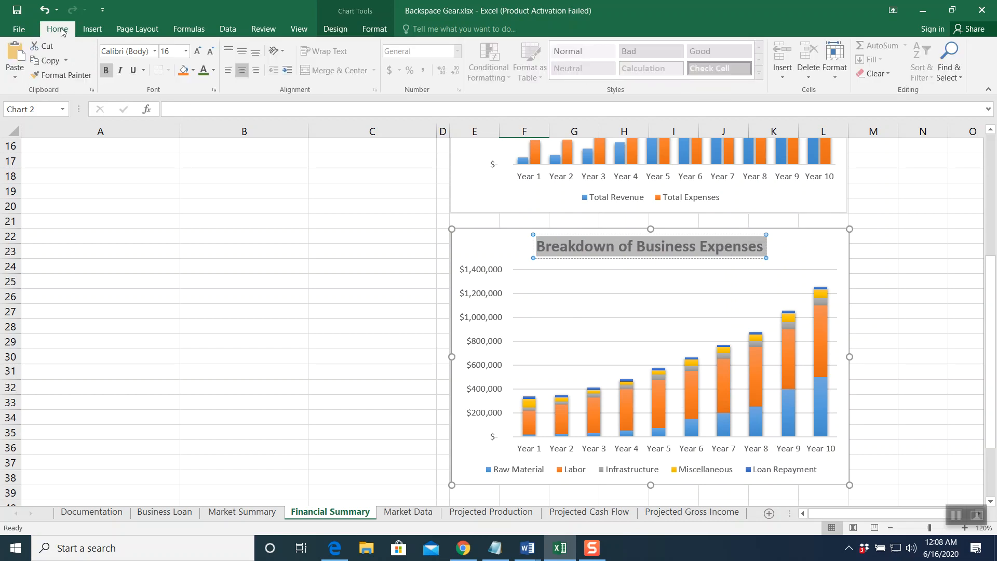
{"action": "left_click", "coordinate": [154, 54]}
{"action": "left_click", "coordinate": [146, 79]}
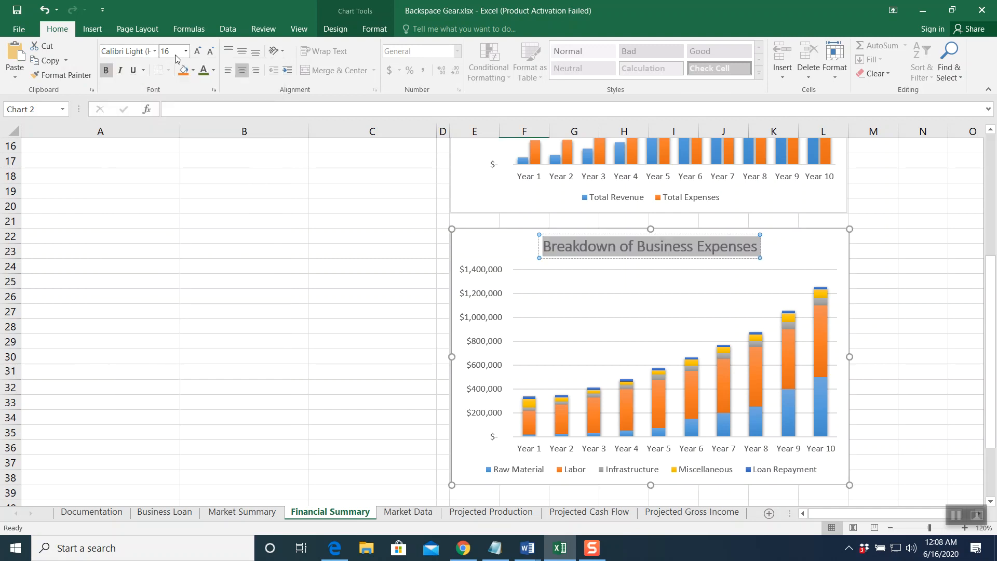
{"action": "left_click", "coordinate": [213, 70]}
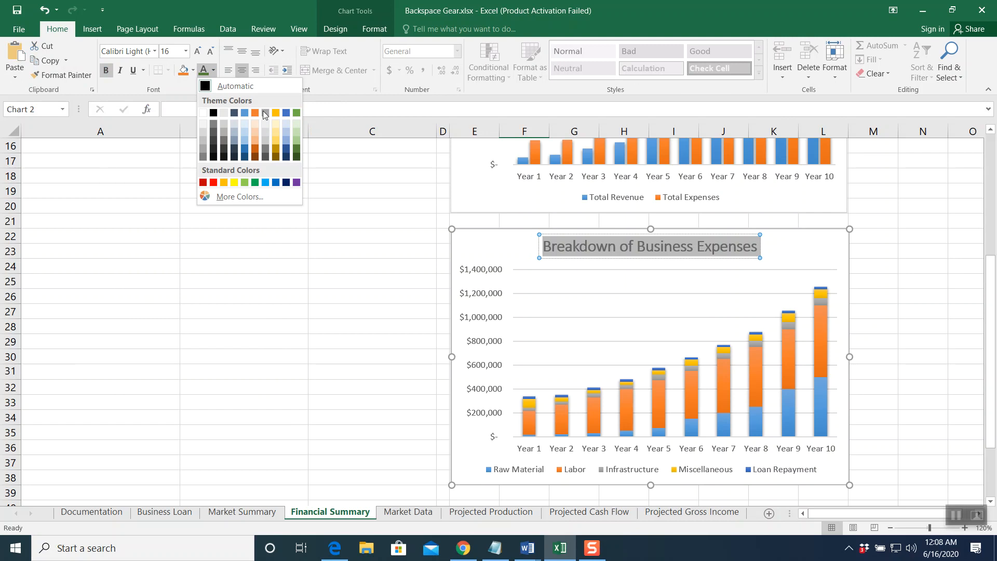
{"action": "left_click", "coordinate": [298, 150]}
{"action": "left_click", "coordinate": [340, 185]}
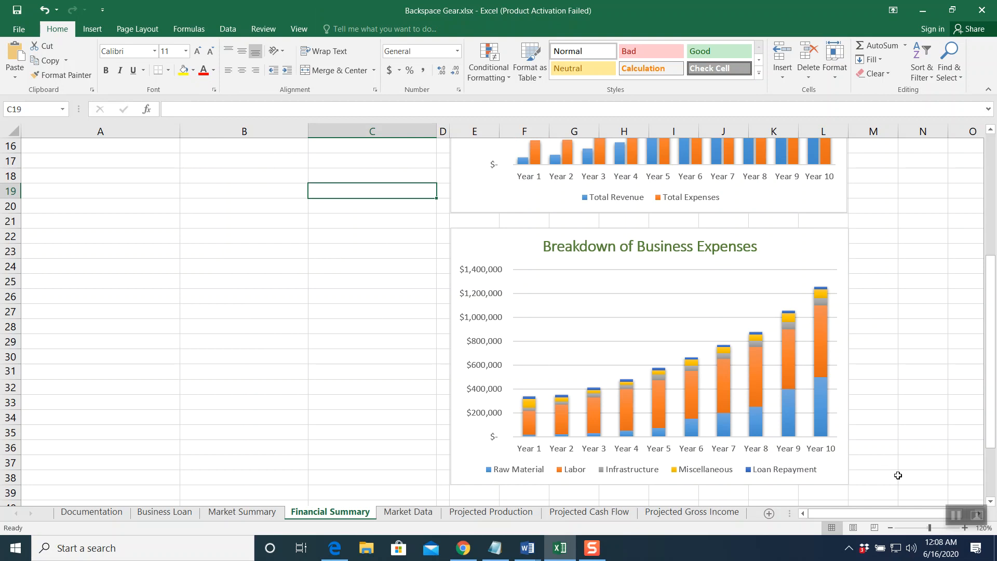
- Open the Projected Cash Flow sheet and look up the cell ranges noted for the next chart in Word's Document1
{"action": "left_click", "coordinate": [954, 516]}
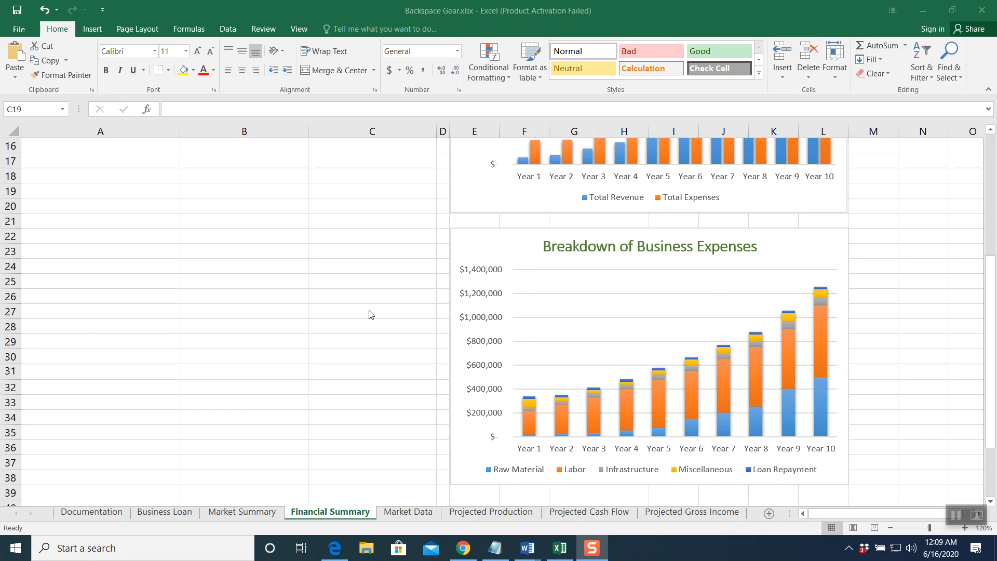
{"action": "left_click", "coordinate": [582, 512]}
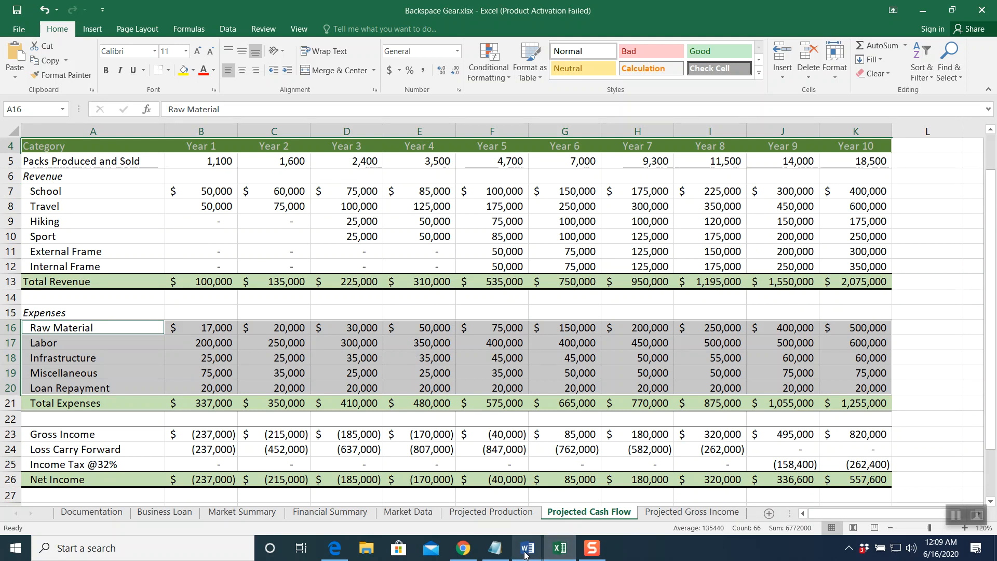
{"action": "mouse_move", "coordinate": [527, 550]}
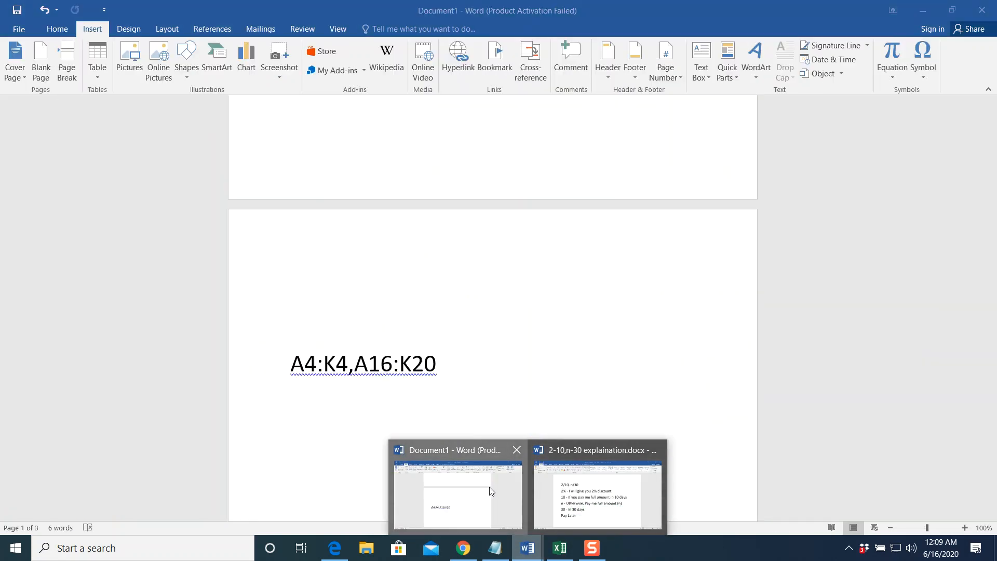
{"action": "left_click", "coordinate": [492, 491]}
{"action": "scroll", "coordinate": [399, 322], "scroll_direction": "down", "scroll_amount": 10}
{"action": "scroll", "coordinate": [400, 325], "scroll_direction": "down", "scroll_amount": 1}
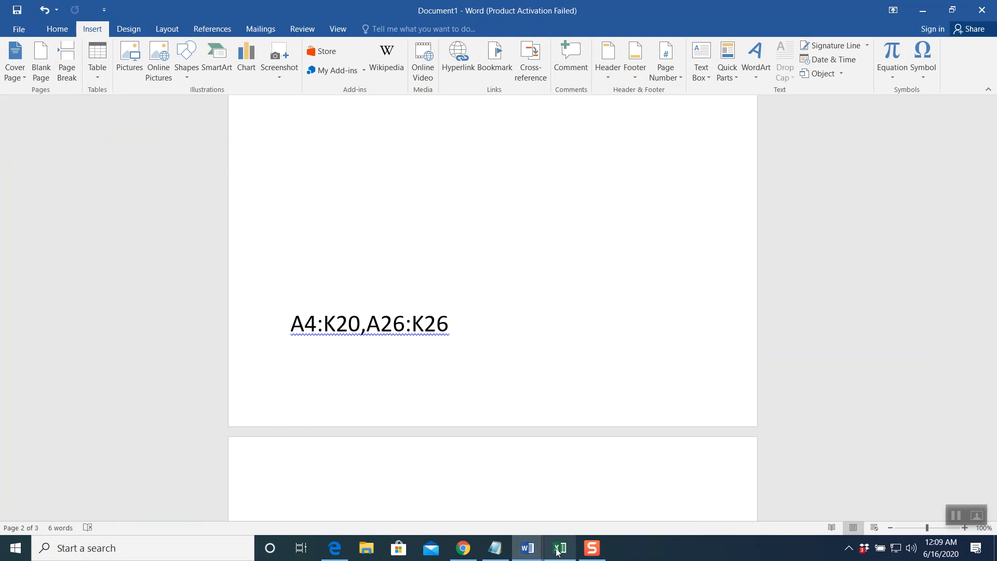
{"action": "left_click", "coordinate": [956, 514]}
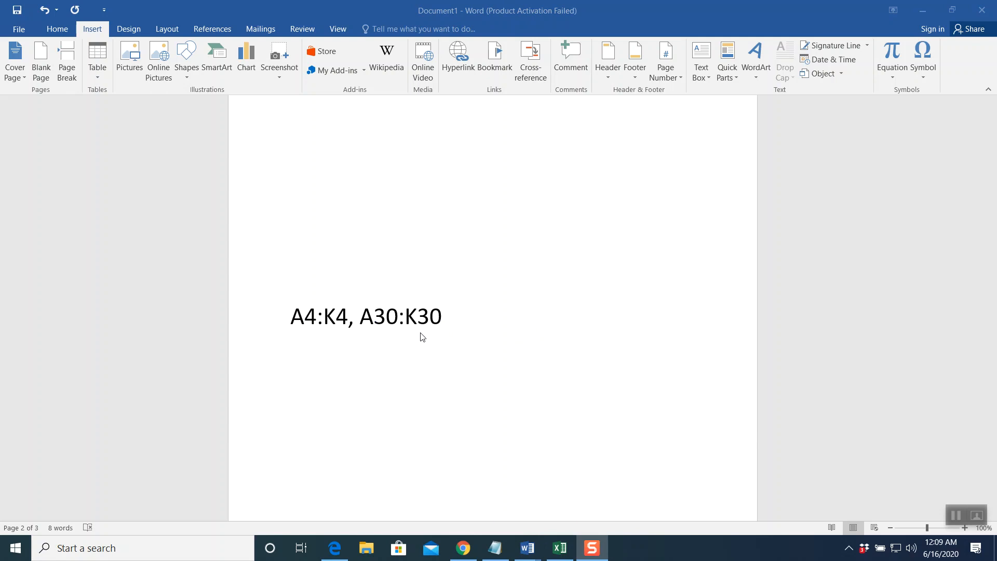
- Back in Excel, insert a recommended line chart from ranges A4:K4 and A30:K30 of the Projected Cash Flow sheet
{"action": "left_click", "coordinate": [559, 548]}
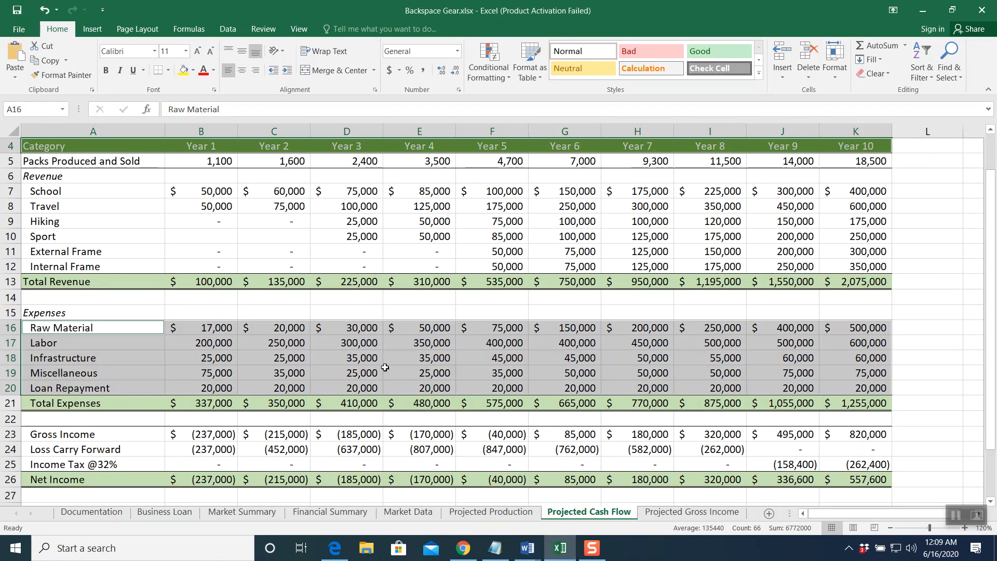
{"action": "left_click", "coordinate": [335, 313]}
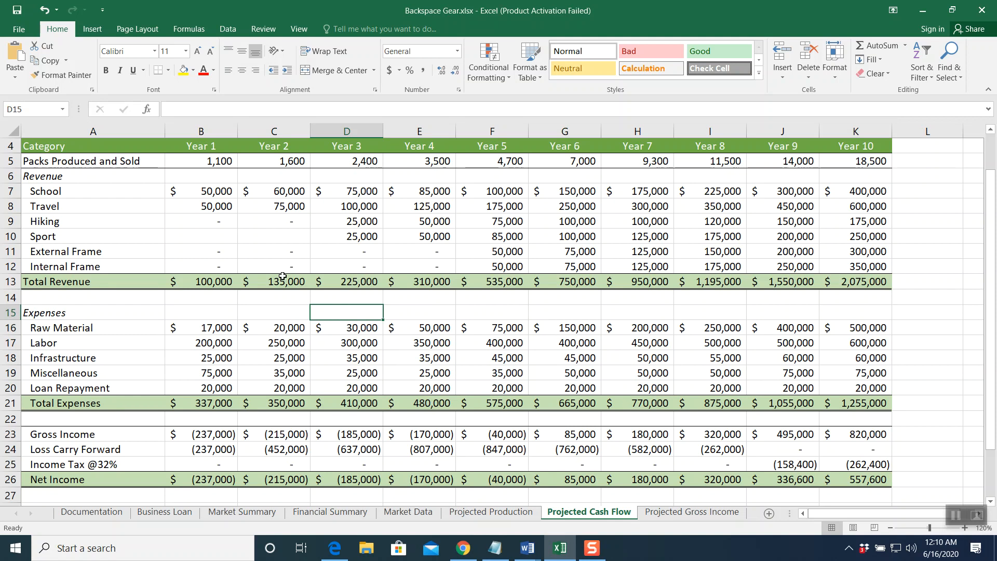
{"action": "left_click_drag", "start_coordinate": [110, 147], "coordinate": [855, 147]}
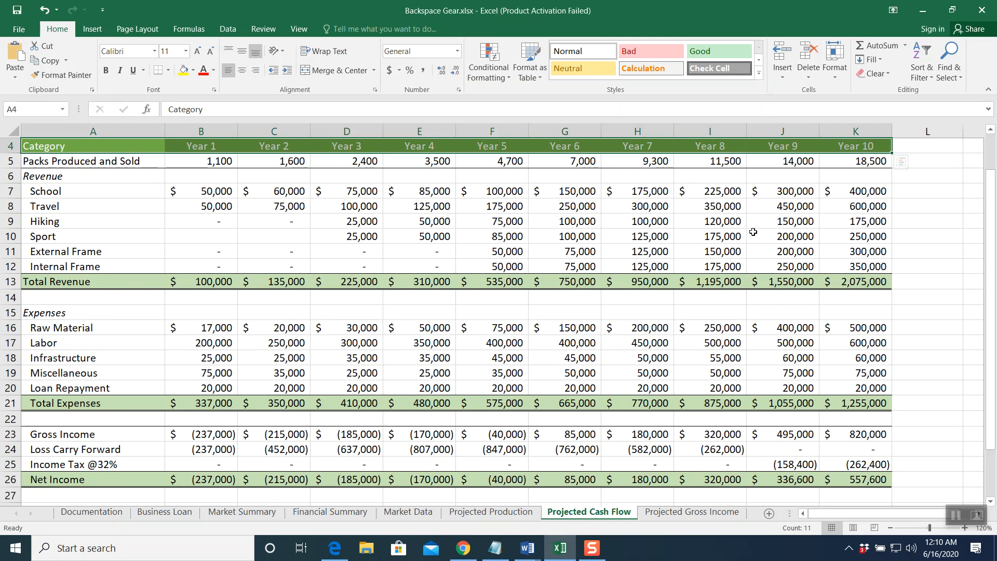
{"action": "left_click_drag", "start_coordinate": [992, 323], "coordinate": [992, 369]}
{"action": "left_click_drag", "start_coordinate": [129, 478], "coordinate": [847, 482]}
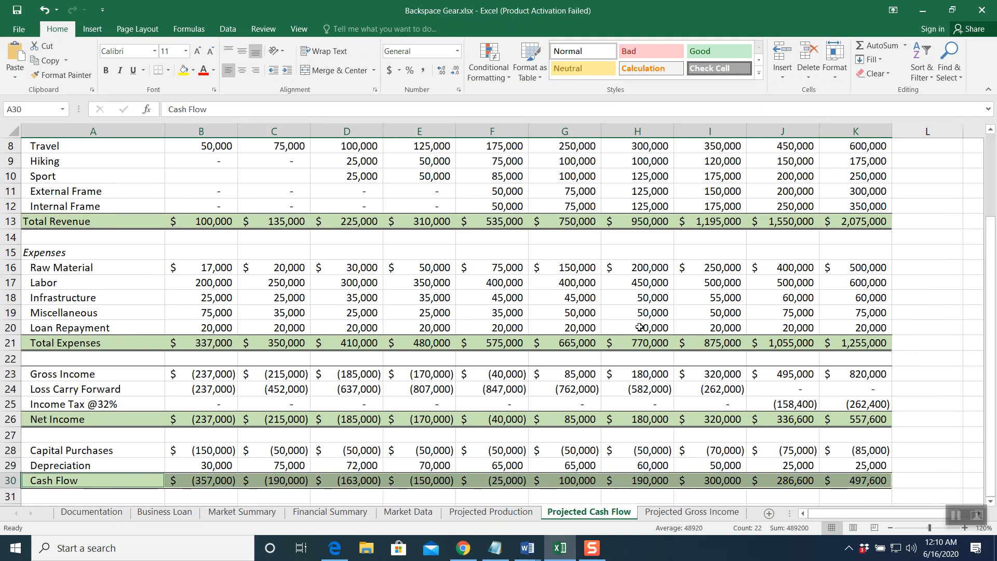
{"action": "left_click", "coordinate": [90, 39]}
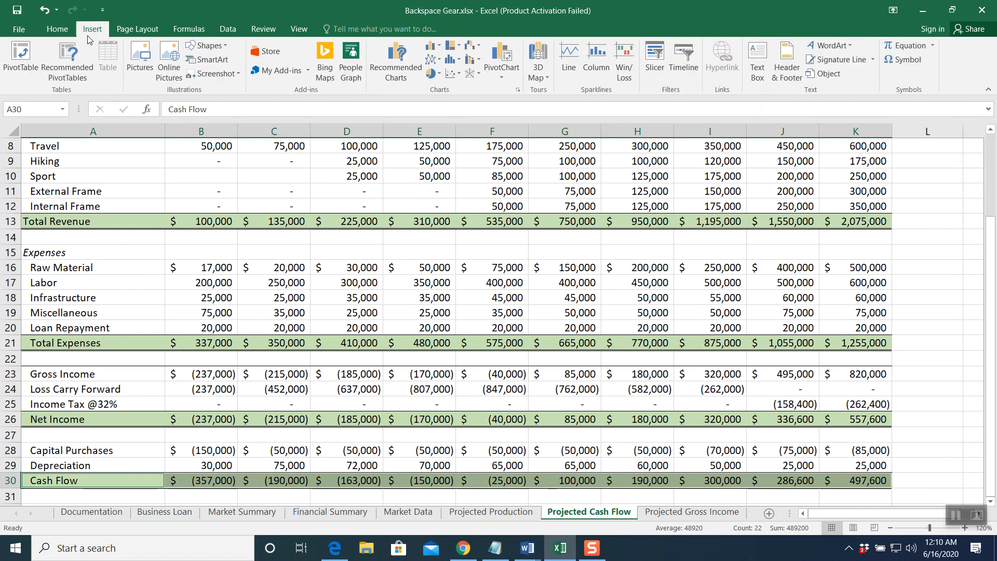
{"action": "left_click", "coordinate": [412, 68]}
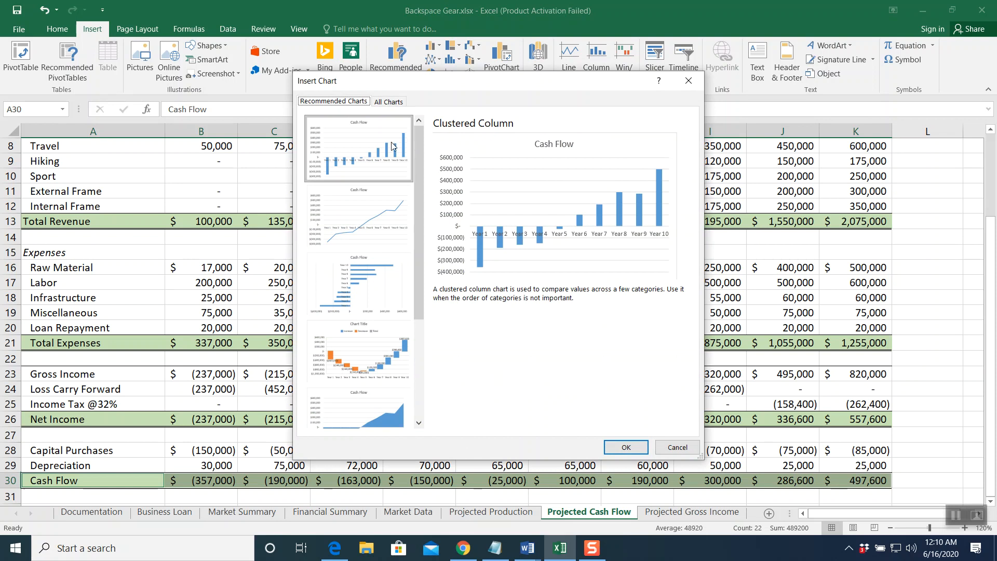
{"action": "left_click", "coordinate": [384, 206]}
{"action": "left_click", "coordinate": [618, 447]}
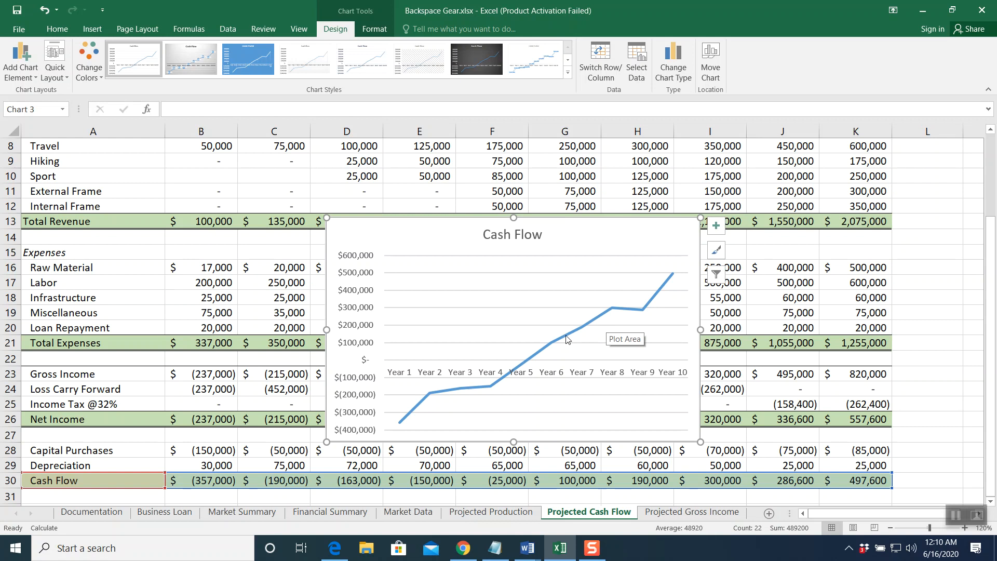
- Move the Cash Flow line chart to the Financial Summary sheet as an embedded object
{"action": "mouse_move", "coordinate": [566, 338]}
{"action": "left_click", "coordinate": [710, 62]}
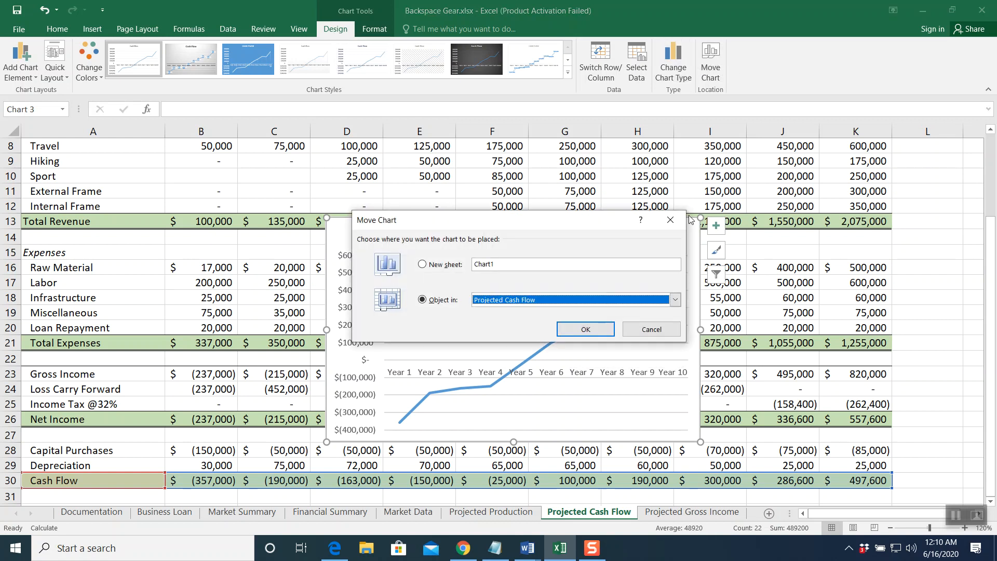
{"action": "left_click", "coordinate": [675, 301]}
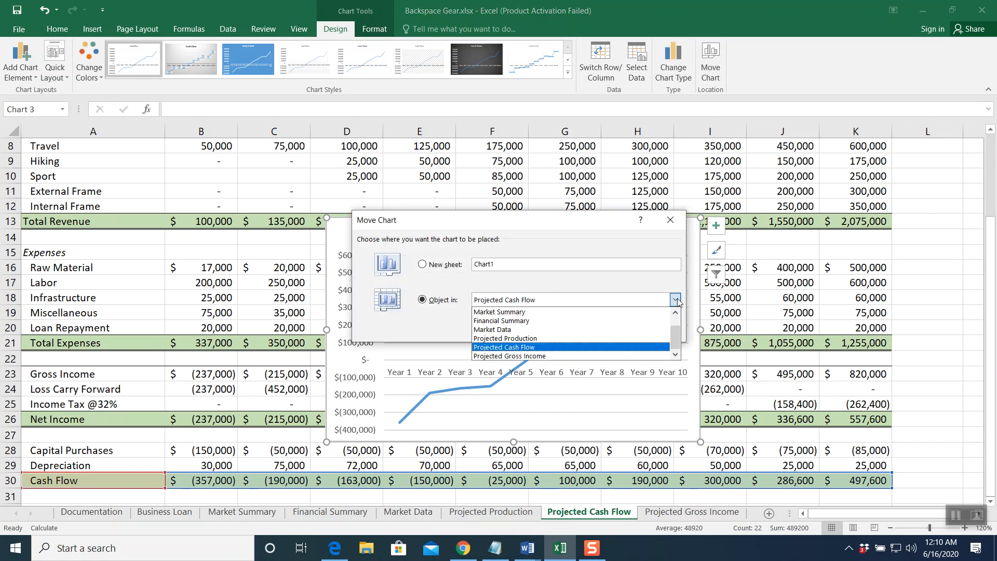
{"action": "left_click", "coordinate": [573, 321]}
{"action": "left_click", "coordinate": [580, 333]}
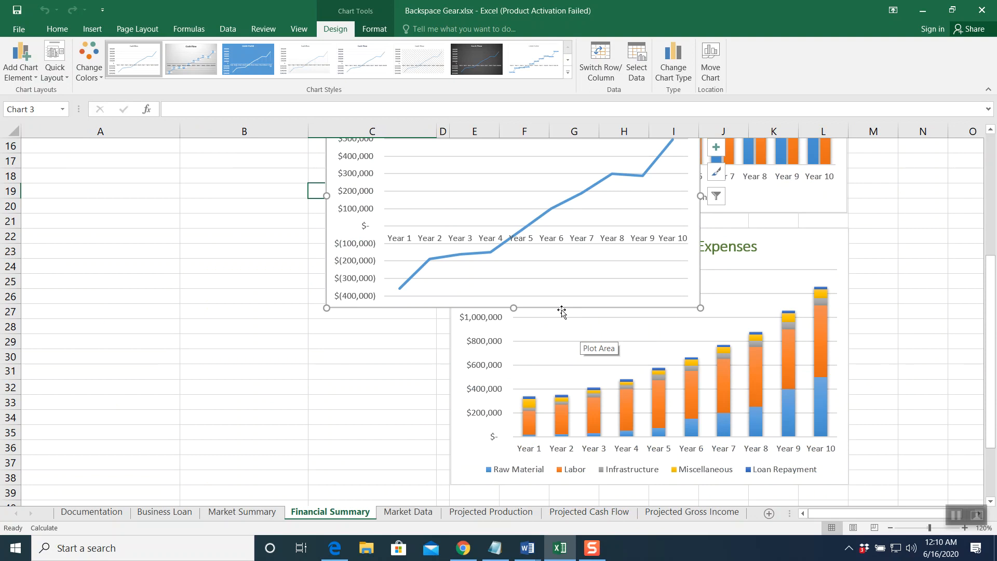
- Fit the Cash Flow chart over A12:C24 below the pack type table and apply the last chart style in the gallery
{"action": "scroll", "coordinate": [561, 311], "scroll_direction": "up", "scroll_amount": 2}
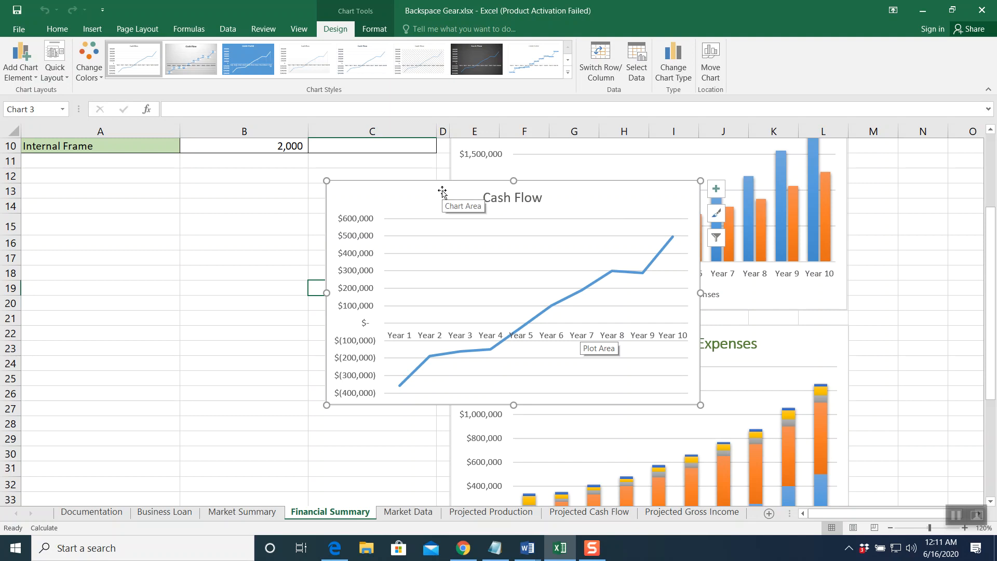
{"action": "left_click_drag", "start_coordinate": [442, 192], "coordinate": [145, 183]}
{"action": "left_click_drag", "start_coordinate": [396, 281], "coordinate": [437, 281]}
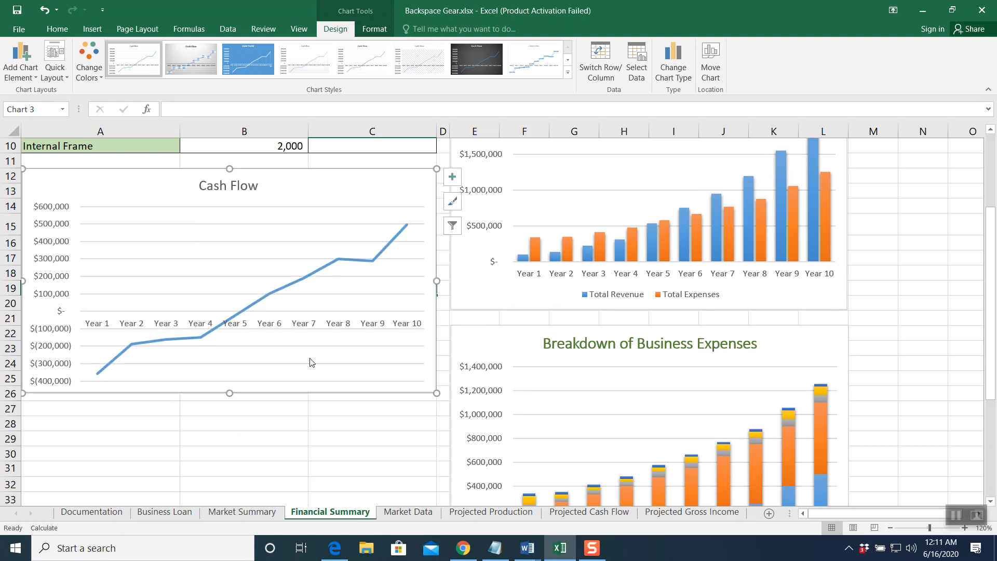
{"action": "left_click_drag", "start_coordinate": [230, 392], "coordinate": [229, 372]}
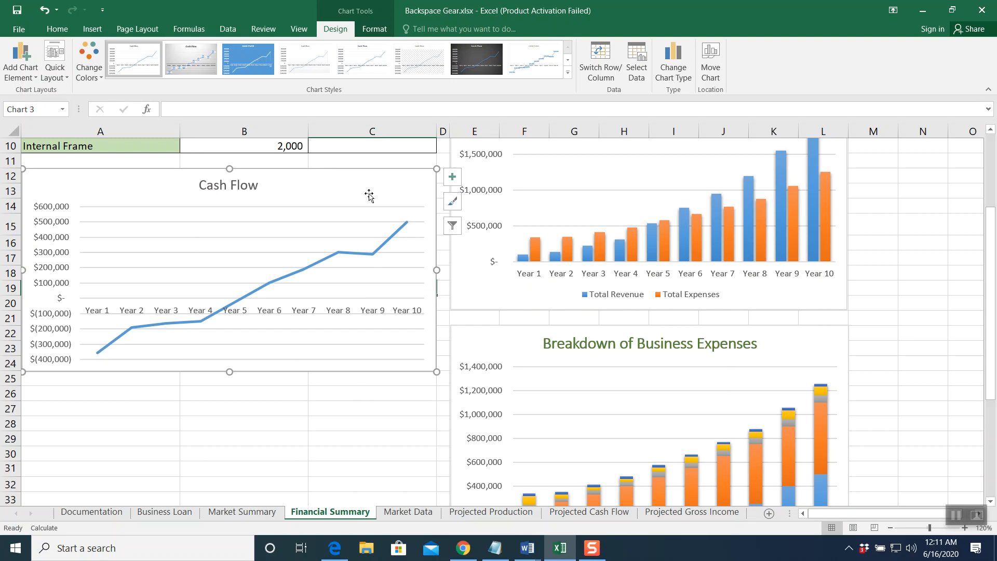
{"action": "left_click", "coordinate": [568, 75]}
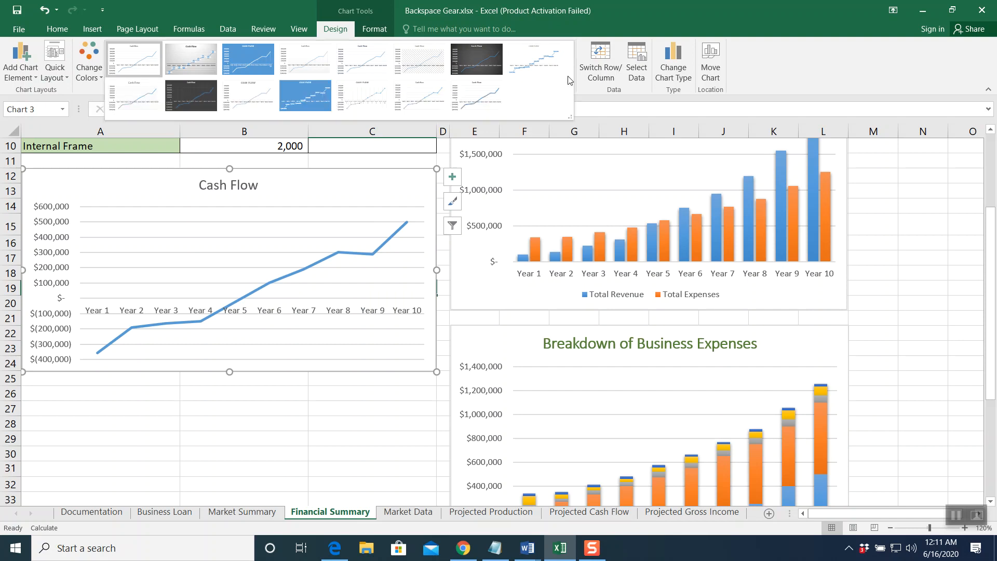
{"action": "left_click", "coordinate": [491, 98]}
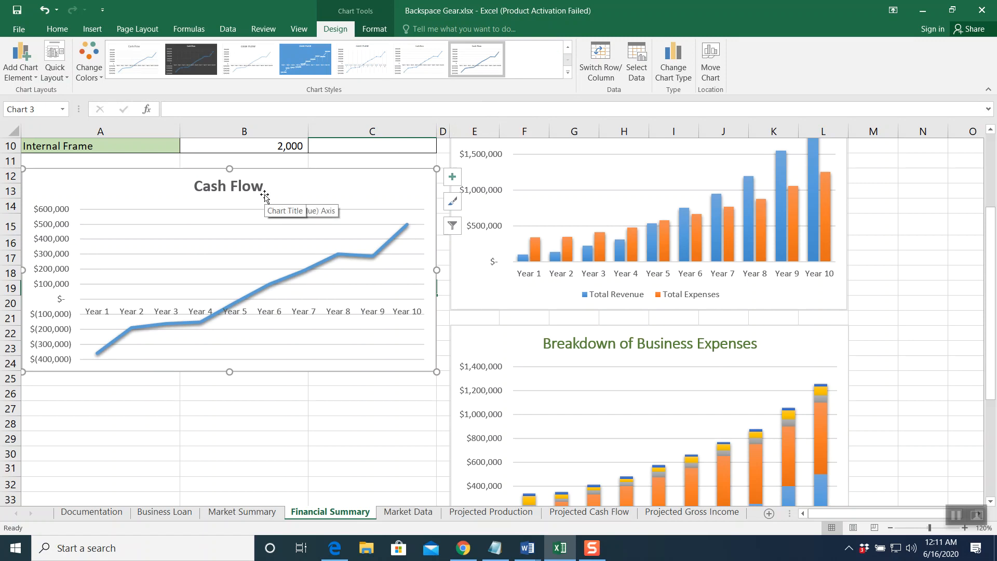
- Format the Cash Flow chart title in Calibri Light with a darker green theme colour
{"action": "left_click", "coordinate": [246, 190]}
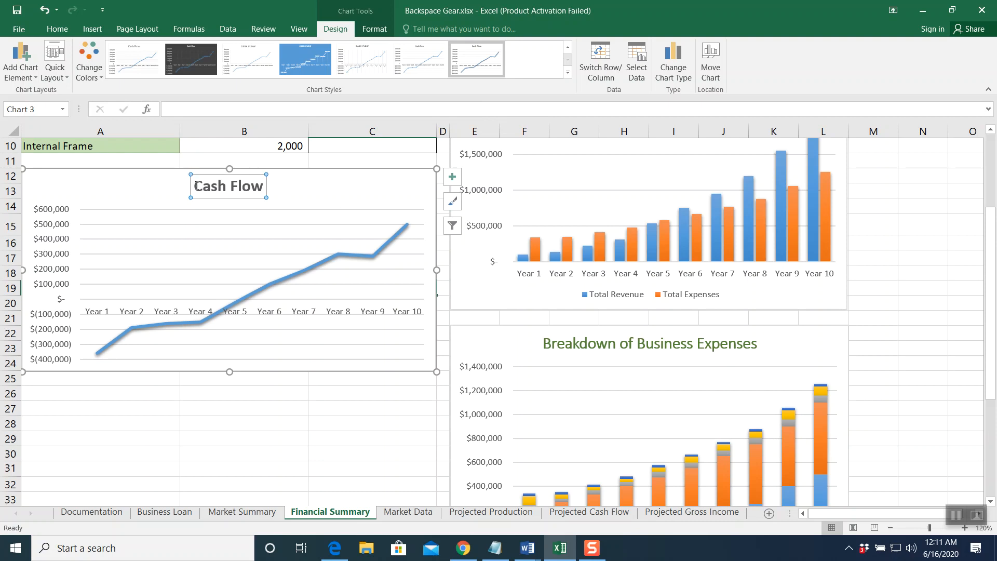
{"action": "left_click_drag", "start_coordinate": [195, 186], "coordinate": [266, 187]}
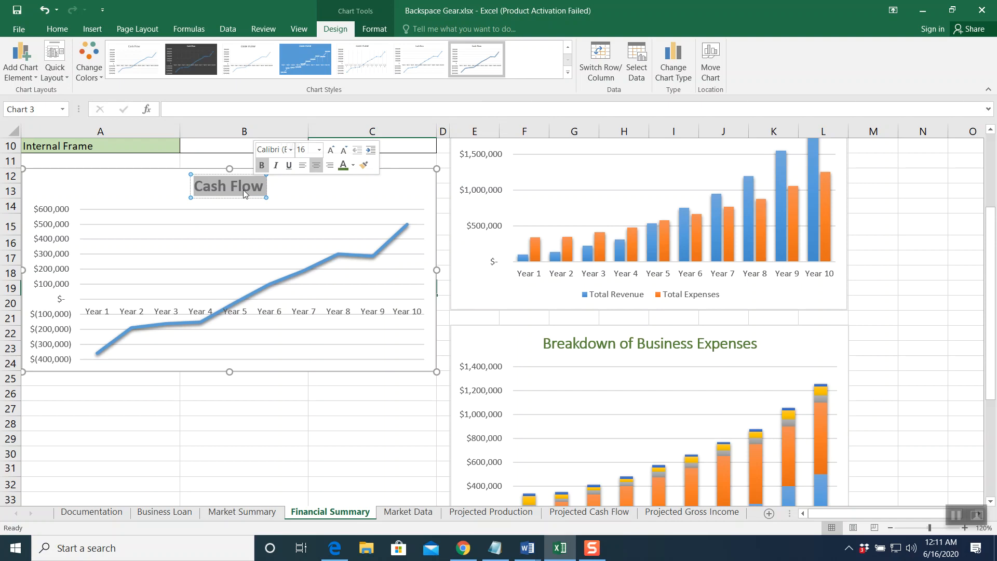
{"action": "left_click", "coordinate": [56, 29]}
{"action": "left_click", "coordinate": [154, 51]}
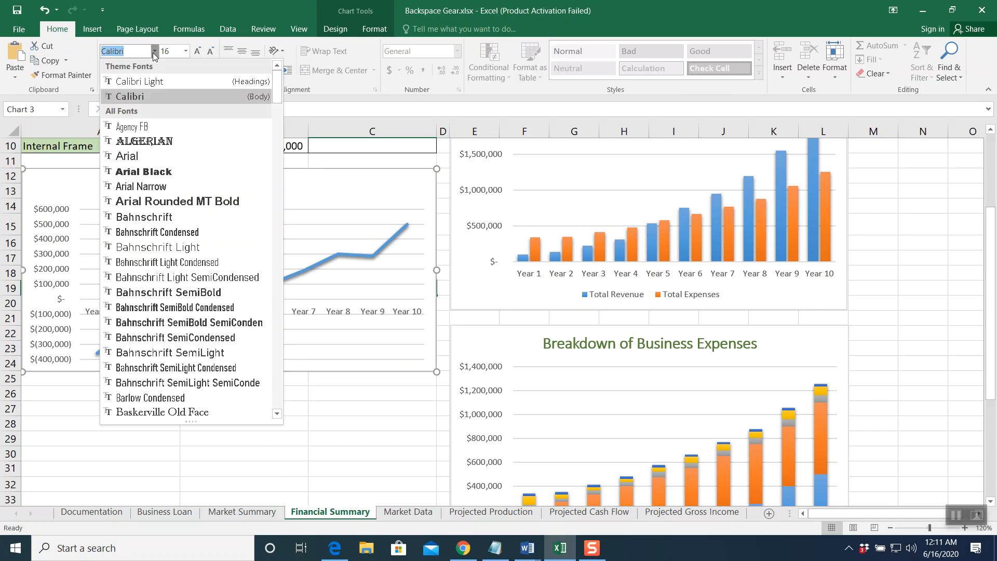
{"action": "left_click", "coordinate": [149, 82]}
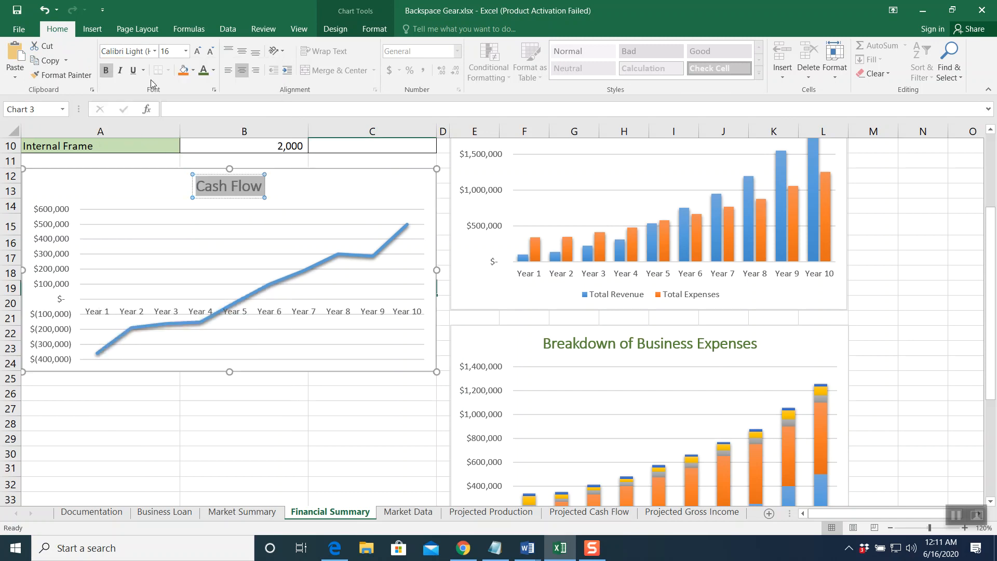
{"action": "left_click", "coordinate": [214, 70]}
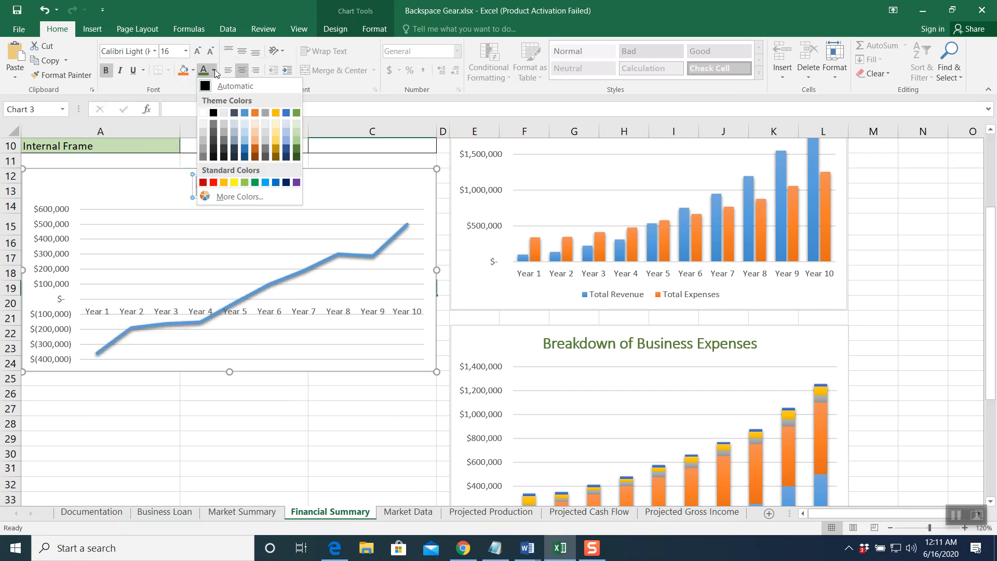
{"action": "left_click", "coordinate": [297, 150]}
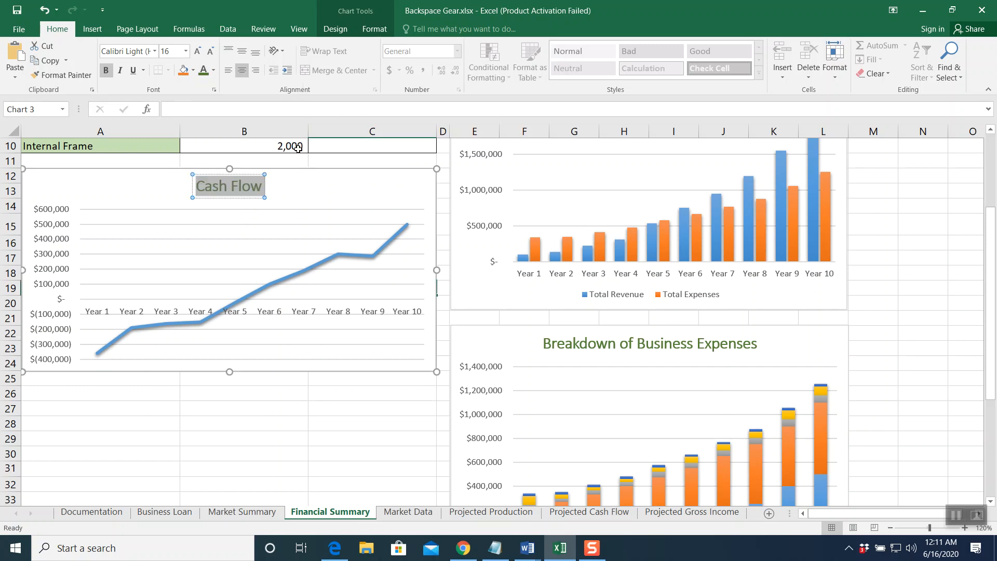
{"action": "left_click", "coordinate": [335, 188]}
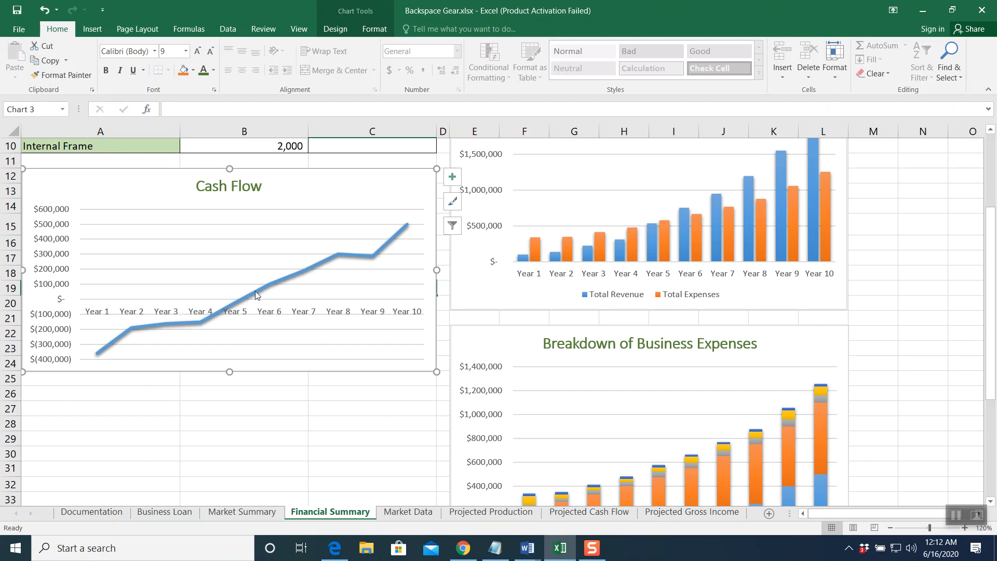
- Open the marker formatting of the Cash Flow line's whole data series and enable built-in markers
{"action": "left_click", "coordinate": [287, 278]}
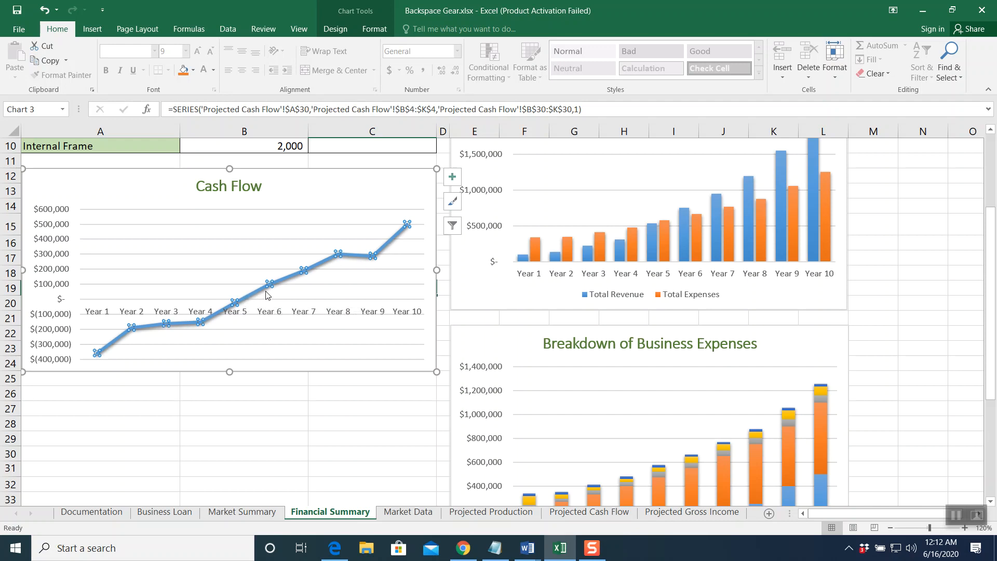
{"action": "double_click", "coordinate": [292, 281]}
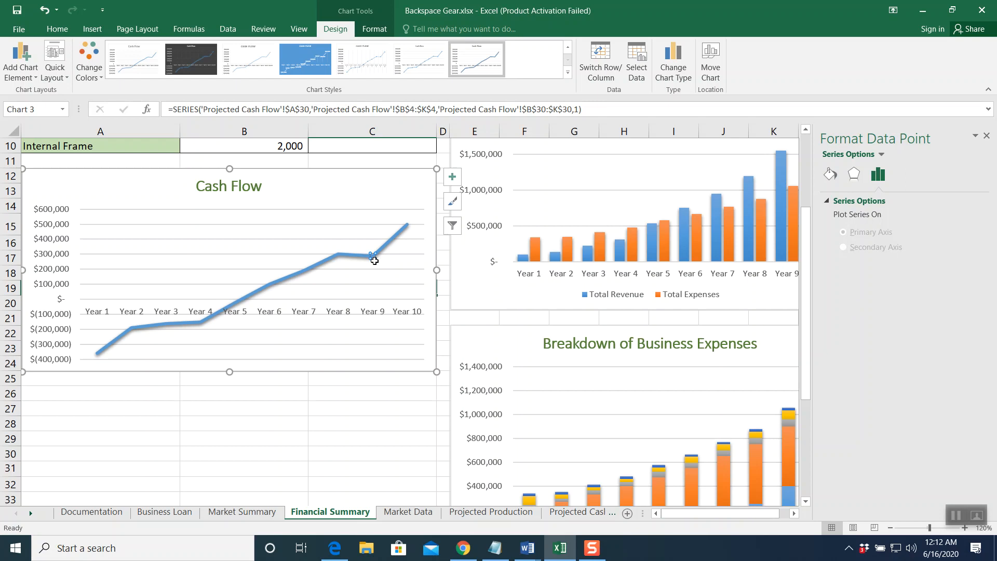
{"action": "left_click", "coordinate": [358, 292]}
{"action": "left_click", "coordinate": [335, 260]}
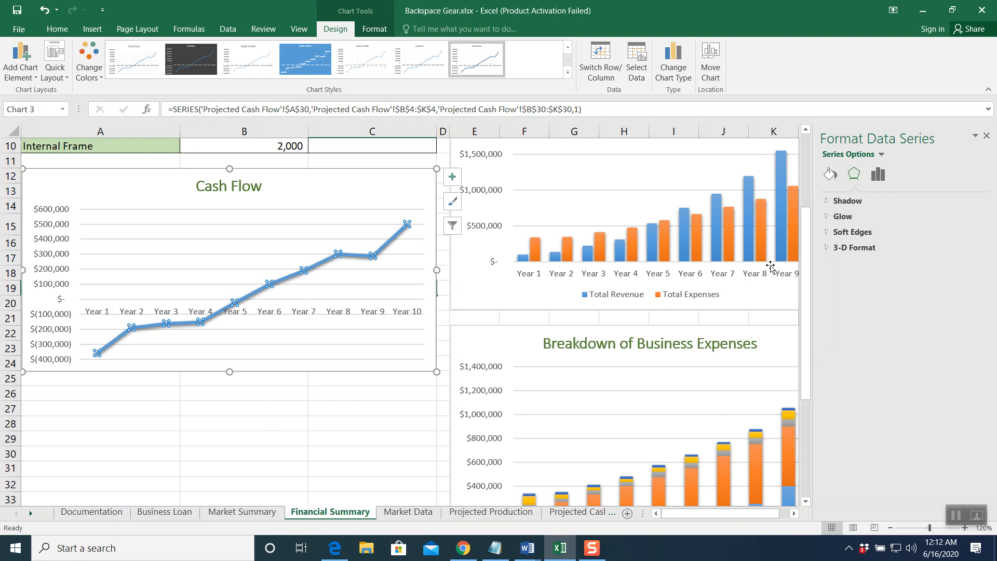
{"action": "left_click", "coordinate": [830, 174]}
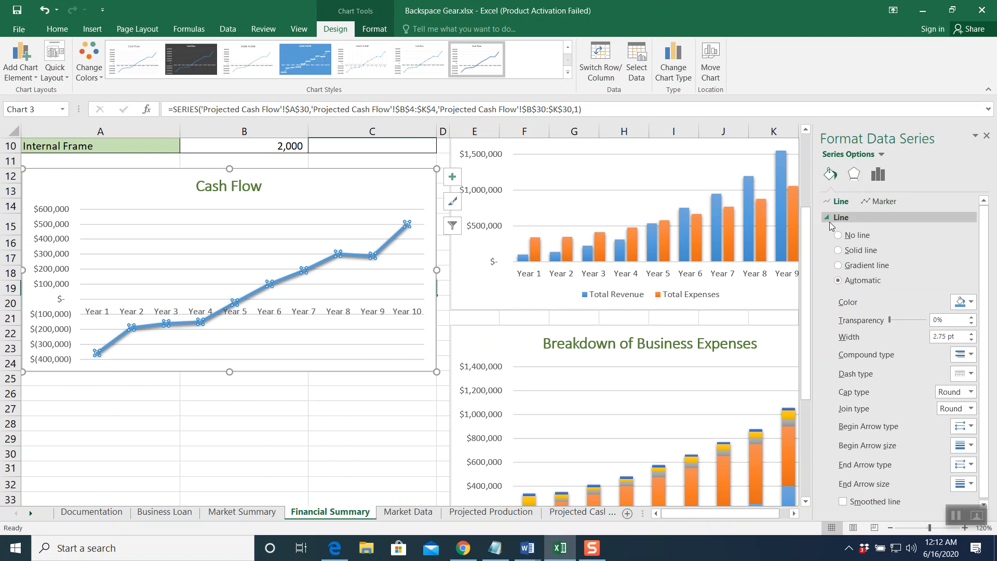
{"action": "left_click", "coordinate": [829, 217]}
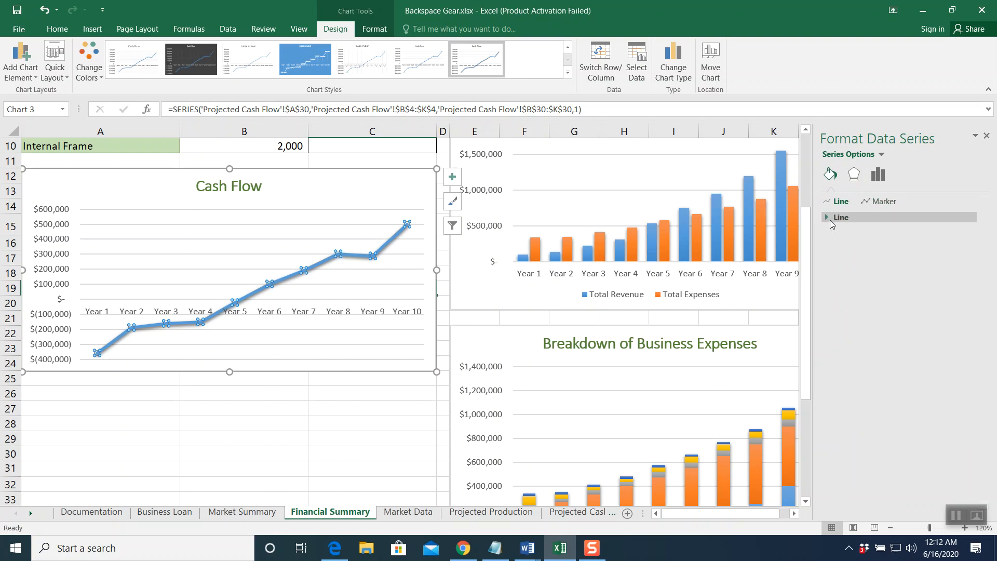
{"action": "left_click", "coordinate": [884, 202]}
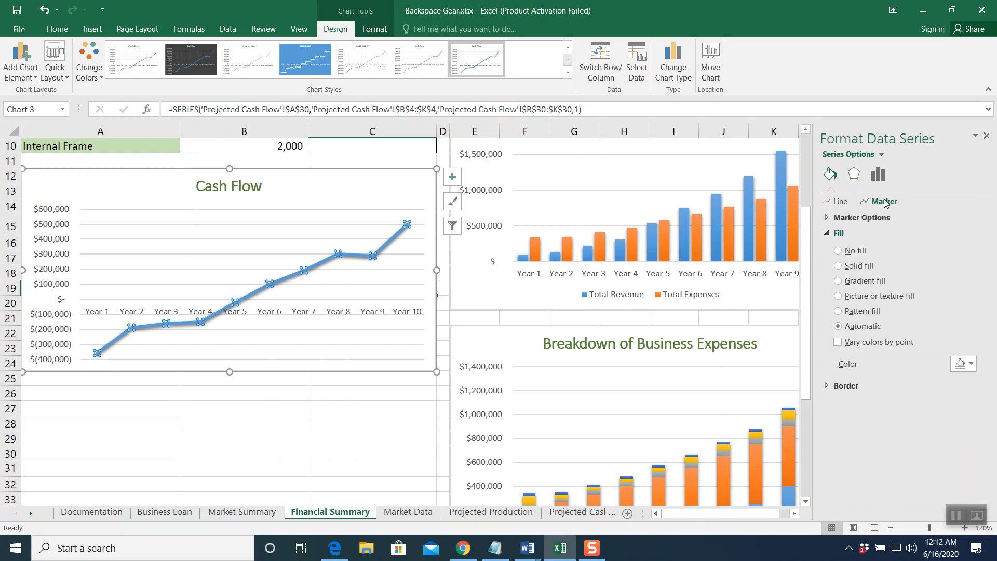
{"action": "left_click", "coordinate": [834, 217]}
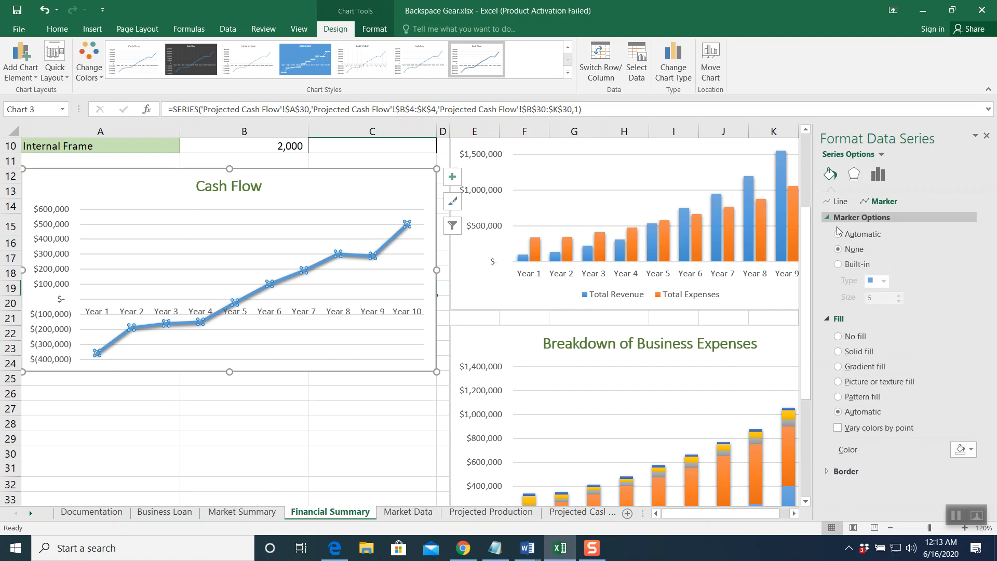
{"action": "left_click", "coordinate": [837, 265]}
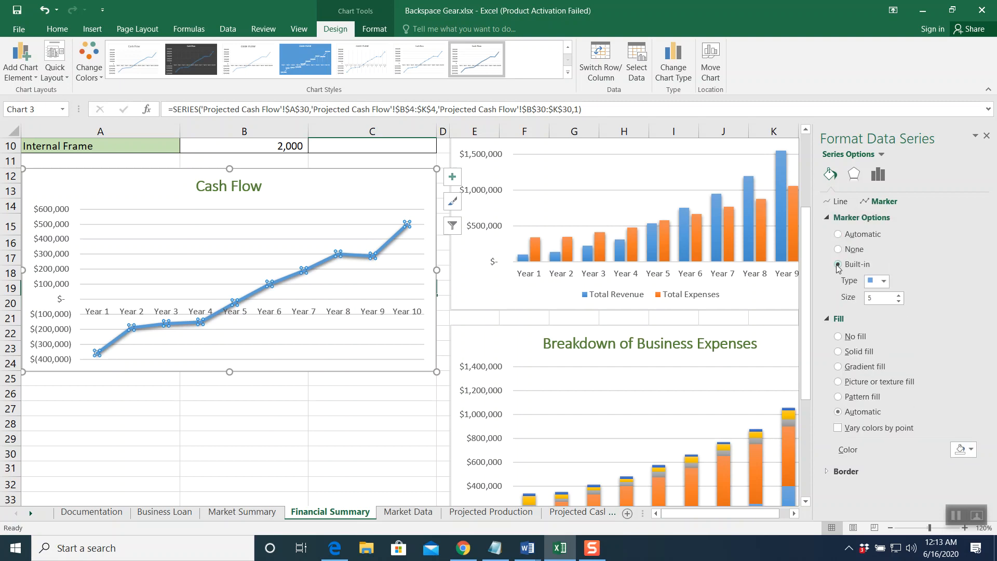
- Set the Cash Flow line's markers to the circle type with size 10
{"action": "left_click", "coordinate": [884, 281]}
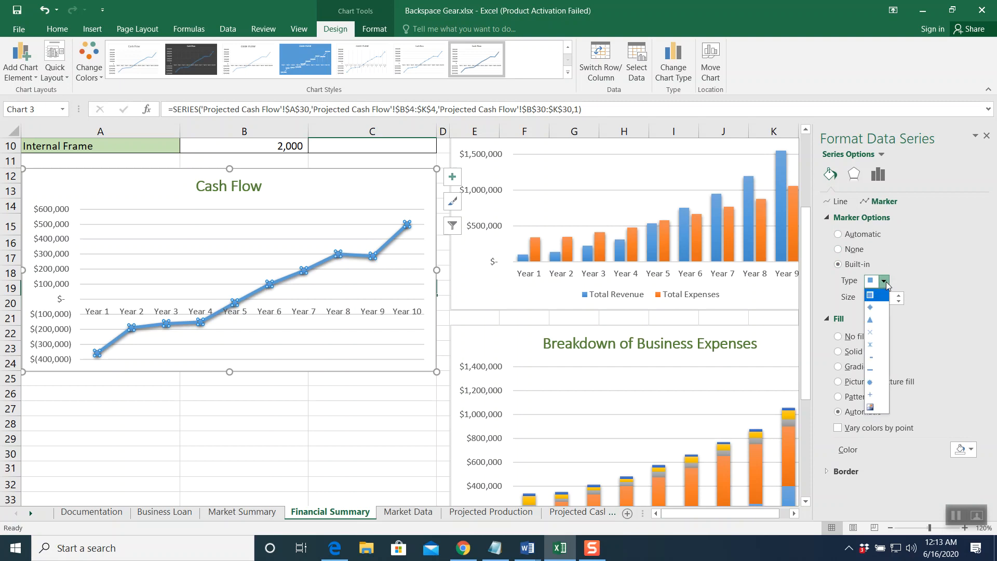
{"action": "left_click", "coordinate": [872, 320]}
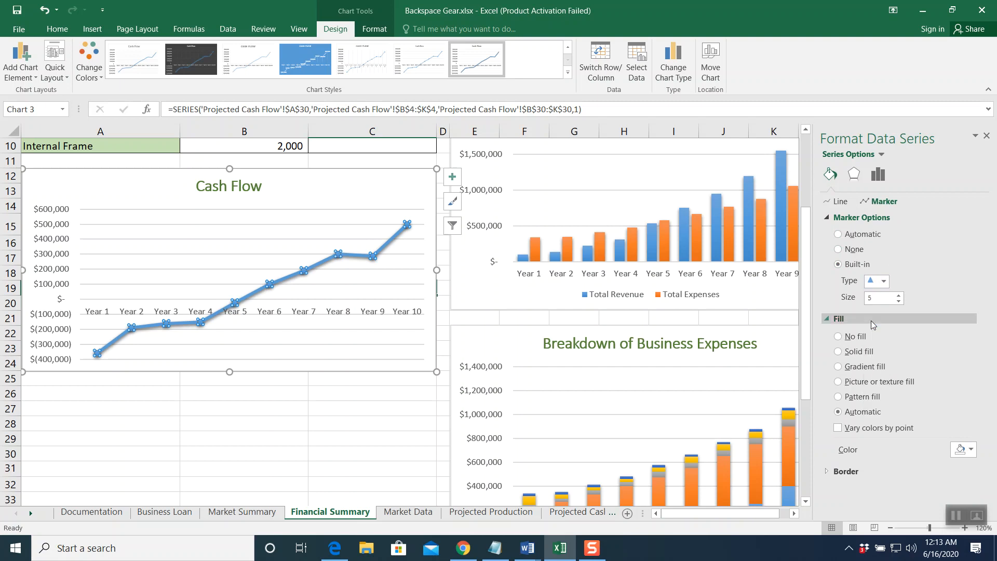
{"action": "left_click", "coordinate": [884, 281]}
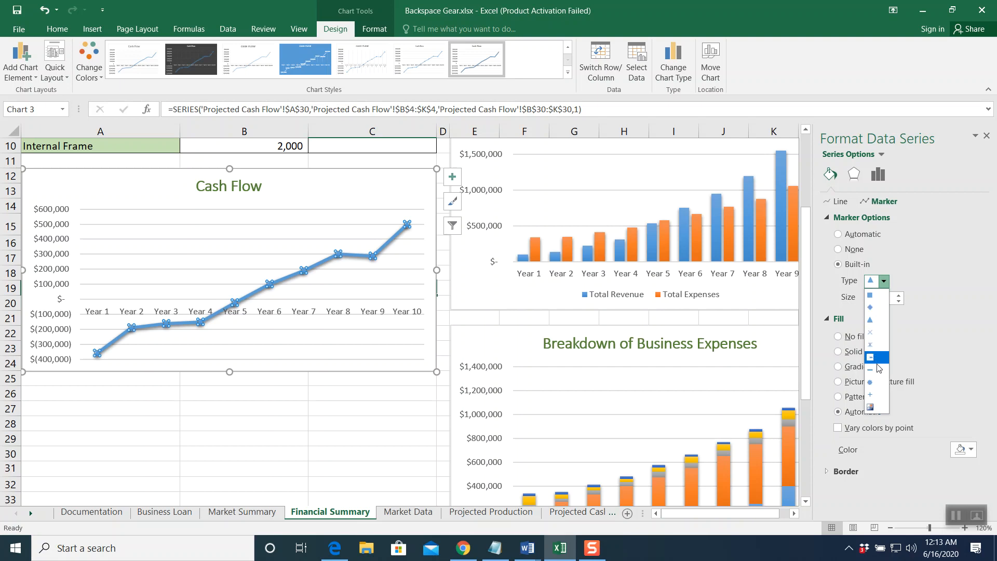
{"action": "left_click", "coordinate": [879, 385]}
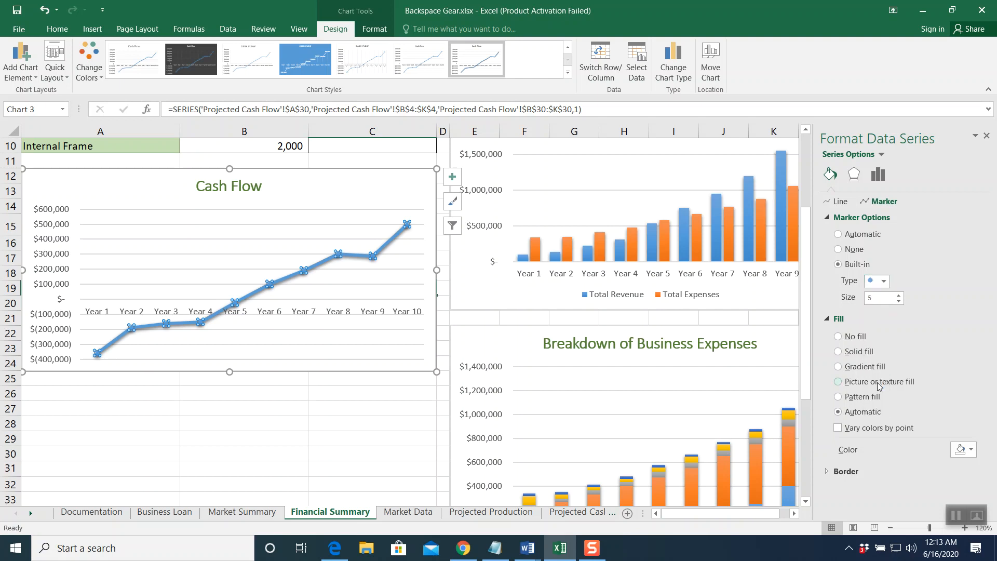
{"action": "left_click", "coordinate": [899, 295]}
{"action": "left_click", "coordinate": [898, 295]}
{"action": "left_click", "coordinate": [898, 295]}
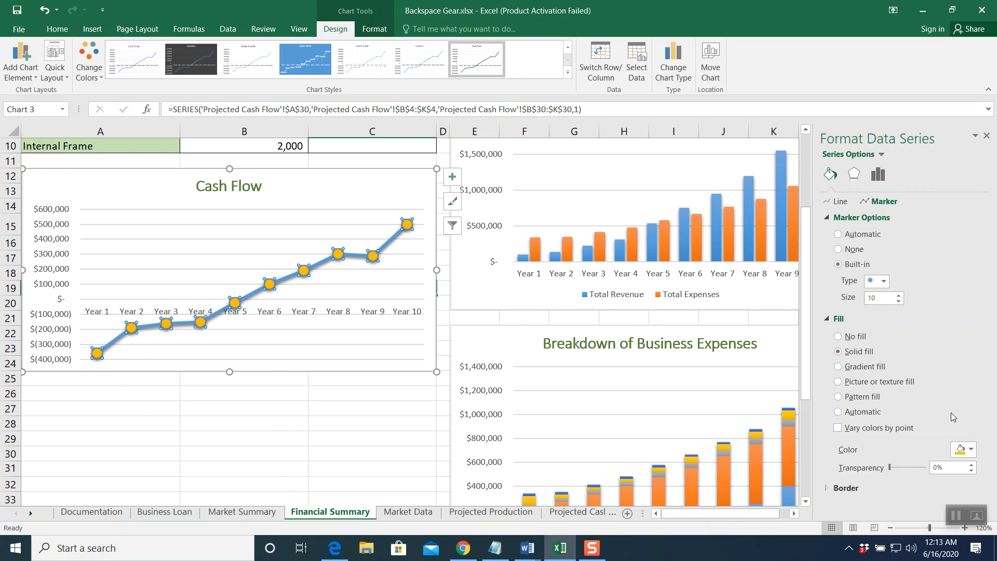
- Give the Cash Flow line's circular markers a solid white fill
{"action": "left_click", "coordinate": [971, 450]}
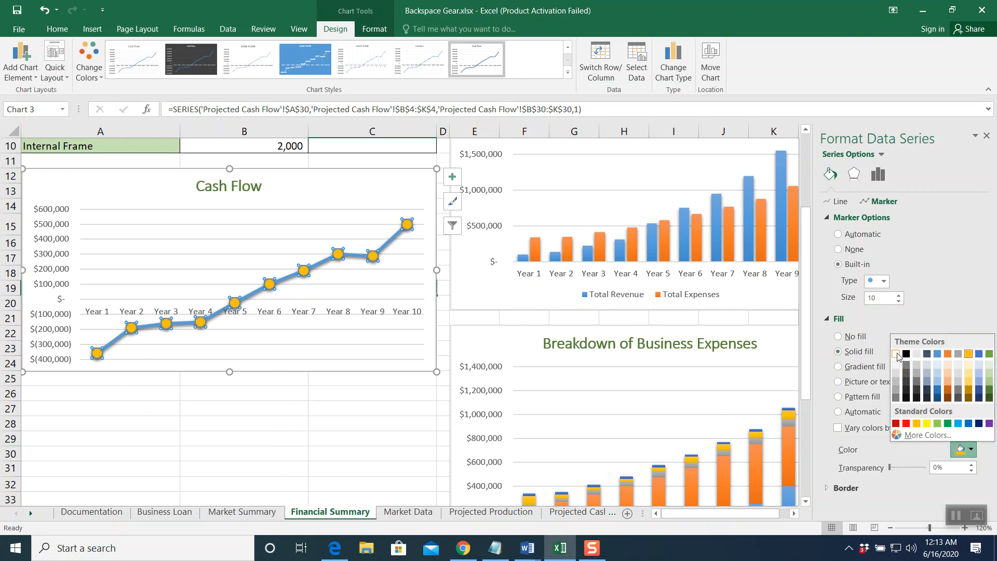
{"action": "left_click", "coordinate": [897, 354]}
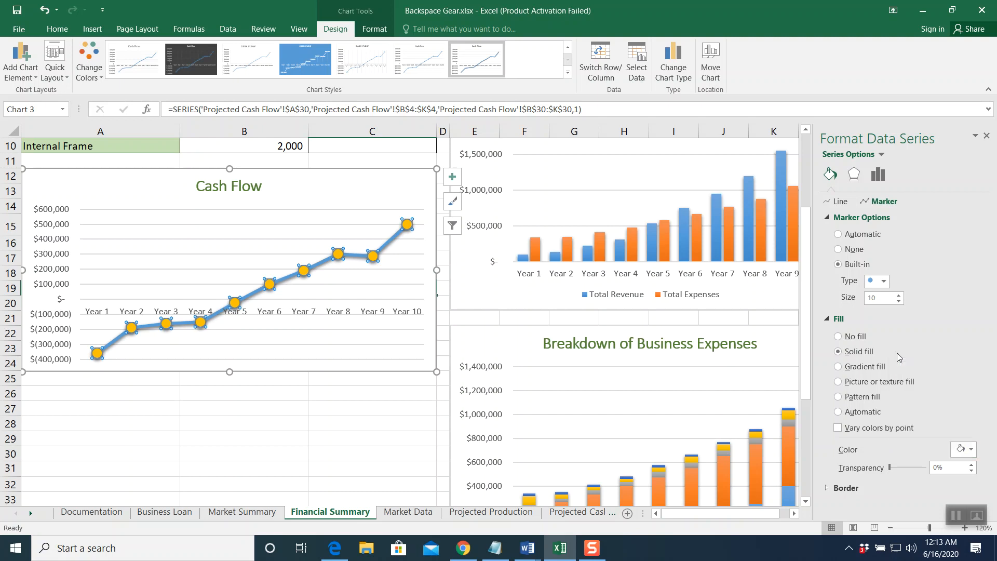
{"action": "left_click", "coordinate": [423, 393]}
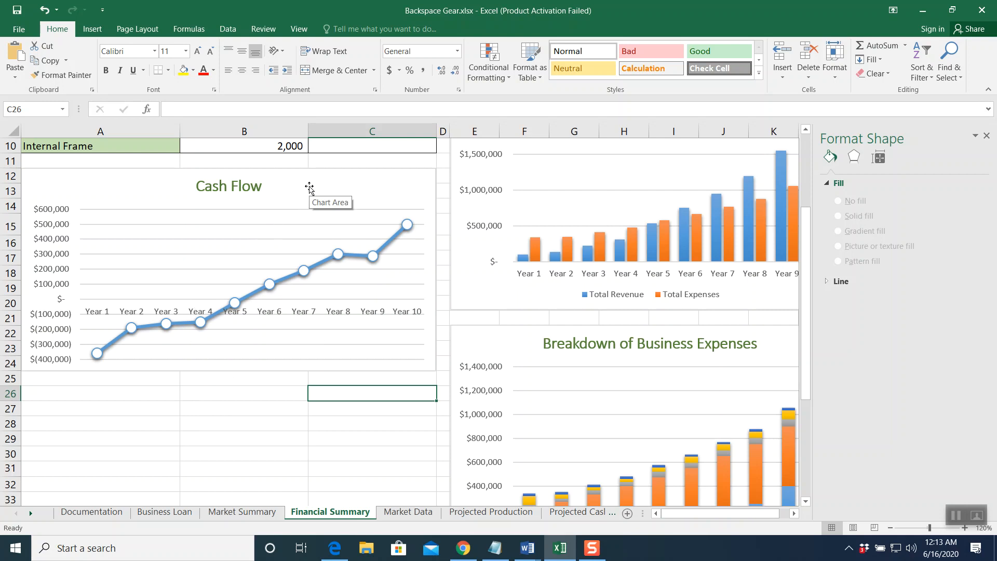
- Fill the Cash Flow chart area with solid light green from the standard colours
{"action": "left_click", "coordinate": [309, 188]}
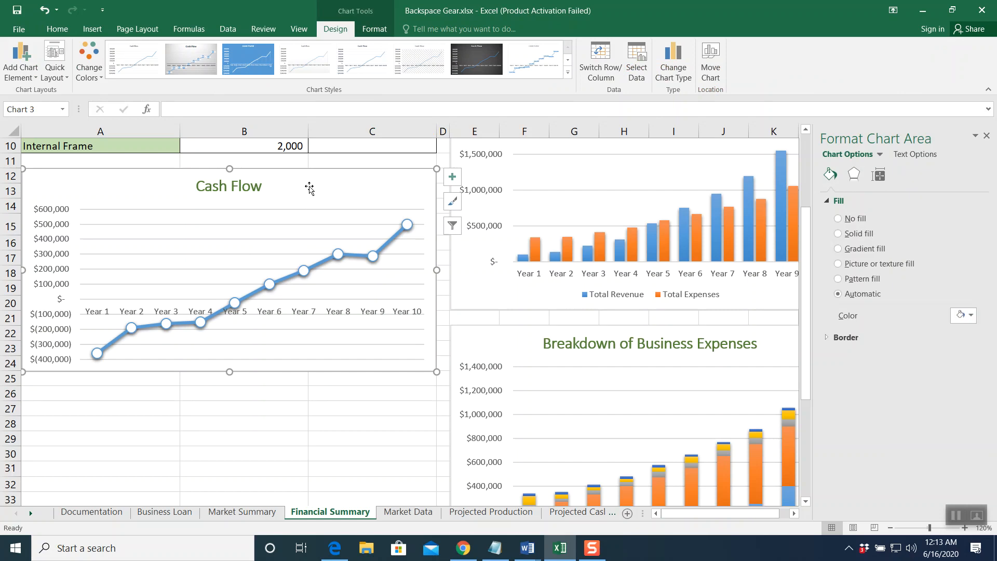
{"action": "left_click", "coordinate": [838, 234]}
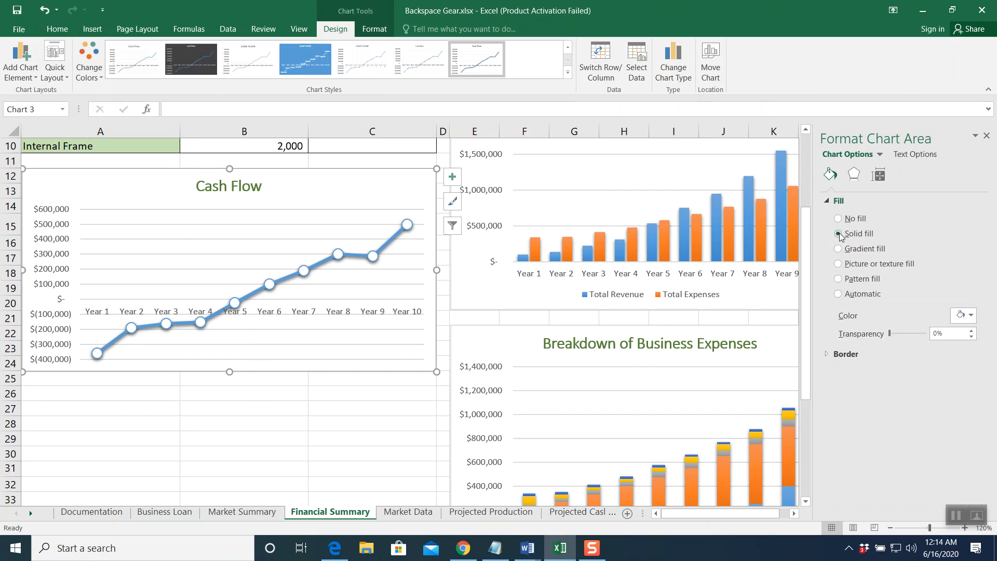
{"action": "left_click", "coordinate": [971, 315]}
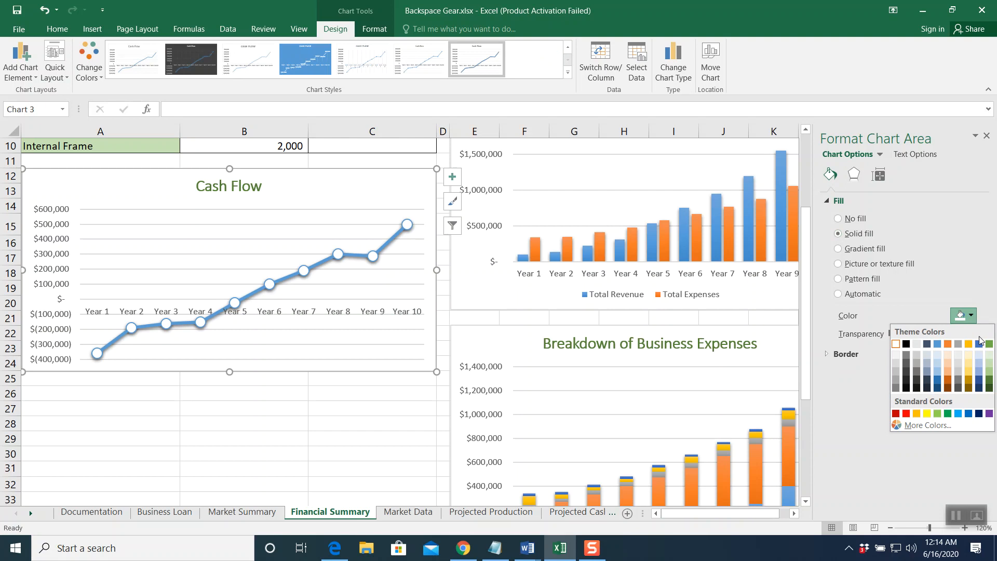
{"action": "left_click", "coordinate": [937, 413]}
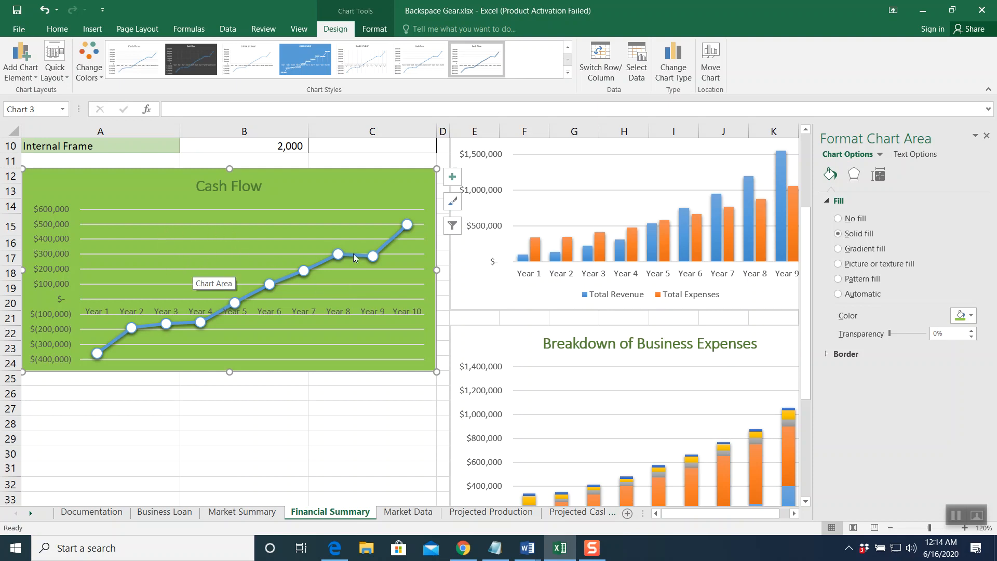
- Fill the Cash Flow chart's plot area with solid white and close the formatting pane
{"action": "left_click", "coordinate": [259, 244]}
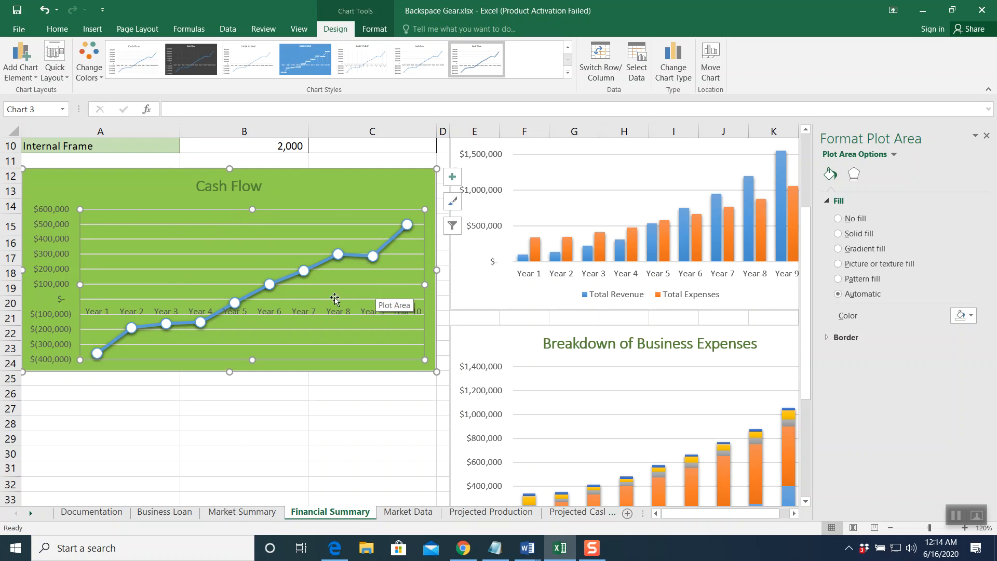
{"action": "left_click", "coordinate": [838, 233]}
{"action": "left_click", "coordinate": [964, 315]}
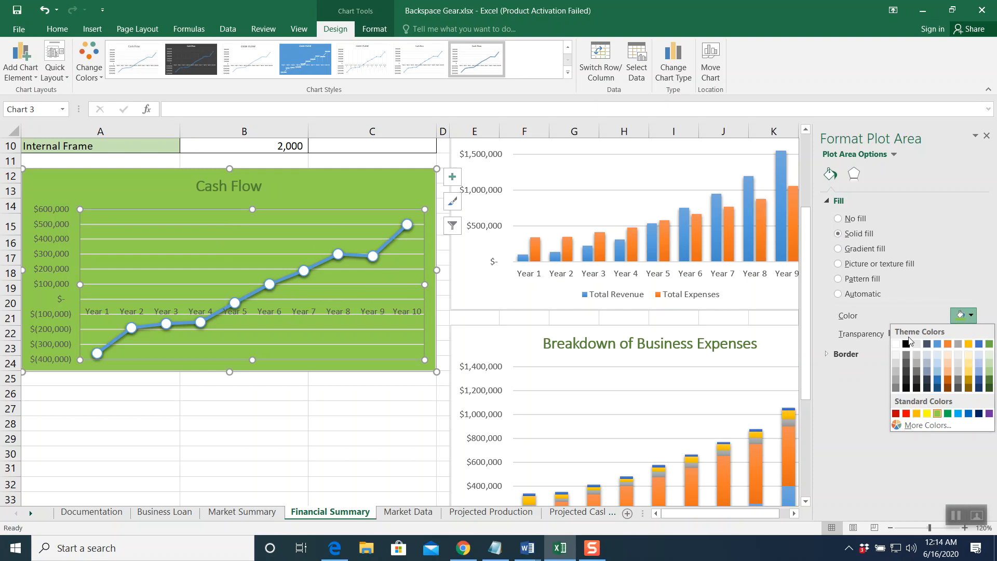
{"action": "left_click", "coordinate": [896, 343]}
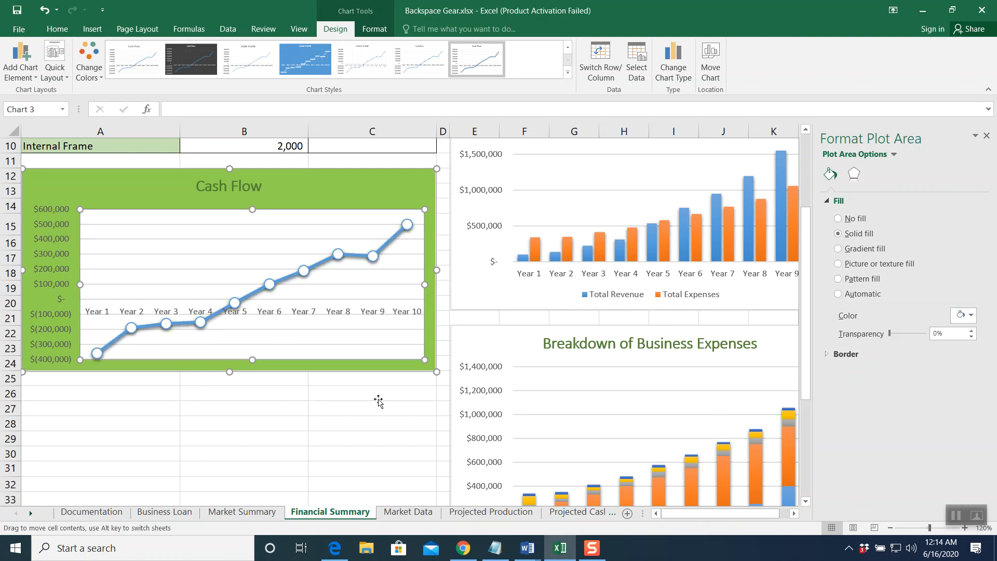
{"action": "left_click", "coordinate": [380, 403]}
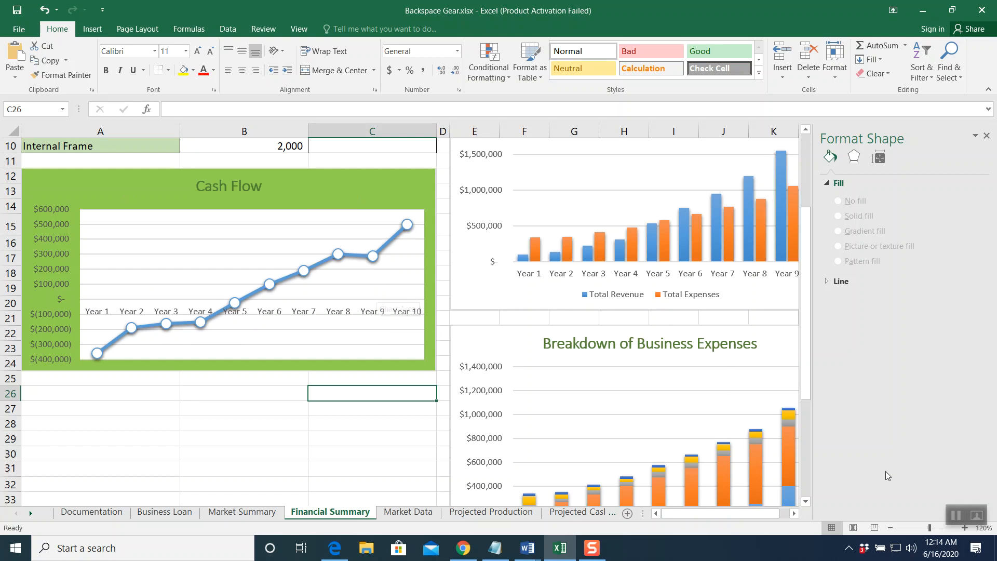
{"action": "left_click", "coordinate": [955, 516]}
{"action": "left_click", "coordinate": [987, 136]}
- Set the major unit of the vertical axis in the Projected Revenue and Expenses chart to 250,000
{"action": "scroll", "coordinate": [846, 244], "scroll_direction": "up", "scroll_amount": 1}
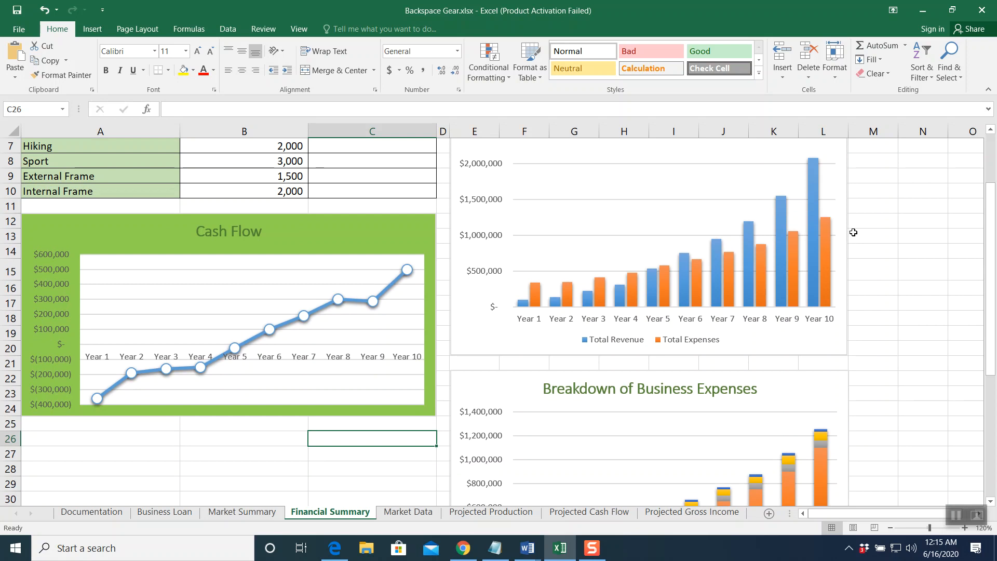
{"action": "scroll", "coordinate": [768, 241], "scroll_direction": "up", "scroll_amount": 2}
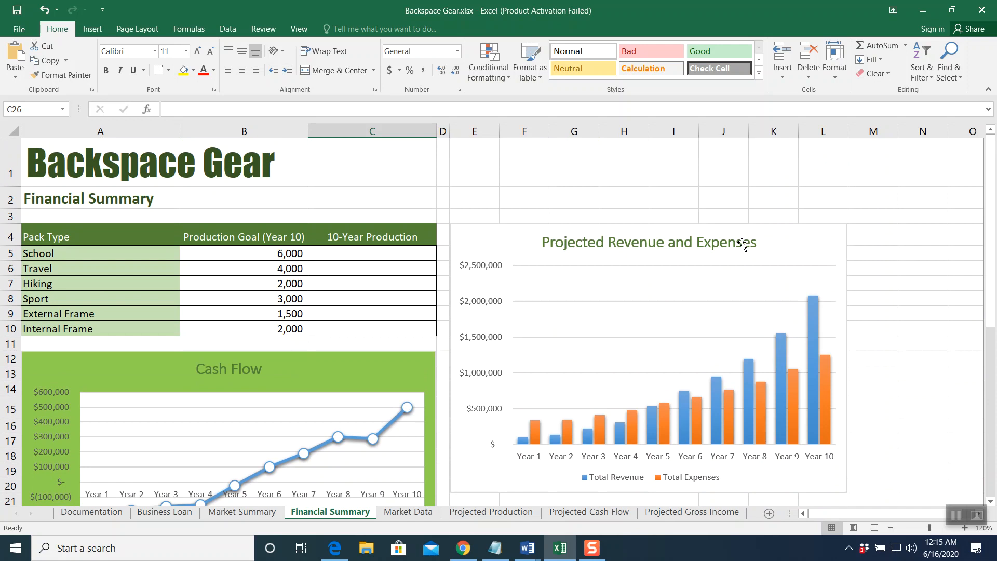
{"action": "left_click", "coordinate": [789, 246]}
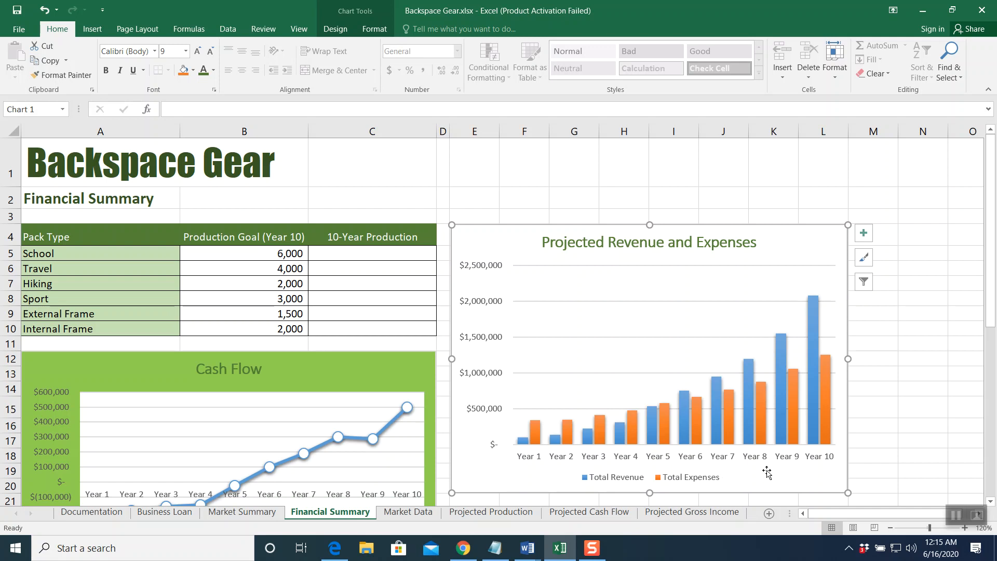
{"action": "left_click", "coordinate": [484, 271]}
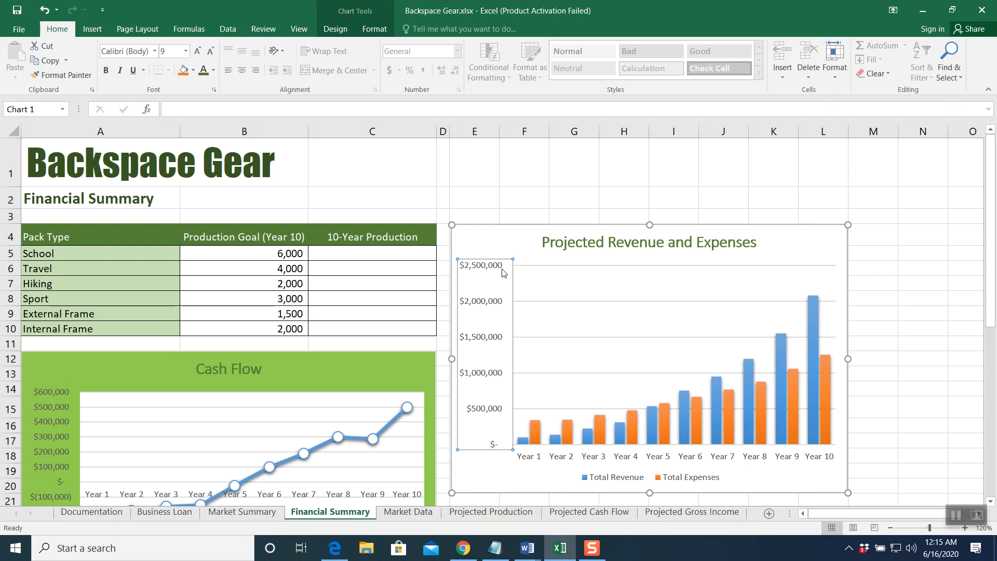
{"action": "double_click", "coordinate": [503, 267]}
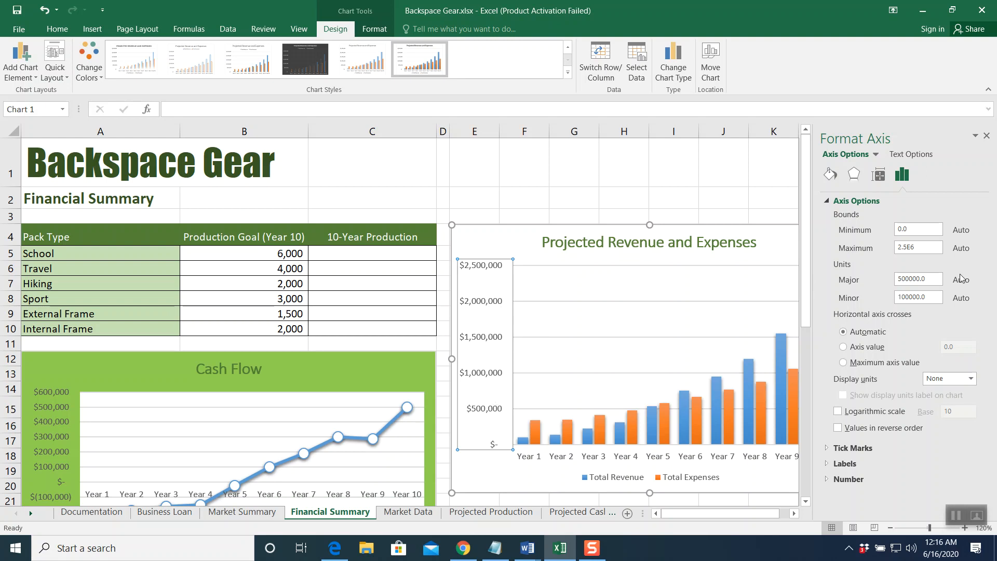
{"action": "left_click", "coordinate": [930, 281]}
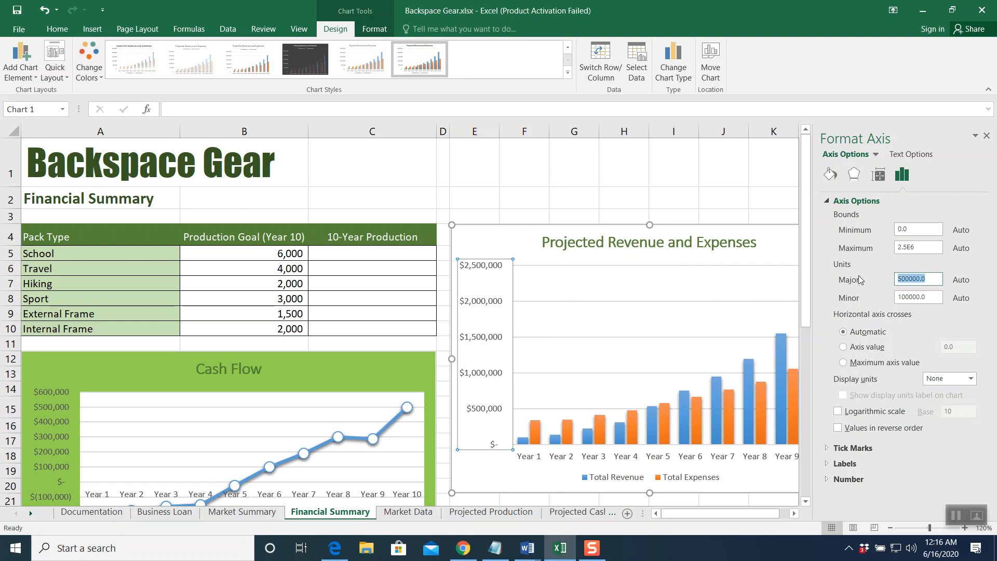
{"action": "type", "text": "150000"}
{"action": "key", "text": "Return"}
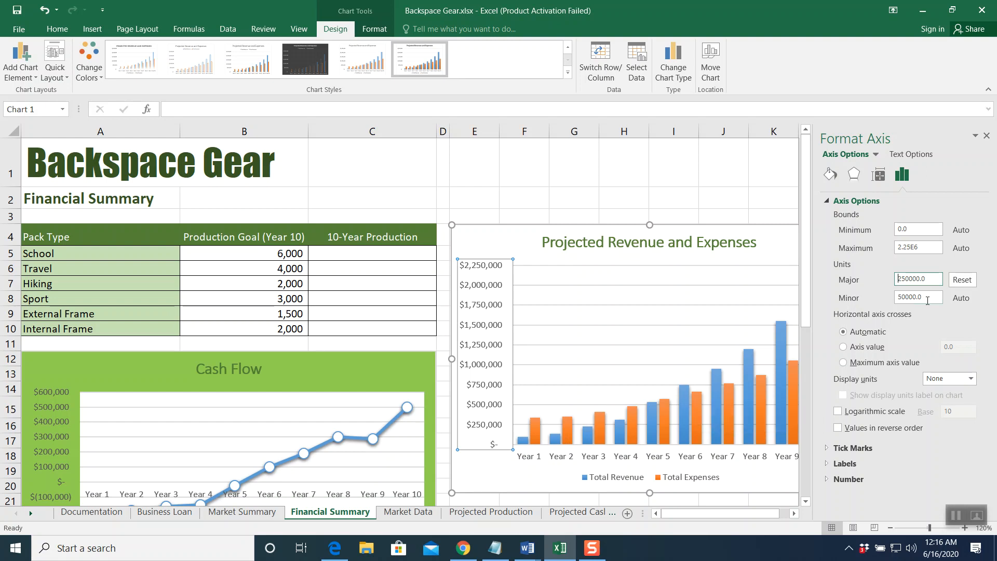
- Try a minor unit of 25,000 on the same vertical axis, and reset the minor unit to automatic
{"action": "key", "text": "Tab"}
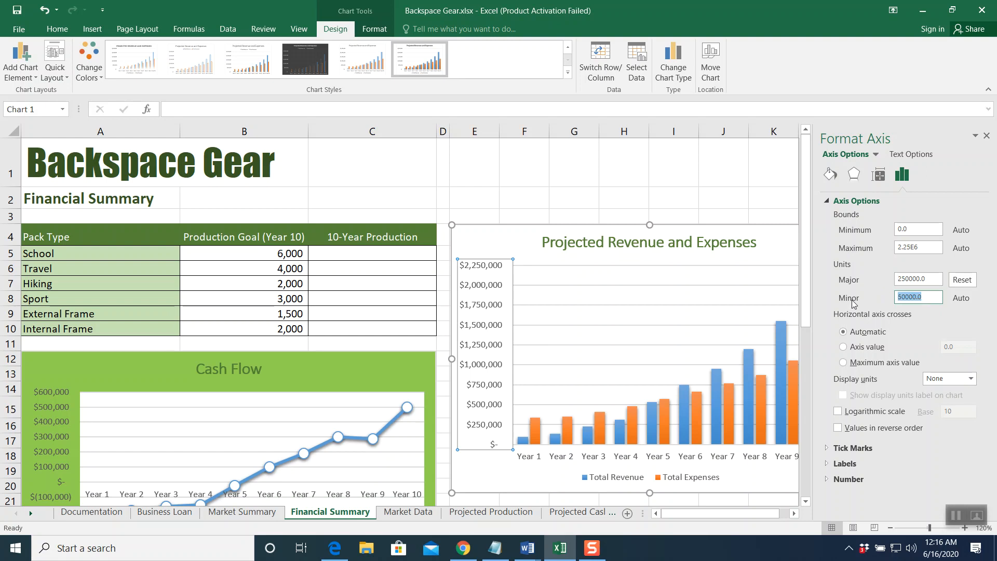
{"action": "type", "text": "25000"}
{"action": "key", "text": "Return"}
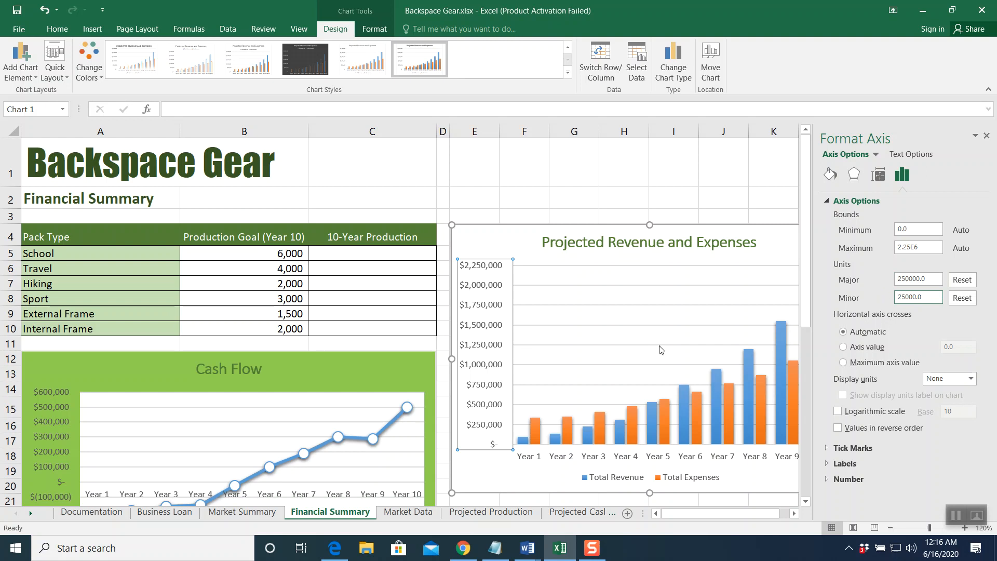
{"action": "left_click", "coordinate": [842, 295]}
{"action": "left_click", "coordinate": [961, 303]}
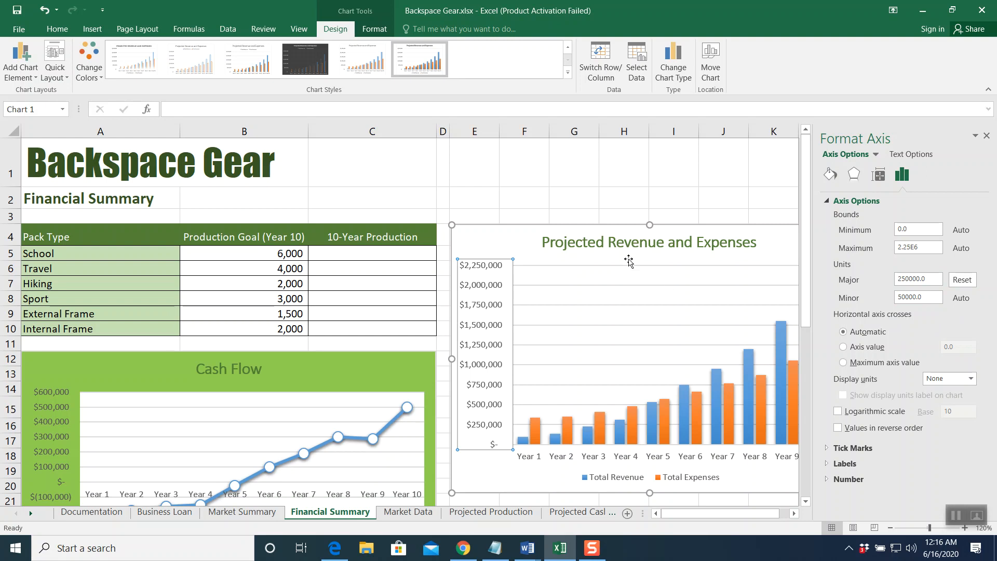
- Deselect the Projected Revenue and Expenses chart and close the formatting pane
{"action": "left_click", "coordinate": [496, 198]}
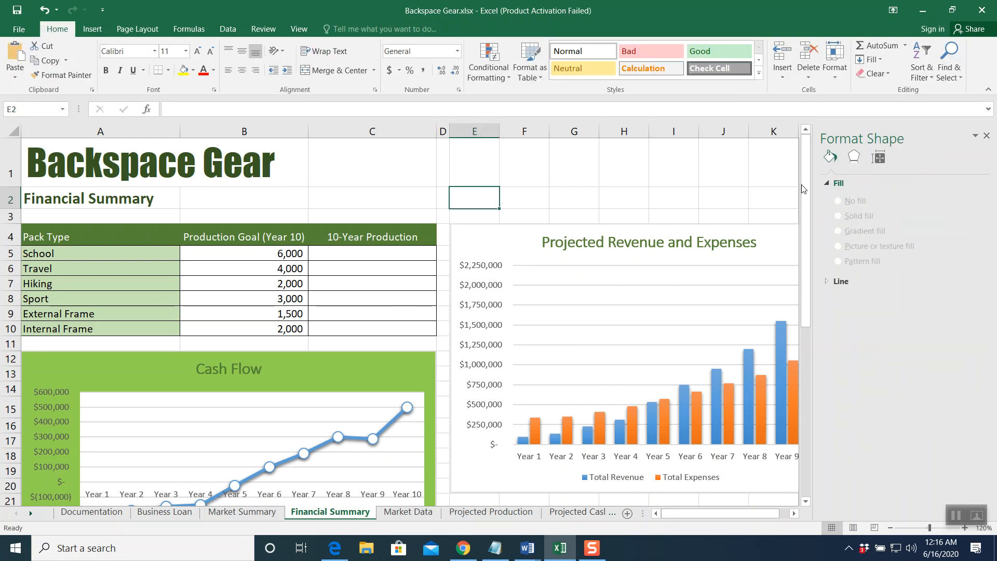
{"action": "left_click", "coordinate": [956, 515]}
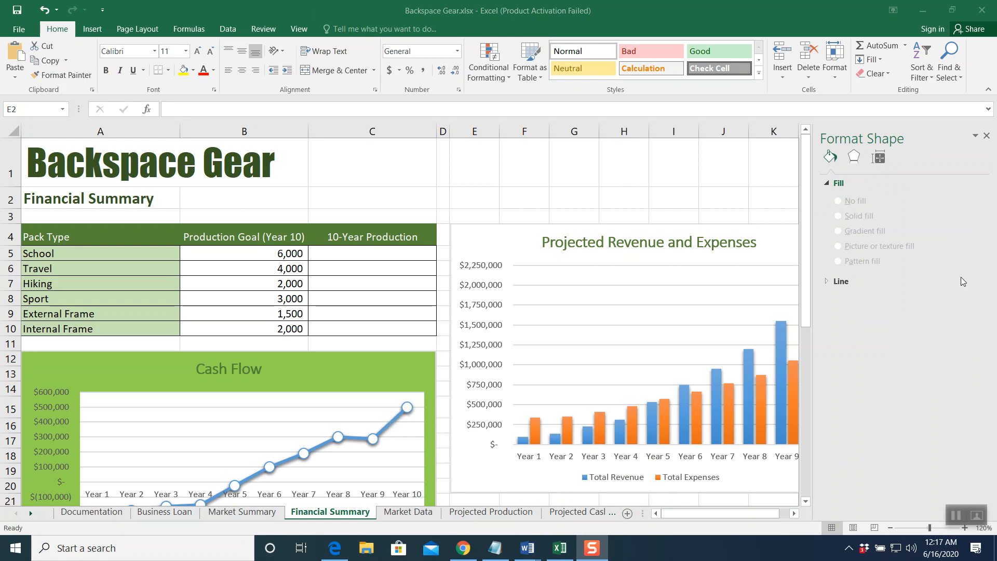
{"action": "left_click", "coordinate": [992, 137]}
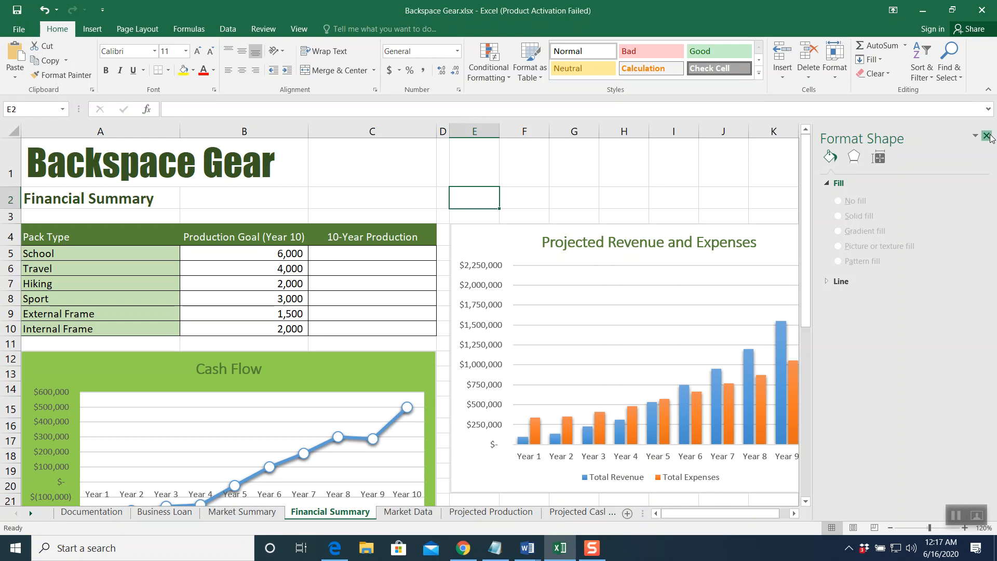
{"action": "left_click", "coordinate": [986, 136]}
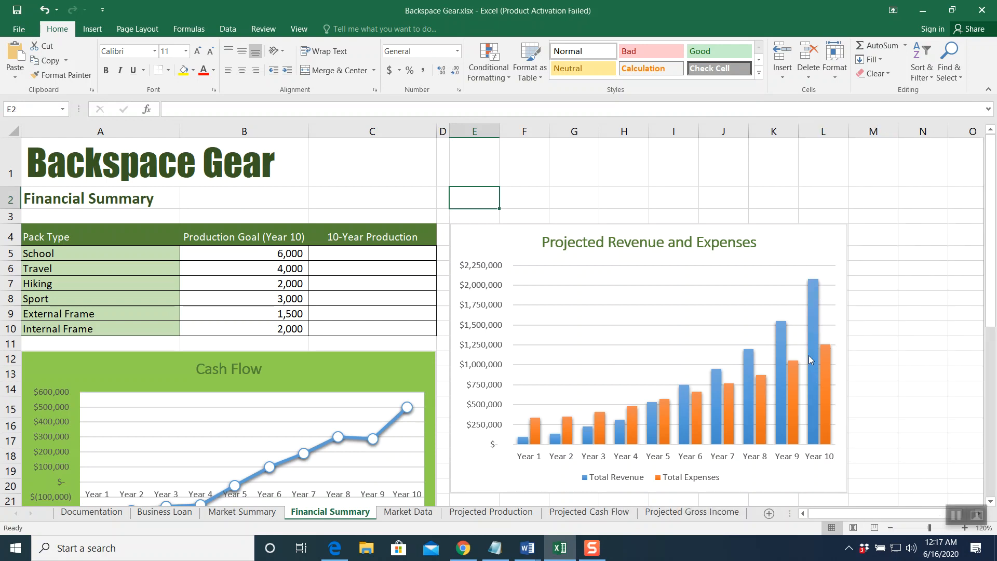
- Switch from the Word notes back to Excel and bring up the first rows of the Projected Cash Flow worksheet
{"action": "scroll", "coordinate": [410, 408], "scroll_direction": "down", "scroll_amount": 3}
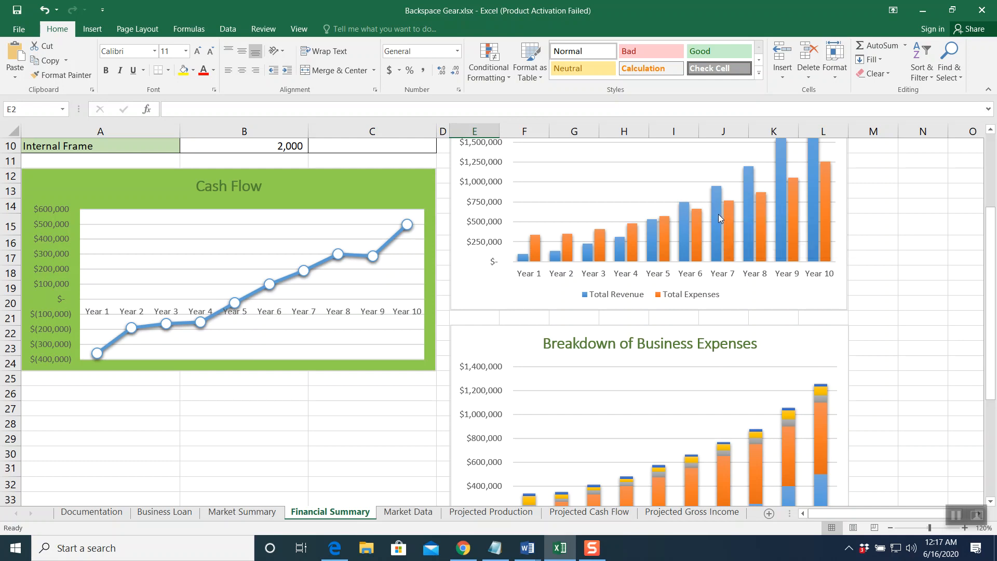
{"action": "mouse_move", "coordinate": [328, 266]}
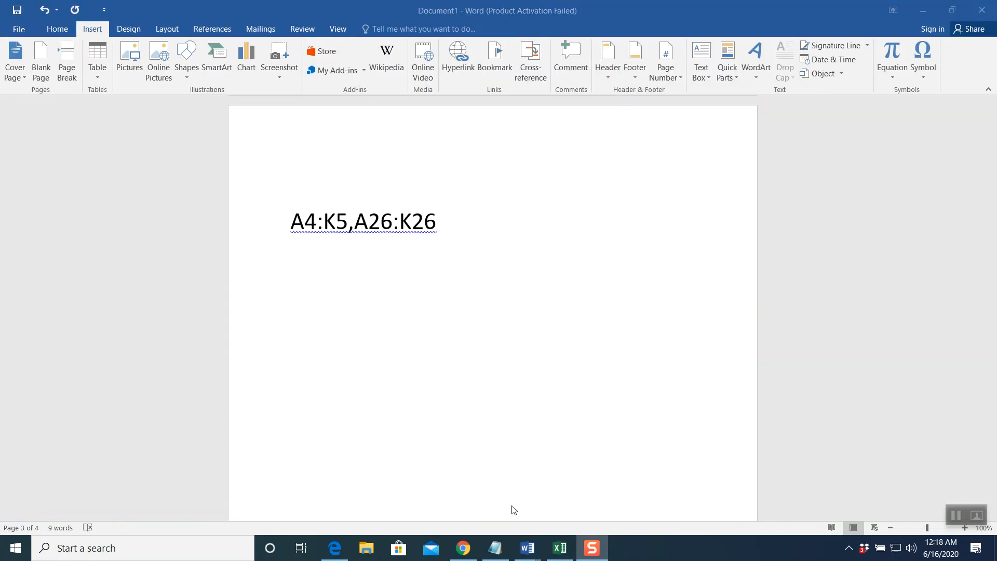
{"action": "left_click", "coordinate": [559, 547]}
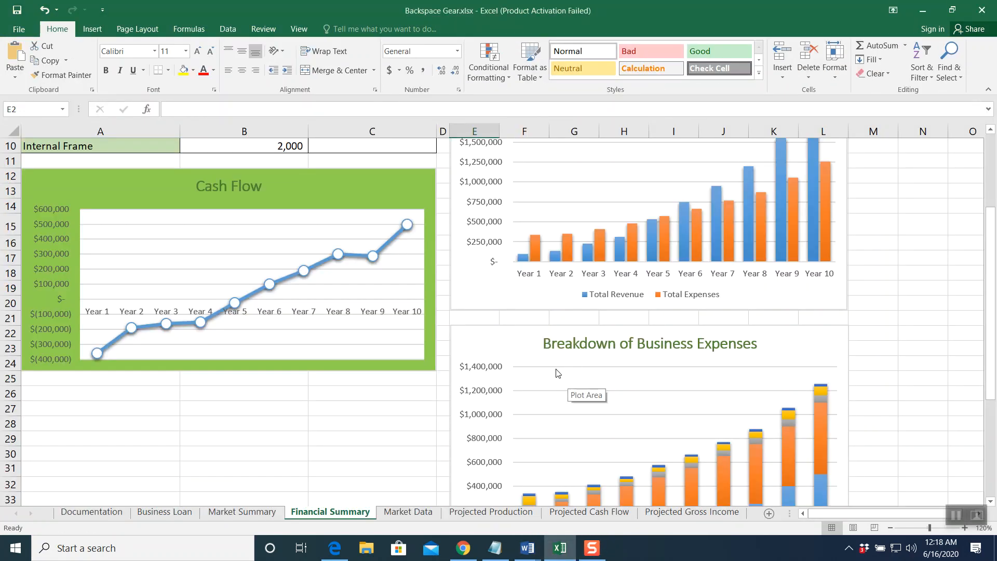
{"action": "left_click", "coordinate": [584, 514]}
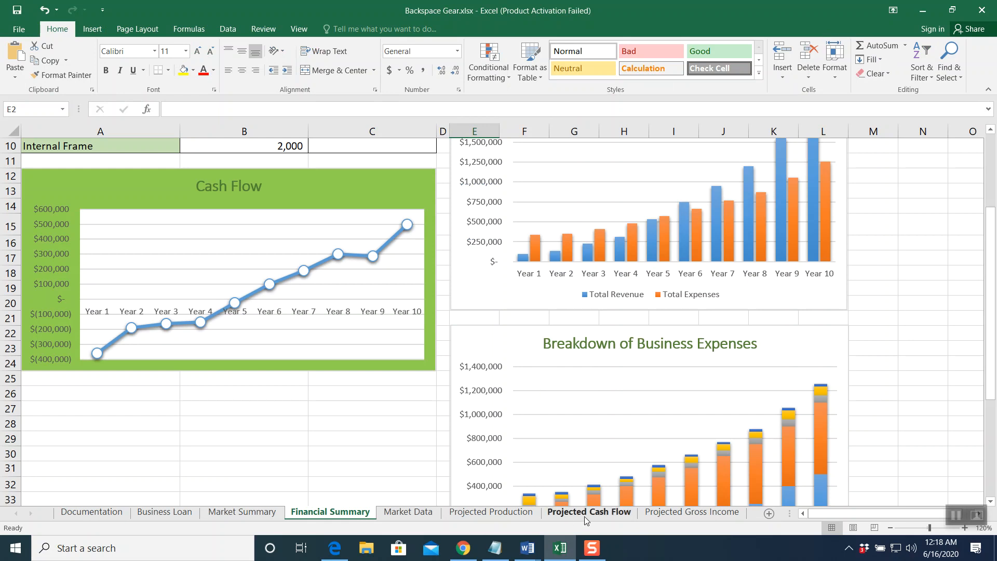
{"action": "left_click", "coordinate": [487, 308]}
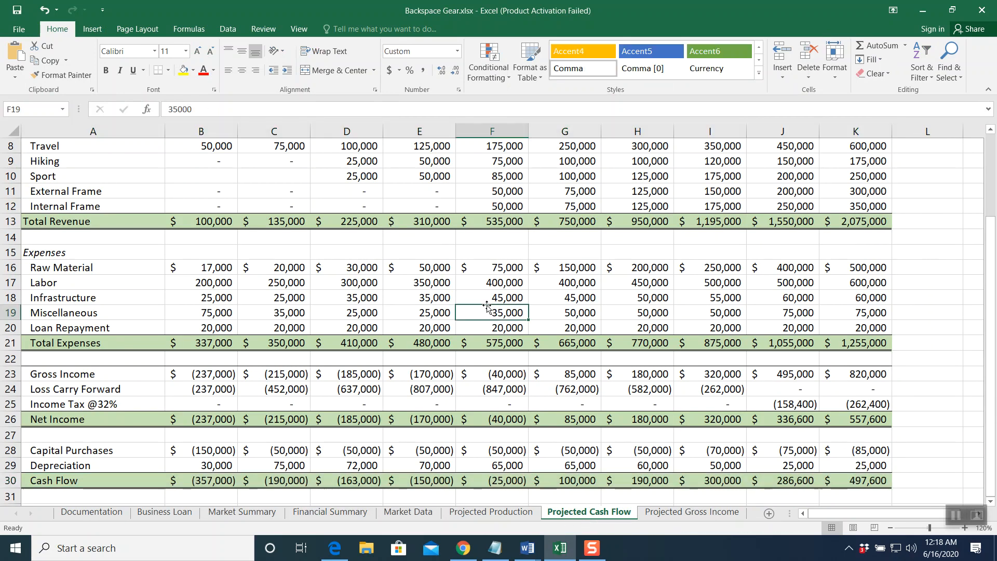
{"action": "scroll", "coordinate": [487, 308], "scroll_direction": "up", "scroll_amount": 2}
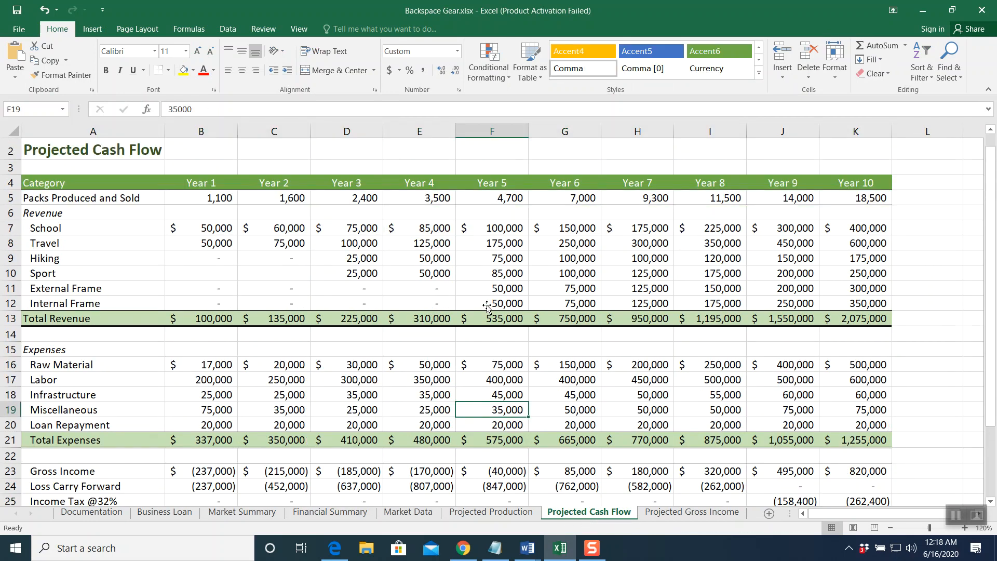
- Check the source ranges in the Word notes and select A4:K5 together with A26:K26 on the Projected Cash Flow sheet
{"action": "left_click", "coordinate": [527, 548]}
{"action": "left_click", "coordinate": [470, 490]}
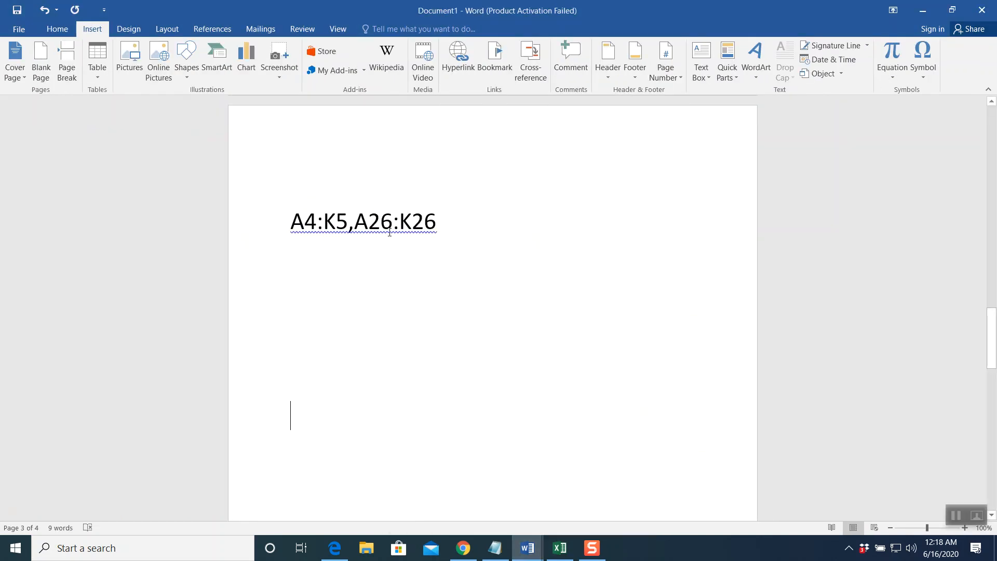
{"action": "left_click", "coordinate": [560, 548]}
{"action": "left_click_drag", "start_coordinate": [91, 186], "coordinate": [841, 197]}
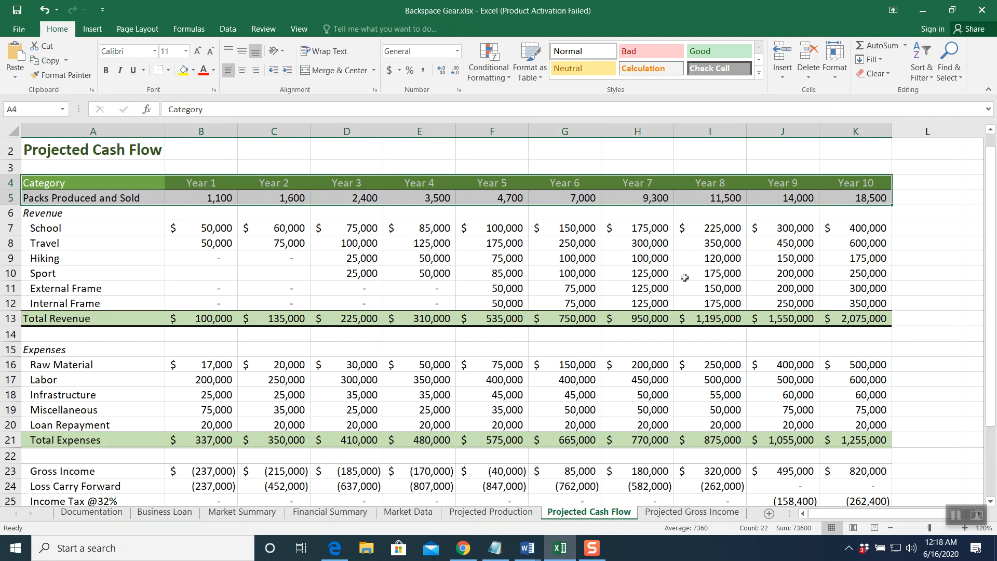
{"action": "left_click_drag", "start_coordinate": [996, 306], "coordinate": [992, 374]}
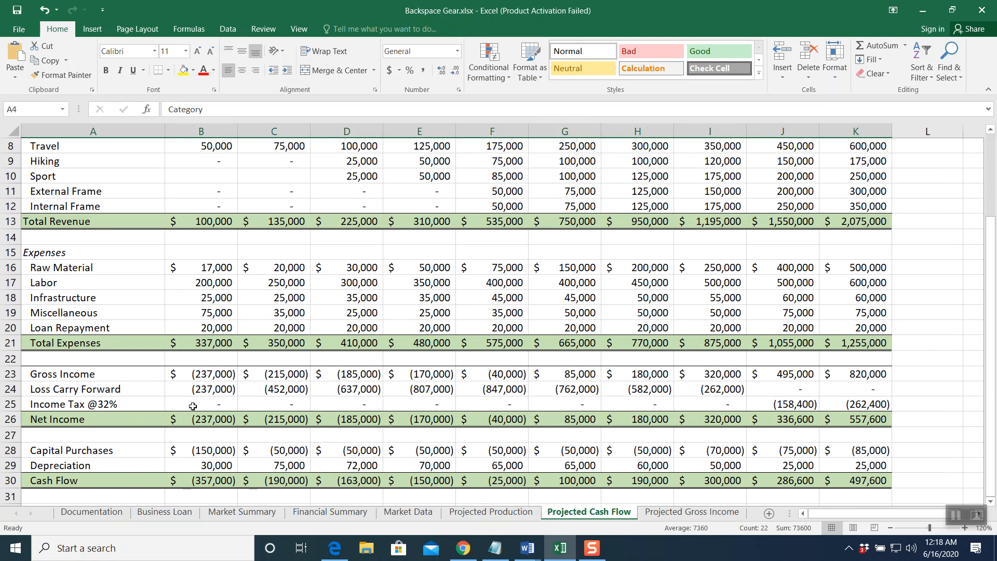
{"action": "left_click_drag", "start_coordinate": [103, 418], "coordinate": [839, 419]}
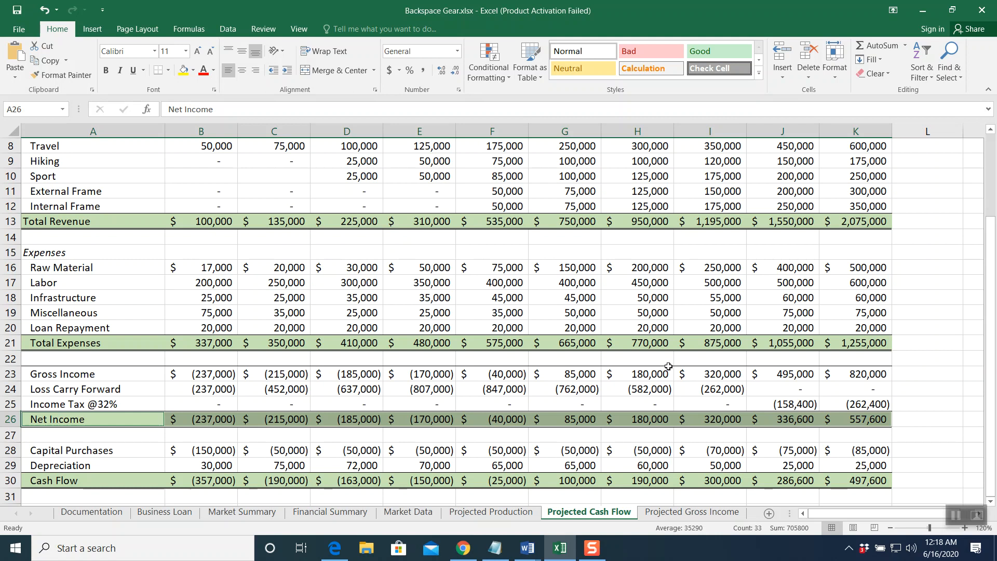
- Set up a combo chart with Packs Produced and Sold as clustered columns on the secondary axis and Net Income as a line
{"action": "left_click", "coordinate": [99, 29]}
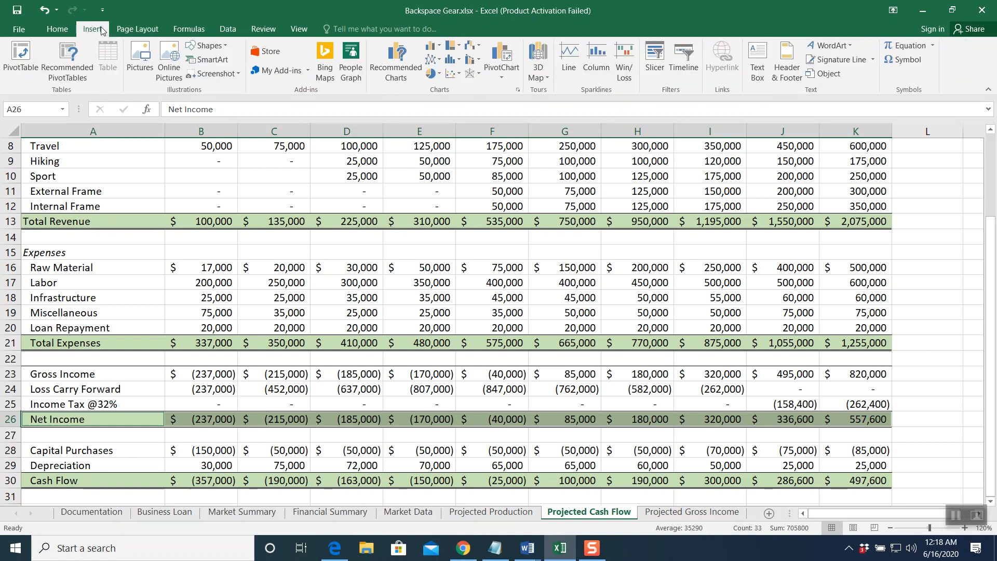
{"action": "left_click", "coordinate": [395, 64]}
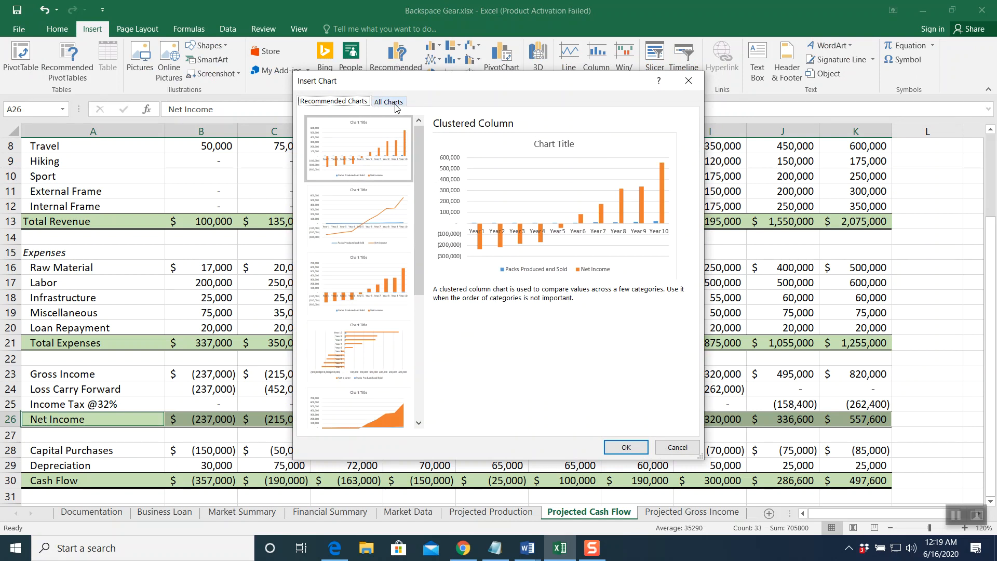
{"action": "left_click", "coordinate": [397, 103]}
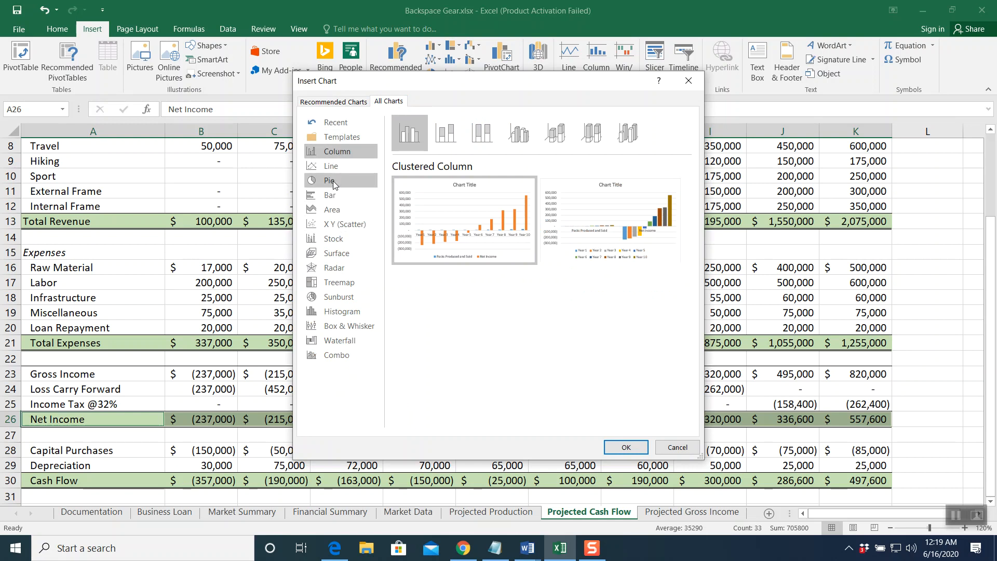
{"action": "left_click", "coordinate": [328, 355]}
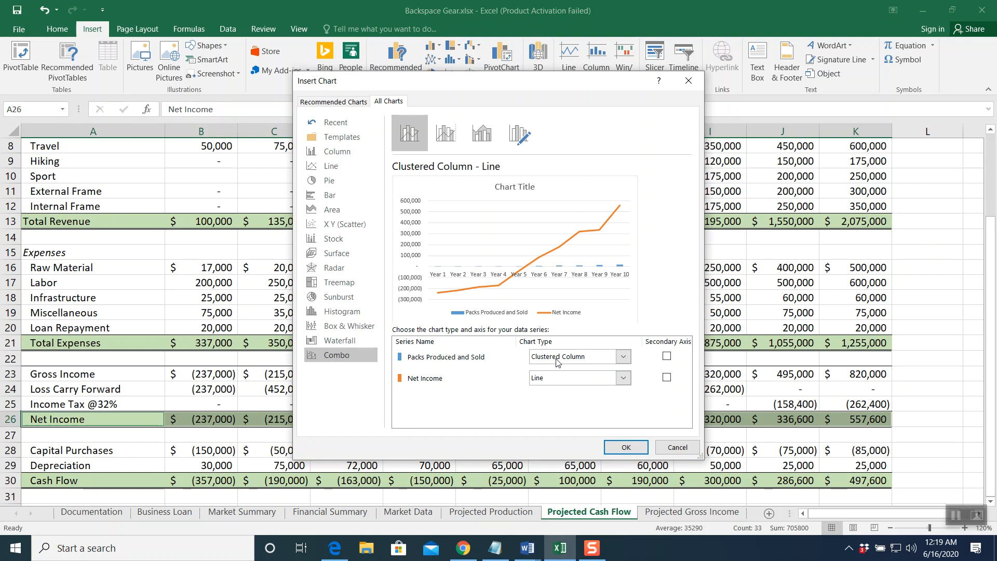
{"action": "left_click", "coordinate": [667, 356]}
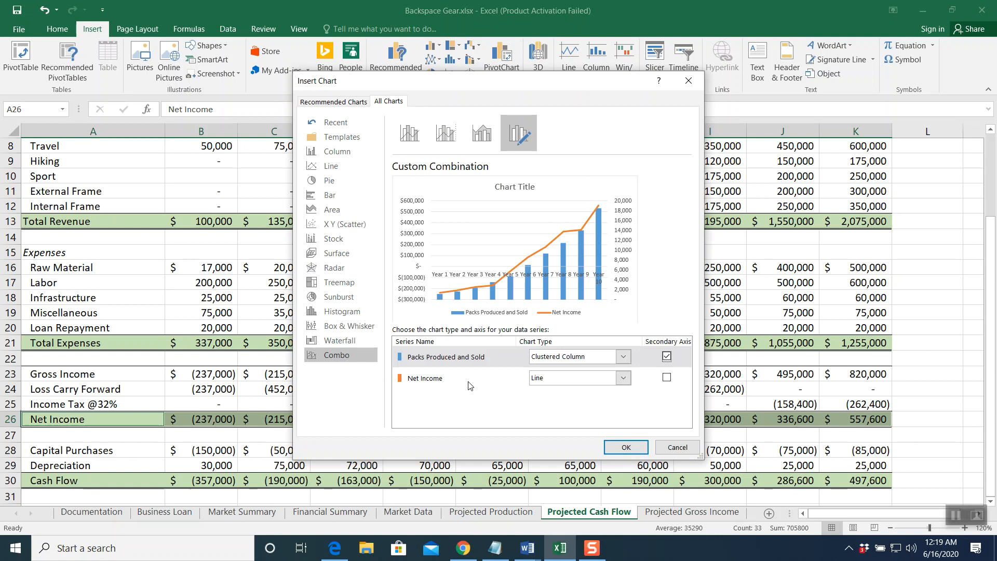
- Try Net Income on the secondary axis instead, and return the secondary axis to Packs Produced and Sold
{"action": "left_click", "coordinate": [667, 356]}
{"action": "left_click", "coordinate": [667, 378]}
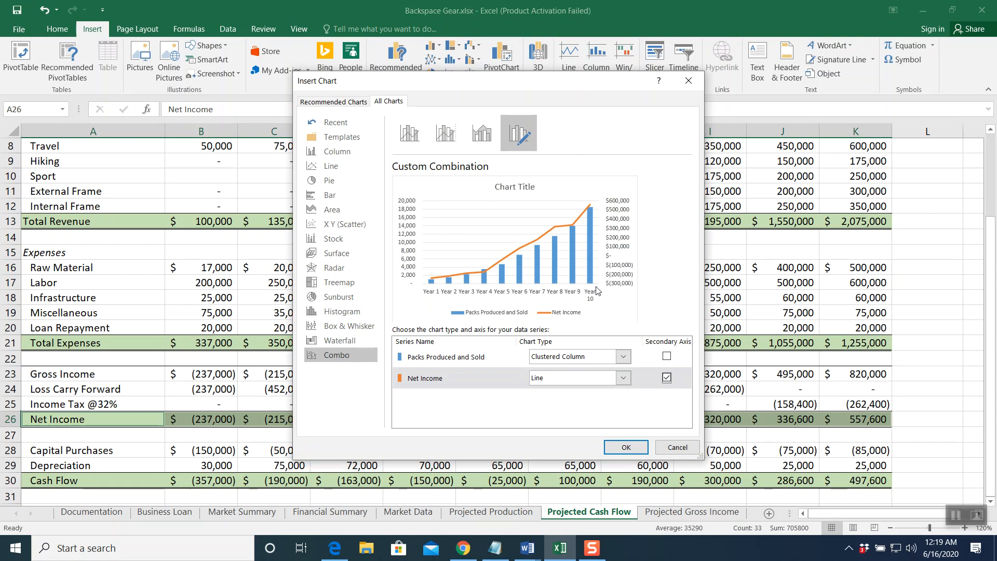
{"action": "left_click", "coordinate": [667, 378]}
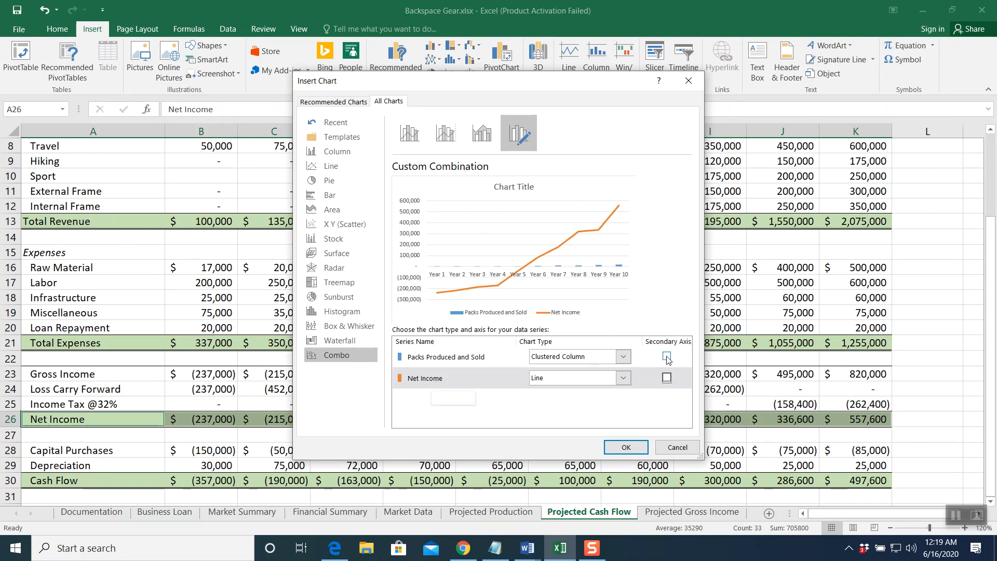
{"action": "left_click", "coordinate": [667, 357]}
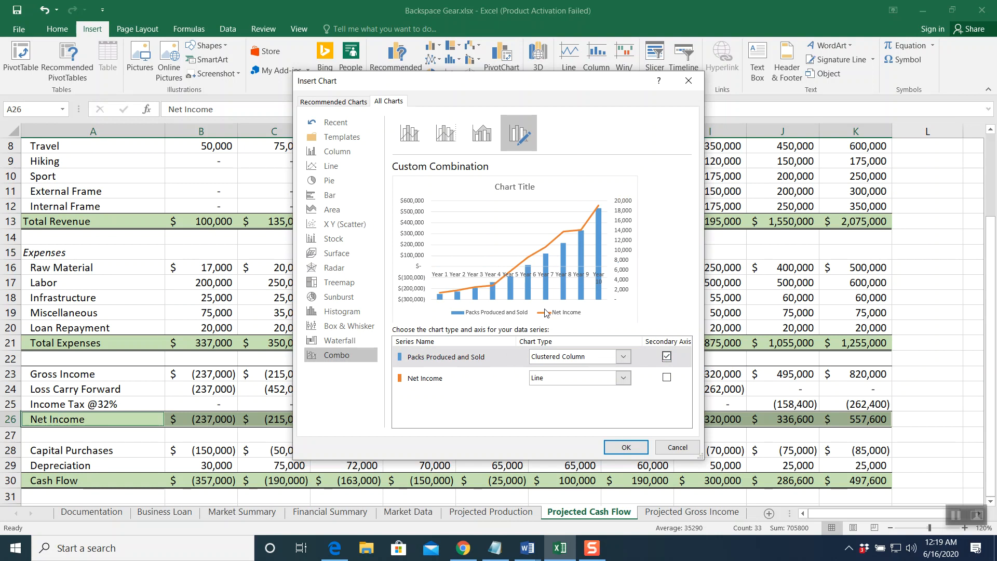
- Create the combo chart and move it as an object to the Financial Summary sheet
{"action": "left_click", "coordinate": [625, 448]}
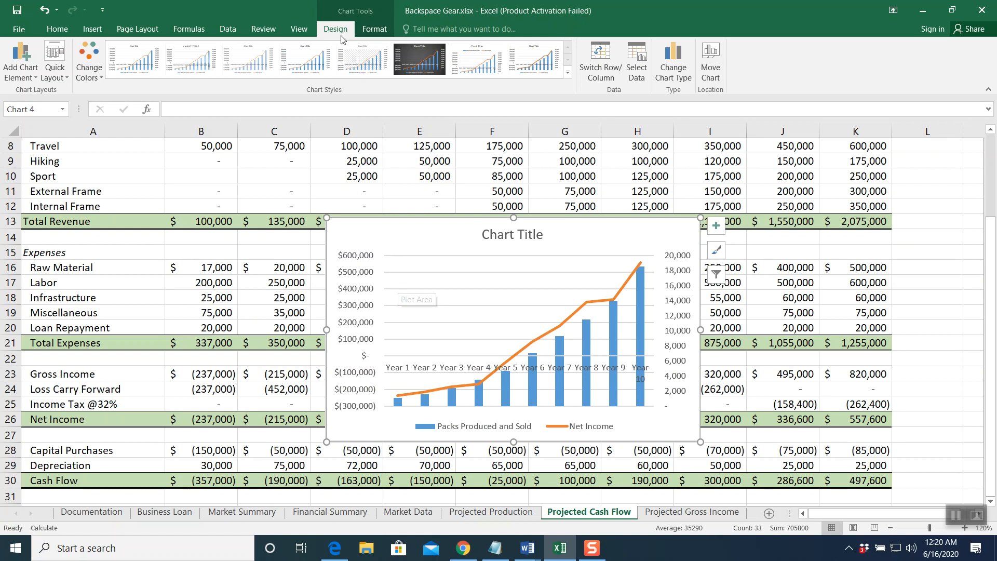
{"action": "left_click", "coordinate": [719, 60]}
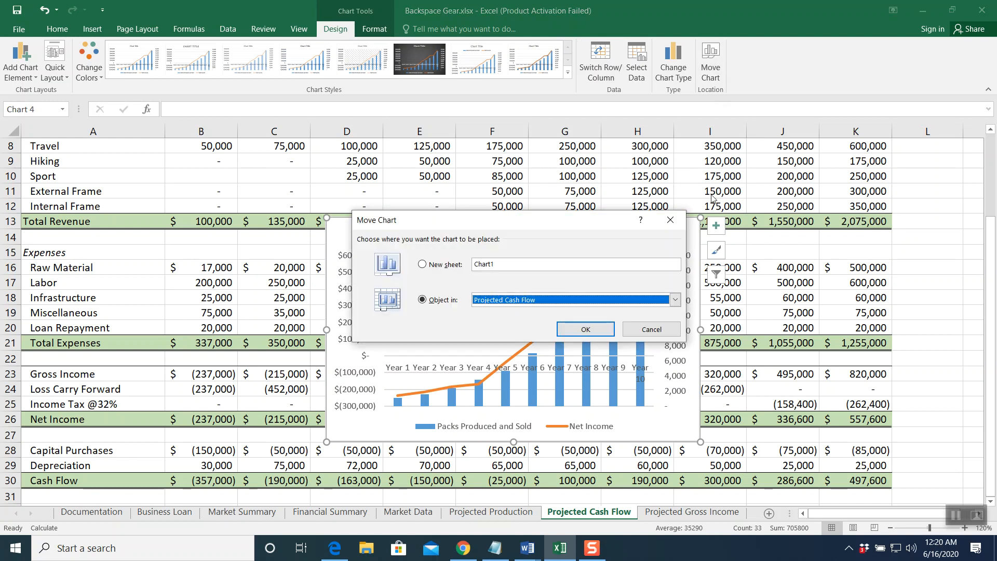
{"action": "left_click", "coordinate": [681, 300]}
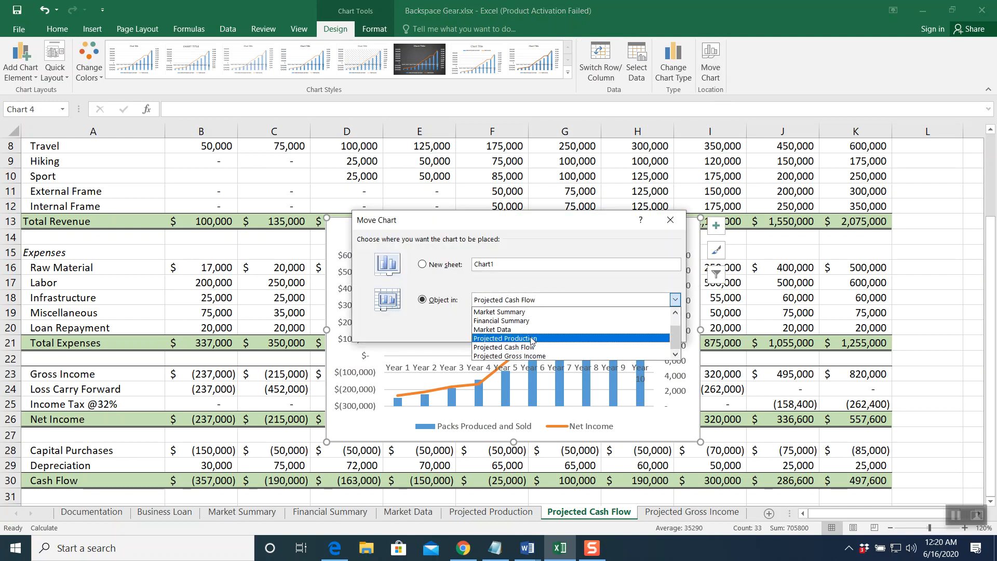
{"action": "left_click", "coordinate": [527, 321]}
{"action": "left_click", "coordinate": [583, 328]}
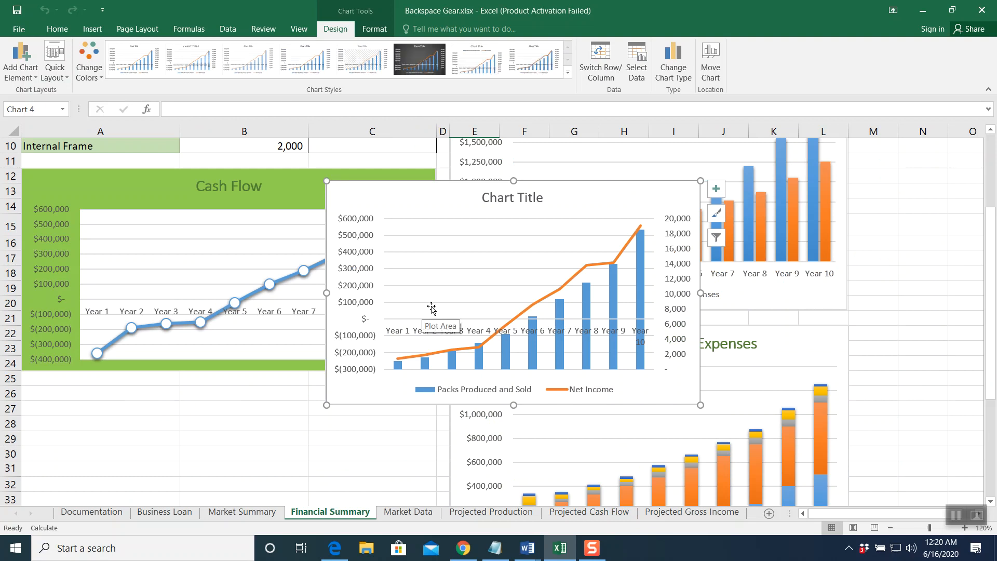
- Place the combo chart below the Cash Flow chart and resize it to cover A26:C38
{"action": "left_click_drag", "start_coordinate": [436, 191], "coordinate": [132, 395]}
{"action": "scroll", "coordinate": [446, 311], "scroll_direction": "down", "scroll_amount": 3}
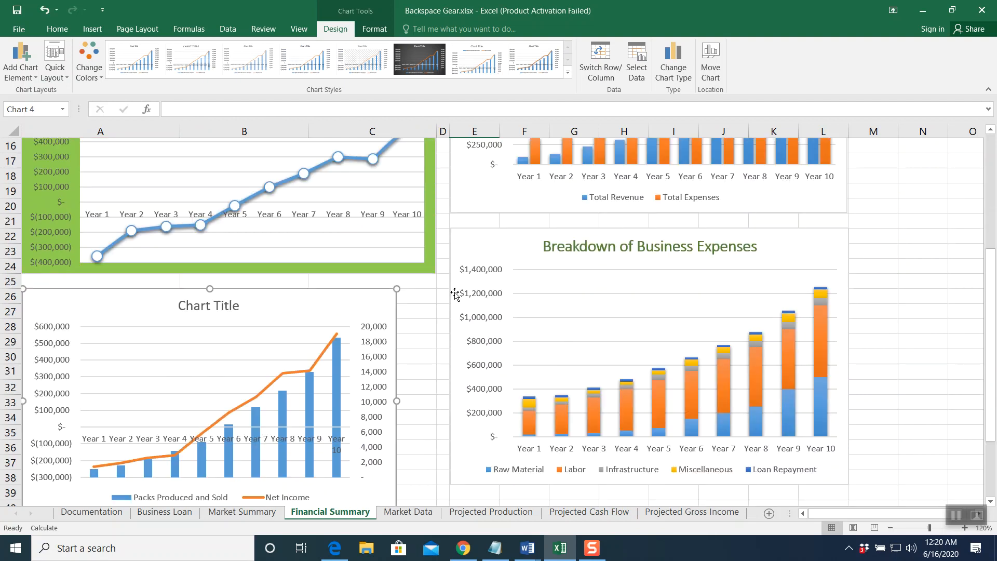
{"action": "left_click_drag", "start_coordinate": [395, 356], "coordinate": [437, 356]}
{"action": "left_click_drag", "start_coordinate": [229, 466], "coordinate": [227, 440]}
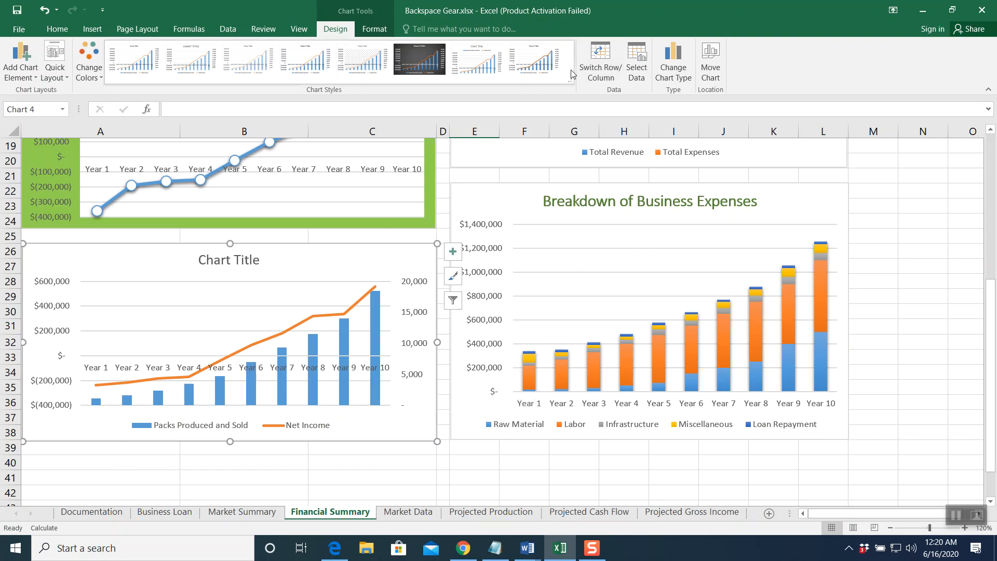
- Apply the eighth chart style to the combo chart and title it "Sales Projections"
{"action": "left_click", "coordinate": [546, 68]}
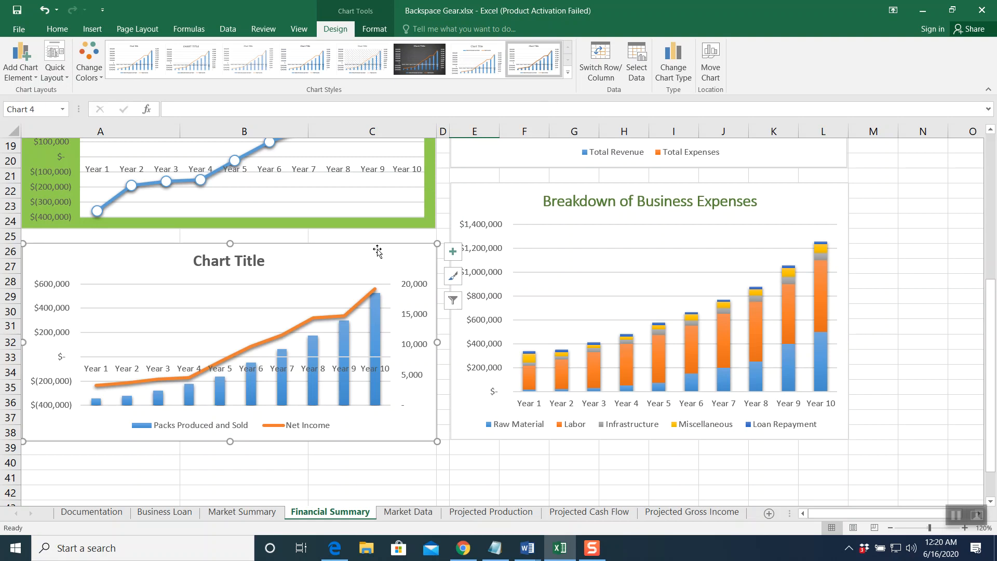
{"action": "left_click", "coordinate": [241, 262]}
{"action": "key", "text": "BackSpace"}
{"action": "key", "text": "BackSpace"}
{"action": "key", "text": "BackSpace"}
{"action": "key", "text": "BackSpace"}
{"action": "key", "text": "BackSpace"}
{"action": "key", "text": "BackSpace"}
{"action": "key", "text": "BackSpace"}
{"action": "key", "text": "BackSpace"}
{"action": "key", "text": "BackSpace"}
{"action": "key", "text": "BackSpace"}
{"action": "key", "text": "BackSpace"}
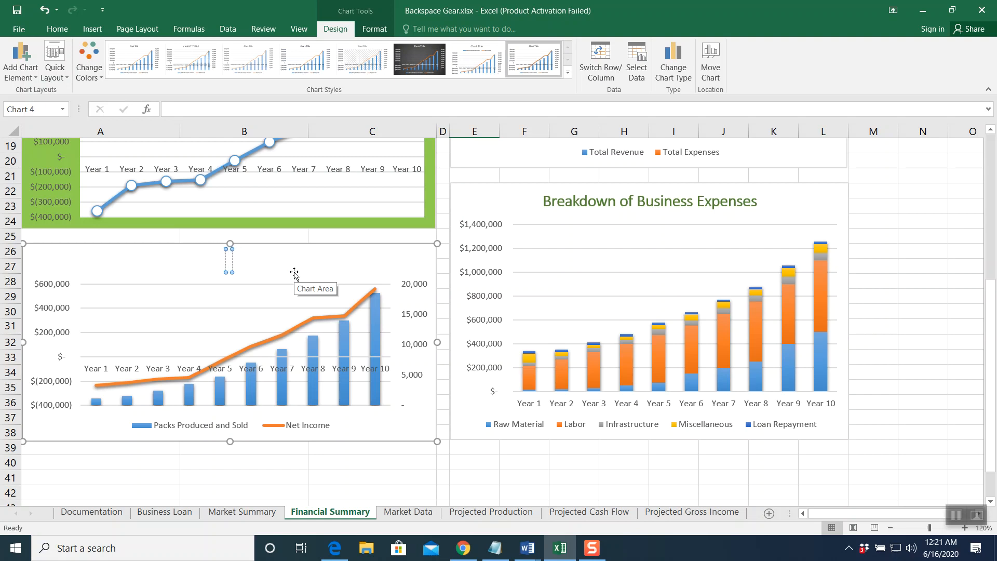
{"action": "type", "text": "Sales Projections"}
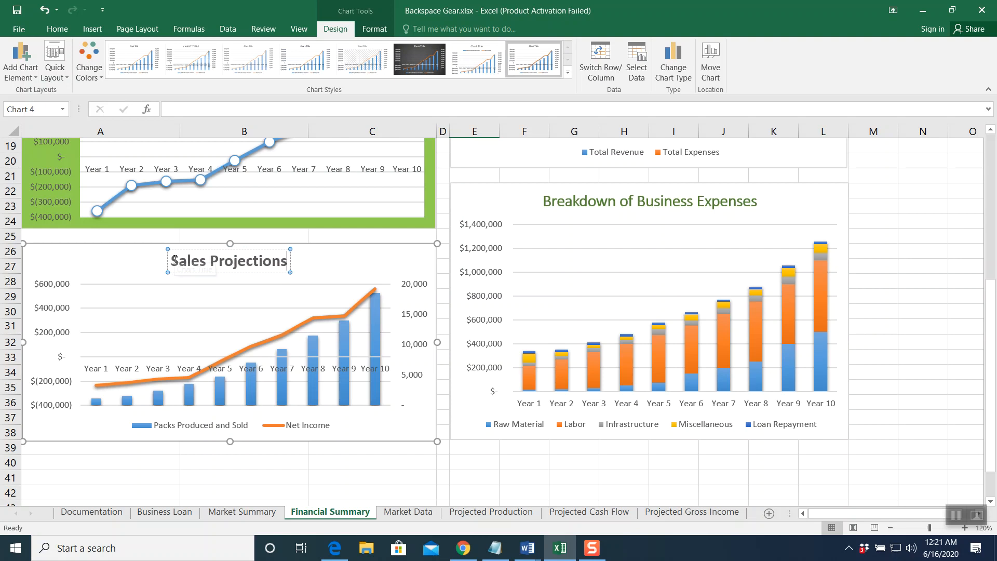
- Format the Sales Projections title in Calibri Light with a dark green theme font color
{"action": "left_click_drag", "start_coordinate": [172, 261], "coordinate": [288, 260]}
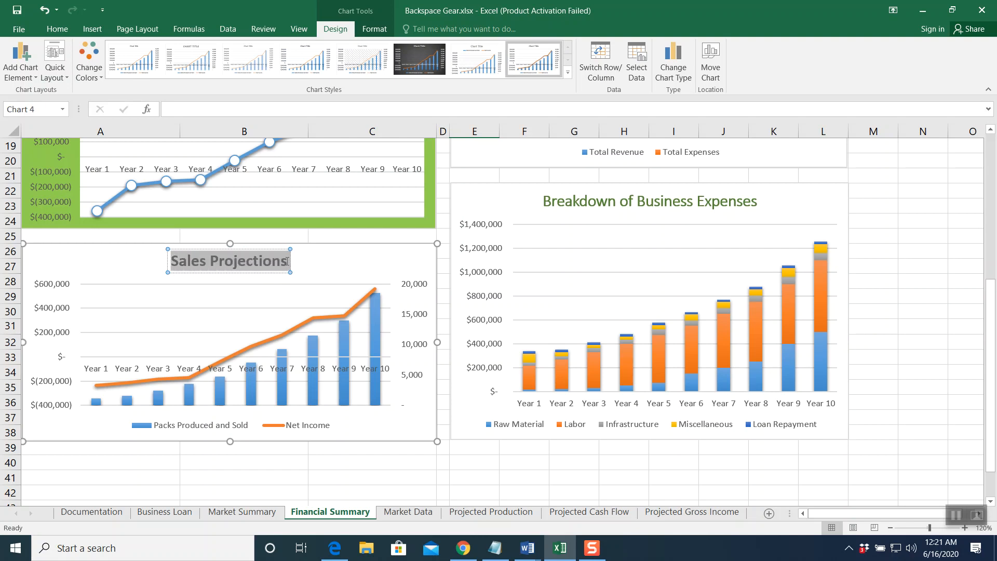
{"action": "left_click", "coordinate": [57, 29]}
{"action": "left_click", "coordinate": [155, 51]}
{"action": "left_click", "coordinate": [150, 82]}
{"action": "left_click", "coordinate": [213, 71]}
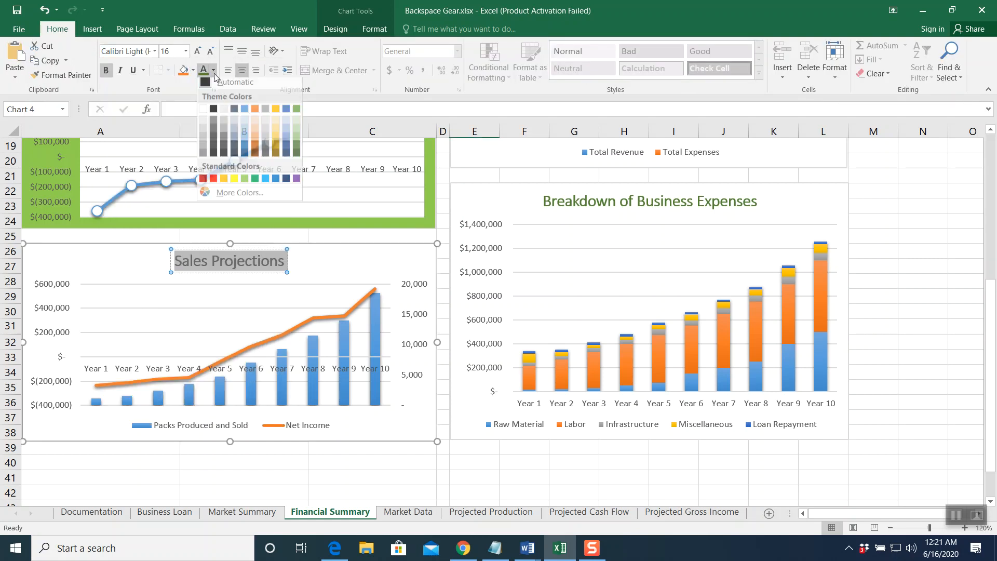
{"action": "left_click", "coordinate": [296, 145]}
{"action": "left_click", "coordinate": [325, 271]}
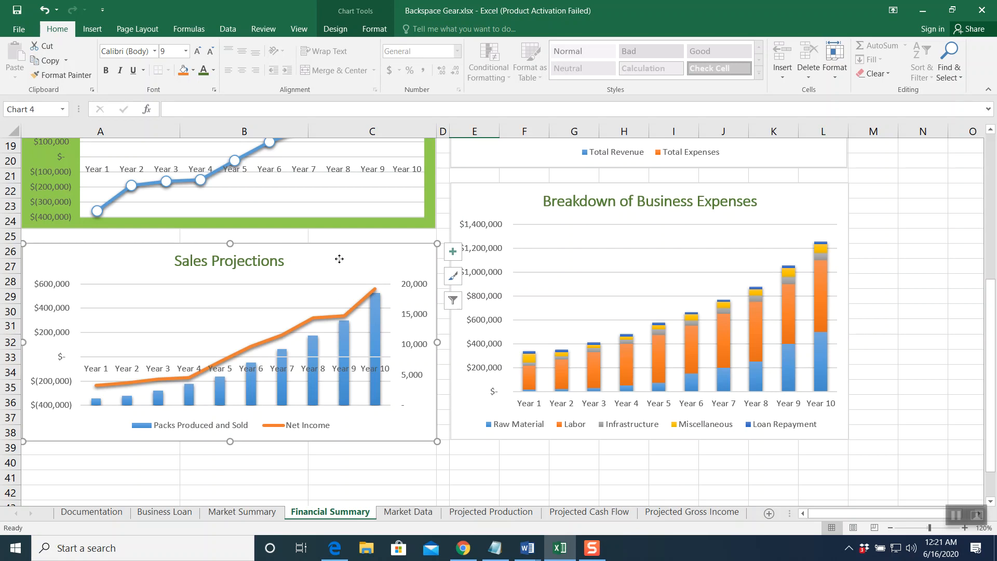
- Give the Sales Projections chart area a solid fill in the standard light green
{"action": "double_click", "coordinate": [370, 261]}
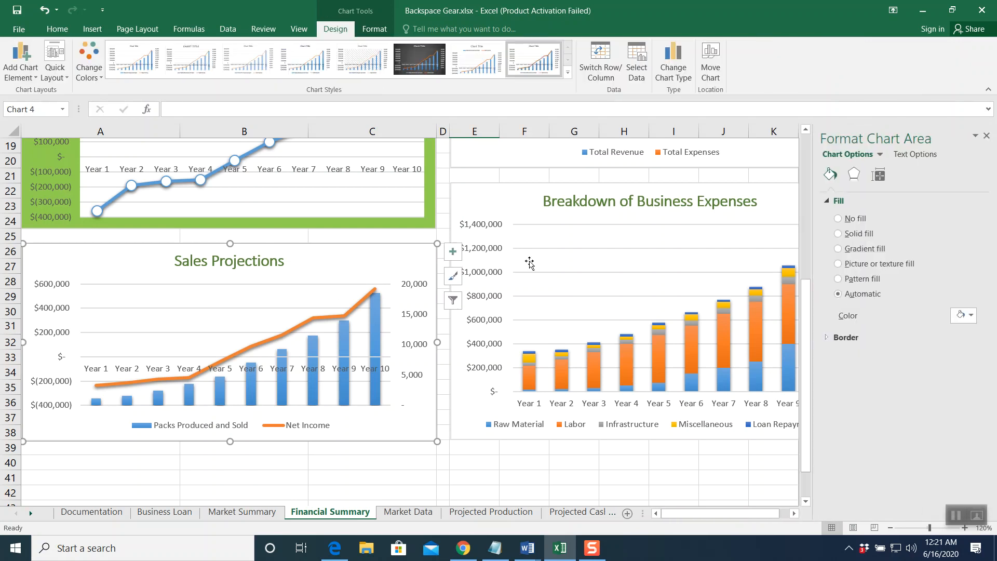
{"action": "left_click", "coordinate": [838, 233]}
{"action": "left_click", "coordinate": [970, 316]}
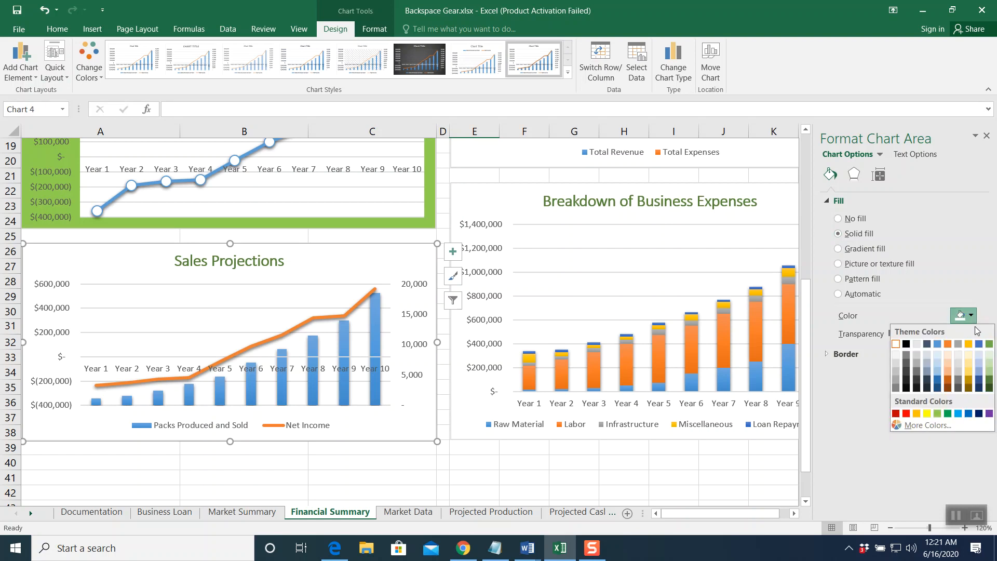
{"action": "left_click", "coordinate": [938, 414]}
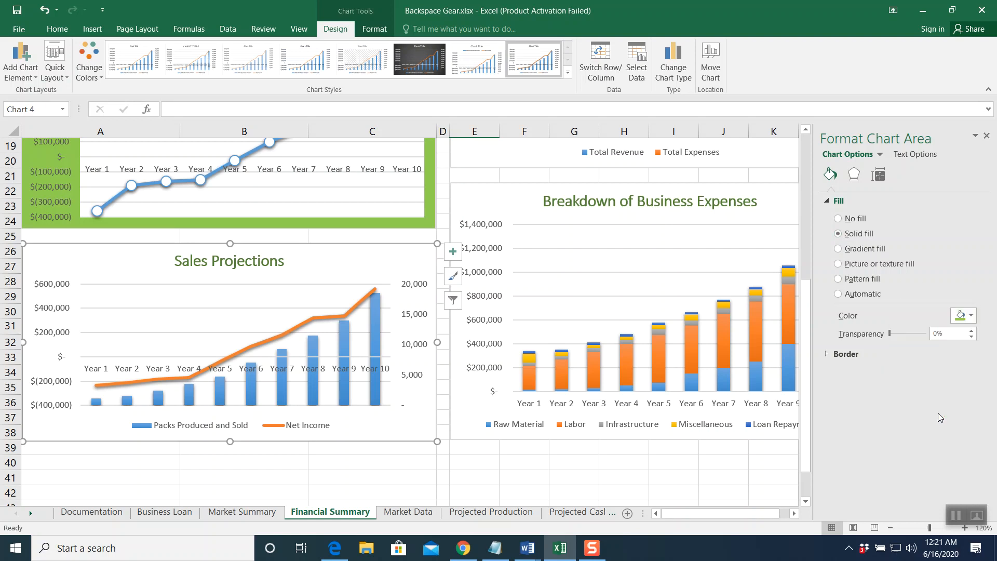
- Fill the Sales Projections plot area with solid white and close the formatting options
{"action": "left_click", "coordinate": [286, 301]}
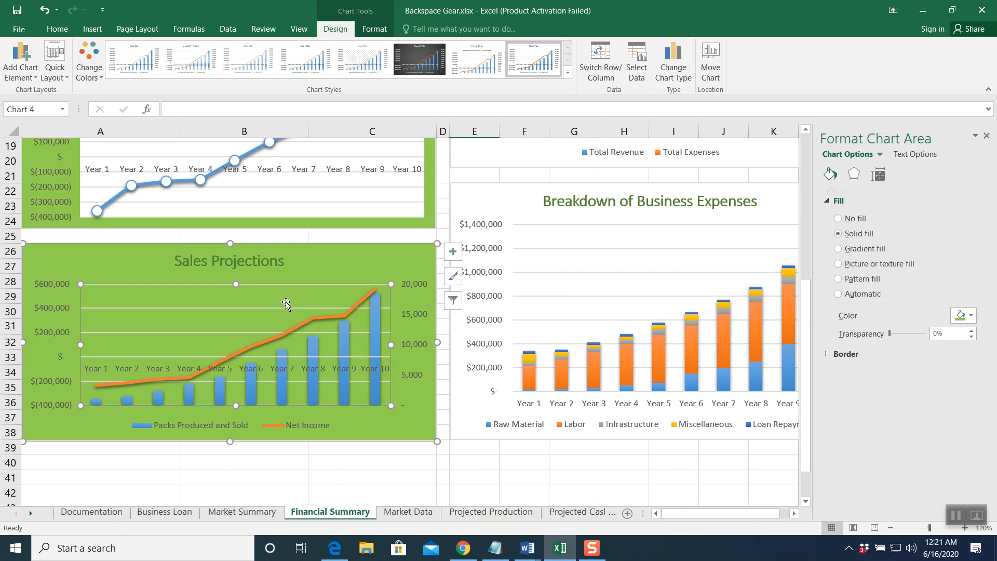
{"action": "left_click", "coordinate": [838, 233]}
{"action": "left_click", "coordinate": [966, 315]}
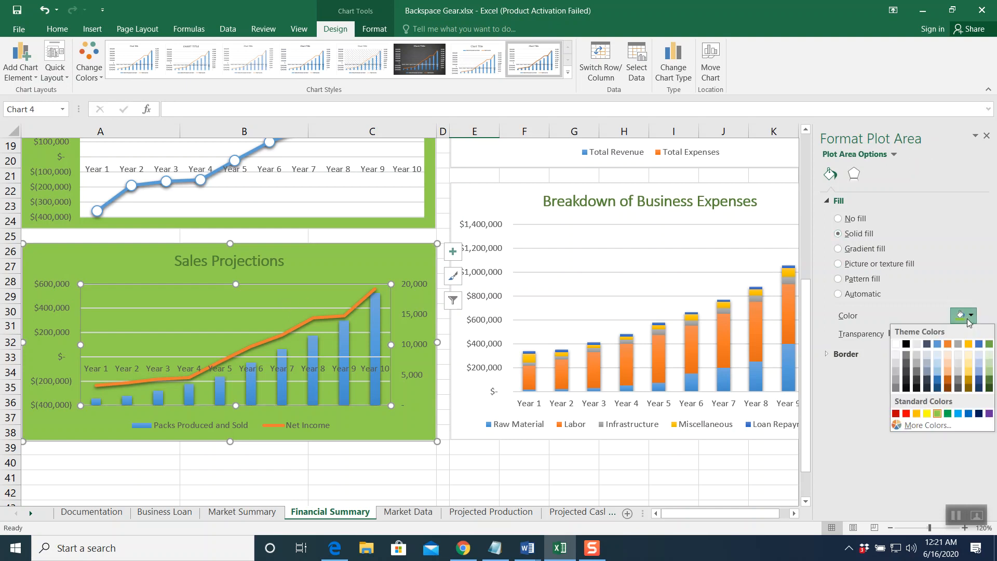
{"action": "left_click", "coordinate": [895, 343]}
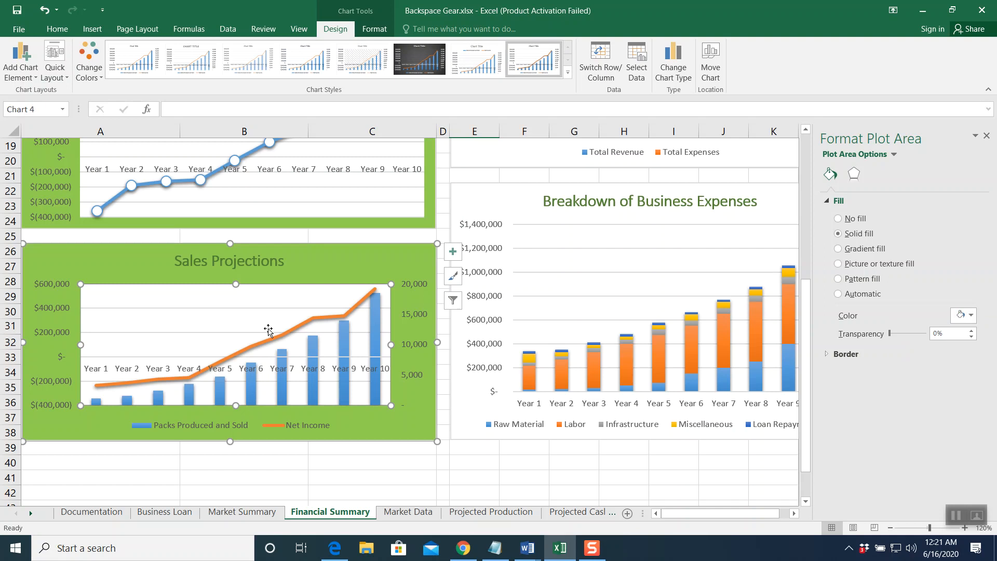
{"action": "left_click", "coordinate": [341, 265]}
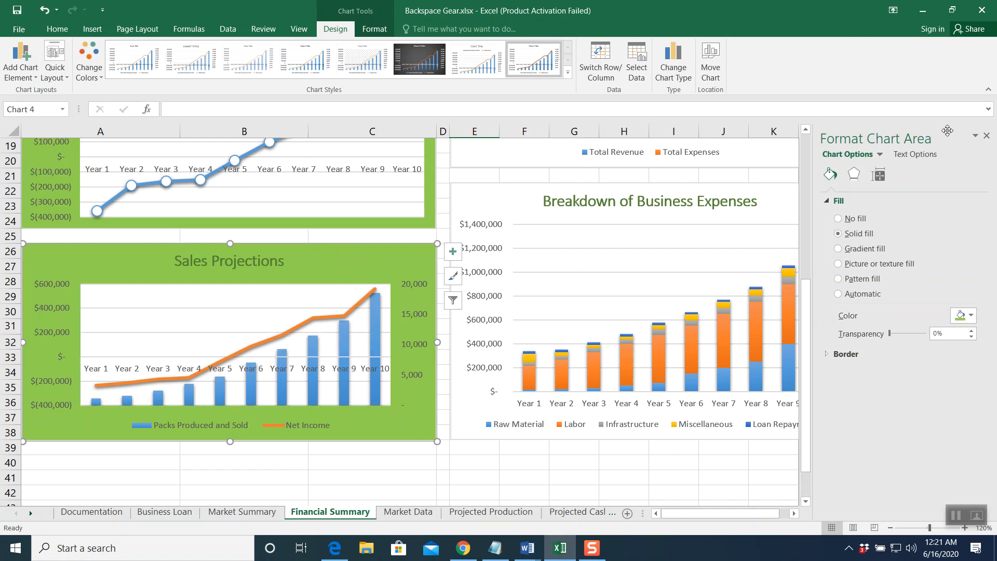
{"action": "left_click", "coordinate": [987, 136]}
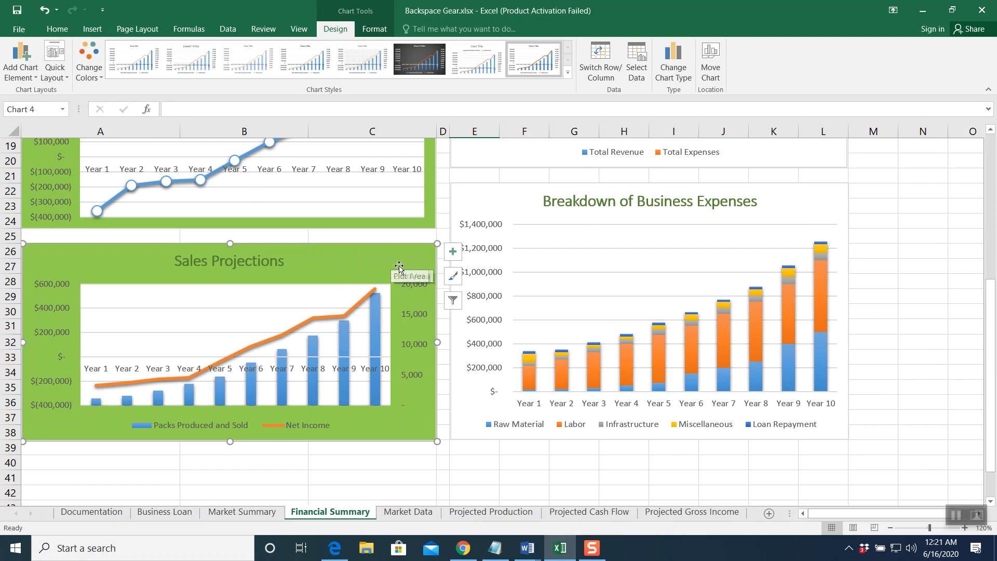
{"action": "left_click", "coordinate": [956, 515]}
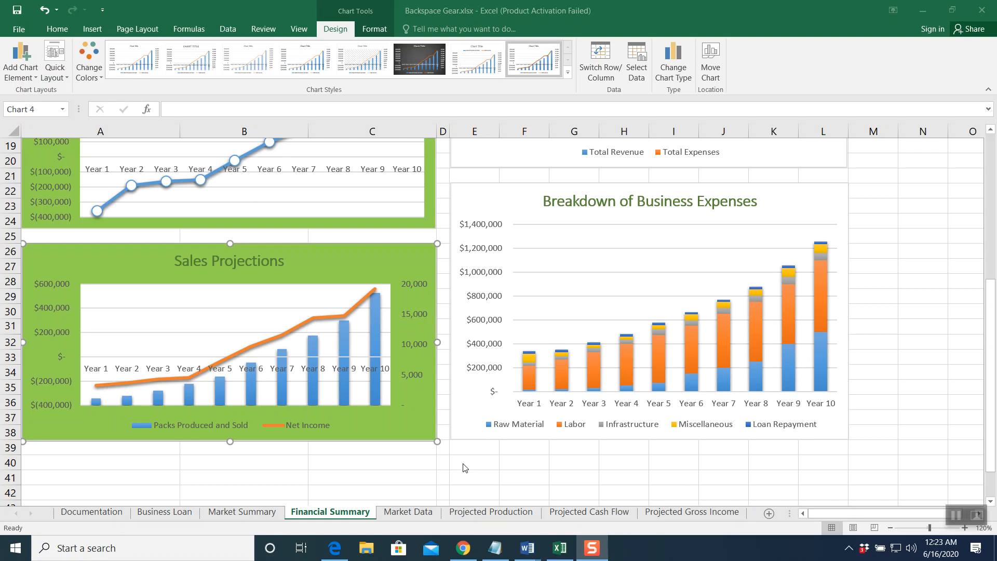
- Select the Annual Income data in E6:E506 on the Market Data sheet
{"action": "left_click", "coordinate": [420, 515]}
{"action": "left_click", "coordinate": [420, 514]}
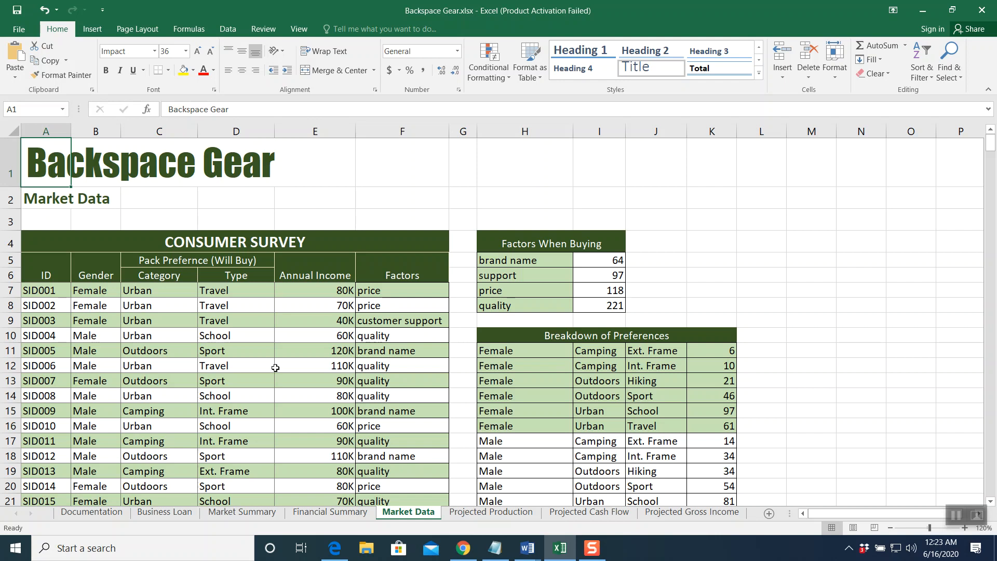
{"action": "left_click", "coordinate": [314, 131]}
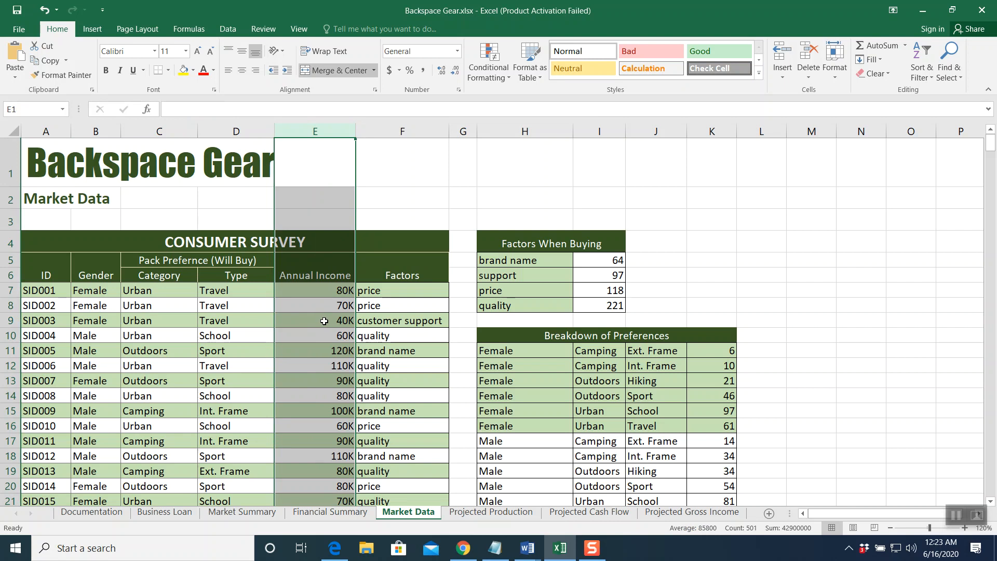
{"action": "left_click", "coordinate": [316, 276]}
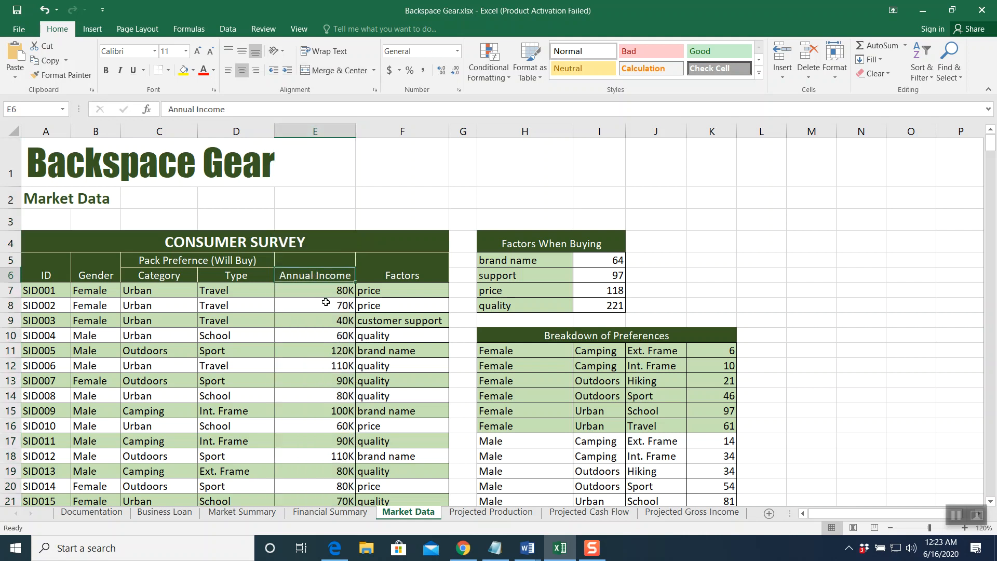
{"action": "left_click", "coordinate": [21, 109]}
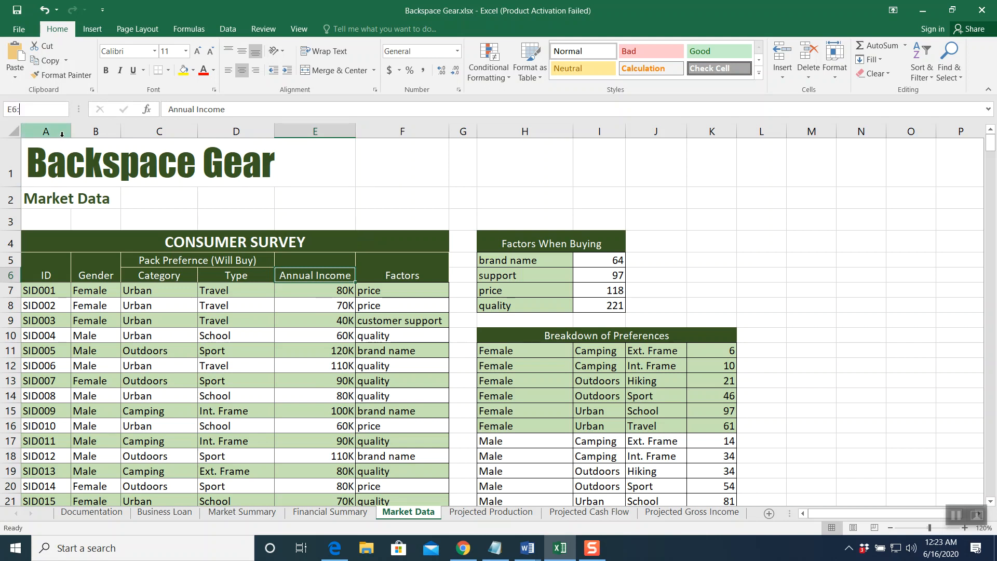
{"action": "type", "text": ":E506"}
{"action": "key", "text": "Return"}
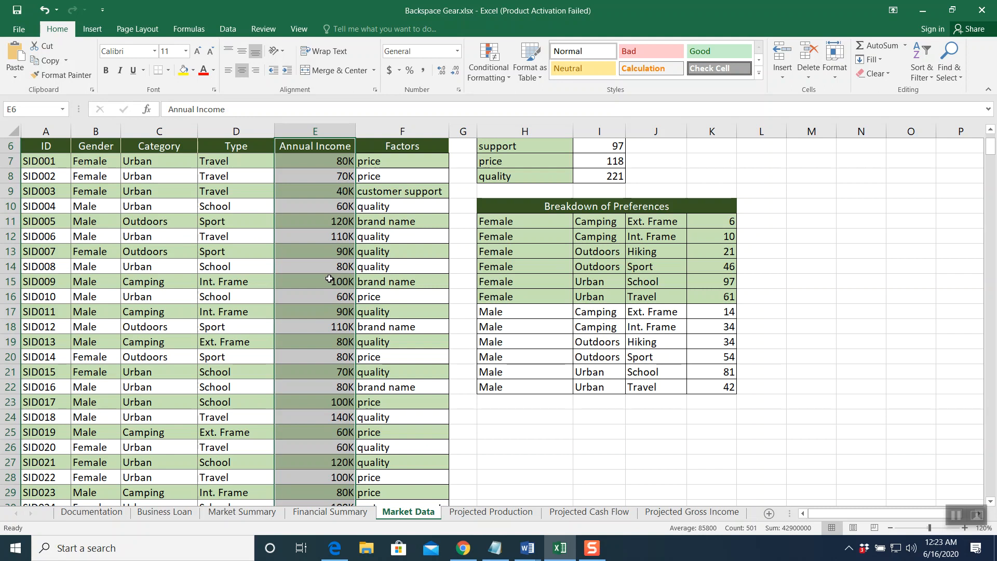
- Insert a histogram chart of the selected Annual Income data
{"action": "left_click", "coordinate": [92, 29]}
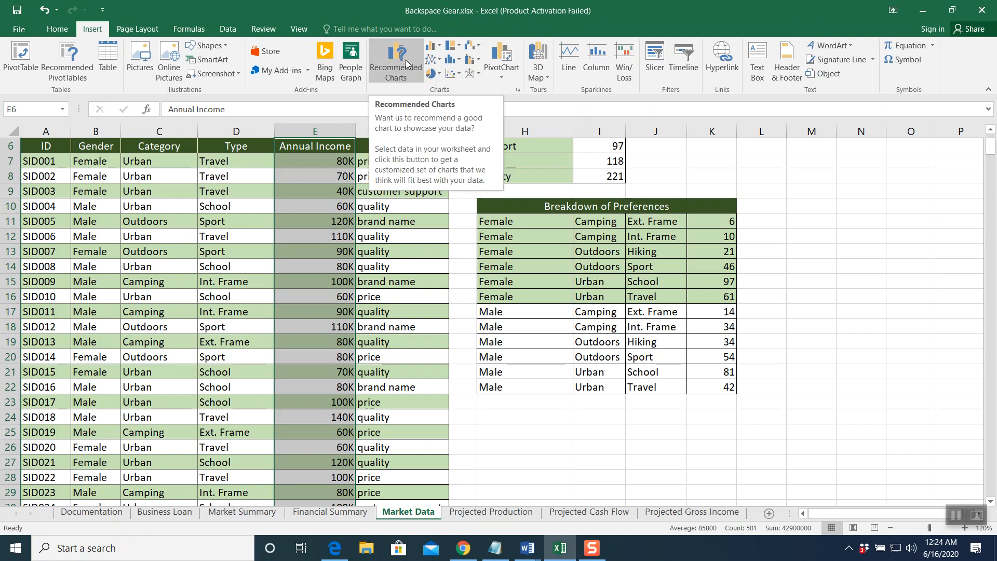
{"action": "left_click", "coordinate": [459, 60]}
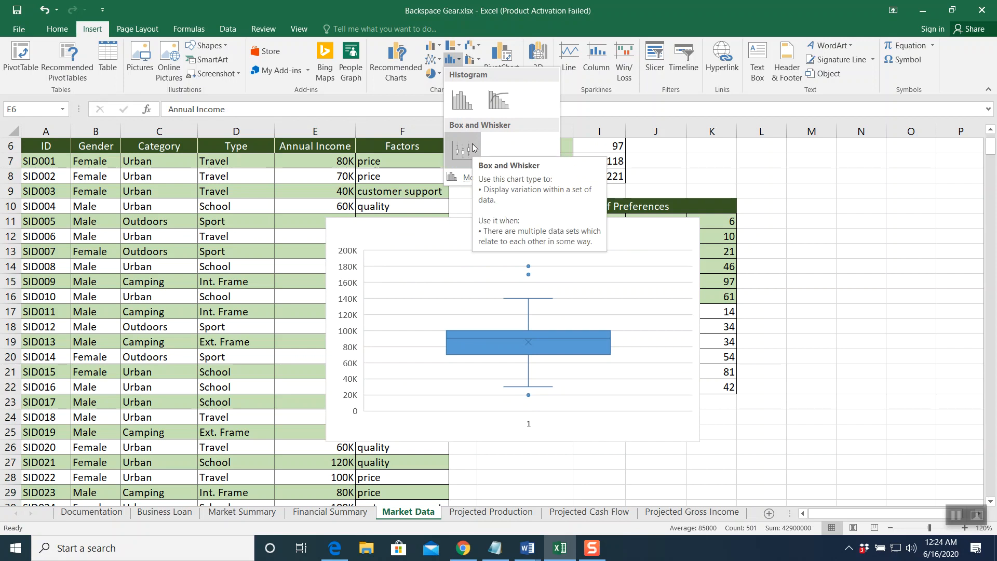
{"action": "left_click", "coordinate": [472, 100]}
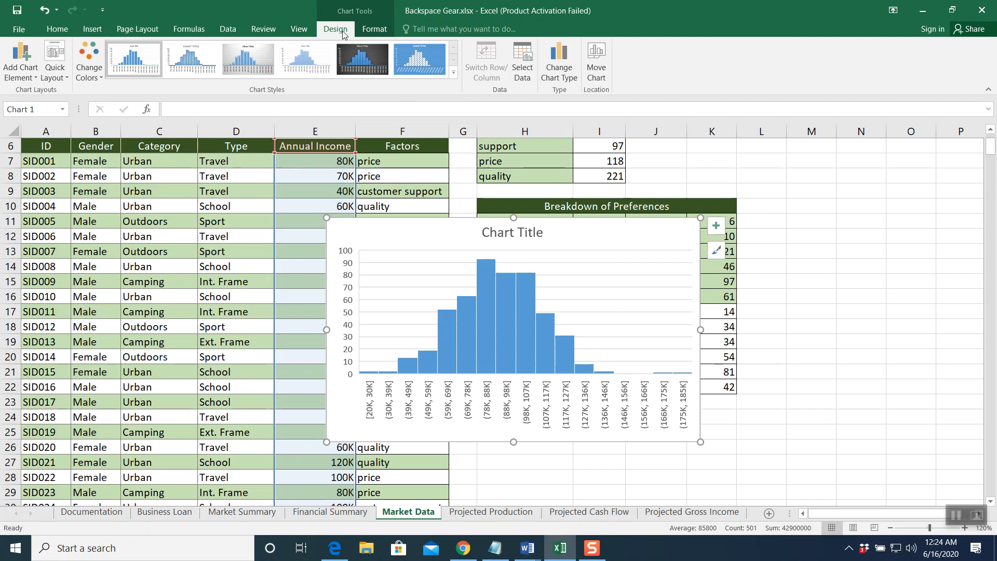
- Move the histogram to the Market Summary sheet and place it beside the Pack Type table, with its upper-left corner at F4
{"action": "left_click", "coordinate": [596, 67]}
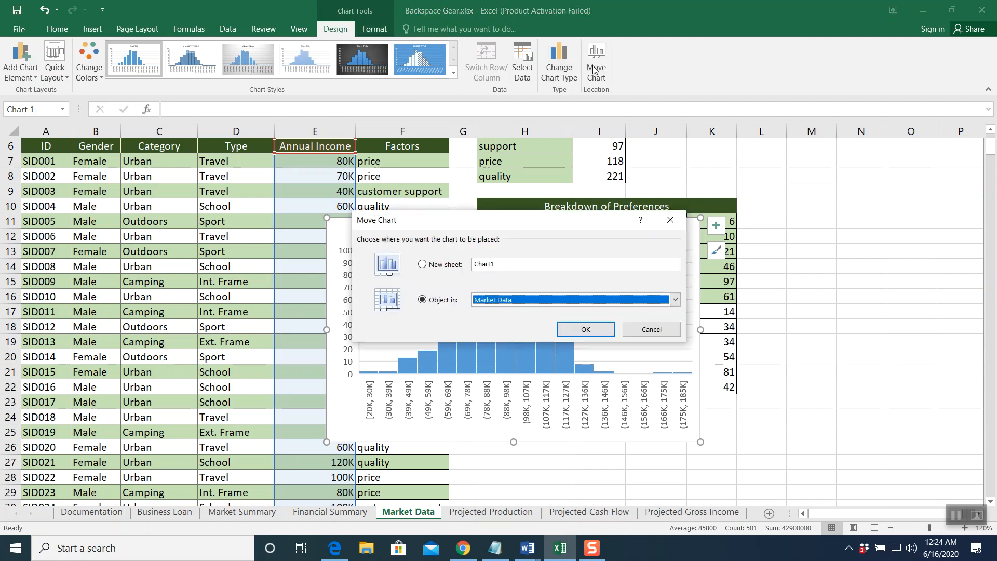
{"action": "left_click", "coordinate": [675, 300]}
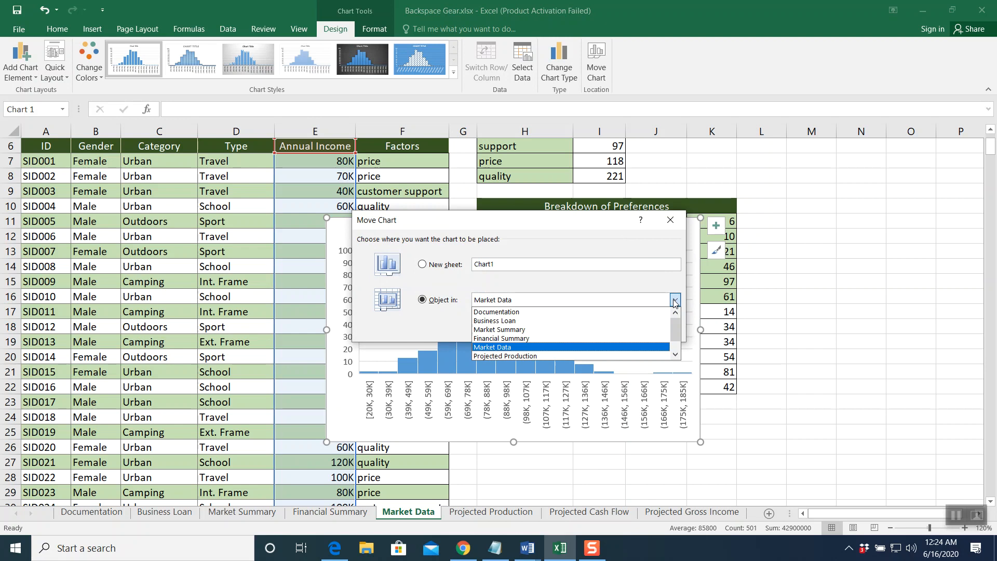
{"action": "left_click", "coordinate": [552, 330]}
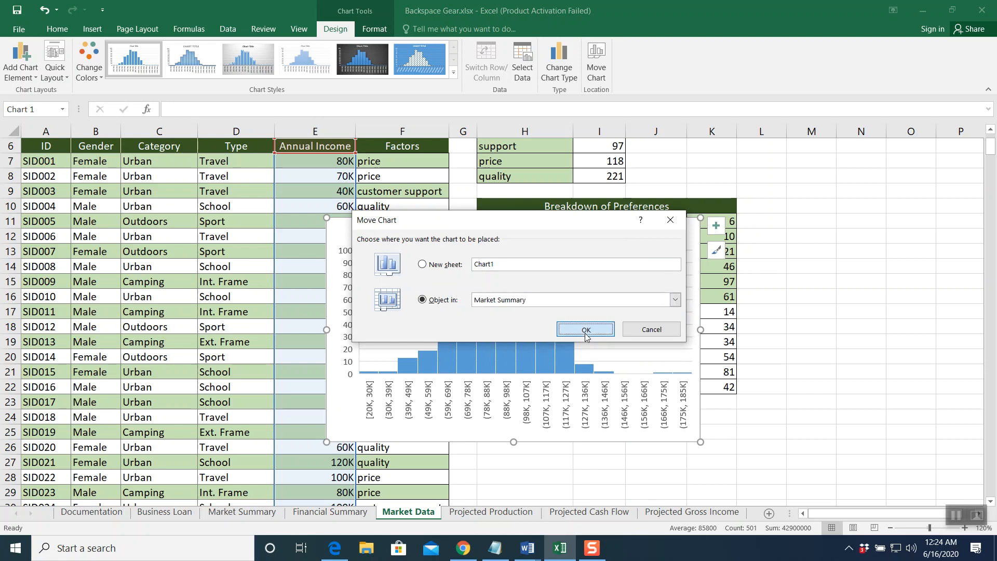
{"action": "left_click", "coordinate": [584, 328]}
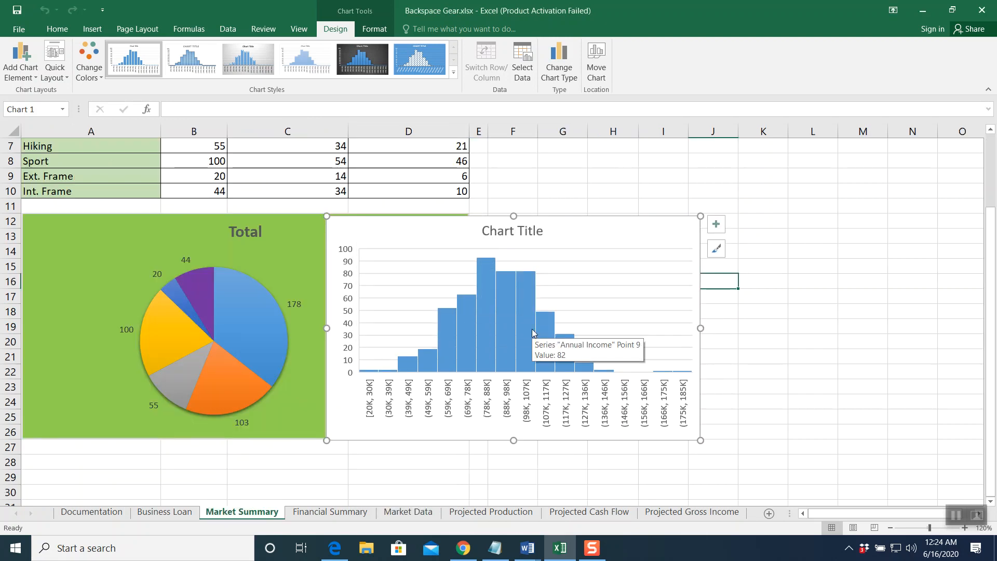
{"action": "scroll", "coordinate": [601, 322], "scroll_direction": "up", "scroll_amount": 3}
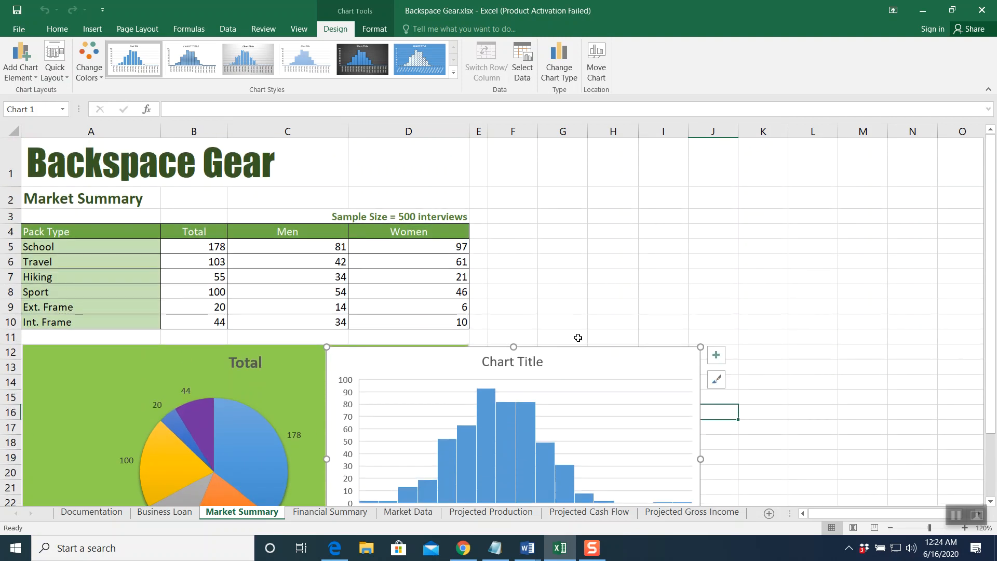
{"action": "mouse_move", "coordinate": [399, 363]}
{"action": "left_mouse_down"}
{"action": "mouse_move", "coordinate": [567, 274]}
{"action": "mouse_move", "coordinate": [561, 239]}
{"action": "left_mouse_up"}
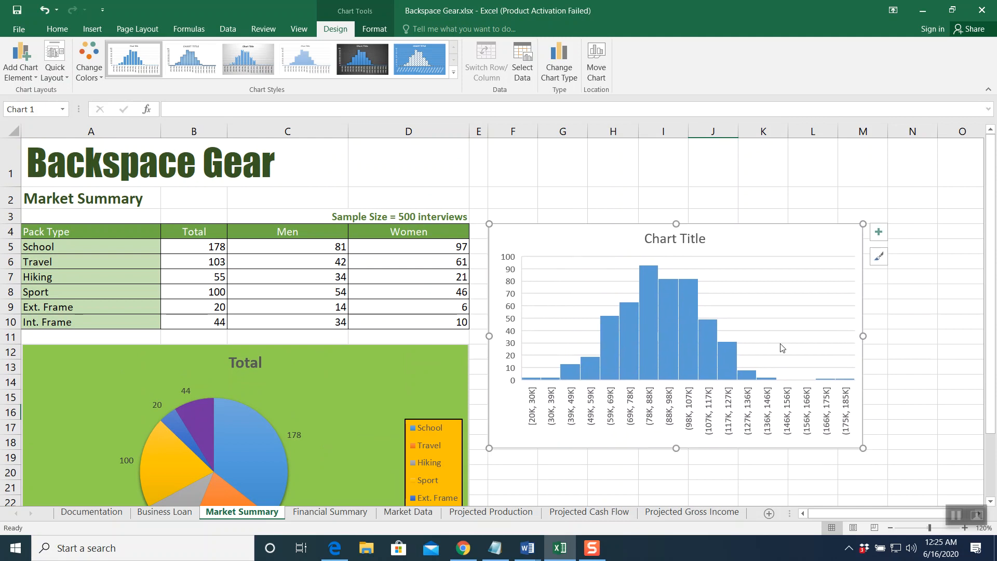
- Resize the histogram on the Market Summary sheet so that it spans cells F4:M13
{"action": "left_click_drag", "start_coordinate": [863, 336], "coordinate": [888, 336]}
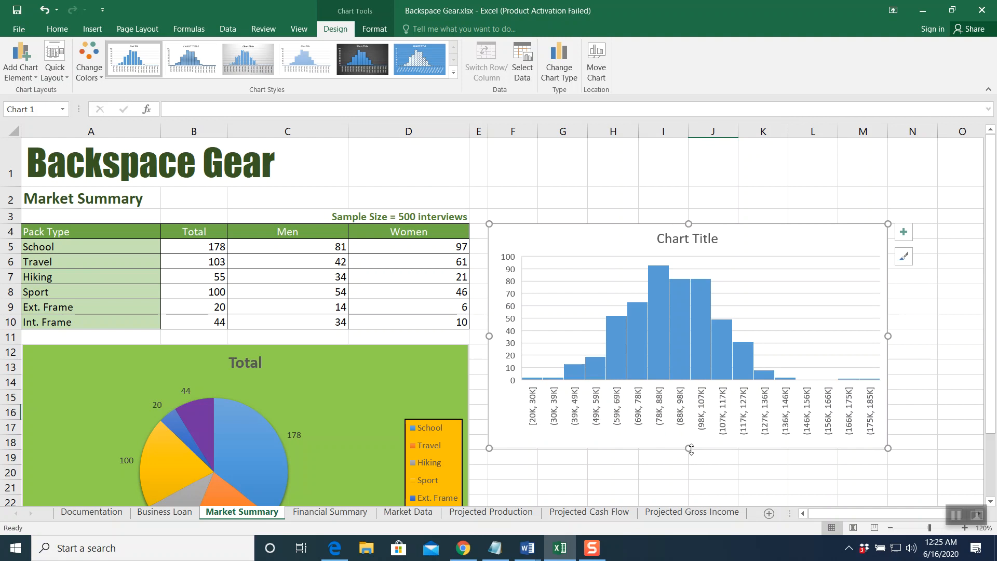
{"action": "left_click_drag", "start_coordinate": [689, 449], "coordinate": [681, 374]}
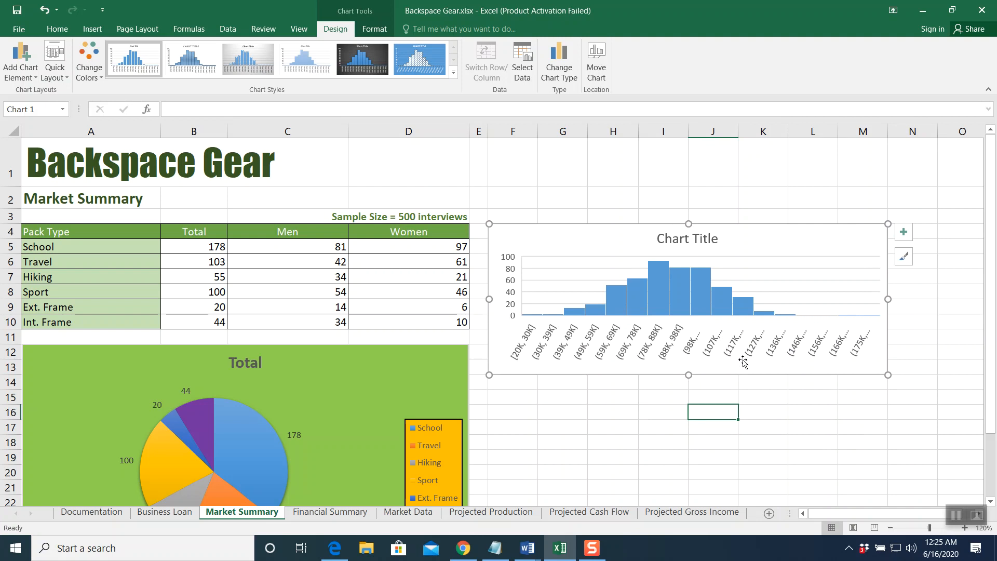
- Replace the histogram's placeholder title with "Market Summary"
{"action": "left_click", "coordinate": [686, 239]}
{"action": "left_click", "coordinate": [674, 239]}
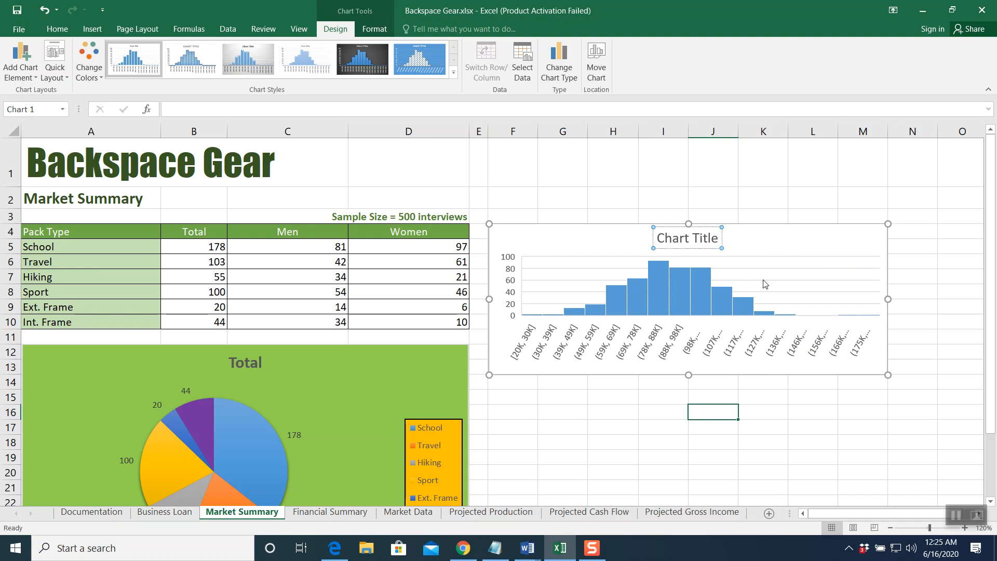
{"action": "key", "text": "BackSpace"}
{"action": "key", "text": "BackSpace"}
{"action": "key", "text": "BackSpace"}
{"action": "key", "text": "BackSpace"}
{"action": "key", "text": "BackSpace"}
{"action": "key", "text": "BackSpace"}
{"action": "key", "text": "BackSpace"}
{"action": "key", "text": "BackSpace"}
{"action": "key", "text": "BackSpace"}
{"action": "key", "text": "BackSpace"}
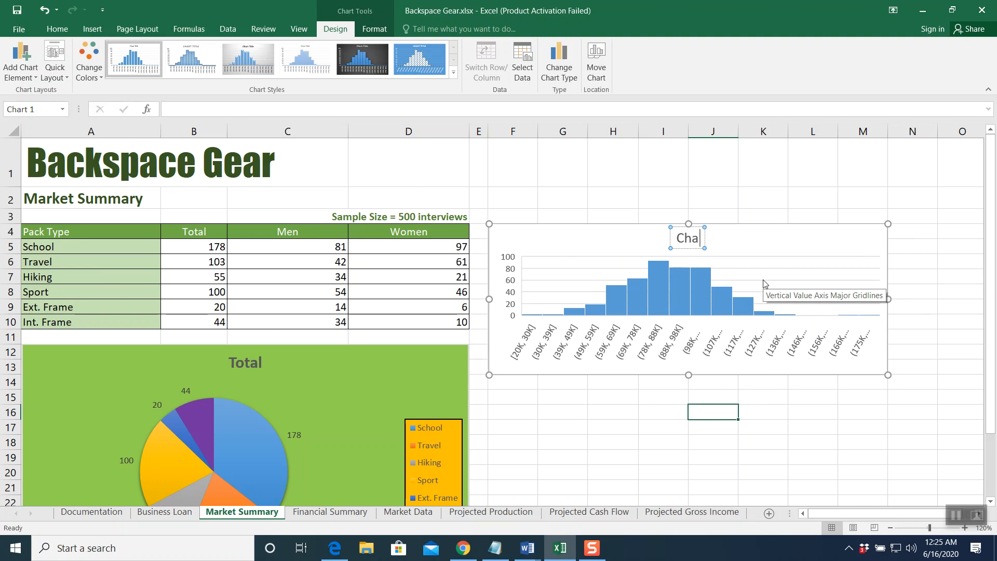
{"action": "key", "text": "BackSpace"}
{"action": "type", "text": "market"}
{"action": "key", "text": "BackSpace"}
{"action": "key", "text": "BackSpace"}
{"action": "key", "text": "BackSpace"}
{"action": "key", "text": "BackSpace"}
{"action": "key", "text": "BackSpace"}
{"action": "key", "text": "BackSpace"}
{"action": "type", "text": "Market Summary"}
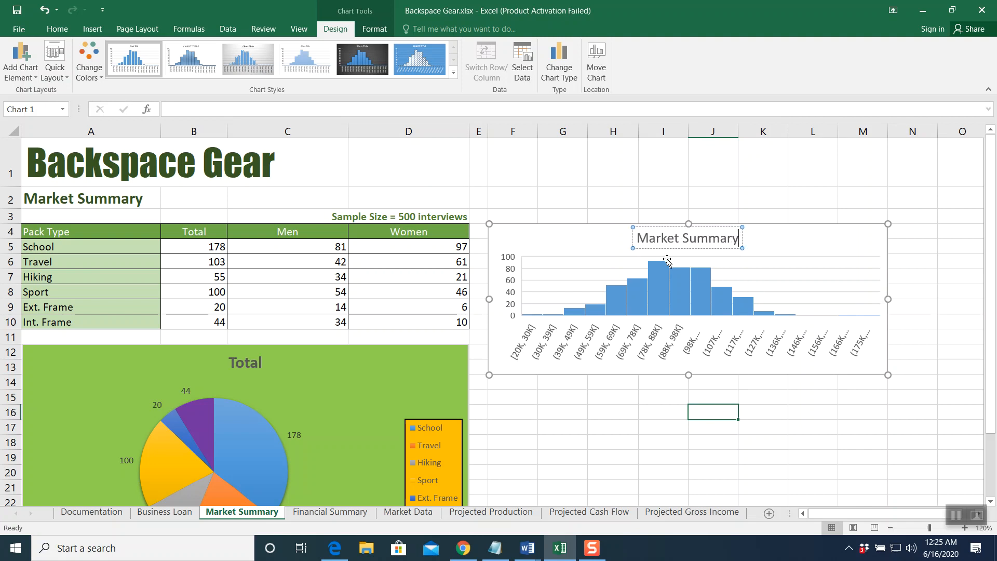
- Format the histogram's title text as Calibri (Body), size 16, in green
{"action": "left_click_drag", "start_coordinate": [637, 239], "coordinate": [748, 241]}
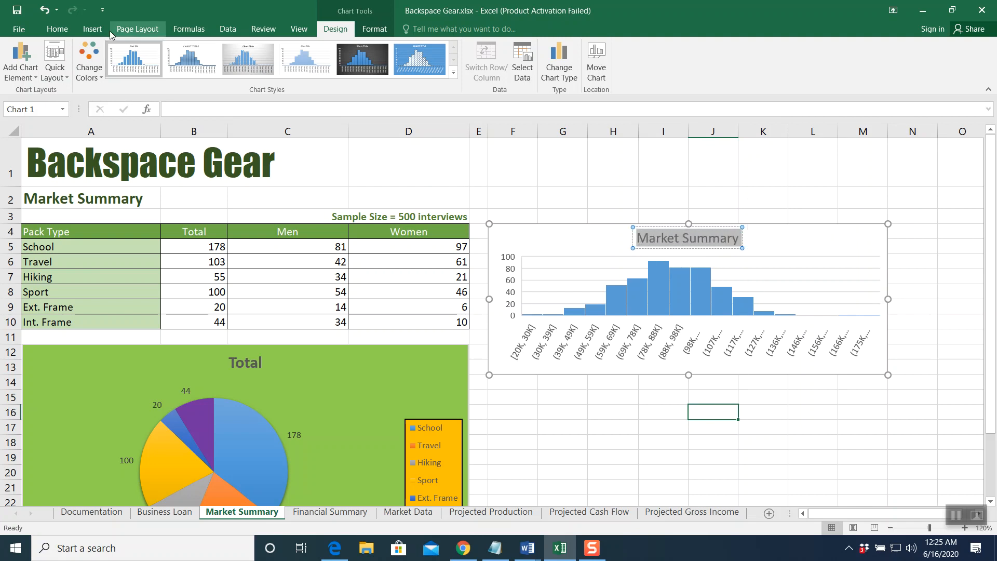
{"action": "left_click", "coordinate": [64, 31]}
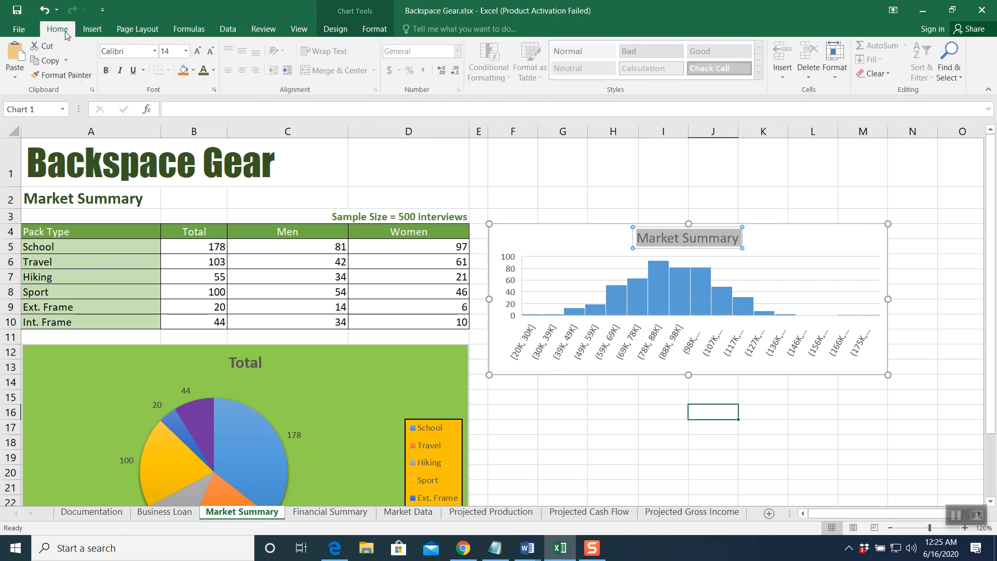
{"action": "left_click", "coordinate": [155, 51]}
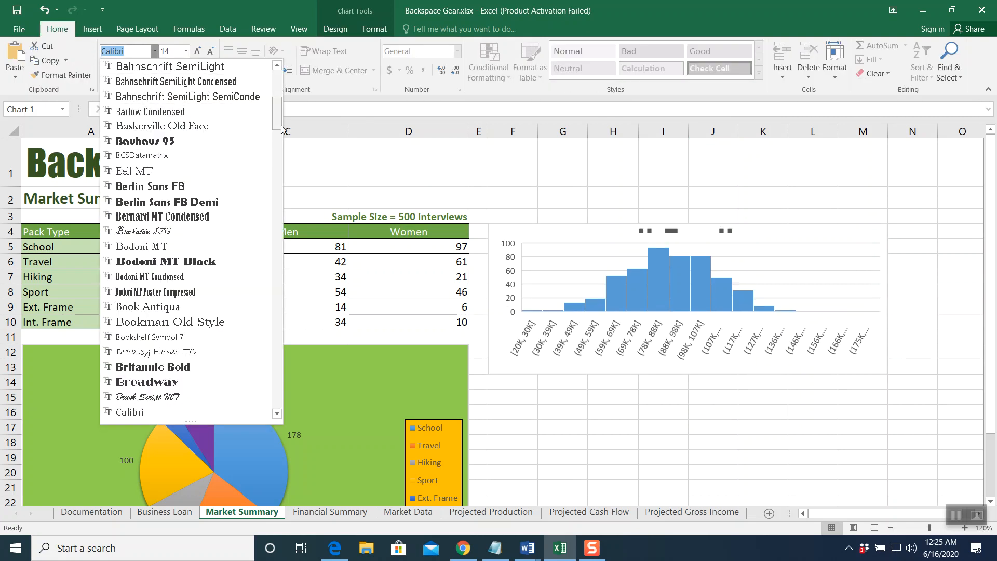
{"action": "scroll", "coordinate": [178, 100], "scroll_direction": "up", "scroll_amount": 6}
{"action": "left_click", "coordinate": [178, 99]}
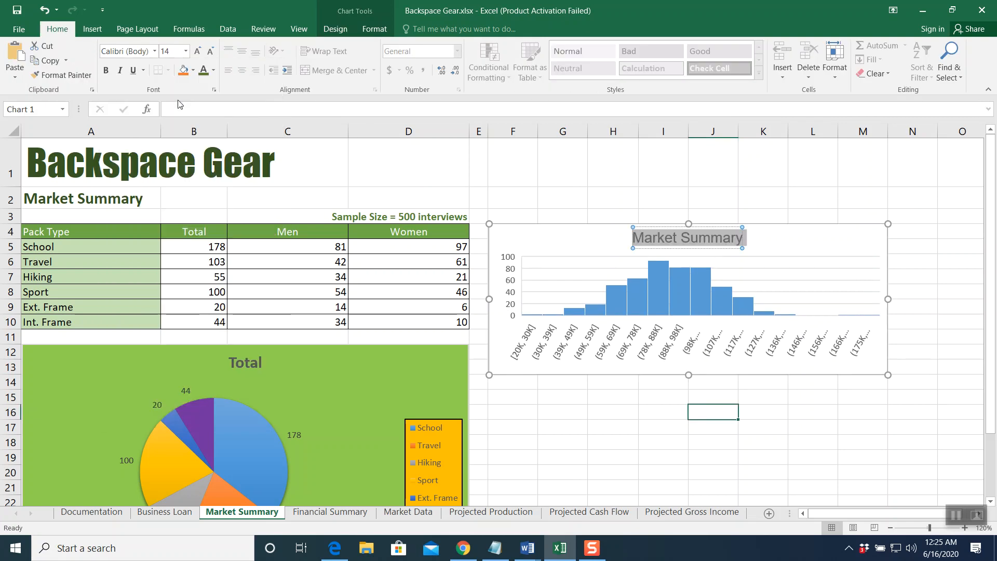
{"action": "left_click", "coordinate": [185, 51]}
{"action": "left_click", "coordinate": [165, 152]}
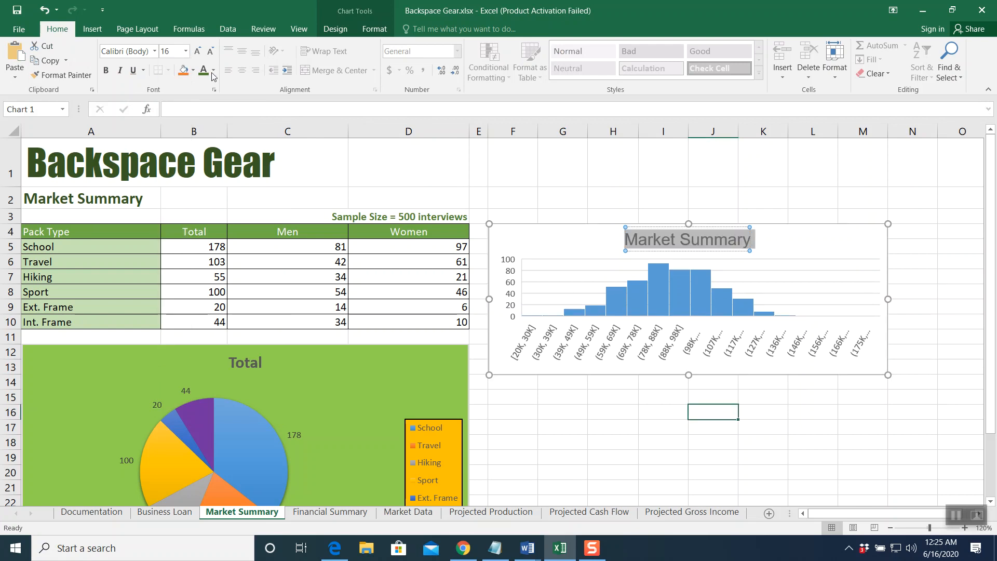
{"action": "left_click", "coordinate": [687, 215]}
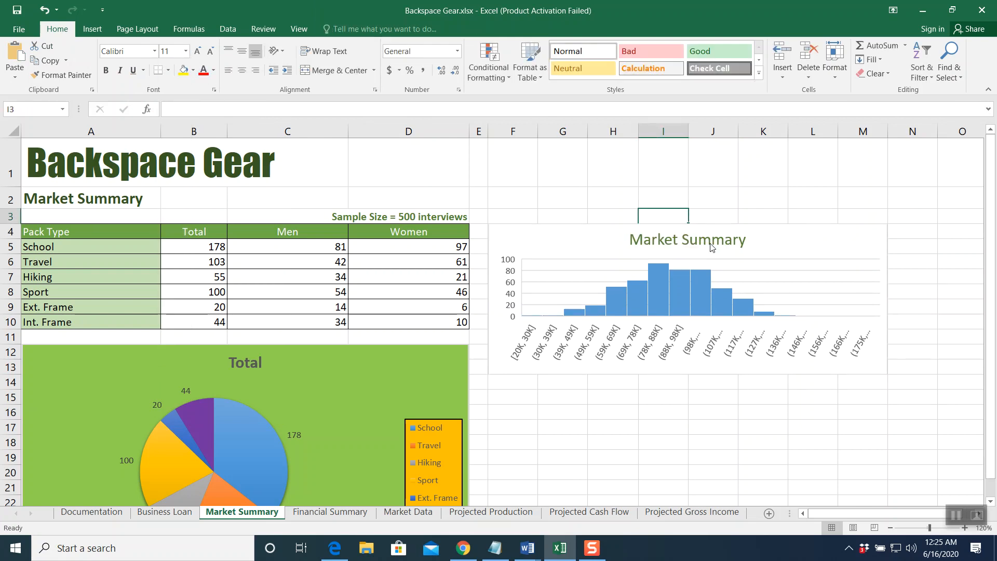
- Change the histogram's title text to "Annual Income"
{"action": "left_click", "coordinate": [720, 243]}
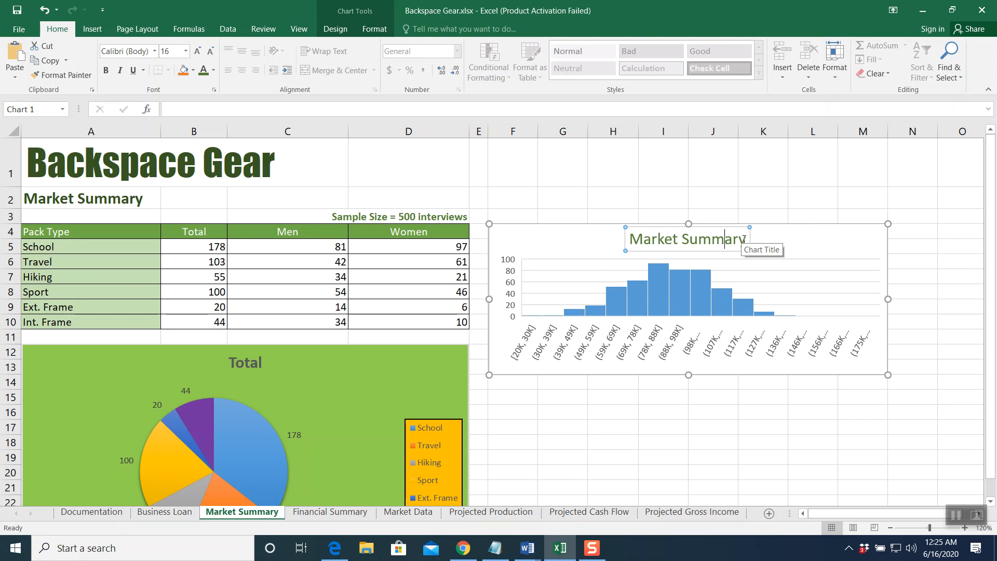
{"action": "key", "text": "BackSpace"}
{"action": "key", "text": "BackSpace"}
{"action": "key", "text": "BackSpace"}
{"action": "key", "text": "BackSpace"}
{"action": "key", "text": "BackSpace"}
{"action": "key", "text": "BackSpace"}
{"action": "key", "text": "BackSpace"}
{"action": "key", "text": "BackSpace"}
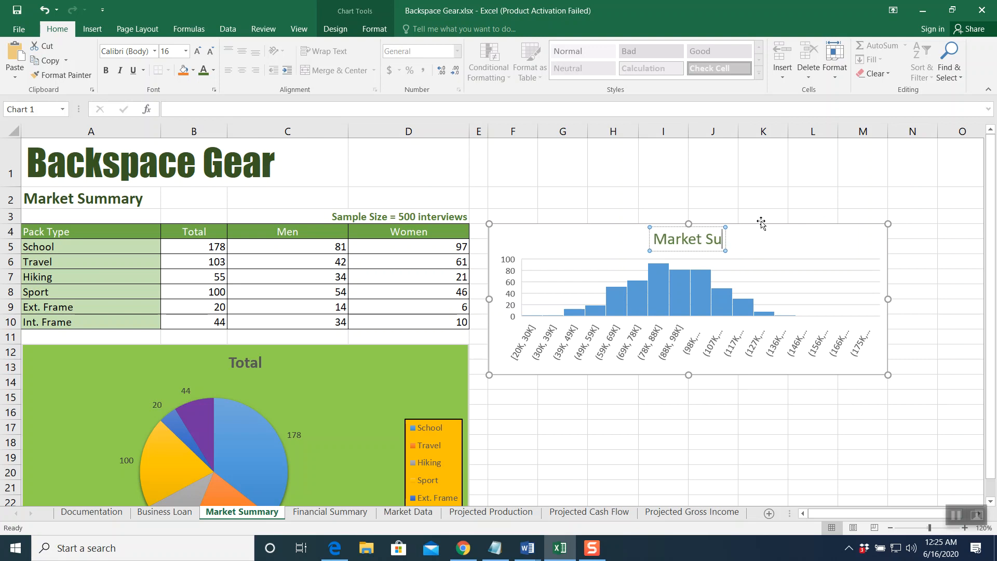
{"action": "key", "text": "BackSpace"}
{"action": "key", "text": "BackSpace"}
{"action": "key", "text": "BackSpace"}
{"action": "key", "text": "BackSpace"}
{"action": "key", "text": "BackSpace"}
{"action": "key", "text": "BackSpace"}
{"action": "type", "text": "Annu"}
{"action": "type", "text": "al Income"}
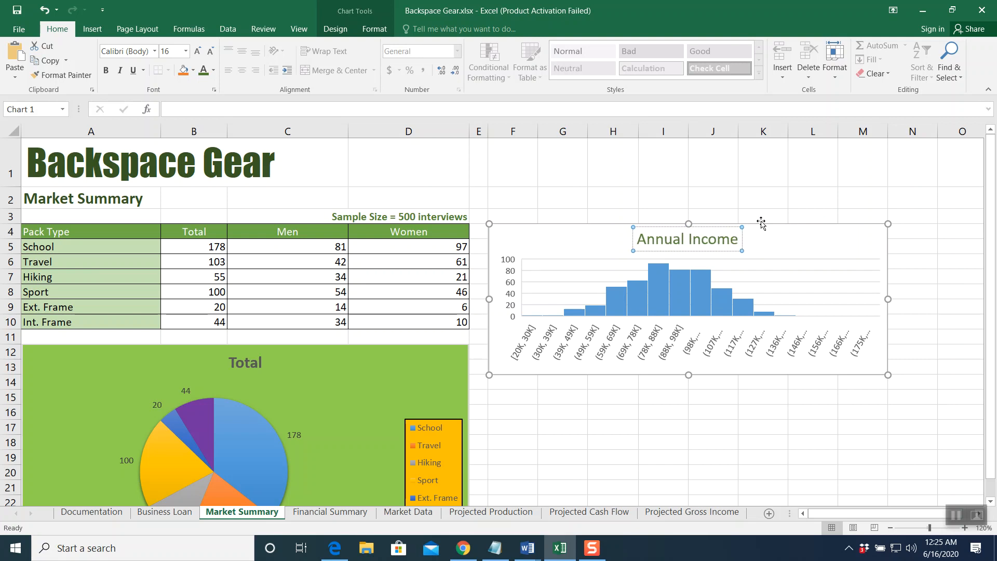
{"action": "left_click", "coordinate": [754, 192]}
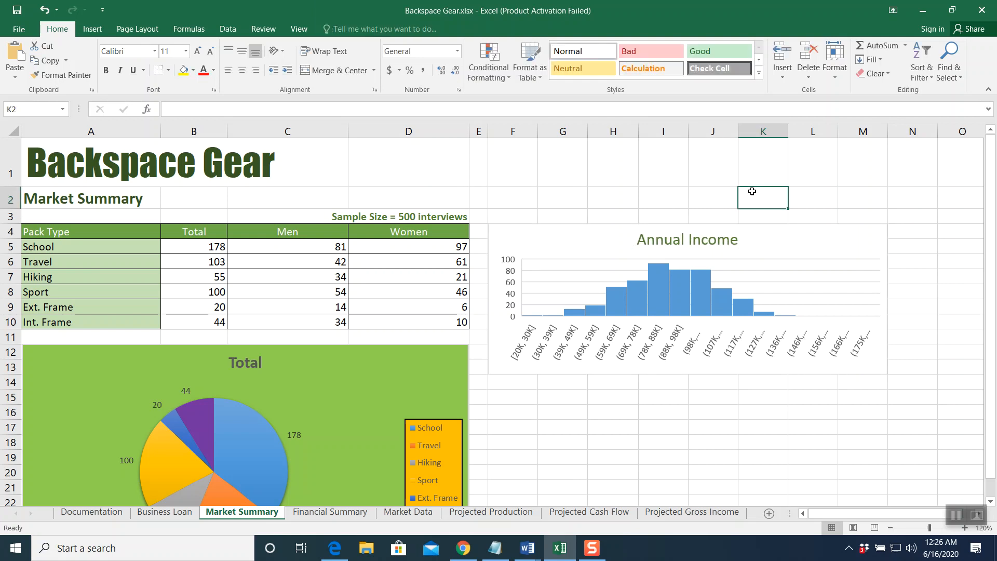
- Fill the Annual Income histogram's chart area with solid light green from the standard colors
{"action": "scroll", "coordinate": [751, 192], "scroll_direction": "down", "scroll_amount": 1}
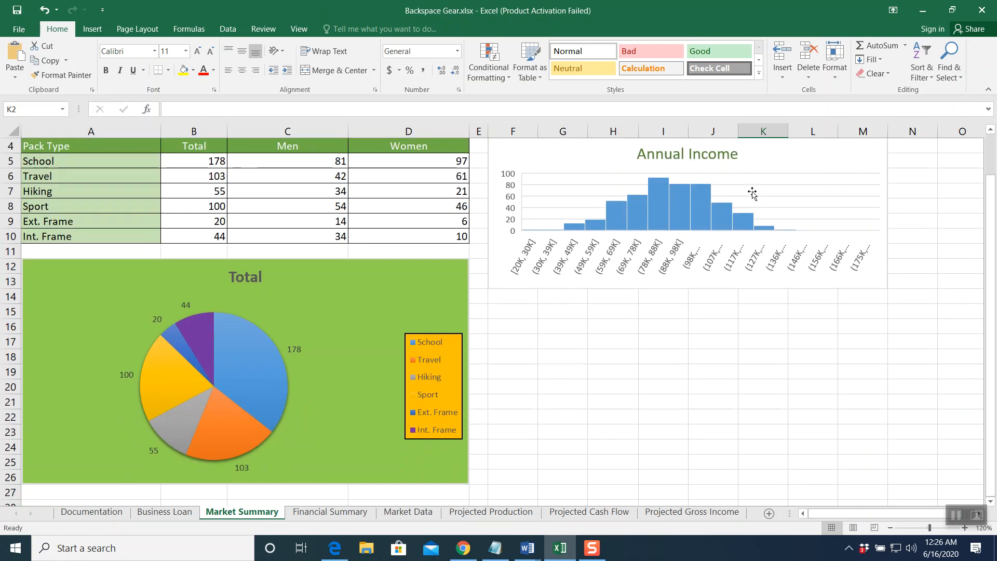
{"action": "scroll", "coordinate": [751, 192], "scroll_direction": "up", "scroll_amount": 1}
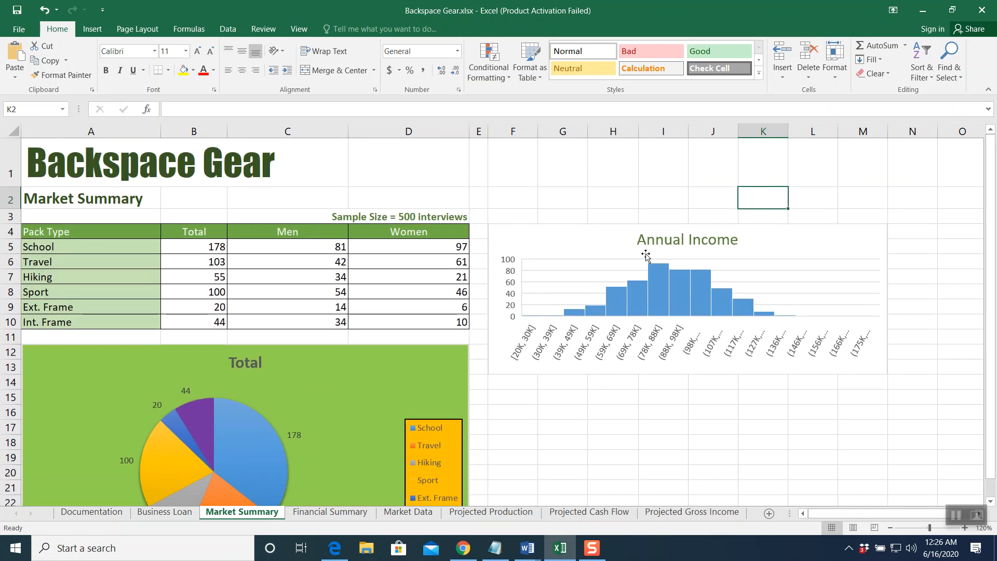
{"action": "left_click", "coordinate": [786, 244]}
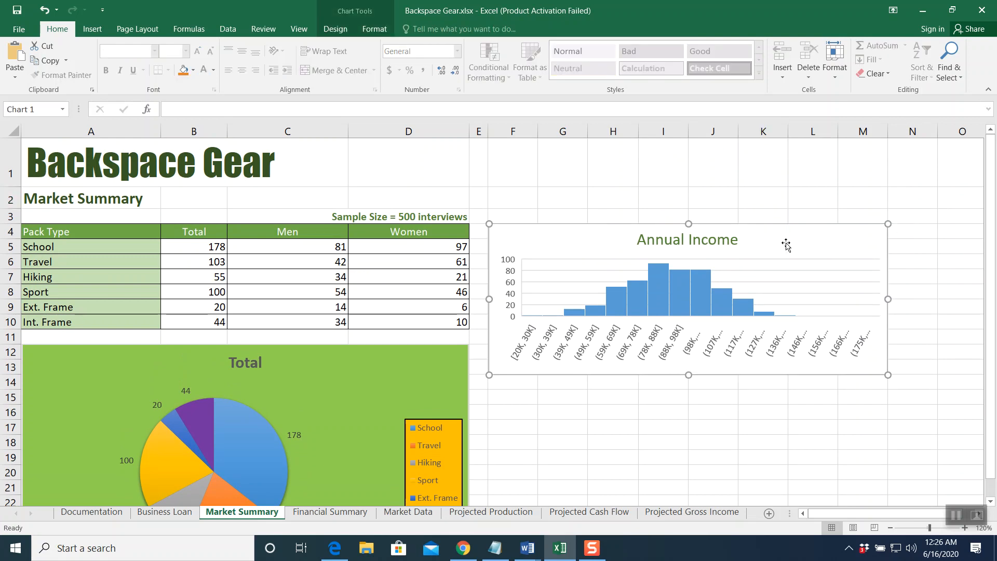
{"action": "double_click", "coordinate": [786, 244]}
{"action": "left_click", "coordinate": [838, 234]}
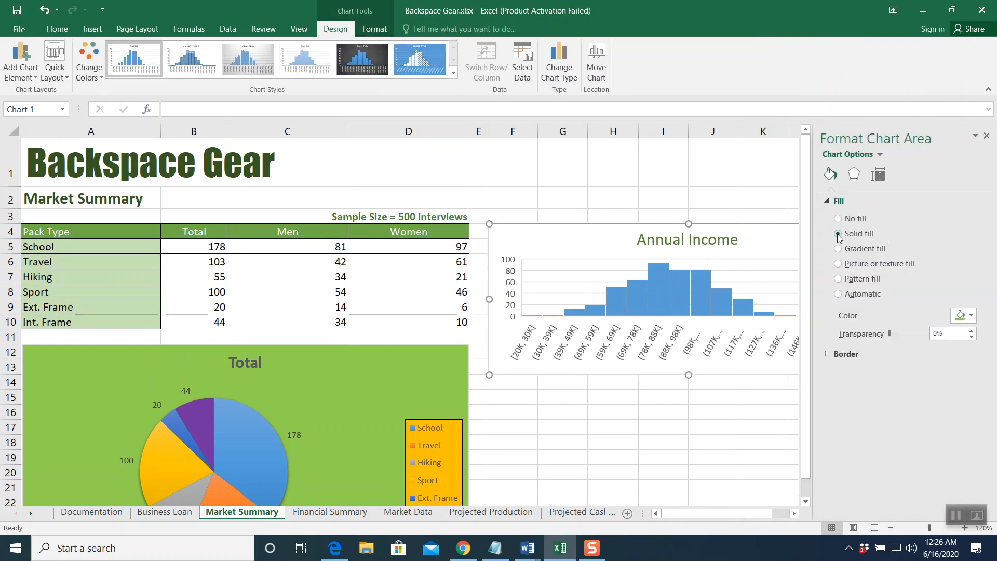
{"action": "left_click", "coordinate": [971, 316]}
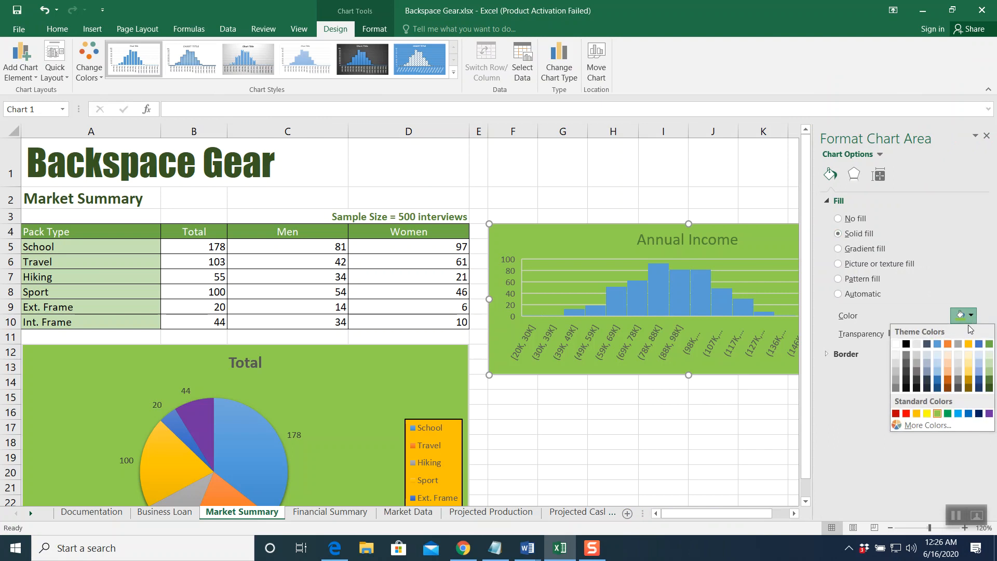
{"action": "left_click", "coordinate": [938, 414]}
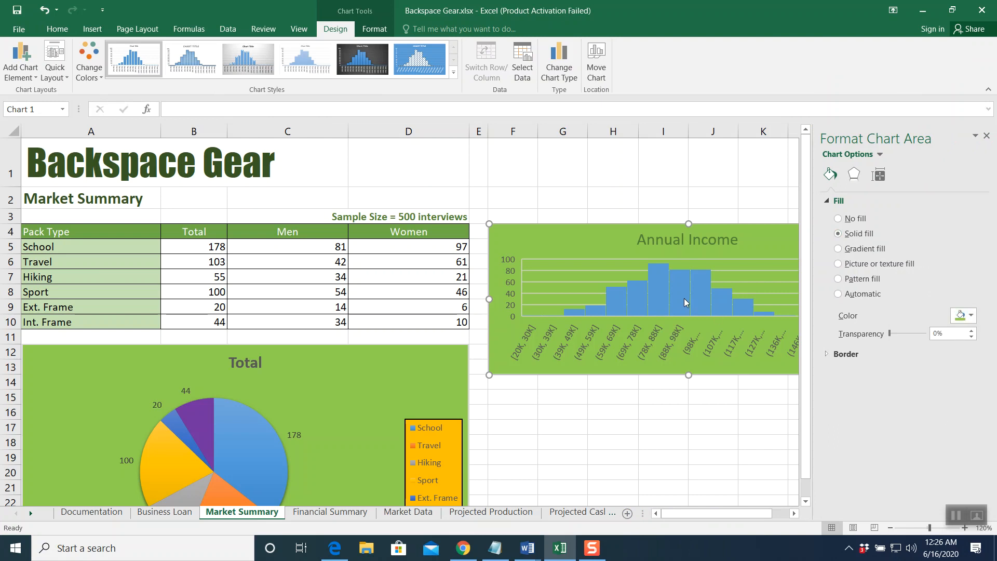
- Fill the Annual Income histogram's plot area with solid white and close the formatting options
{"action": "left_click", "coordinate": [607, 274]}
{"action": "left_click", "coordinate": [608, 270]}
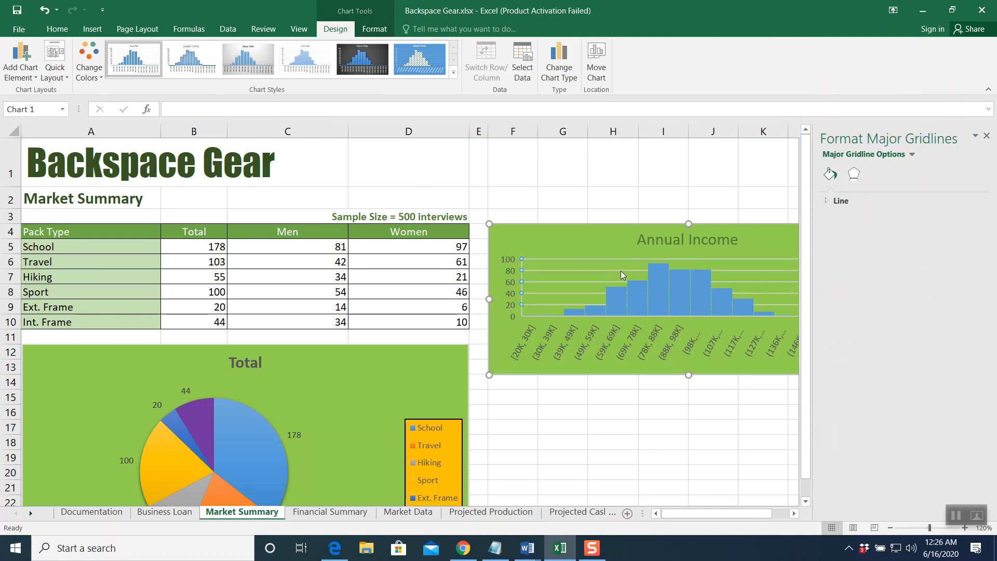
{"action": "left_click", "coordinate": [603, 265]}
{"action": "left_click", "coordinate": [609, 275]}
{"action": "left_click", "coordinate": [610, 276]}
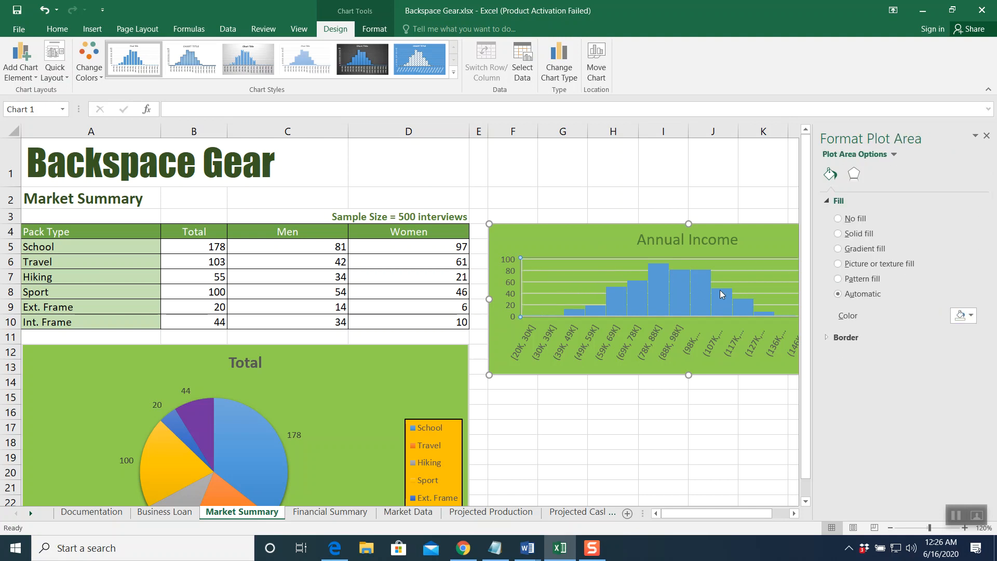
{"action": "left_click", "coordinate": [838, 233]}
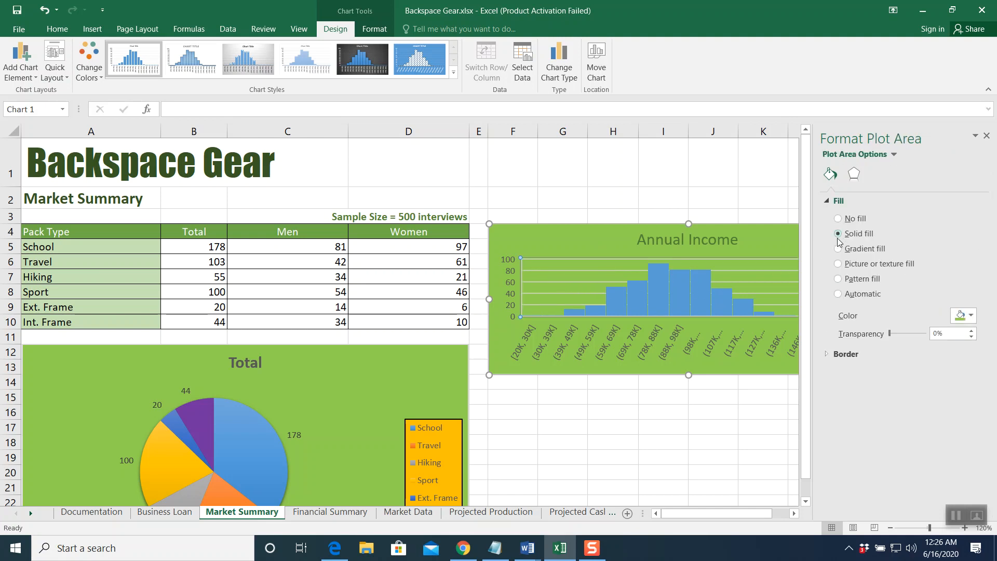
{"action": "left_click", "coordinate": [971, 315]}
{"action": "left_click", "coordinate": [896, 344]}
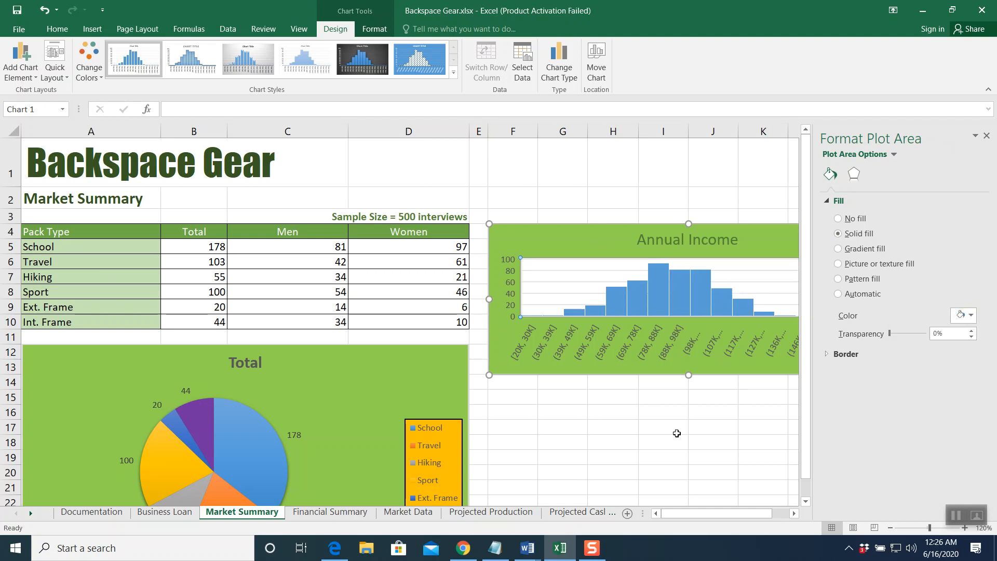
{"action": "left_click", "coordinate": [676, 432]}
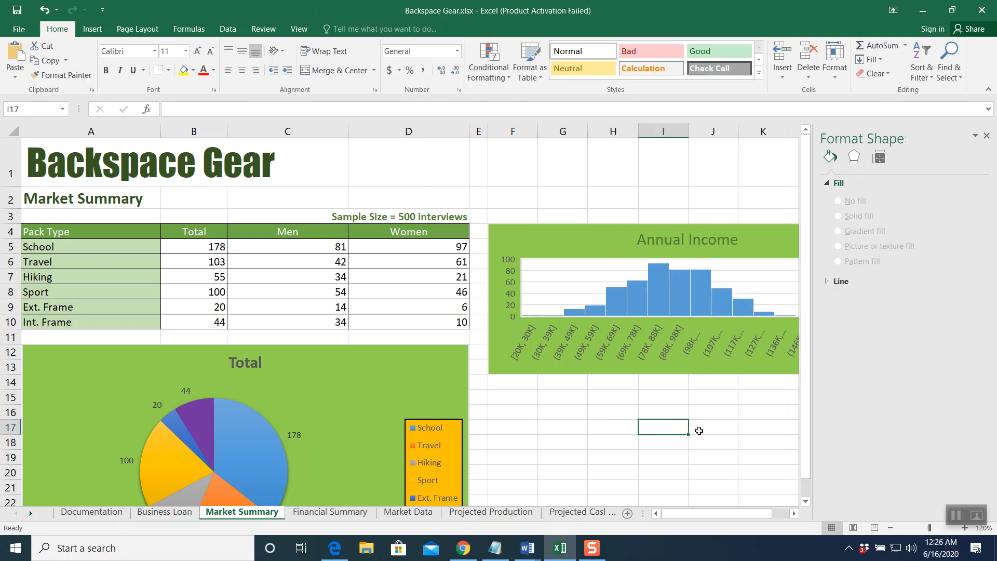
{"action": "left_click", "coordinate": [986, 135]}
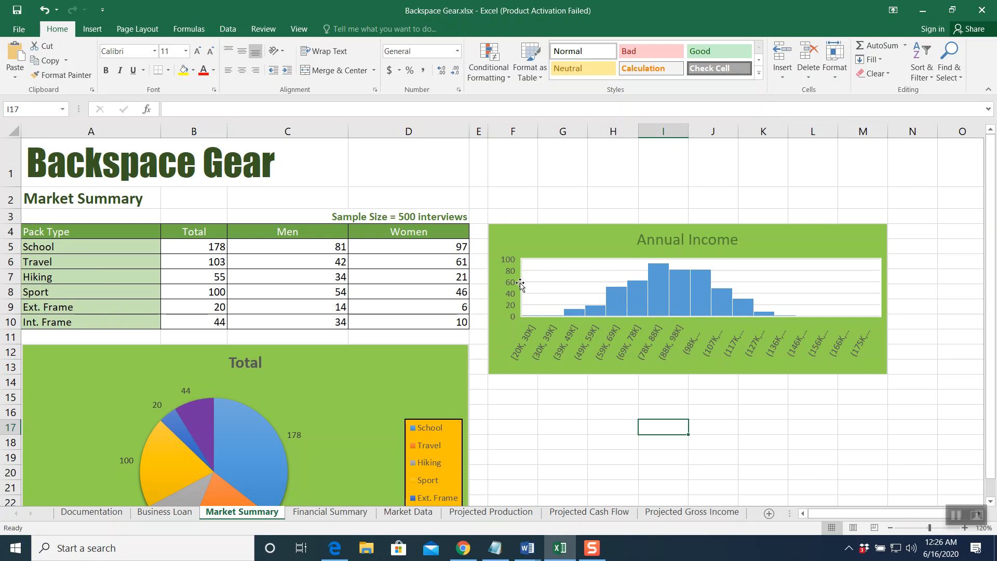
- Set the bin width of the Annual Income histogram's horizontal axis to 20000 and close the axis options
{"action": "left_click", "coordinate": [648, 348]}
{"action": "double_click", "coordinate": [648, 348]}
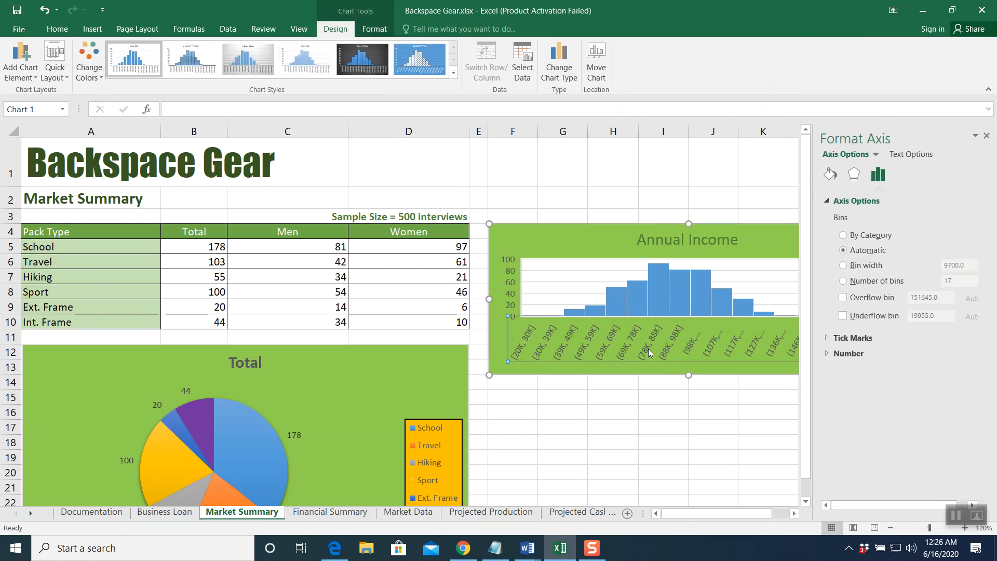
{"action": "left_click", "coordinate": [843, 266]}
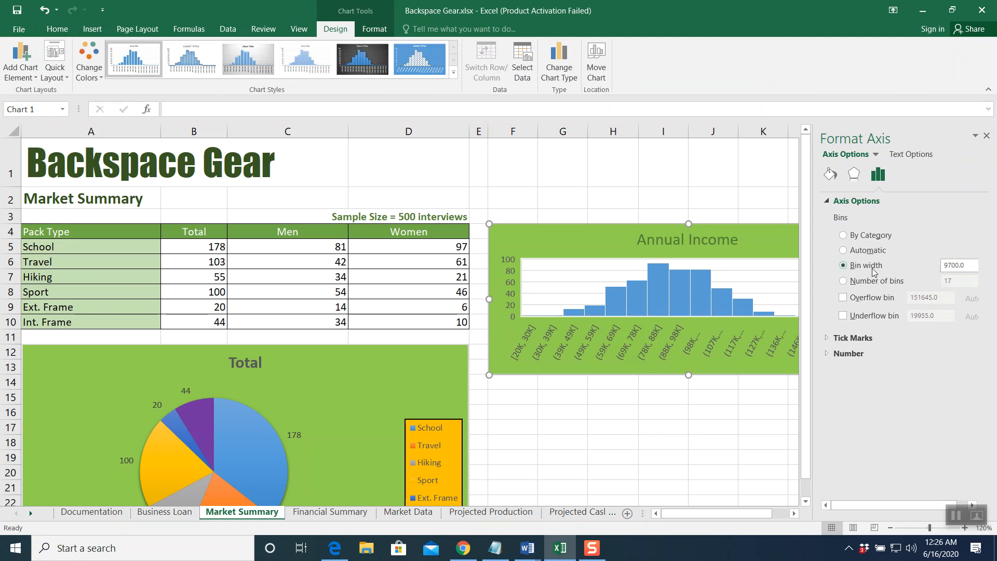
{"action": "double_click", "coordinate": [966, 268]}
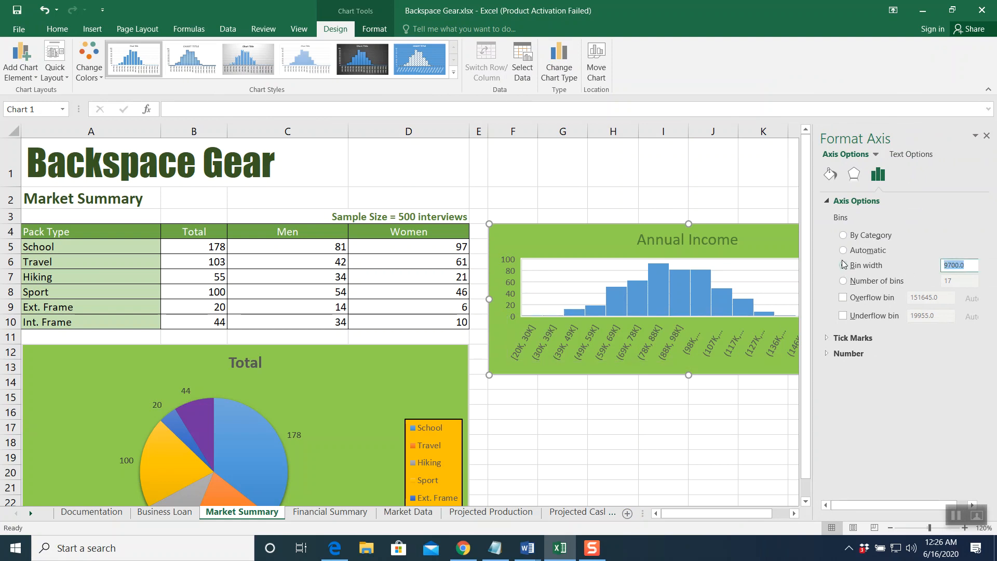
{"action": "type", "text": "20"}
{"action": "key", "text": "Return"}
{"action": "left_click", "coordinate": [748, 408]}
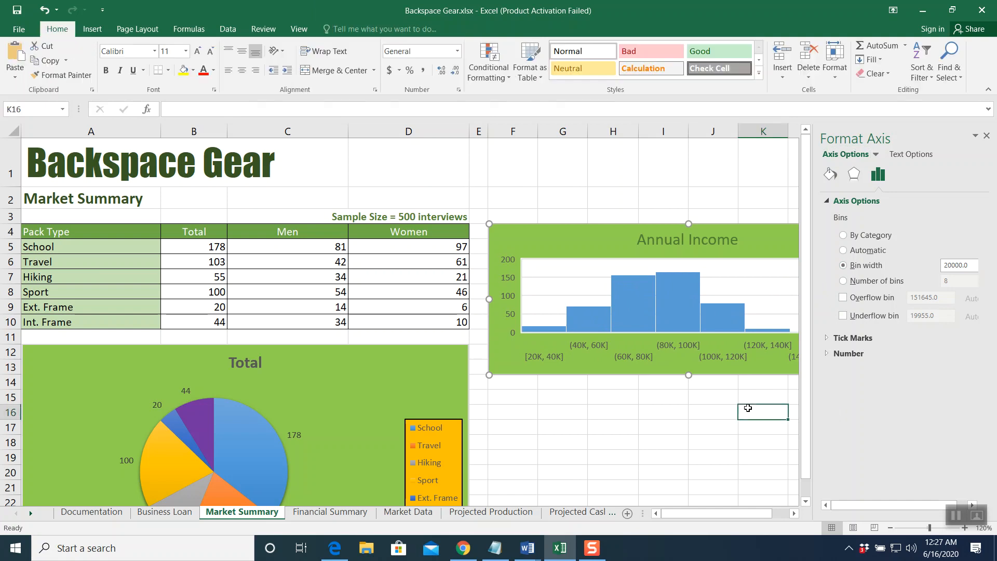
{"action": "left_click", "coordinate": [986, 136]}
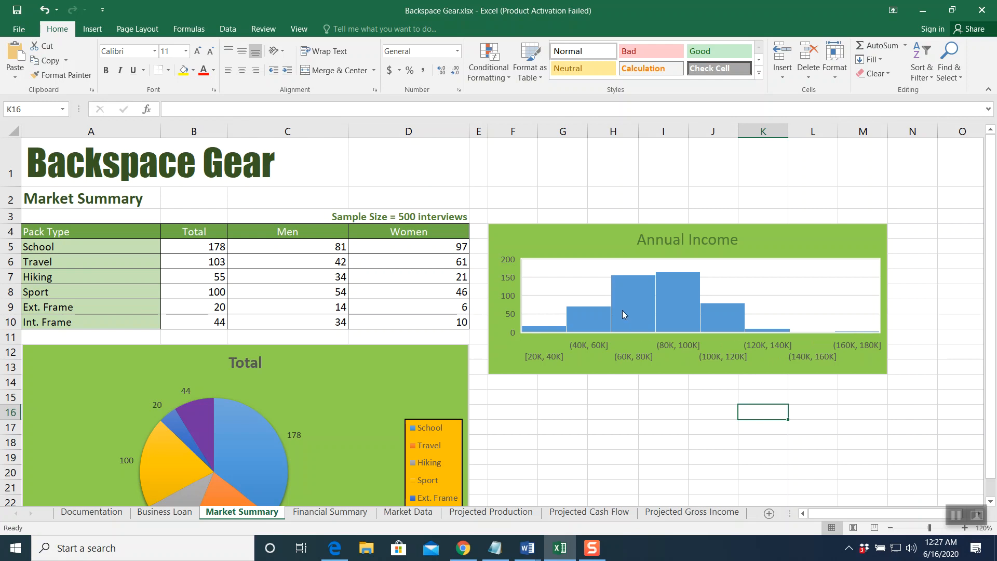
{"action": "mouse_move", "coordinate": [683, 297]}
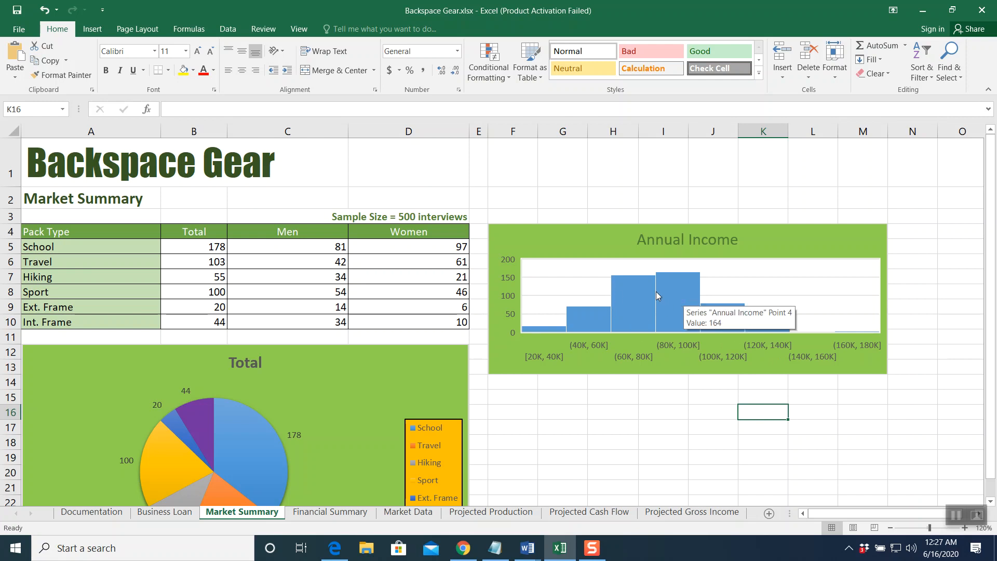
{"action": "mouse_move", "coordinate": [656, 291]}
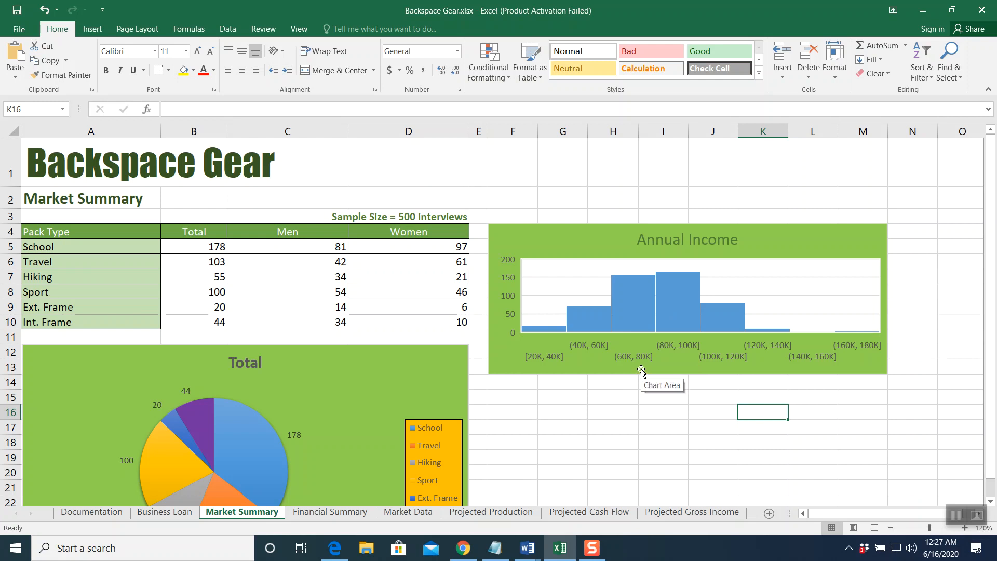
{"action": "mouse_move", "coordinate": [662, 310]}
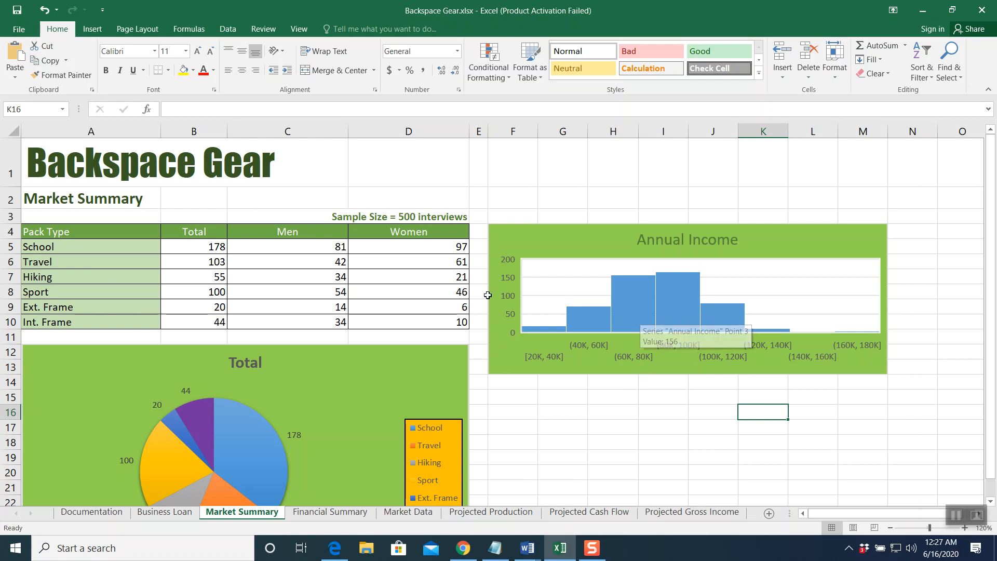
- Insert column sparklines in C5:C10 of the Financial Summary sheet using the data range B5:K10 from the Projected Production sheet
{"action": "left_click", "coordinate": [955, 514]}
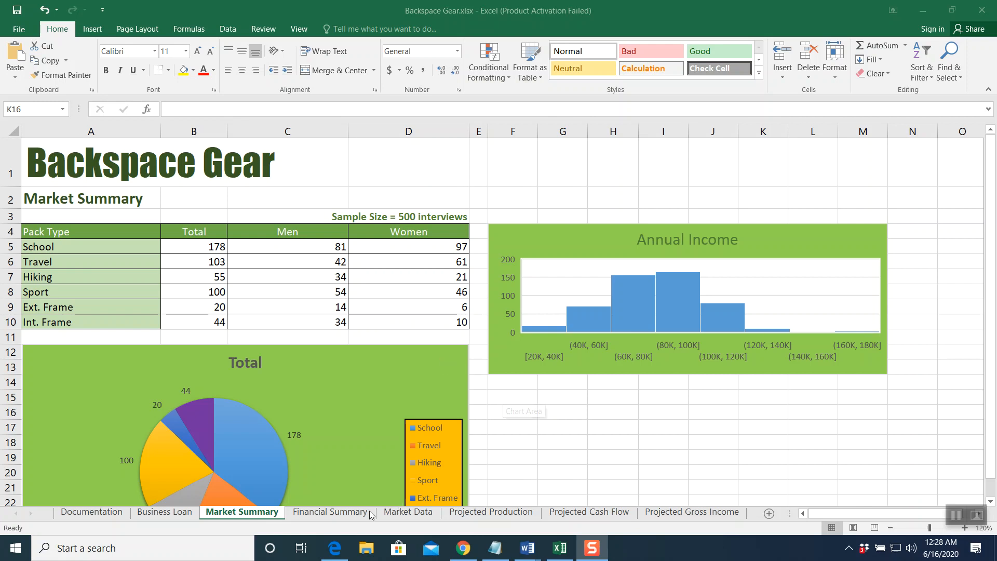
{"action": "left_click", "coordinate": [270, 513]}
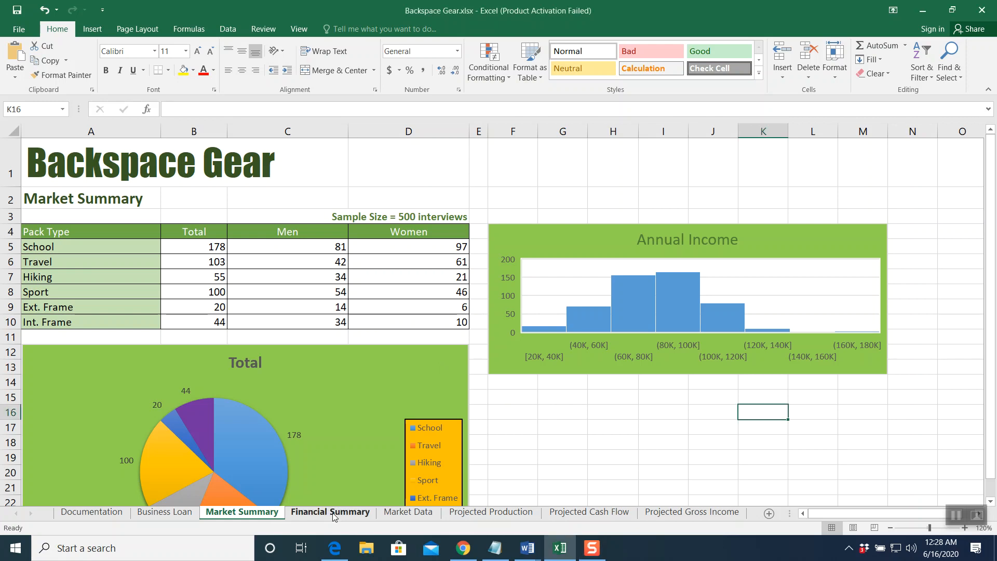
{"action": "left_click", "coordinate": [333, 513]}
{"action": "scroll", "coordinate": [554, 274], "scroll_direction": "up", "scroll_amount": 6}
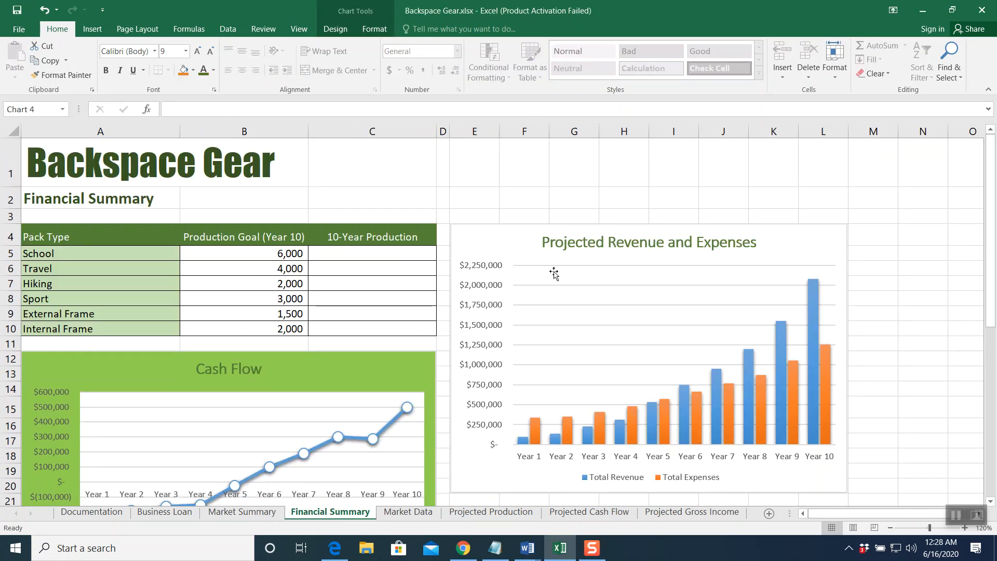
{"action": "left_click_drag", "start_coordinate": [367, 254], "coordinate": [367, 326]}
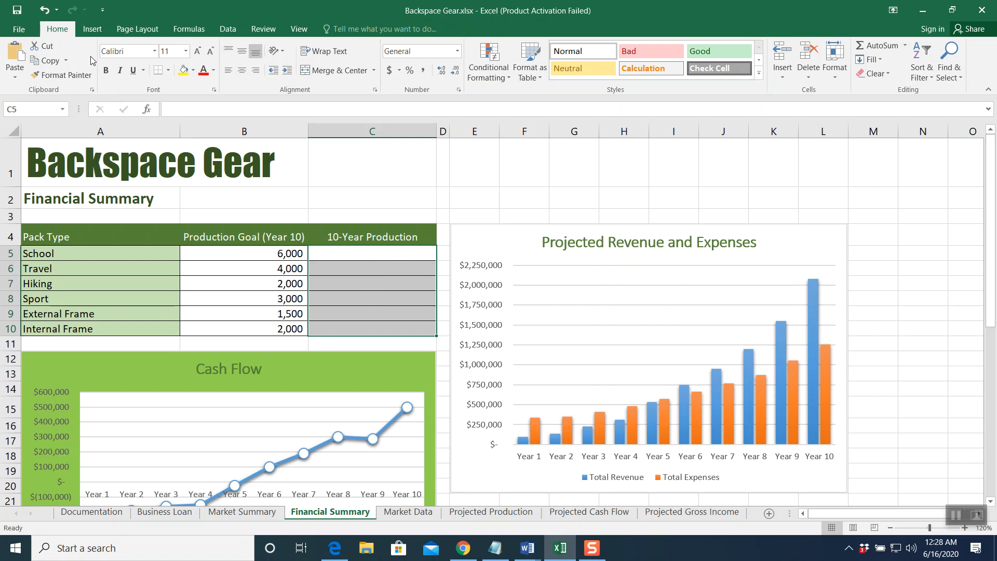
{"action": "left_click", "coordinate": [92, 32]}
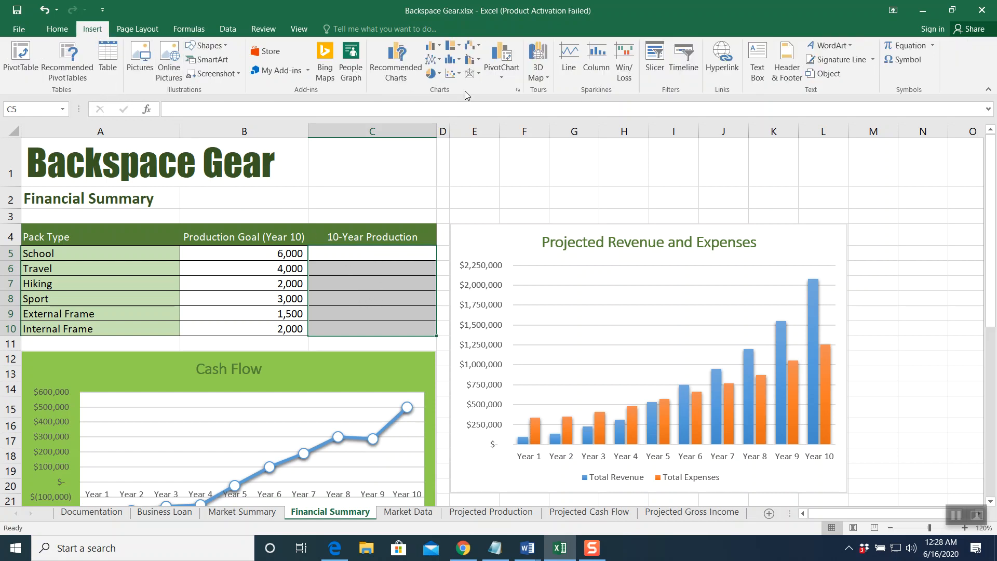
{"action": "left_click", "coordinate": [601, 66]}
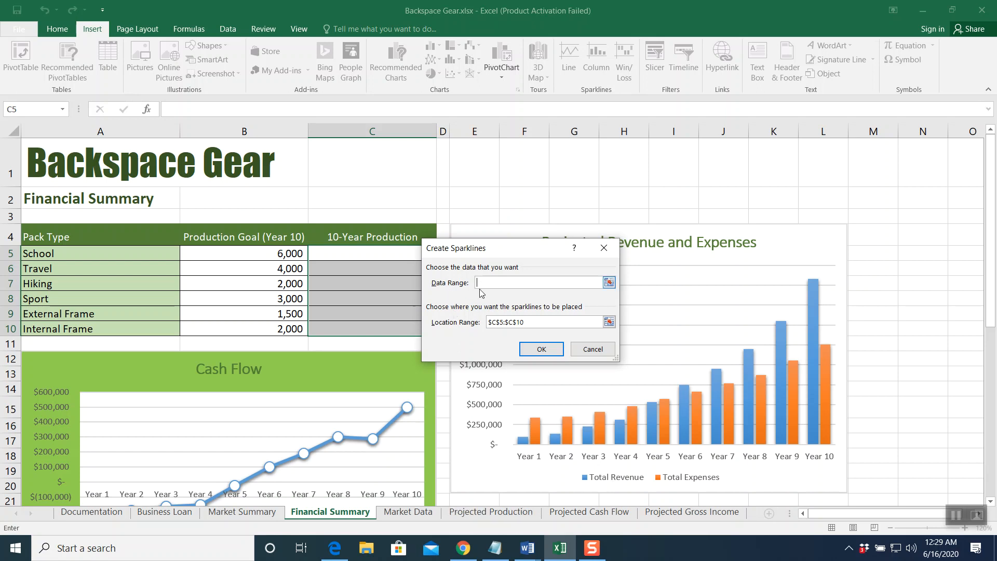
{"action": "left_click", "coordinate": [491, 512]}
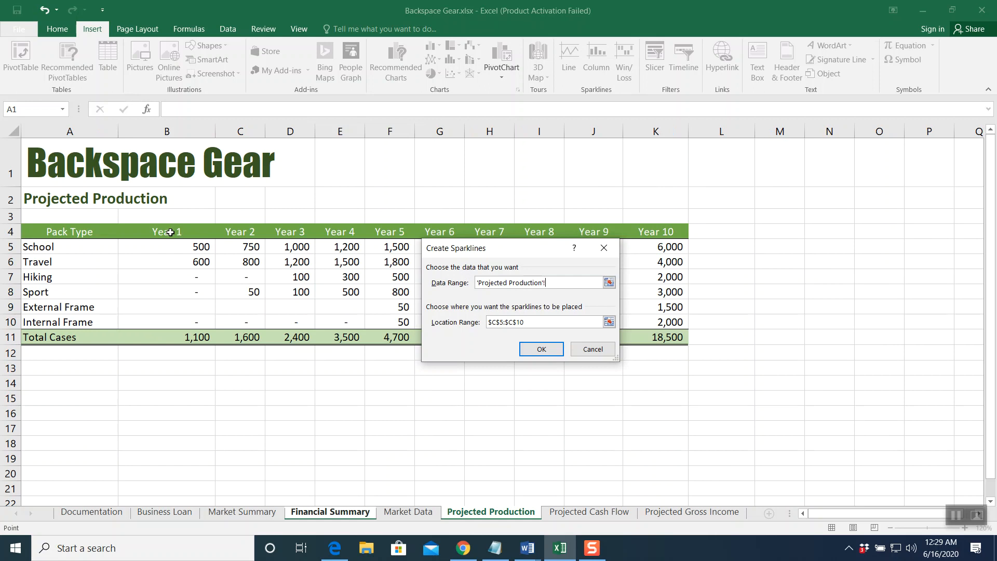
{"action": "left_click_drag", "start_coordinate": [139, 247], "coordinate": [643, 320]}
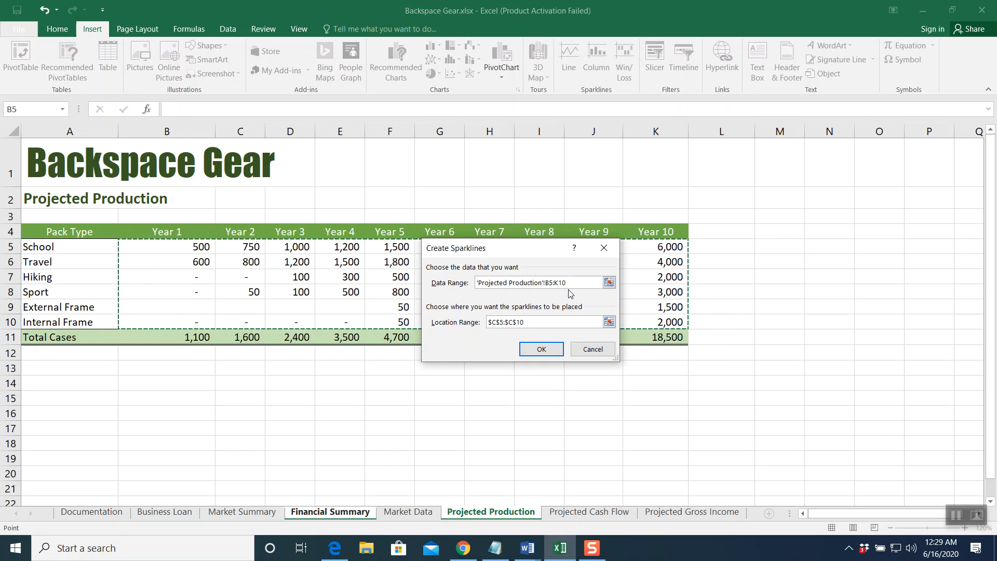
{"action": "left_click", "coordinate": [539, 350]}
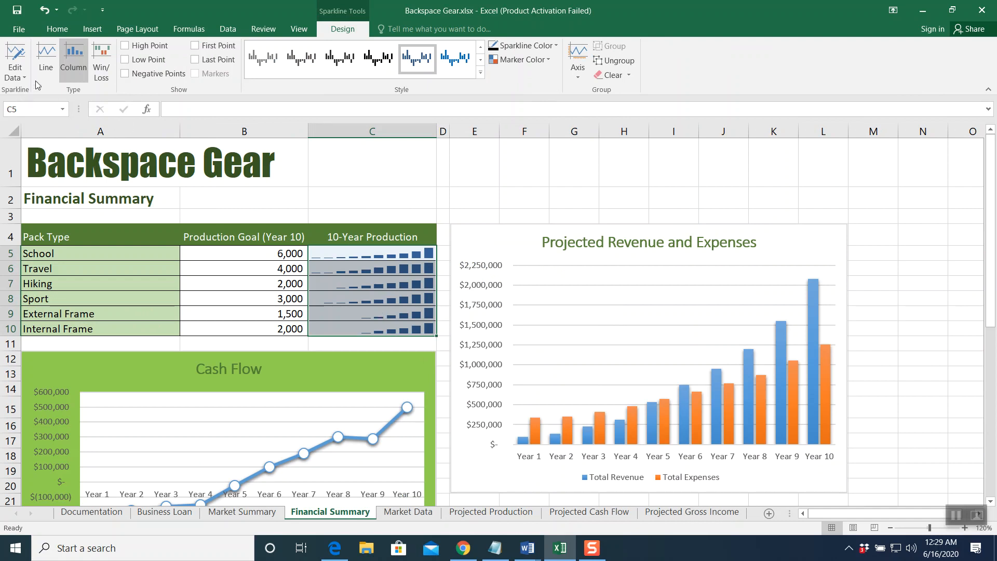
- Try the Line and Win/Loss types on the 10-Year Production sparkline group and switch it back to Column
{"action": "left_click", "coordinate": [49, 59]}
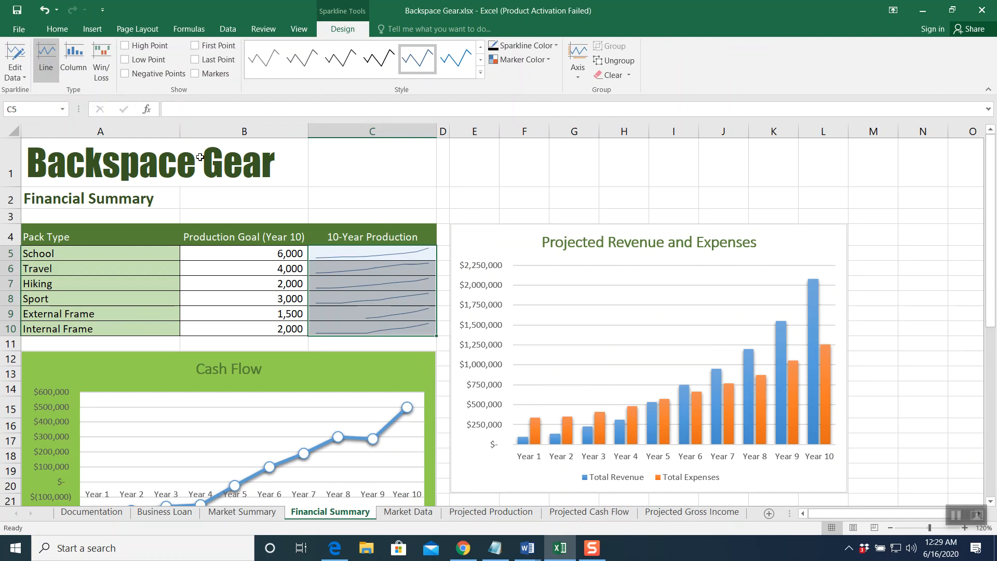
{"action": "left_click", "coordinate": [106, 66]}
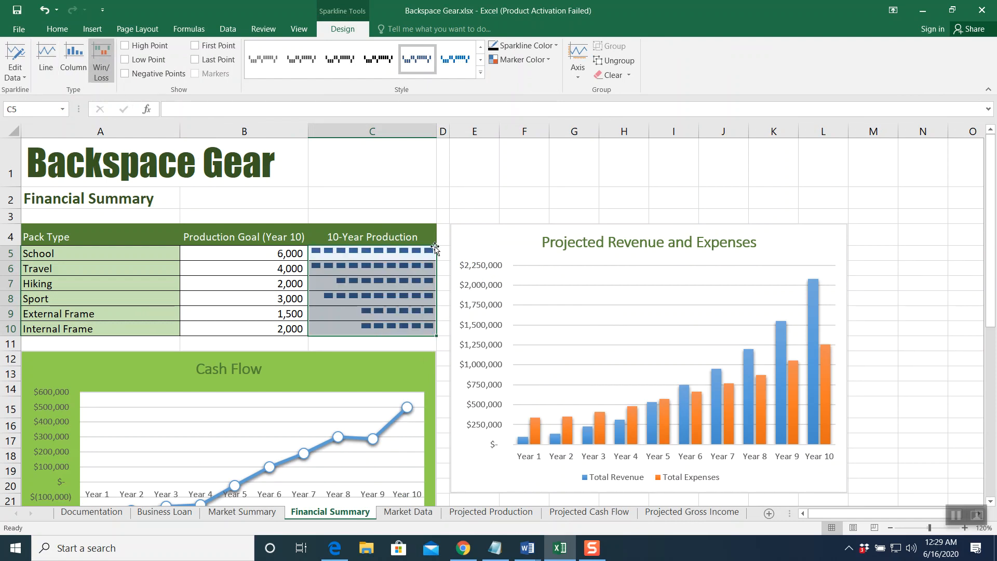
{"action": "left_click", "coordinate": [74, 54]}
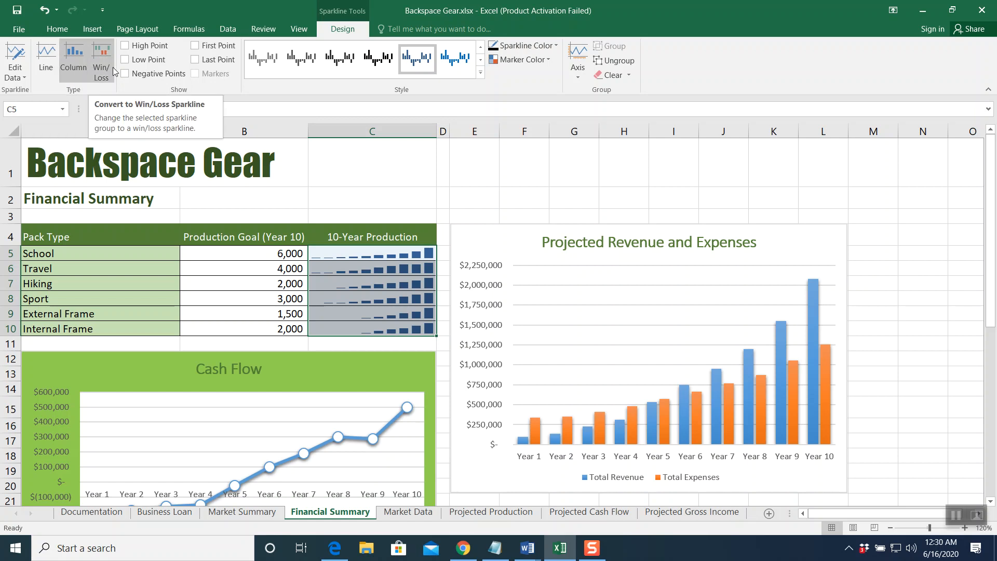
- Color the whole 10-Year Production sparkline group with the base gold from the theme colors
{"action": "left_click", "coordinate": [379, 257]}
{"action": "left_click", "coordinate": [377, 281]}
{"action": "left_click", "coordinate": [375, 315]}
{"action": "left_click", "coordinate": [374, 286]}
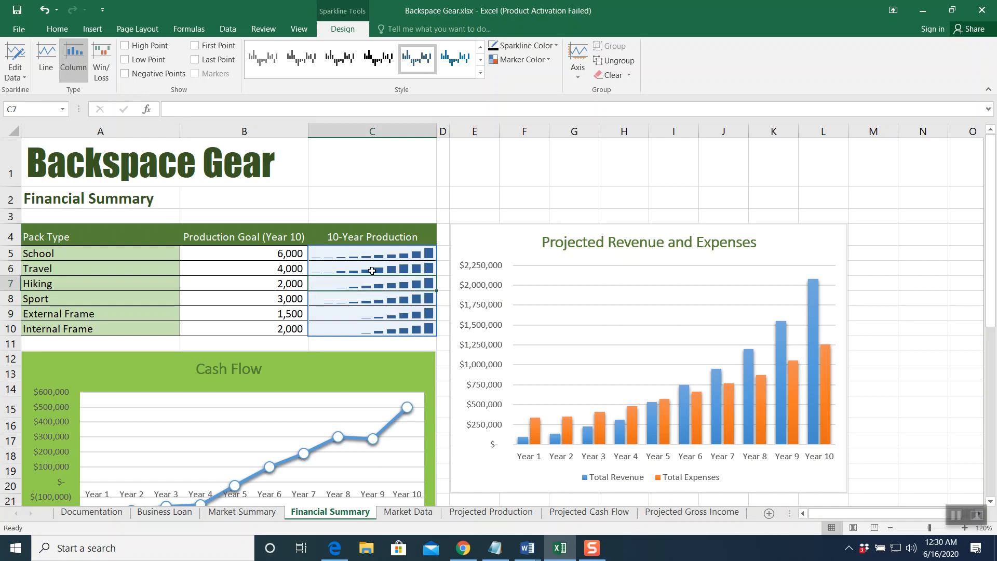
{"action": "left_click", "coordinate": [372, 272]}
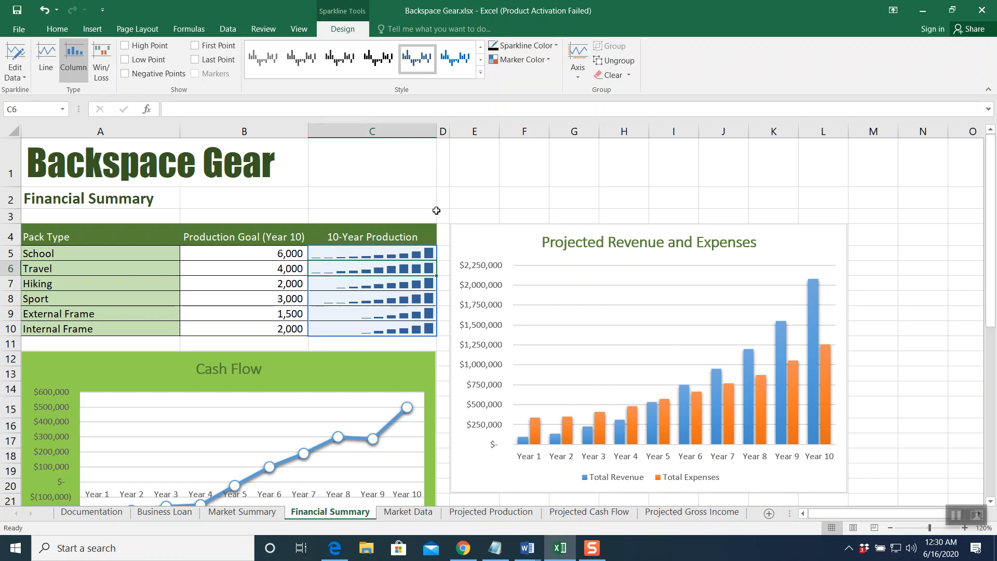
{"action": "left_click", "coordinate": [555, 46]}
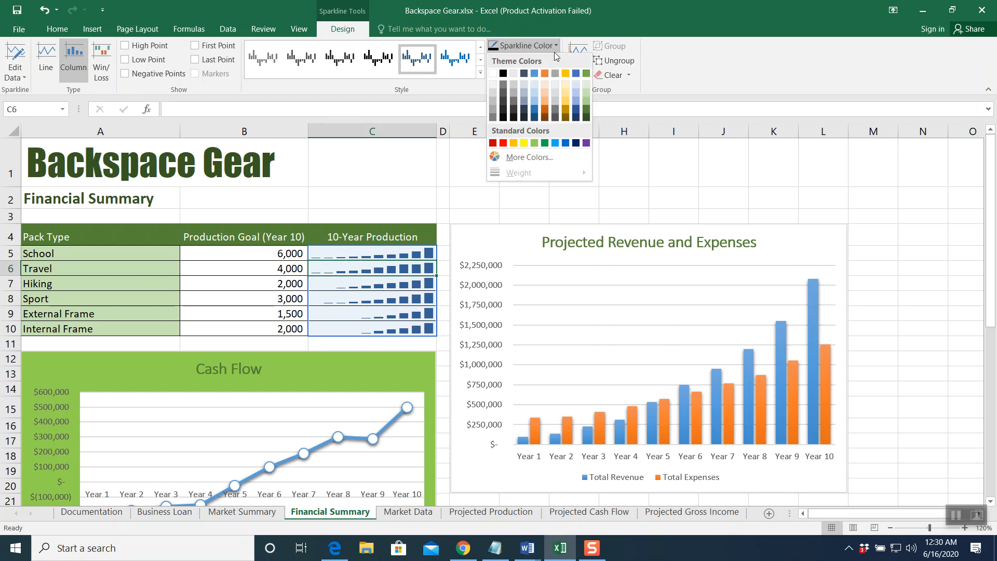
{"action": "left_click", "coordinate": [565, 73]}
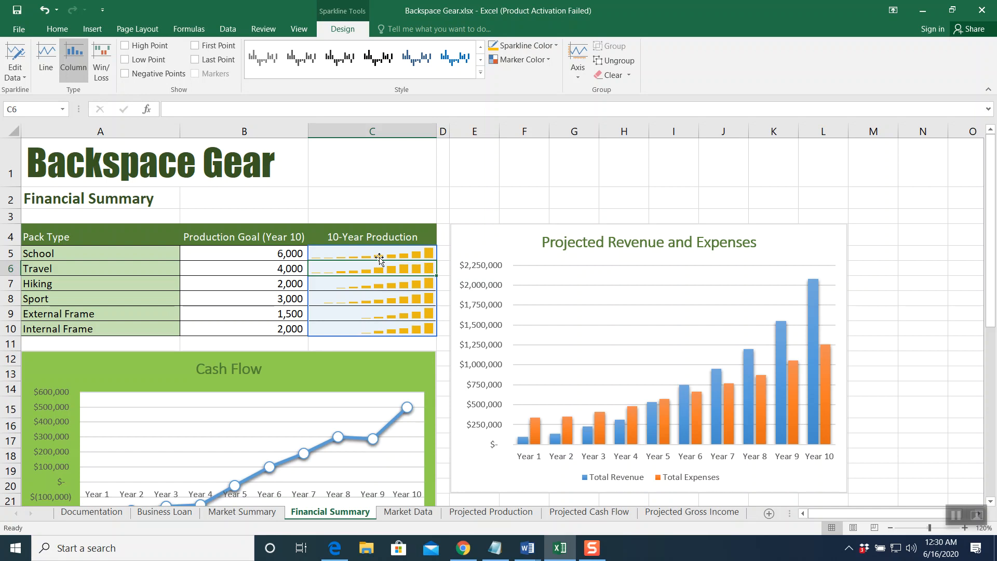
{"action": "left_click", "coordinate": [396, 312]}
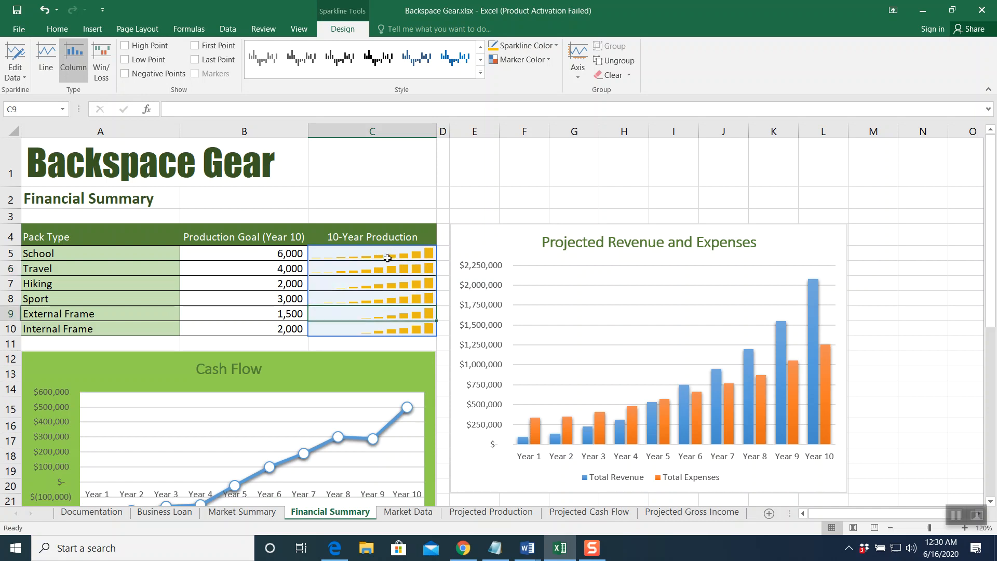
- Ungroup the sparklines in C5:C10 so each pack type's sparkline can be formatted separately
{"action": "left_click_drag", "start_coordinate": [383, 254], "coordinate": [383, 325]}
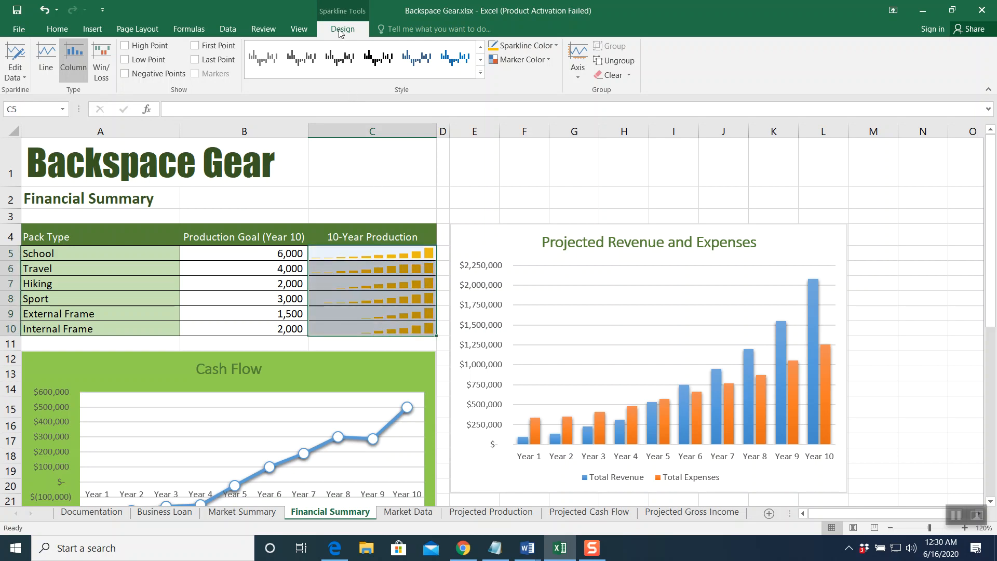
{"action": "left_click", "coordinate": [626, 62]}
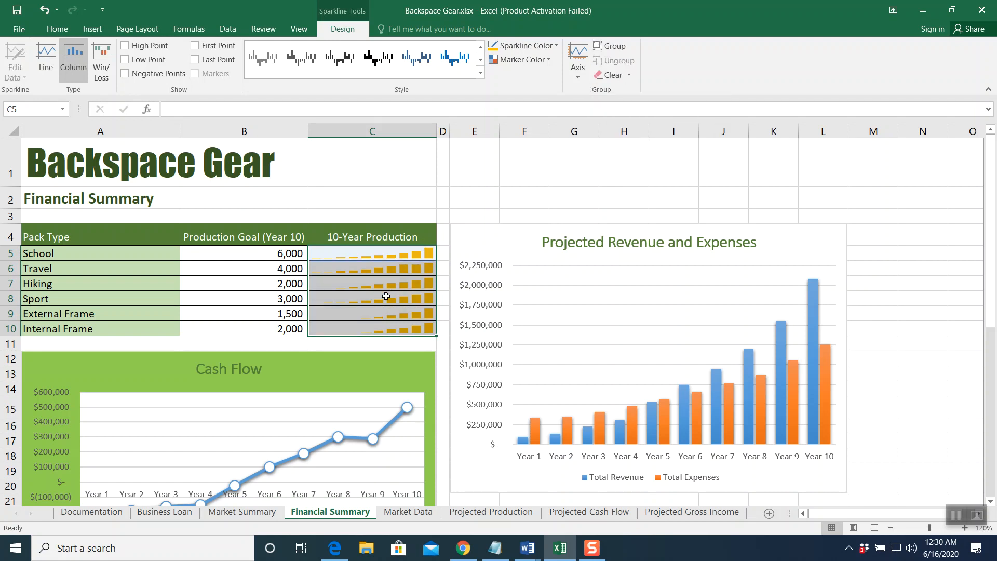
{"action": "left_click", "coordinate": [384, 256]}
- Color the Travel sparkline in C6 standard blue and the Hiking sparkline in C7 standard red
{"action": "left_click", "coordinate": [384, 273]}
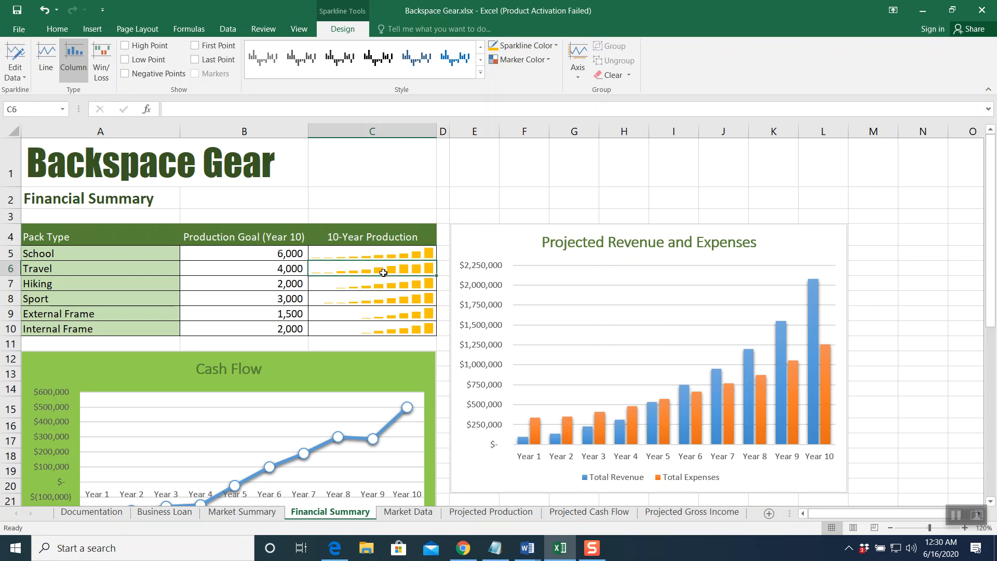
{"action": "left_click", "coordinate": [550, 49]}
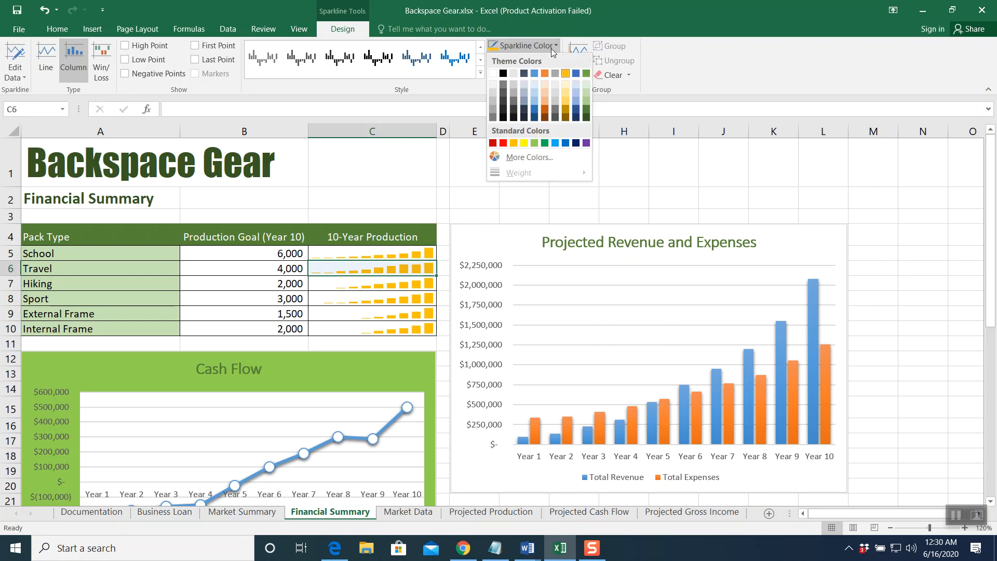
{"action": "left_click", "coordinate": [565, 143]}
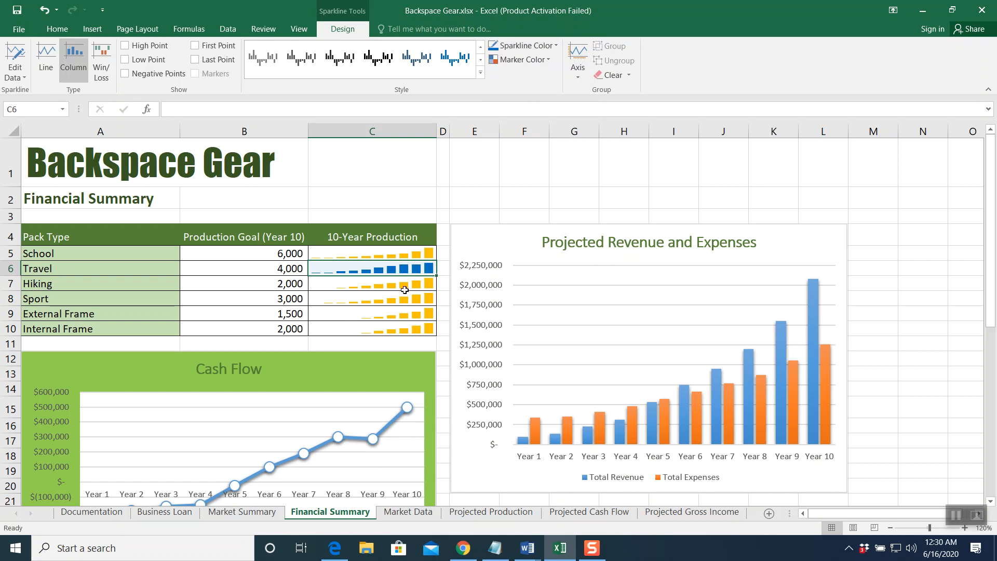
{"action": "left_click", "coordinate": [406, 291]}
{"action": "left_click", "coordinate": [545, 47]}
{"action": "left_click", "coordinate": [503, 143]}
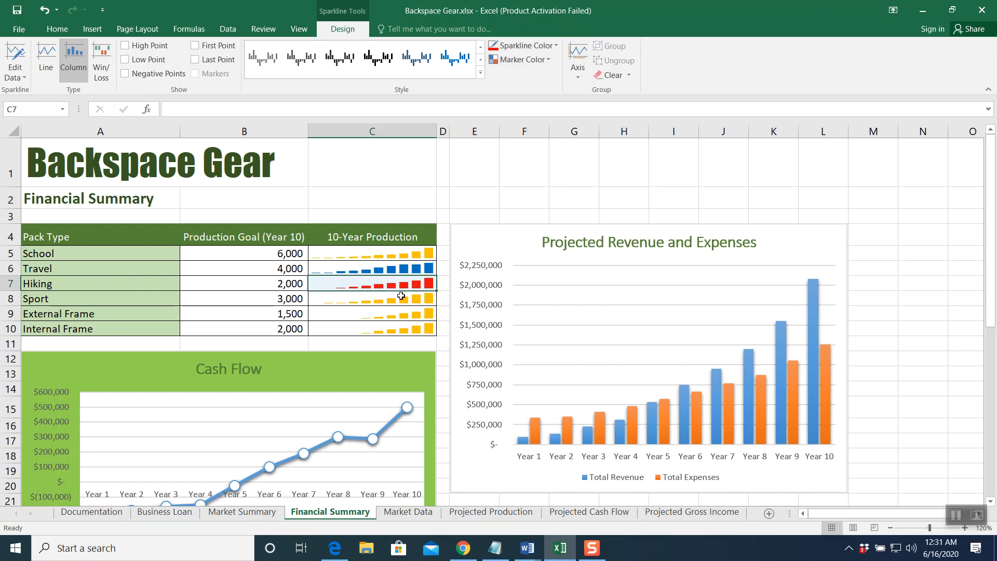
- Color the Sport sparkline in C8 standard green and the External Frame sparkline in C9 standard yellow
{"action": "left_click", "coordinate": [399, 298]}
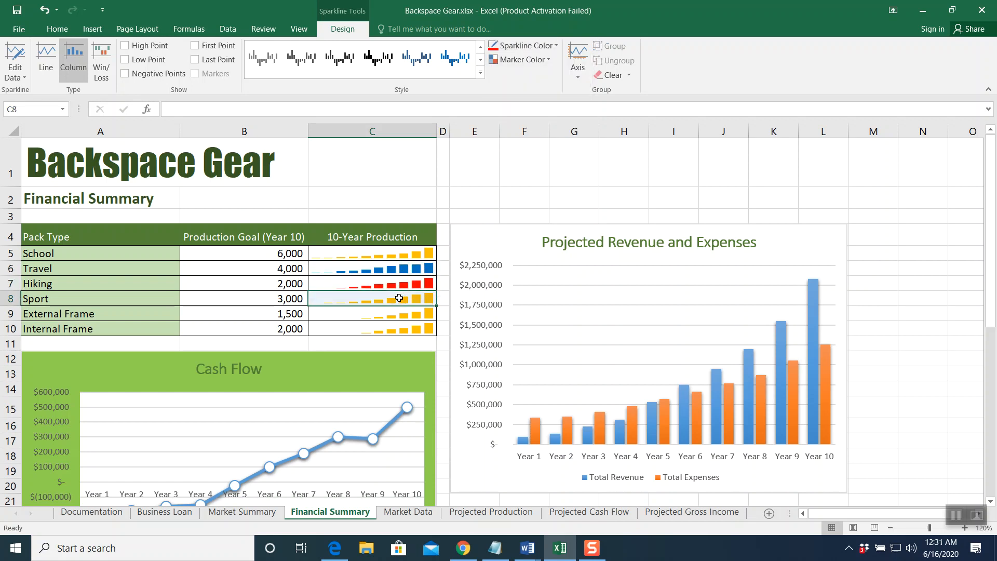
{"action": "left_click", "coordinate": [540, 47]}
{"action": "left_click", "coordinate": [545, 143]}
{"action": "left_click", "coordinate": [413, 316]}
{"action": "left_click", "coordinate": [547, 49]}
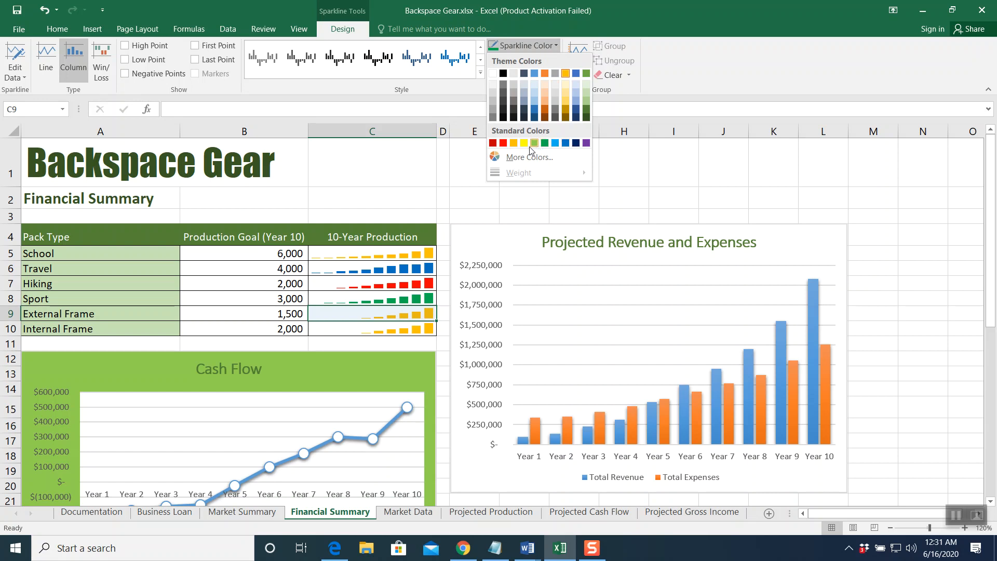
{"action": "left_click", "coordinate": [525, 143]}
- Color the Internal Frame sparkline in C10 standard purple and deselect it
{"action": "left_click", "coordinate": [414, 326]}
{"action": "left_click", "coordinate": [547, 46]}
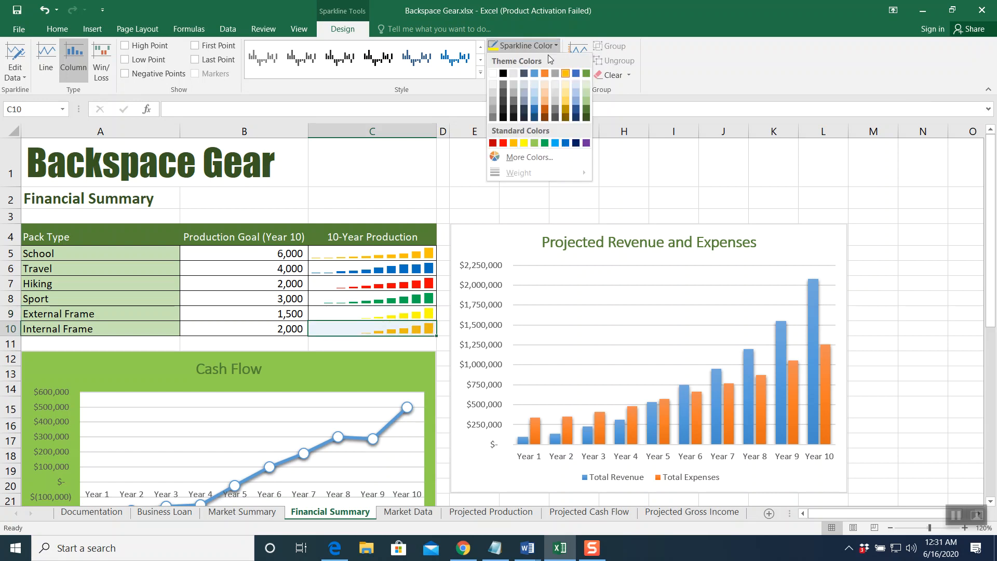
{"action": "left_click", "coordinate": [587, 143]}
{"action": "left_click", "coordinate": [488, 197]}
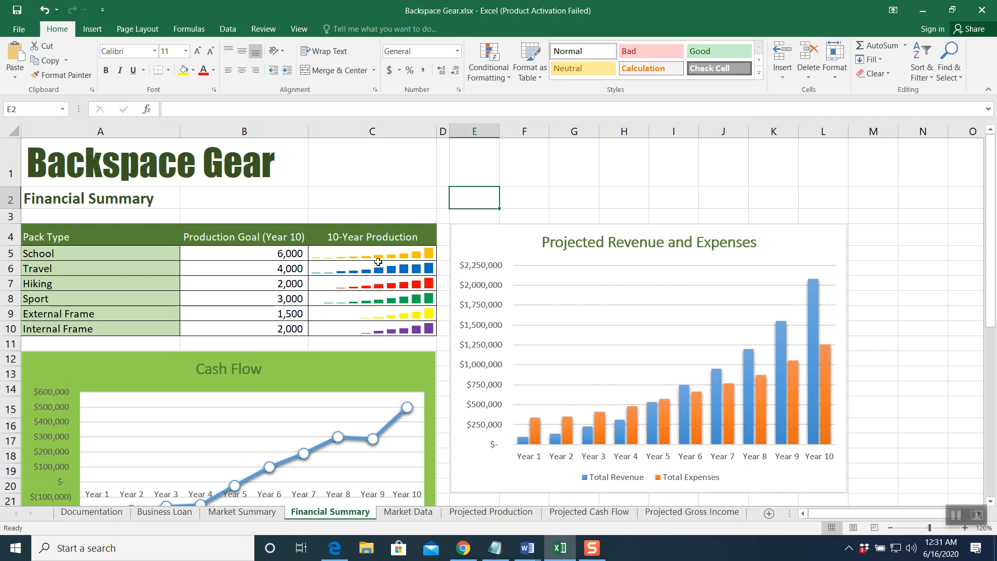
- Try the Line and Win/Loss types on the individually colored sparklines in C5:C10 and restore the Column type
{"action": "left_click_drag", "start_coordinate": [376, 256], "coordinate": [373, 321]}
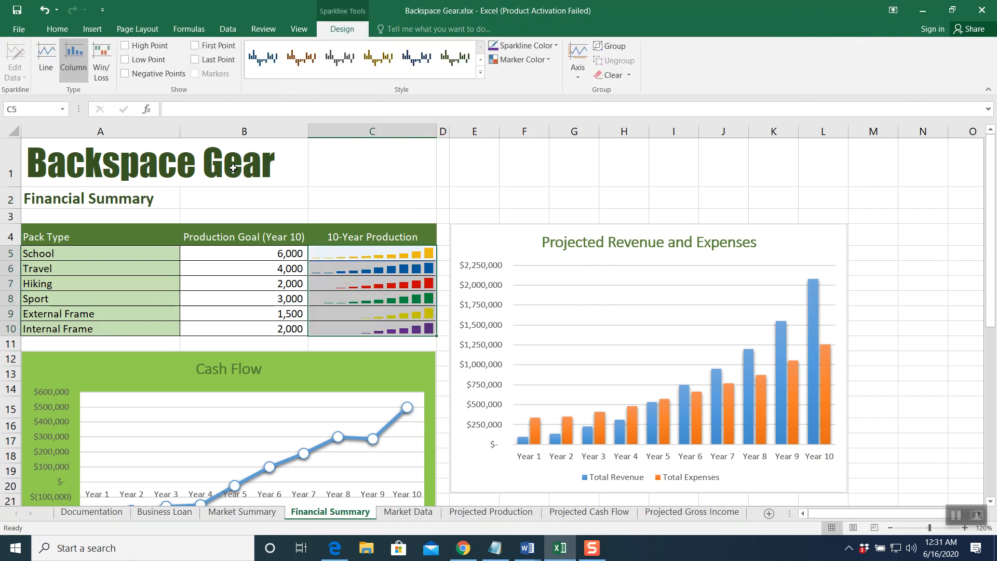
{"action": "left_click", "coordinate": [51, 55]}
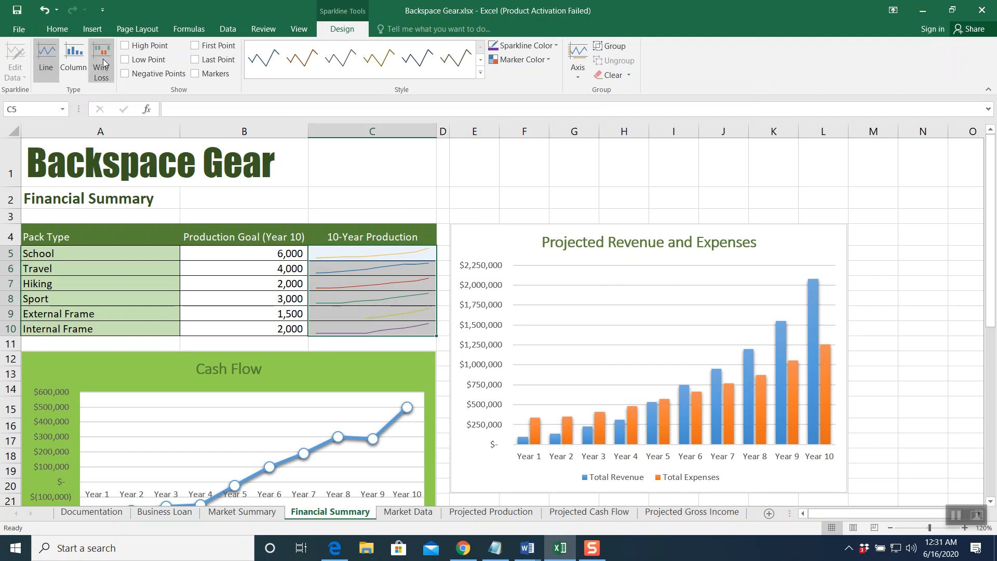
{"action": "left_click", "coordinate": [104, 62]}
{"action": "left_click", "coordinate": [74, 56]}
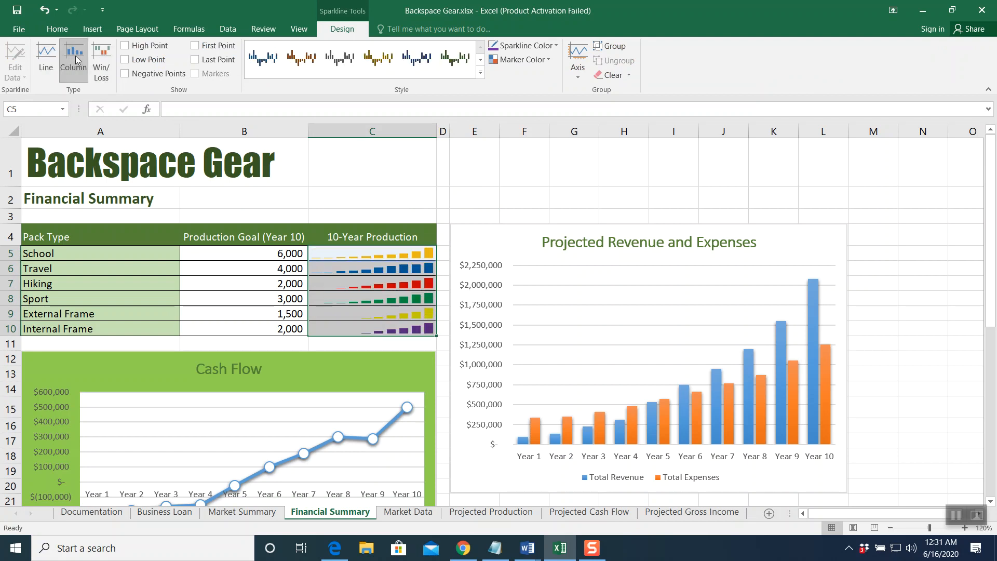
{"action": "left_click", "coordinate": [367, 213]}
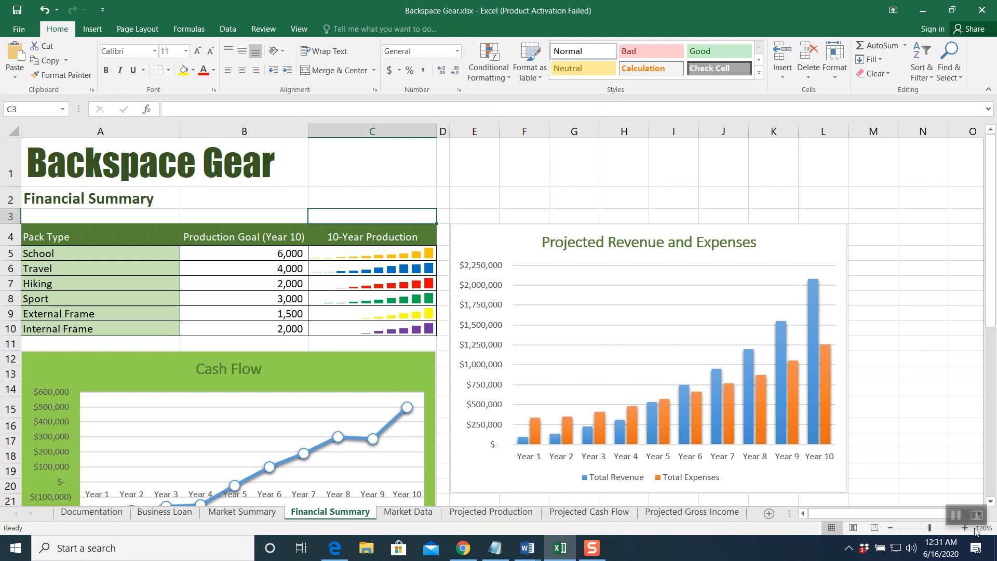
- Apply green solid-fill data bars to the Men and Women values in C5:D10 of the Market Summary sheet
{"action": "left_click", "coordinate": [960, 518]}
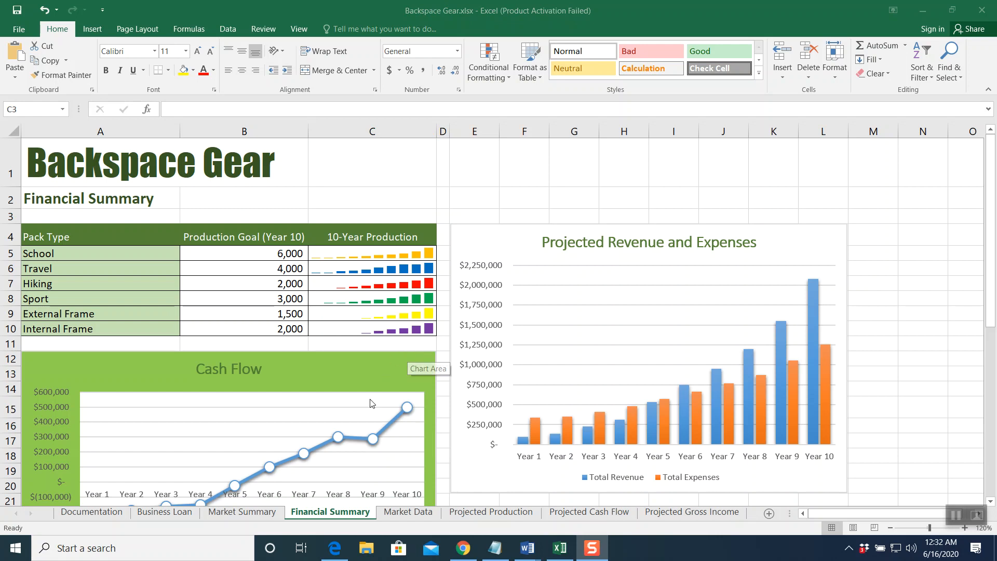
{"action": "left_click", "coordinate": [257, 512]}
{"action": "left_click", "coordinate": [258, 512]}
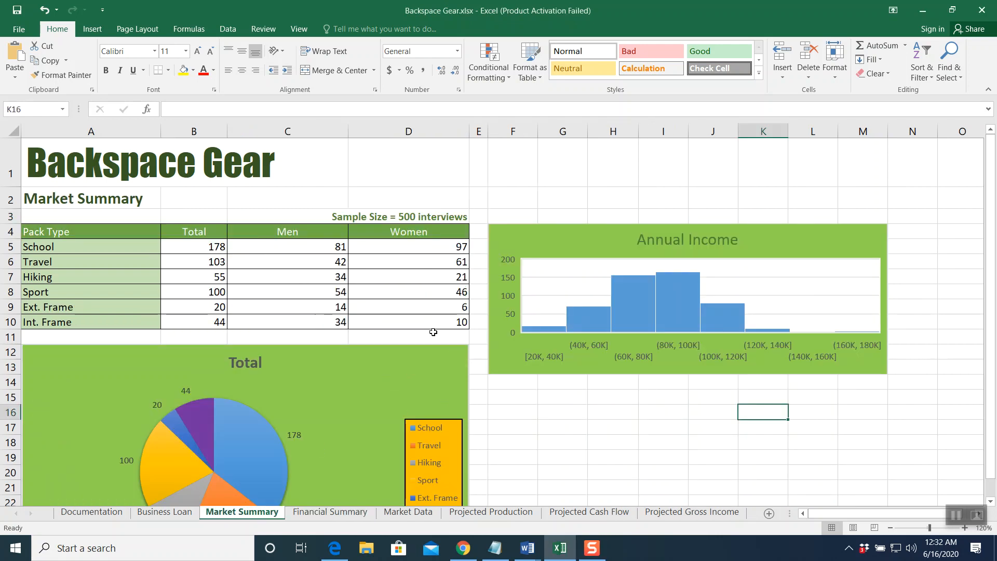
{"action": "left_click_drag", "start_coordinate": [290, 246], "coordinate": [406, 318]}
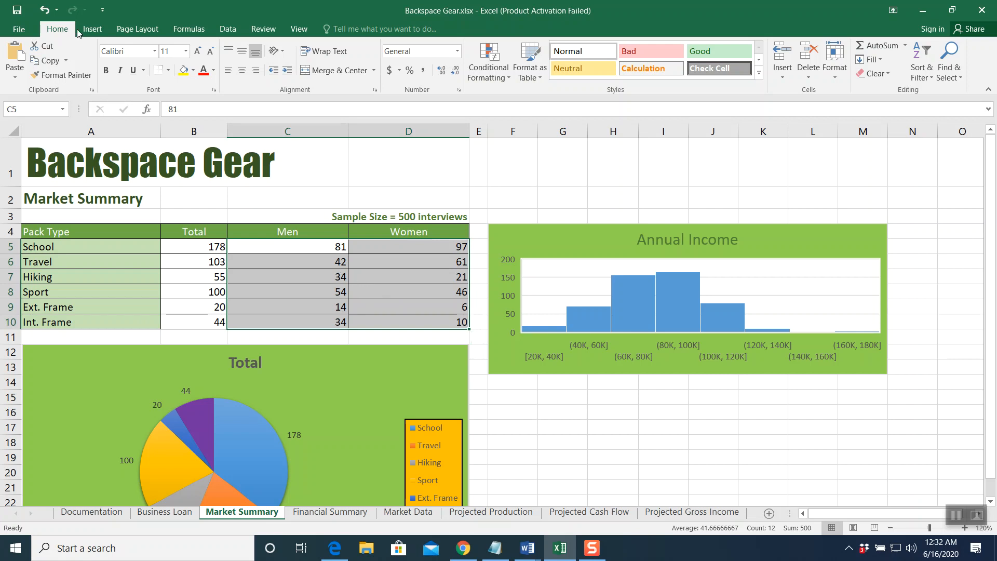
{"action": "left_click", "coordinate": [484, 69]}
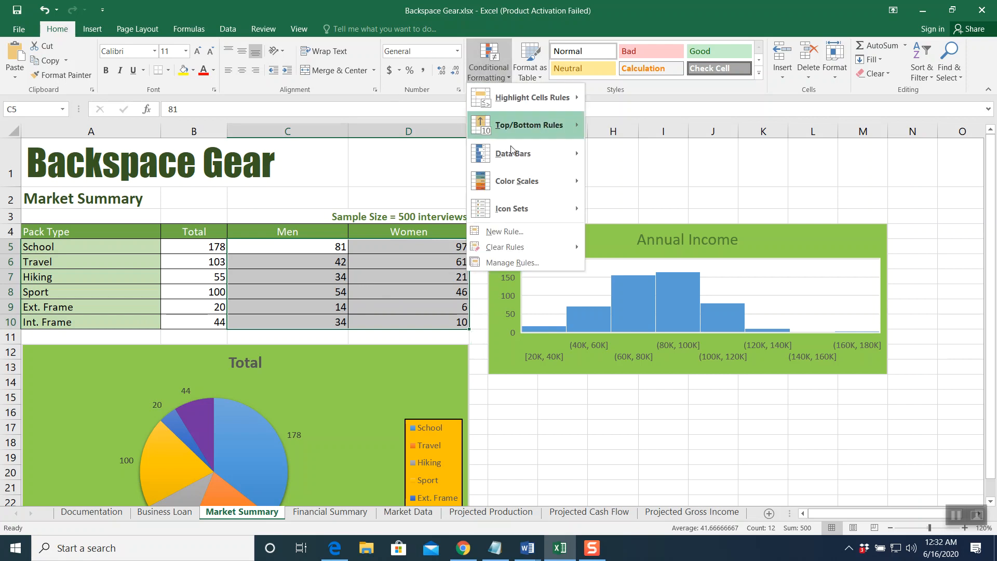
{"action": "mouse_move", "coordinate": [514, 157]}
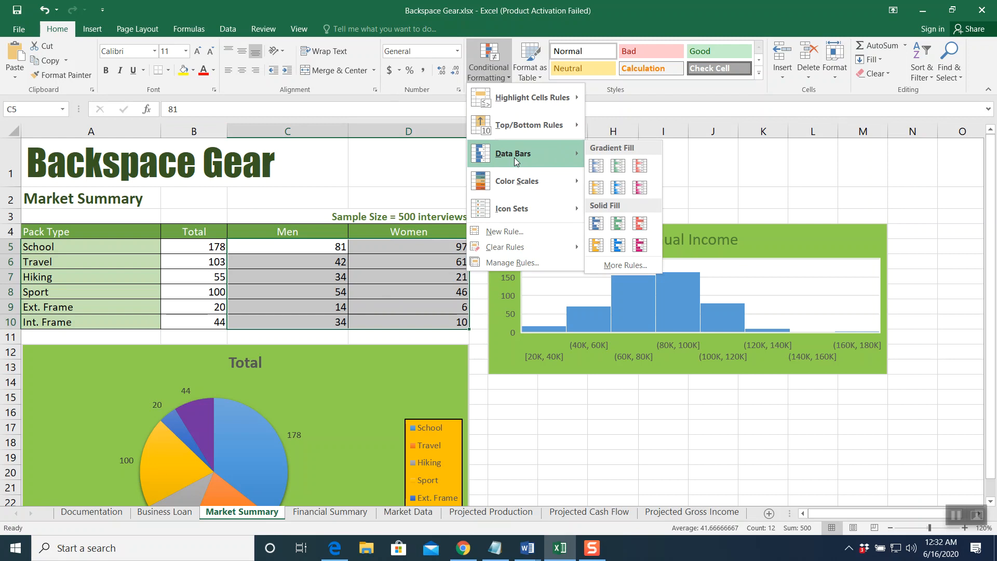
{"action": "left_click", "coordinate": [622, 231]}
{"action": "left_click", "coordinate": [407, 278]}
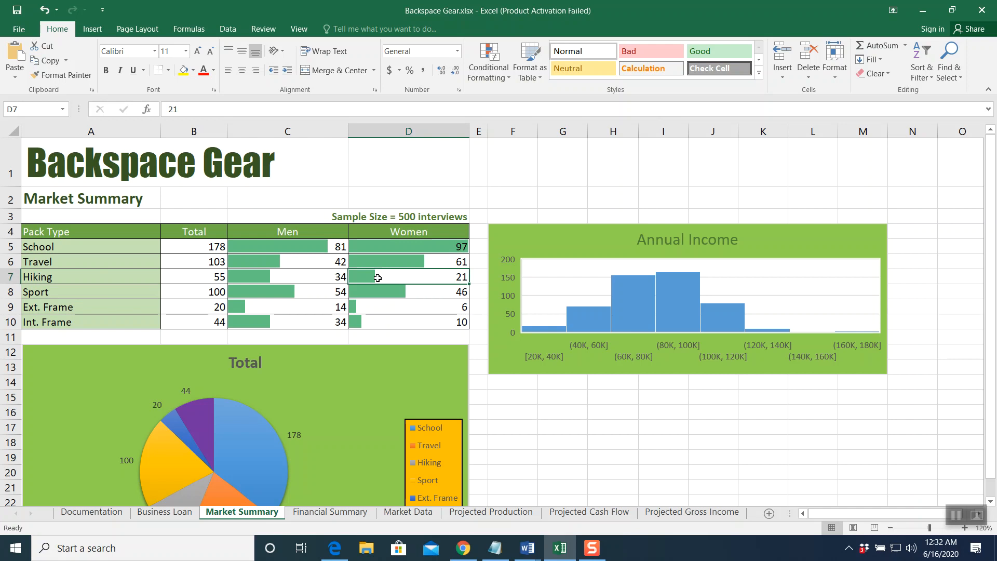
- Select C5:D10 and review its conditional formatting rules in the Rules Manager without changing them
{"action": "left_click_drag", "start_coordinate": [289, 248], "coordinate": [407, 322]}
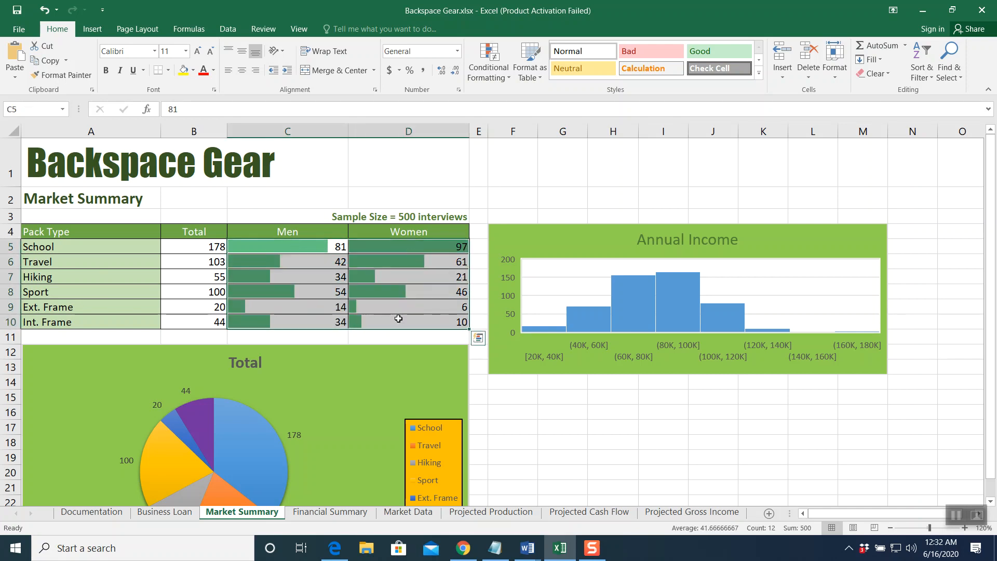
{"action": "left_click", "coordinate": [490, 84]}
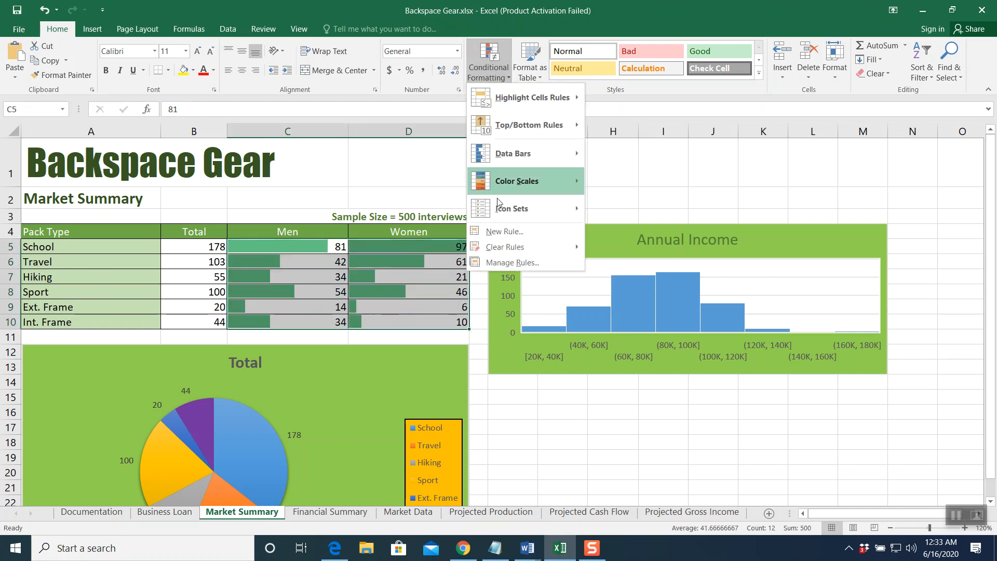
{"action": "left_click", "coordinate": [502, 263]}
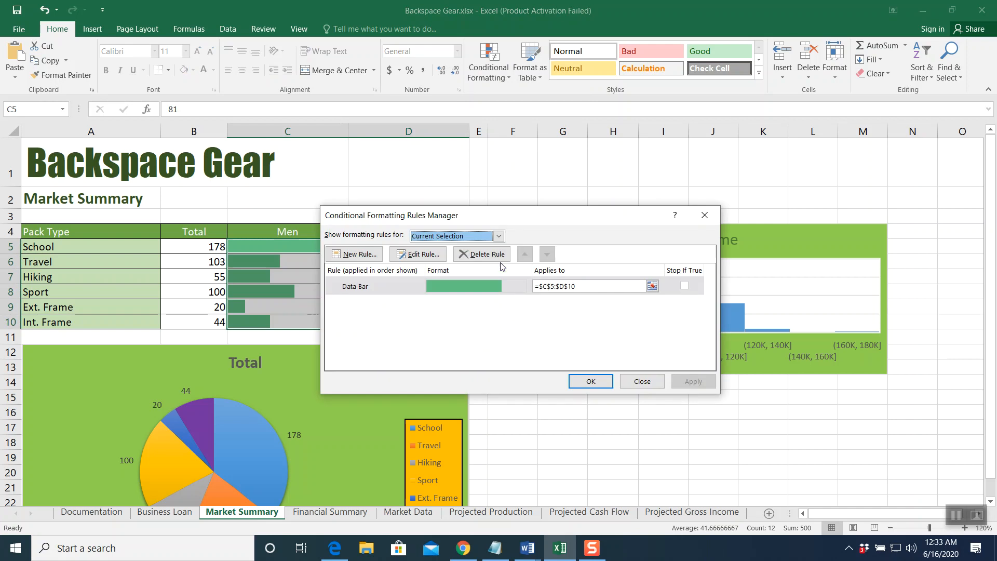
{"action": "left_click", "coordinate": [638, 380]}
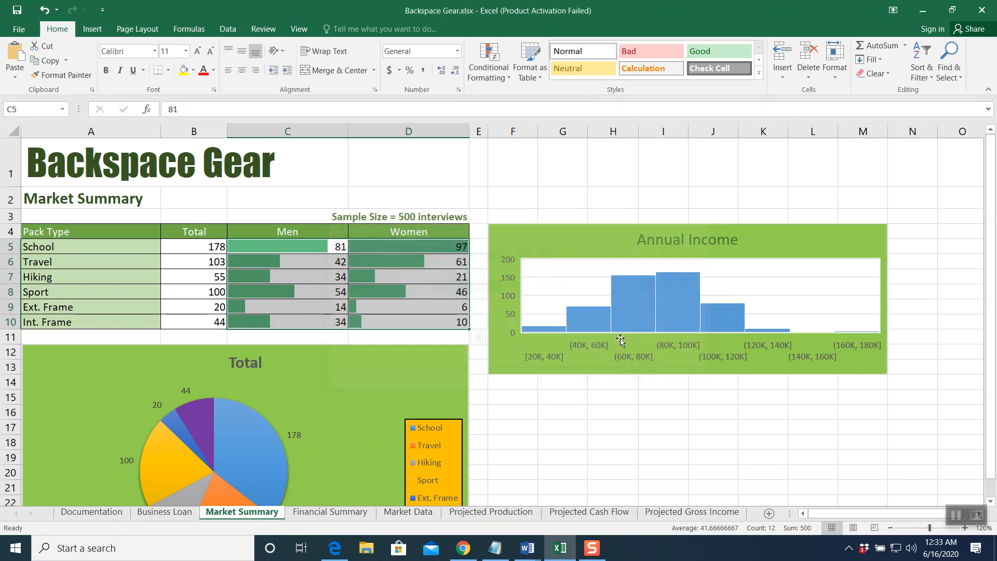
- Add a custom data bar rule to C5:D10 with a Number maximum of 120 and a solid fill in standard green
{"action": "left_click", "coordinate": [502, 67]}
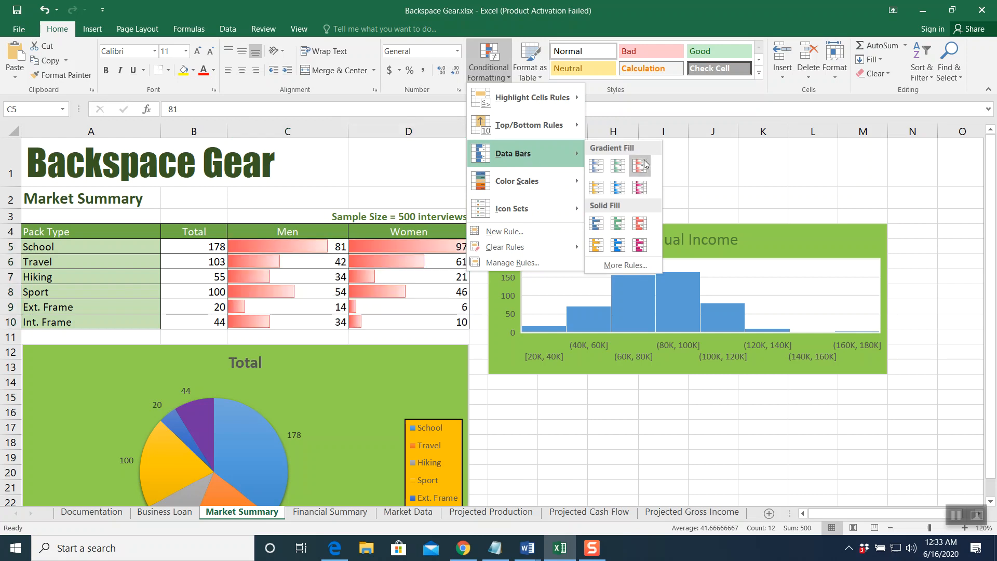
{"action": "left_click", "coordinate": [625, 265]}
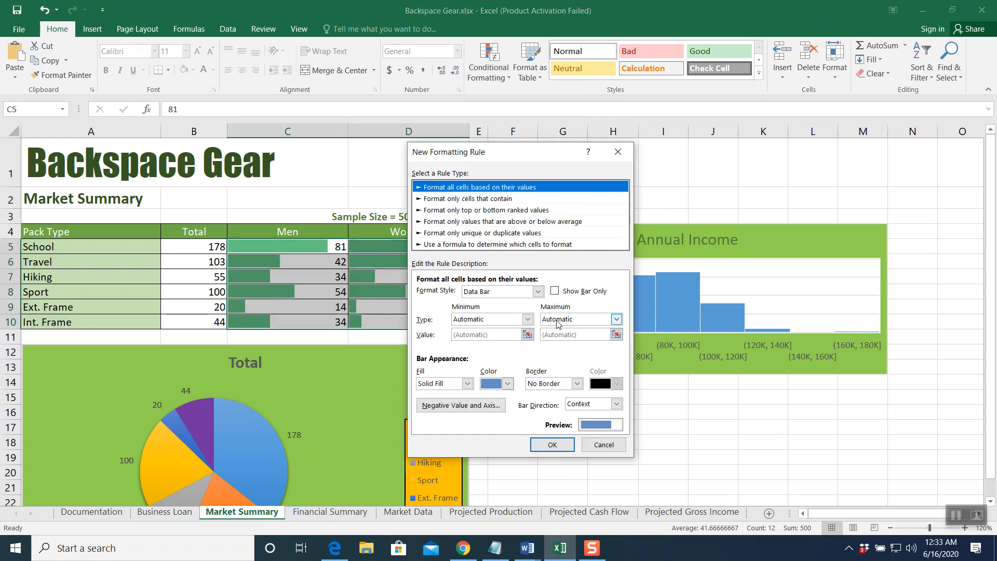
{"action": "left_click", "coordinate": [616, 319]}
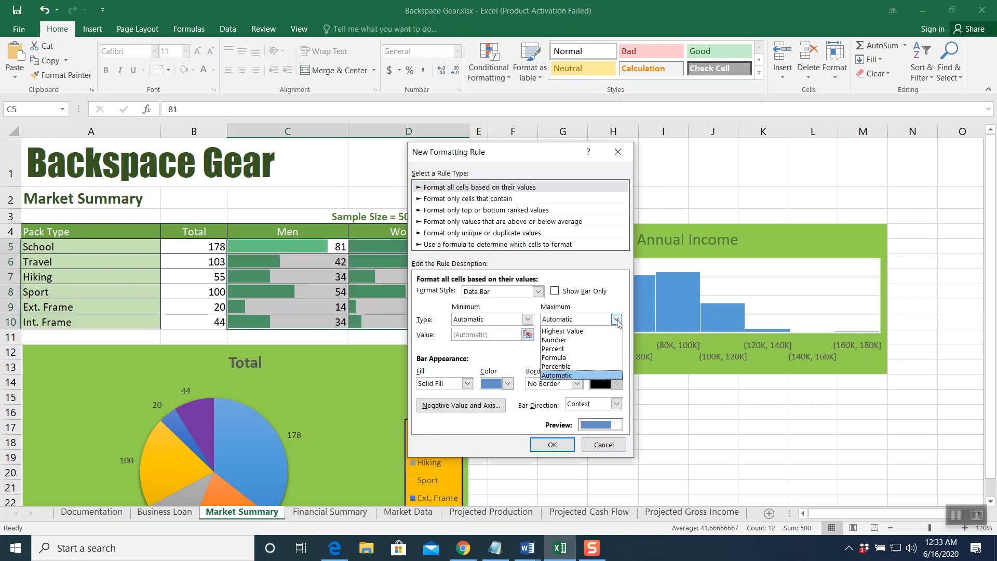
{"action": "left_click", "coordinate": [583, 340]}
{"action": "left_click", "coordinate": [572, 338]}
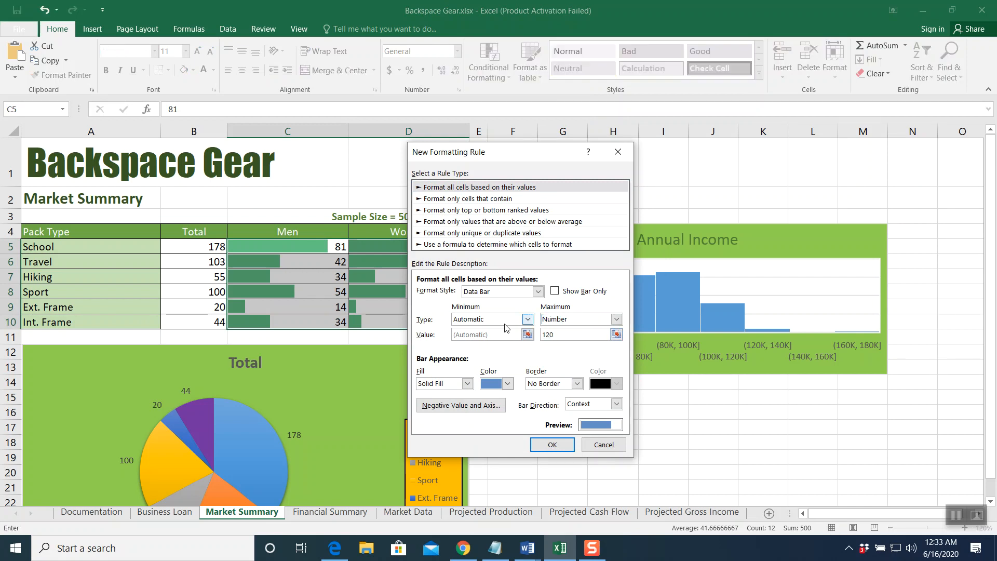
{"action": "left_click", "coordinate": [507, 385]}
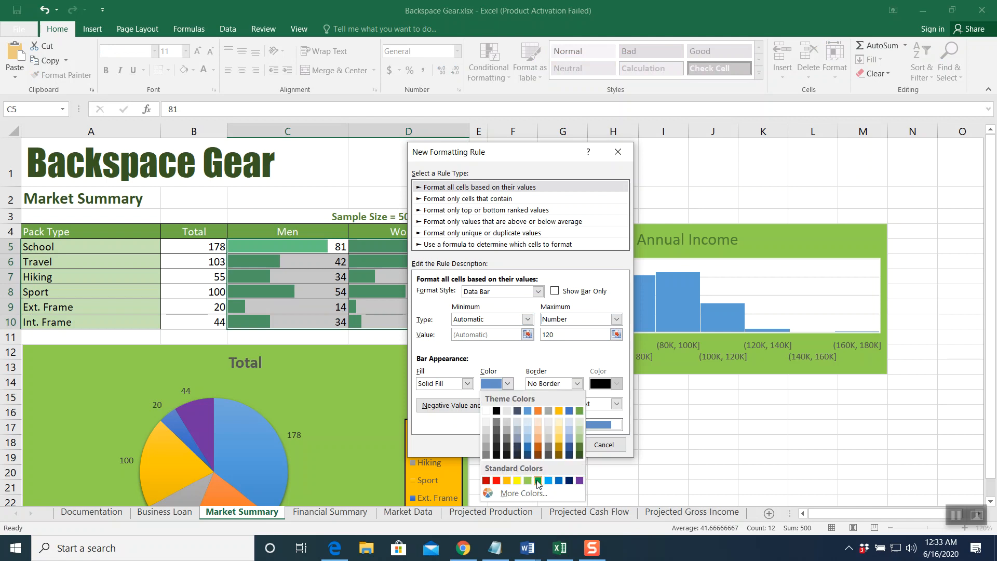
{"action": "left_click", "coordinate": [538, 481]}
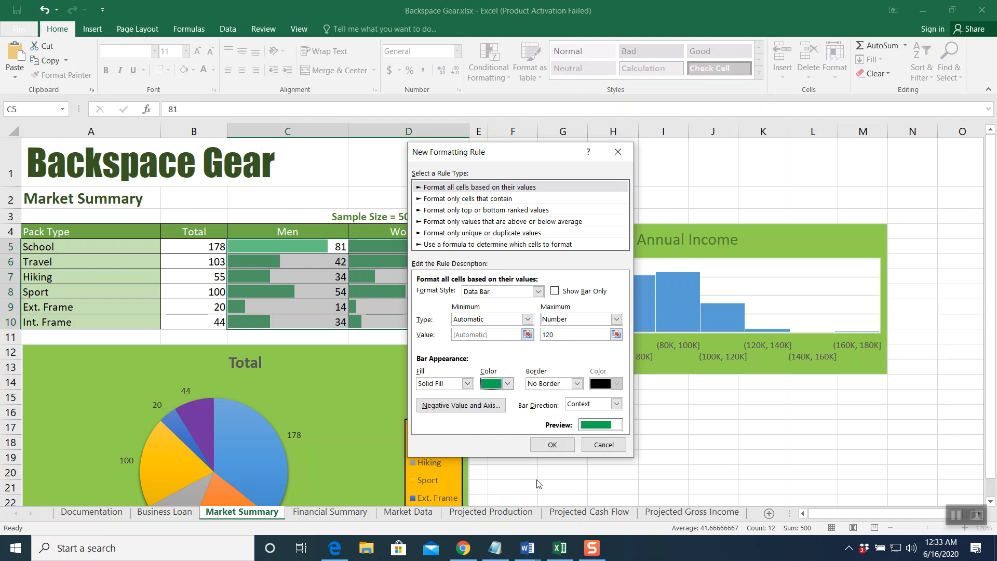
{"action": "left_click", "coordinate": [550, 444]}
{"action": "left_click", "coordinate": [421, 307]}
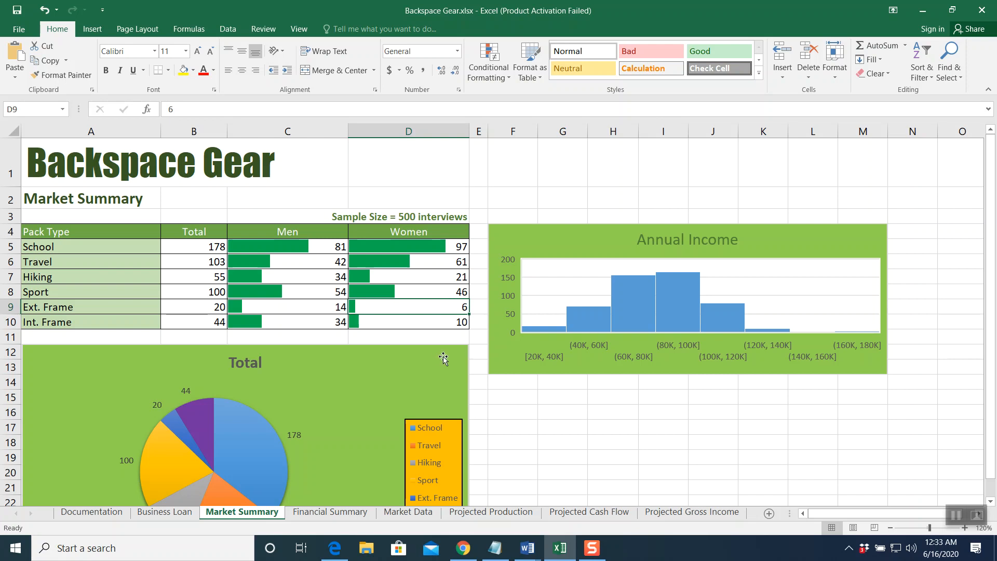
- Look over the finished tables and charts on the Market Summary and Financial Summary sheets
{"action": "scroll", "coordinate": [530, 401], "scroll_direction": "down", "scroll_amount": 1}
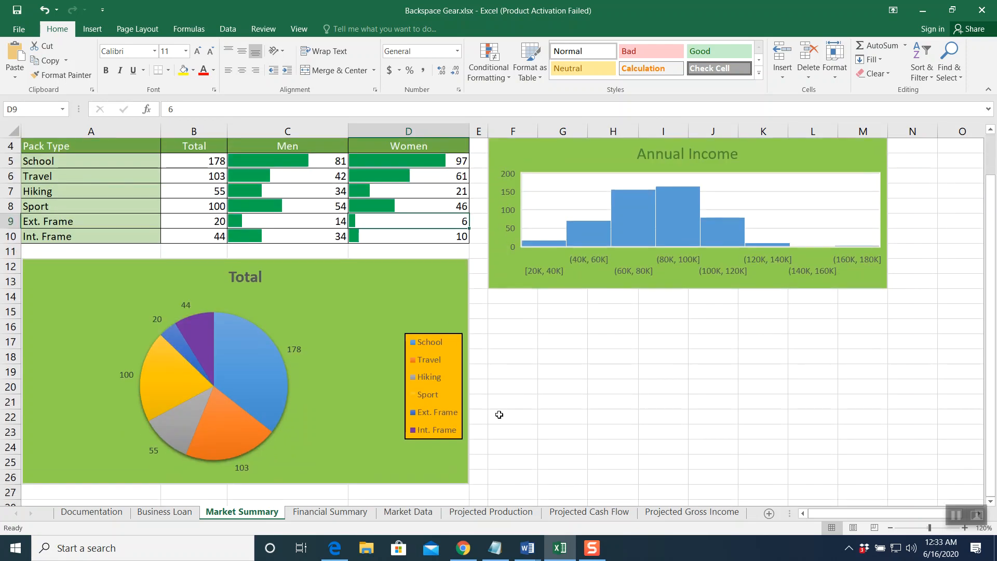
{"action": "scroll", "coordinate": [663, 473], "scroll_direction": "up", "scroll_amount": 1}
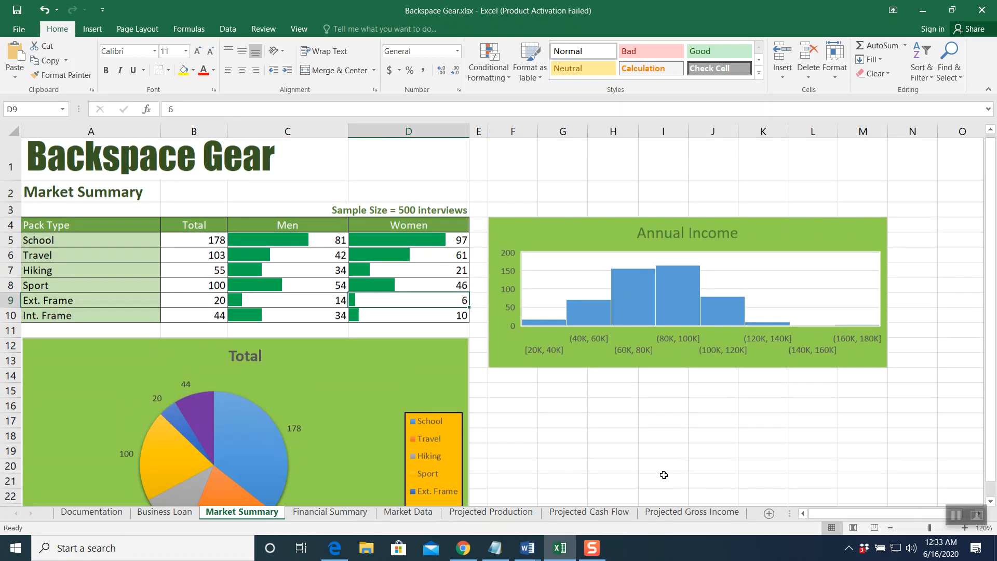
{"action": "scroll", "coordinate": [574, 456], "scroll_direction": "down", "scroll_amount": 1}
{"action": "scroll", "coordinate": [494, 434], "scroll_direction": "down", "scroll_amount": 1}
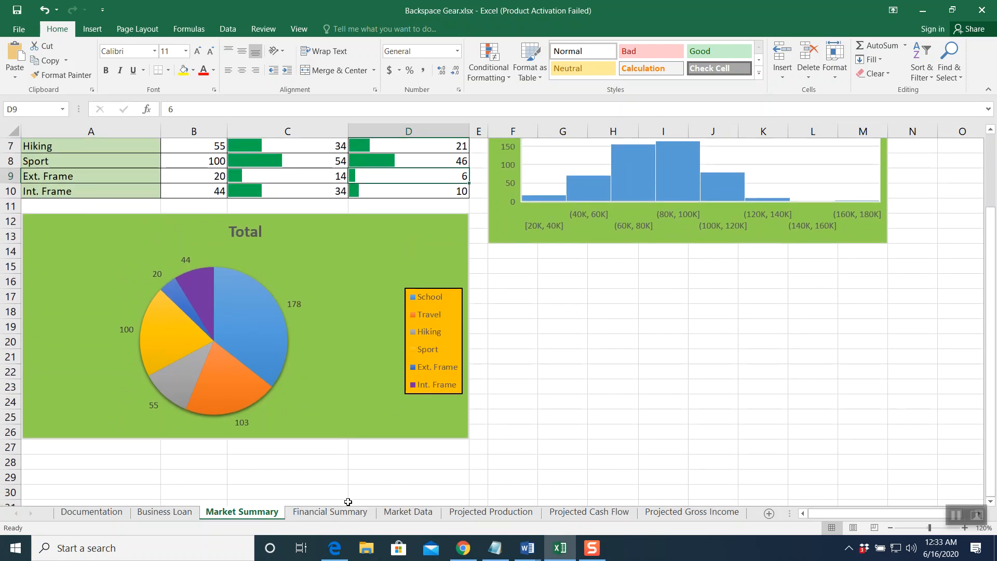
{"action": "scroll", "coordinate": [582, 372], "scroll_direction": "up", "scroll_amount": 1}
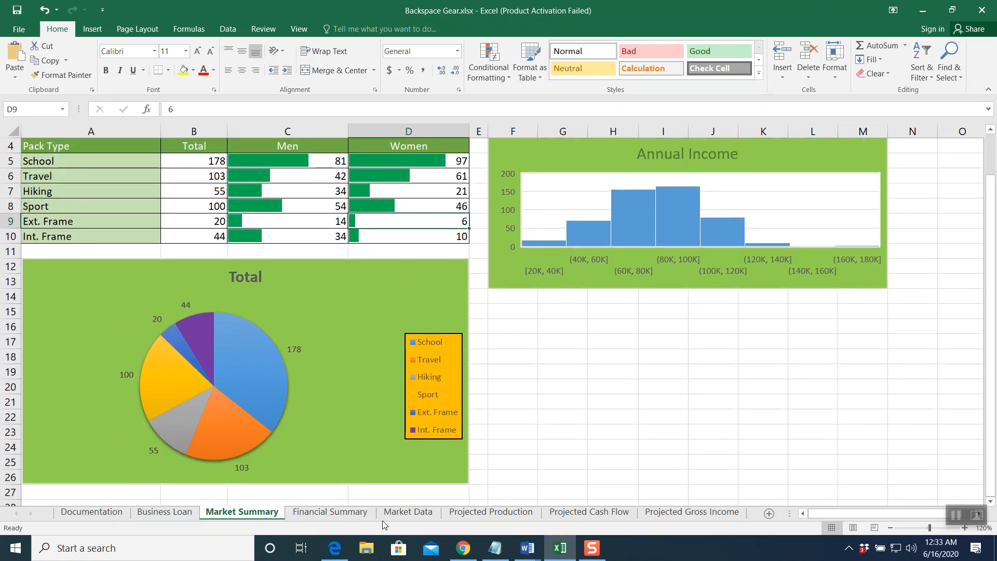
{"action": "left_click", "coordinate": [323, 515]}
{"action": "scroll", "coordinate": [516, 348], "scroll_direction": "down", "scroll_amount": 6}
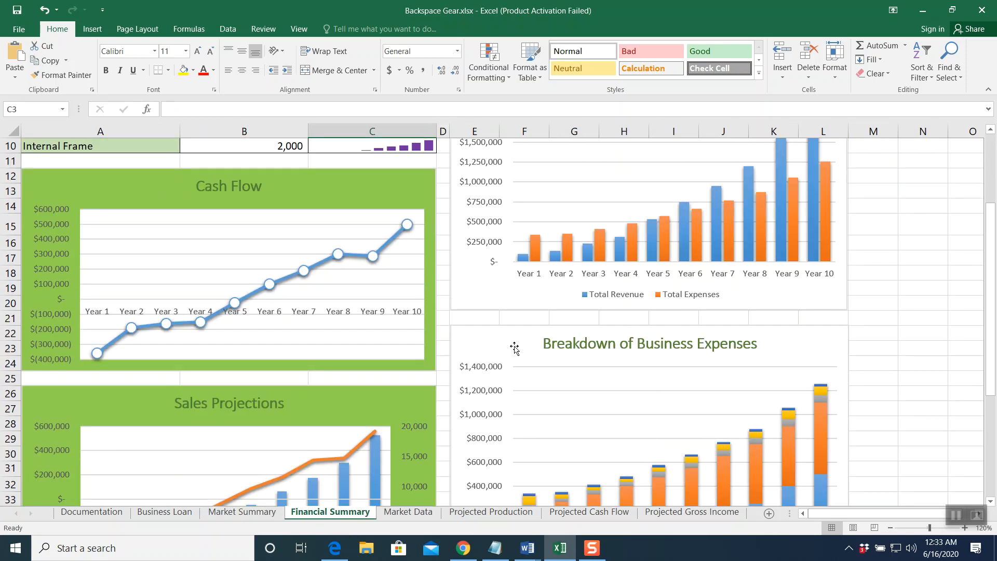
{"action": "scroll", "coordinate": [516, 349], "scroll_direction": "up", "scroll_amount": 5}
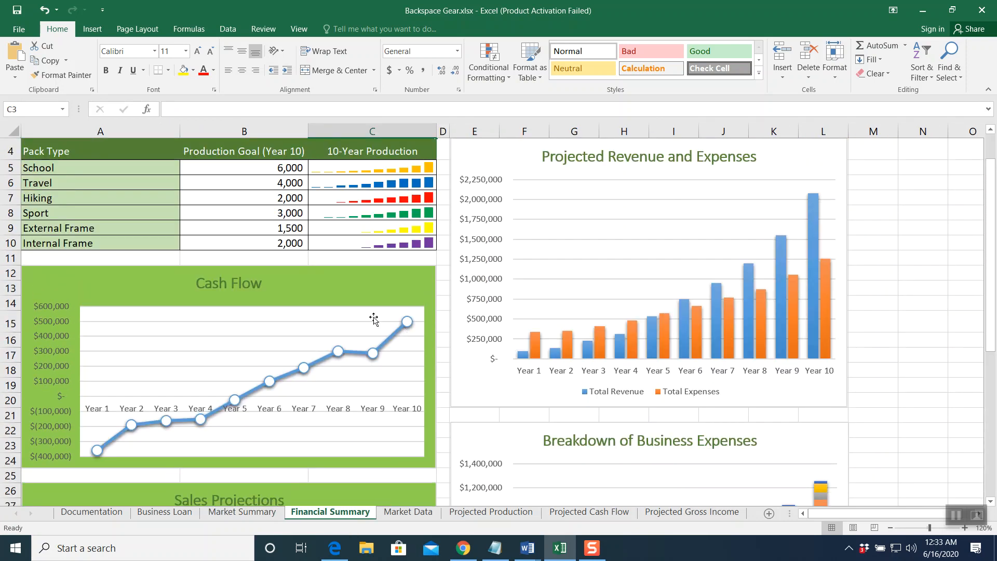
{"action": "scroll", "coordinate": [581, 380], "scroll_direction": "up", "scroll_amount": 1}
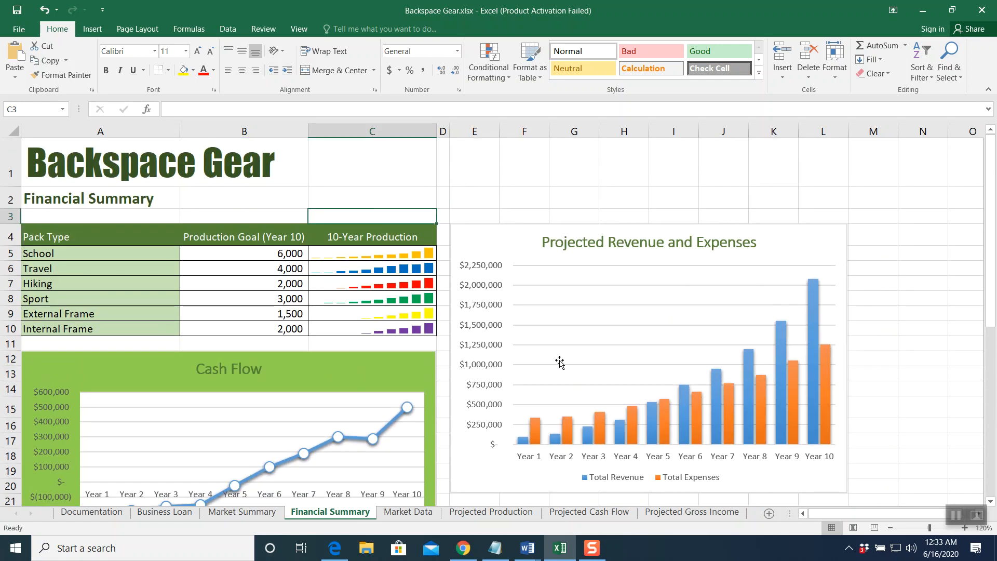